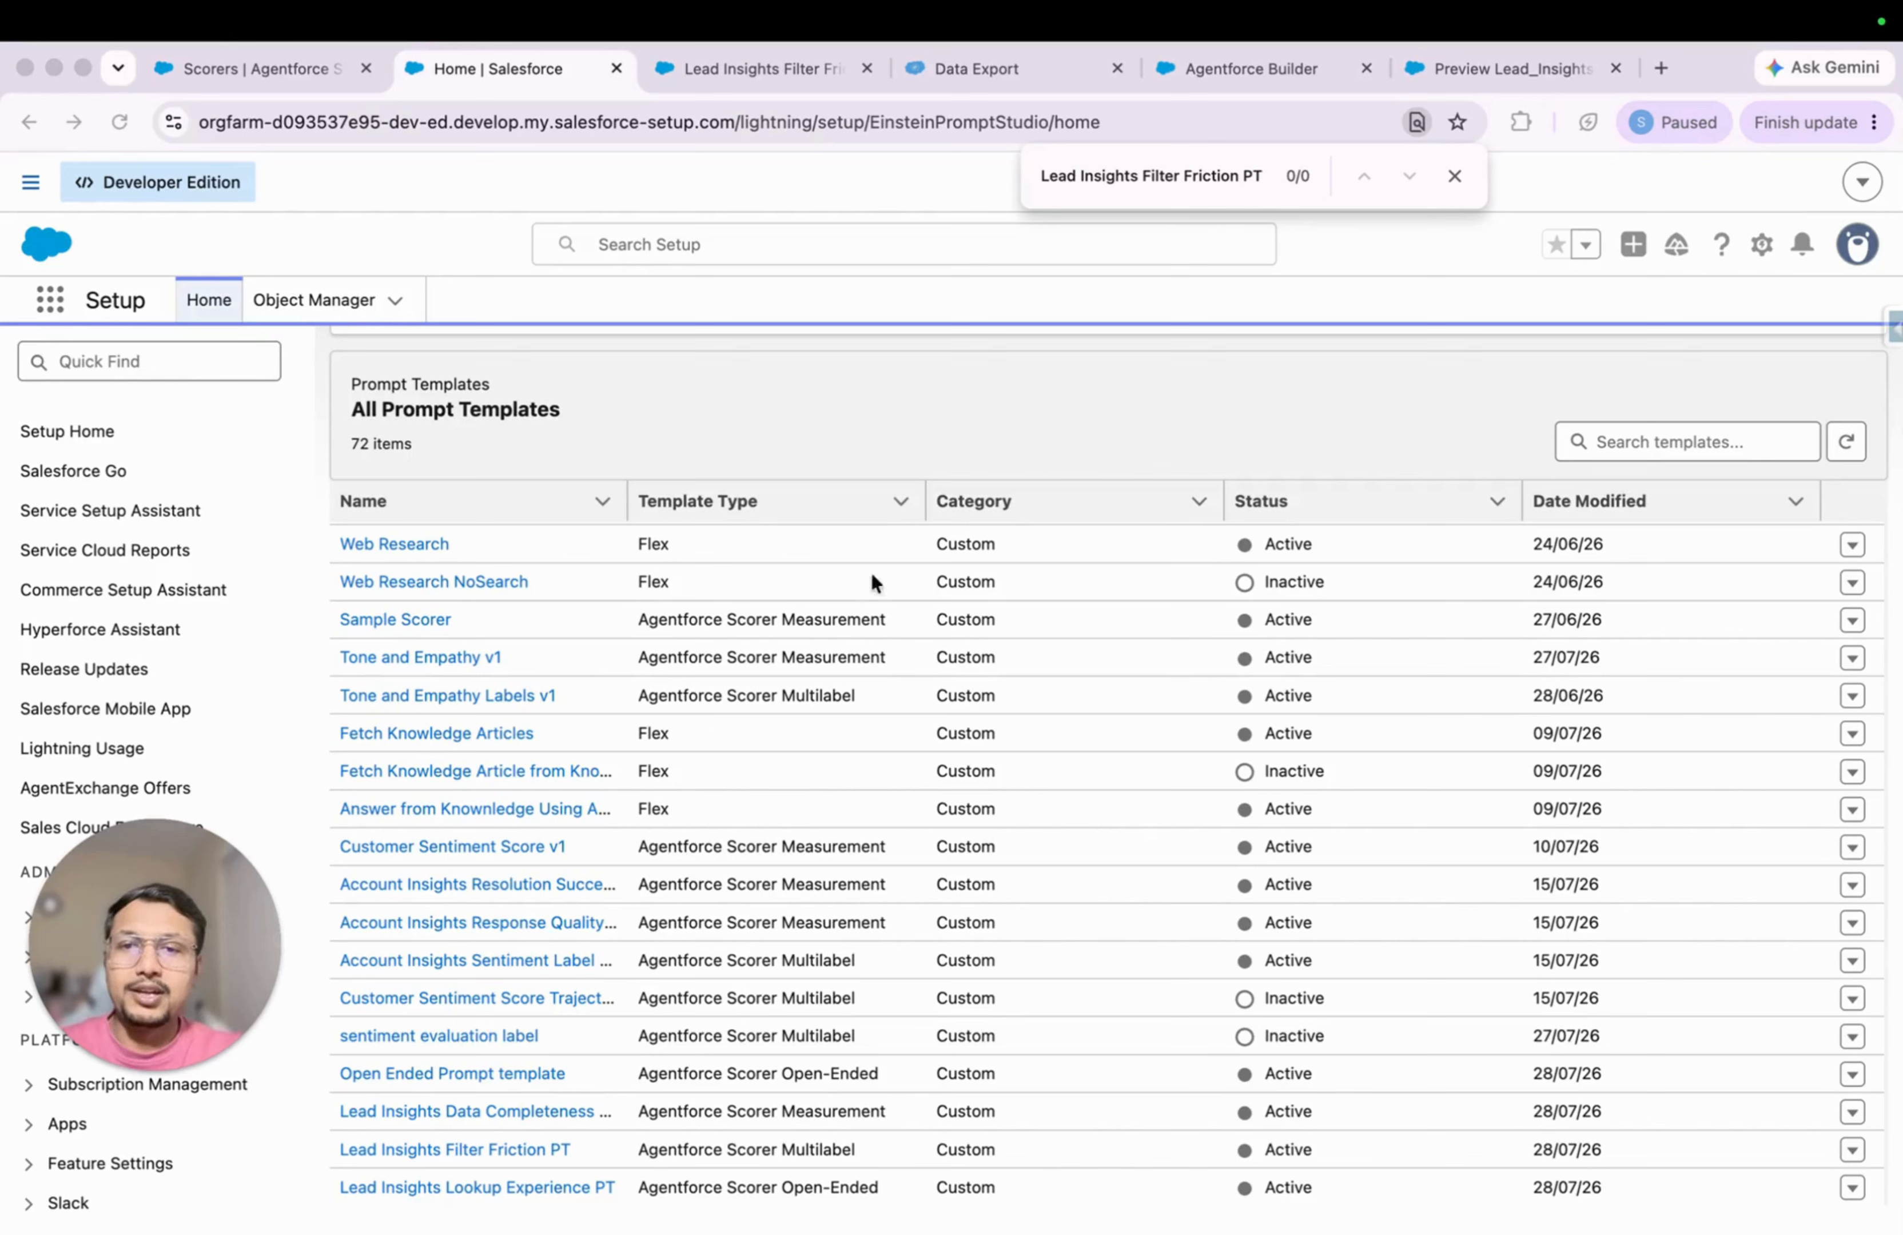
Step: Examine the Agentforce Scorer template types (Multilabel, Open-Ended and Measurement) in the prompt template list
click(881, 624)
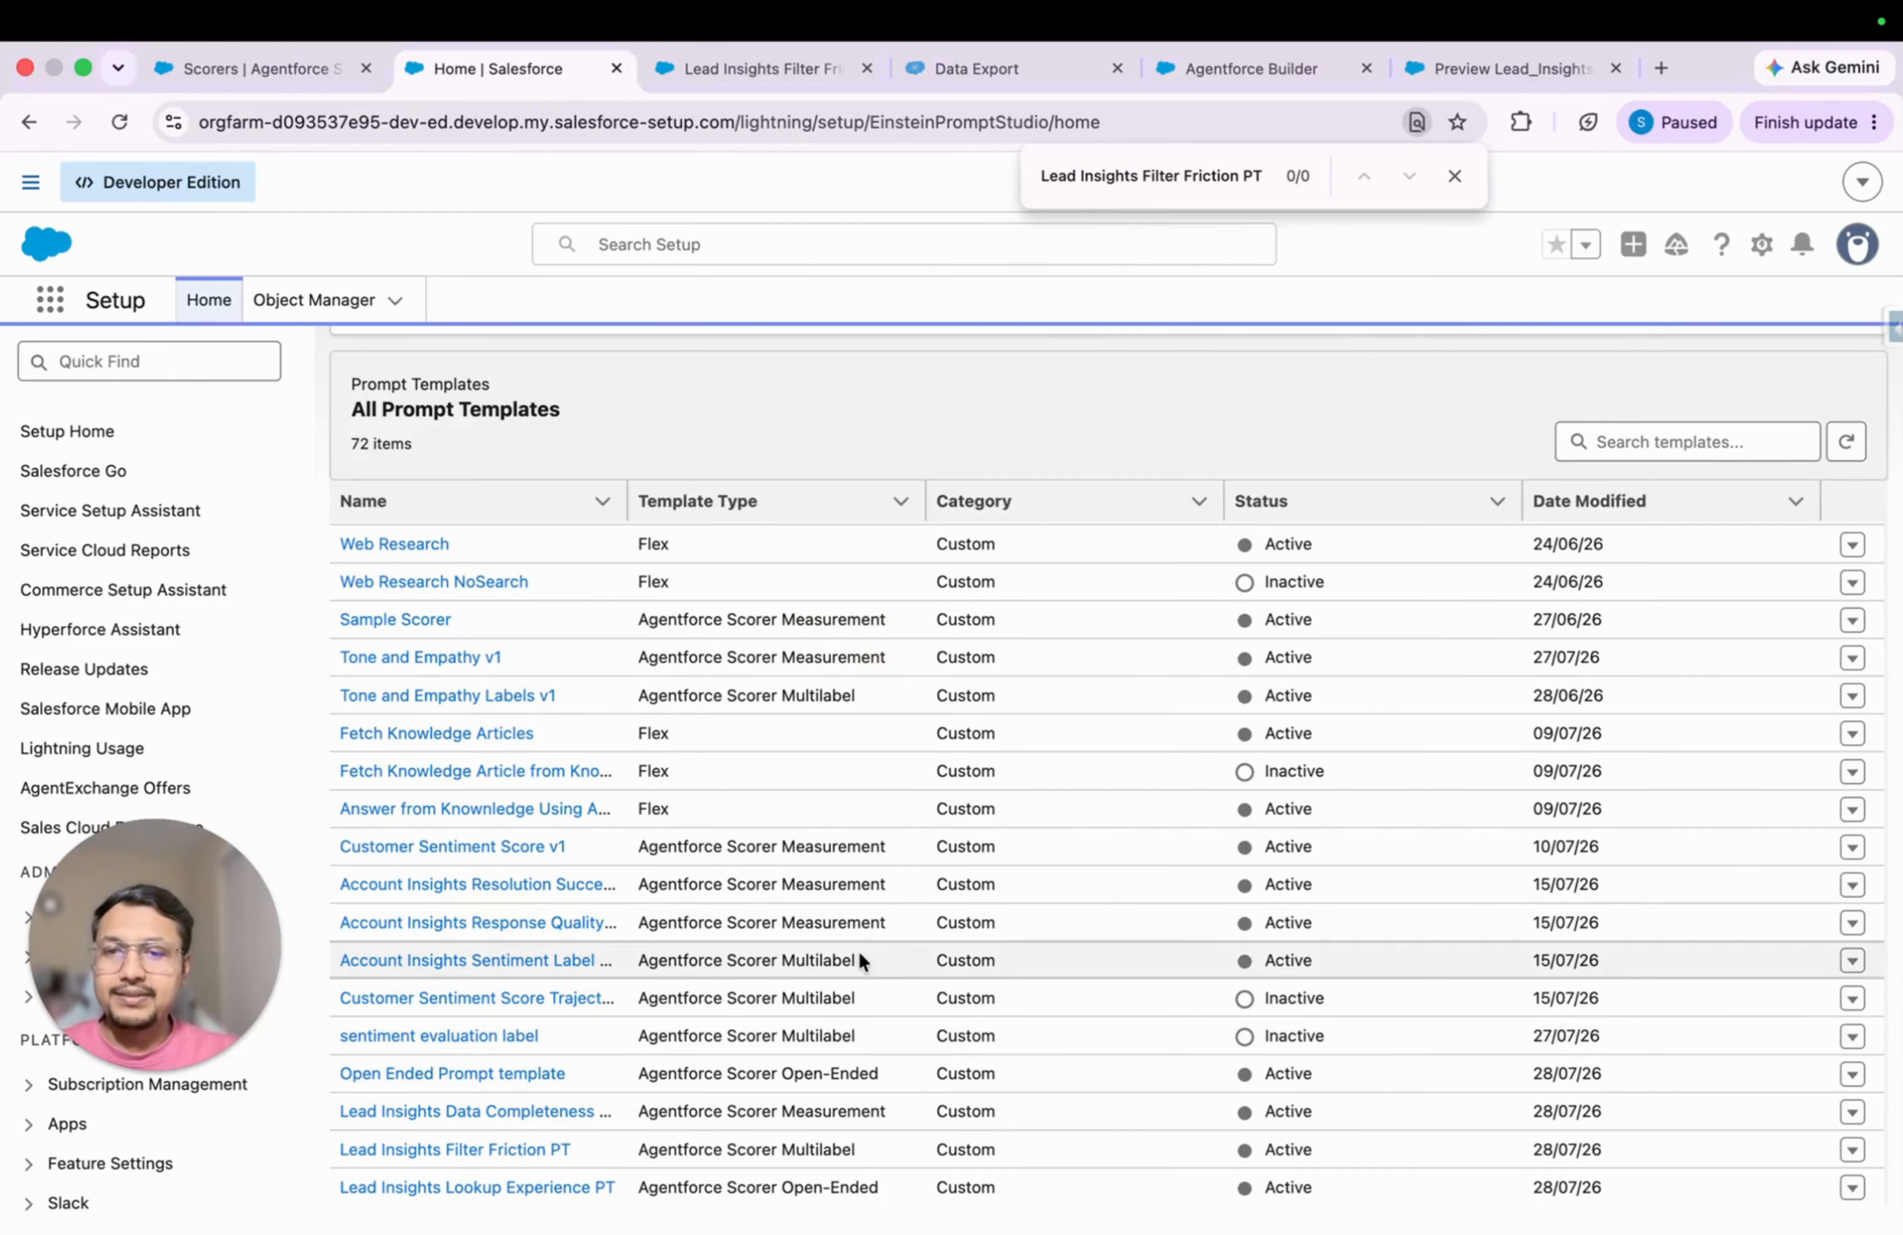
drag(858, 955, 637, 960)
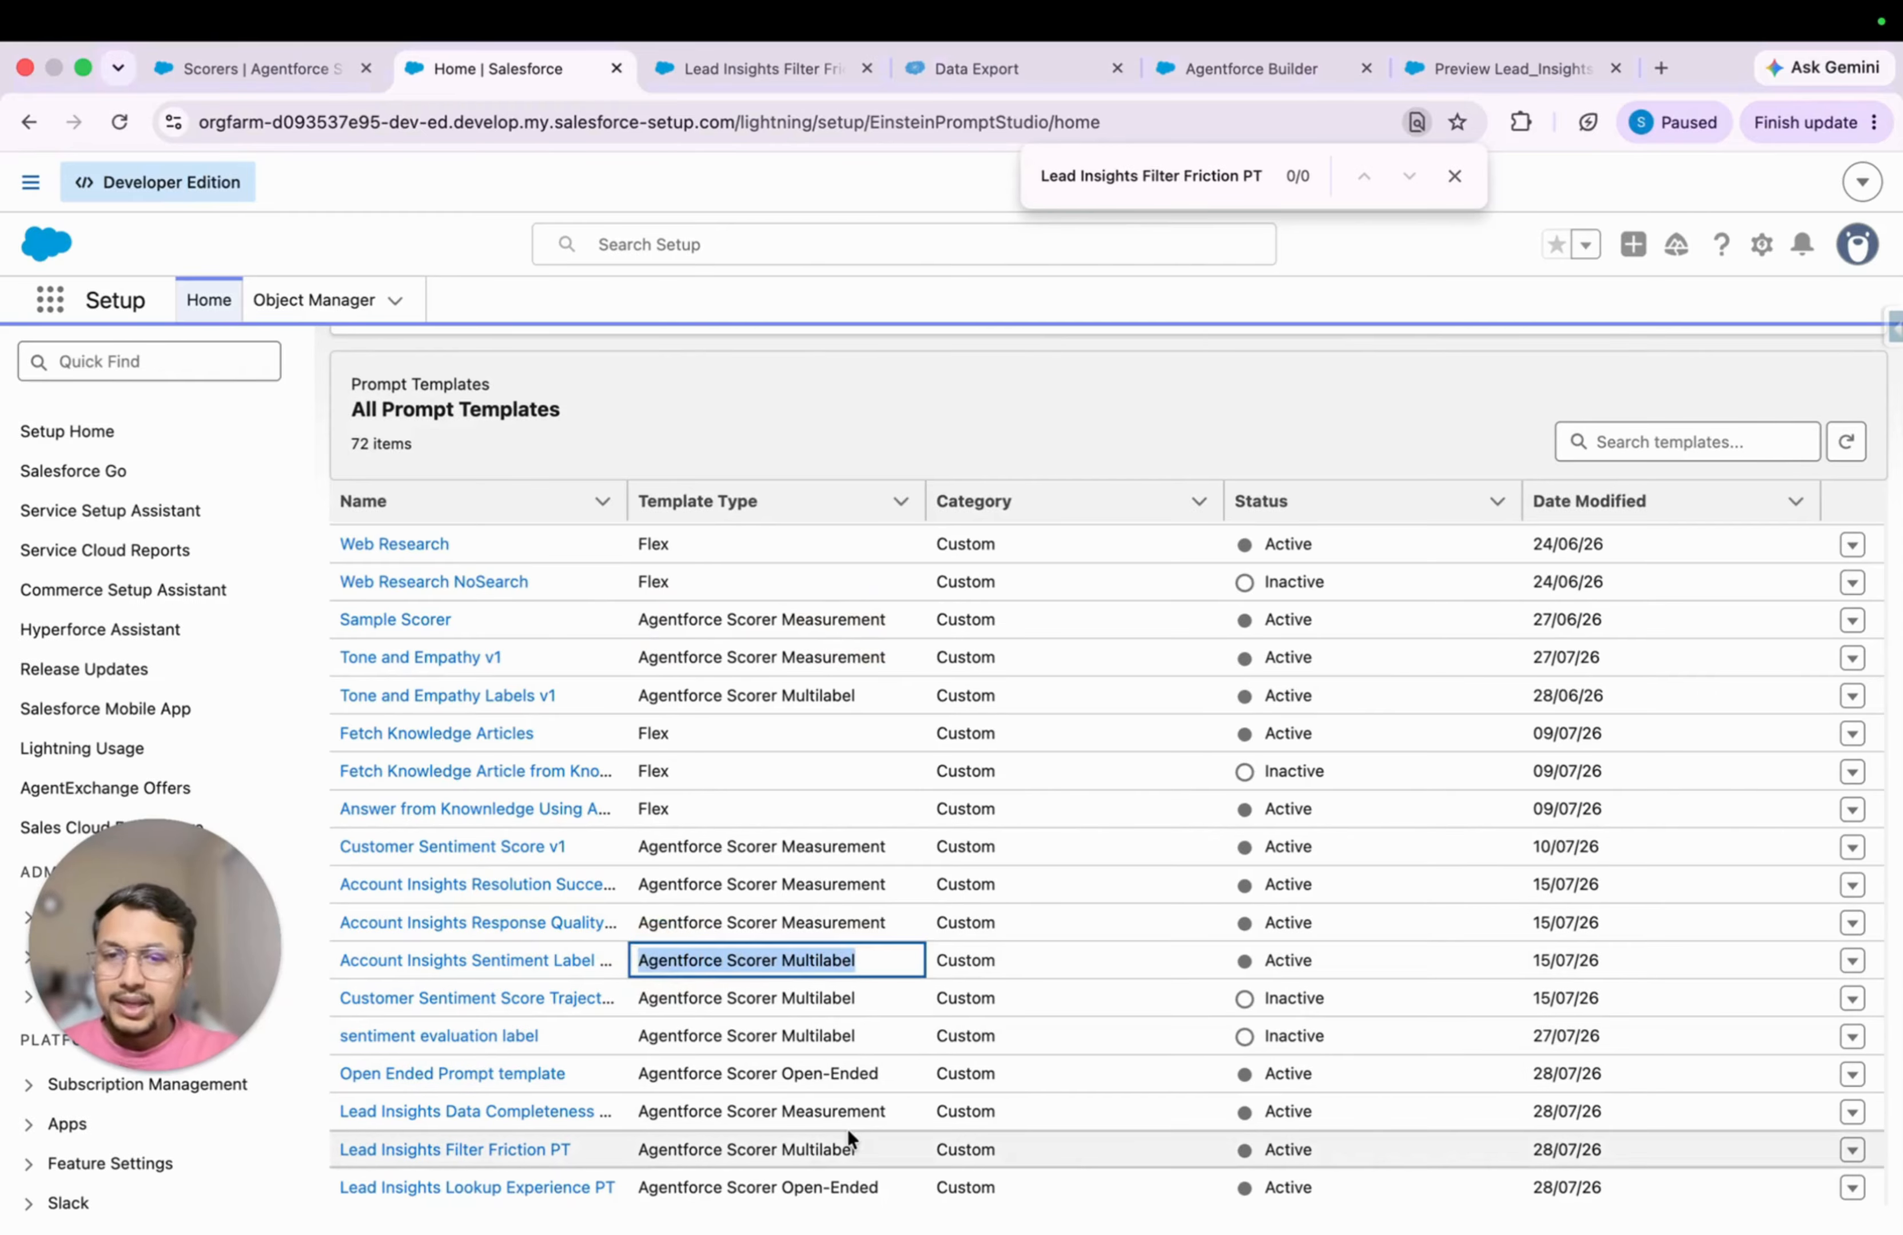
drag(879, 1185, 637, 1185)
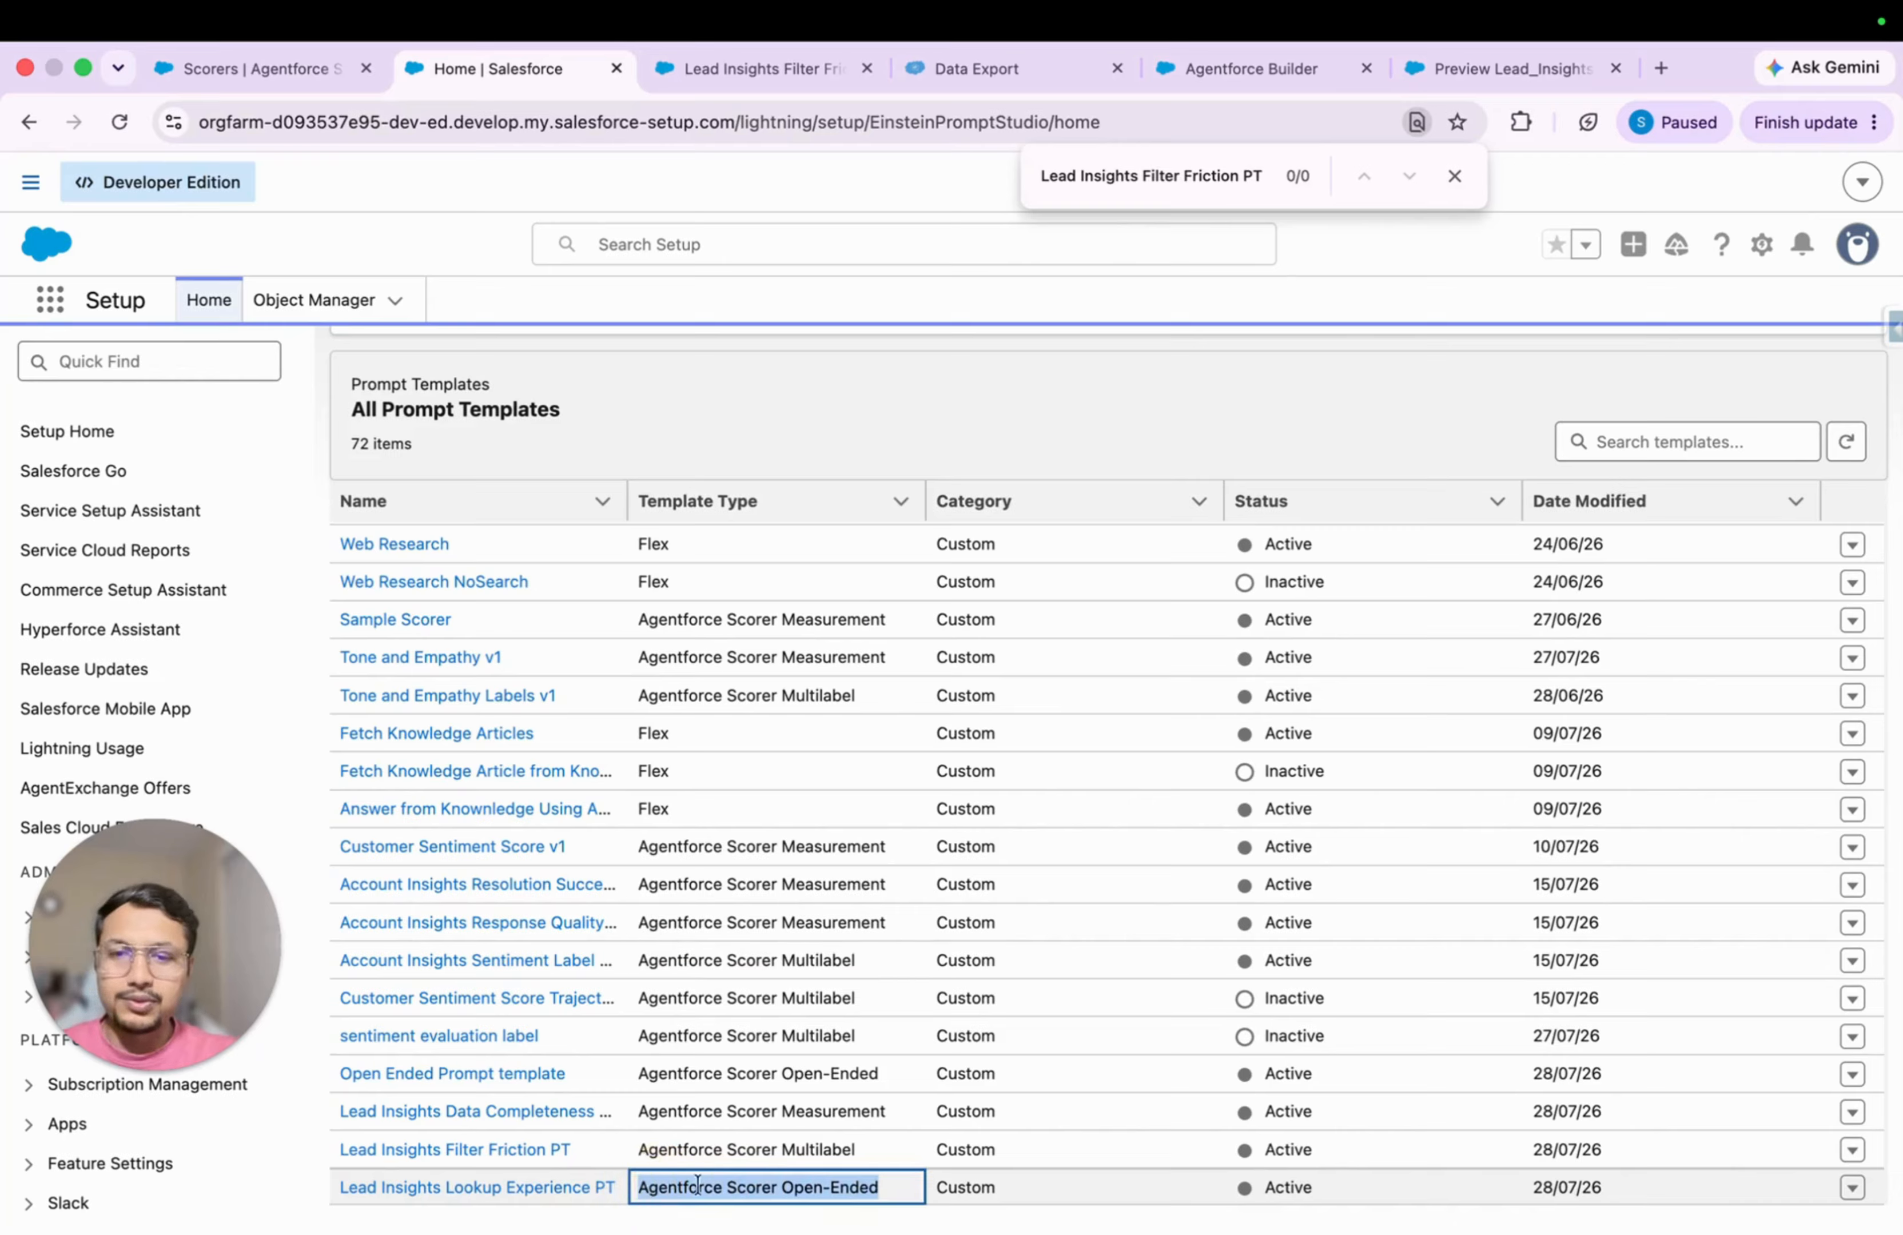
click(847, 1121)
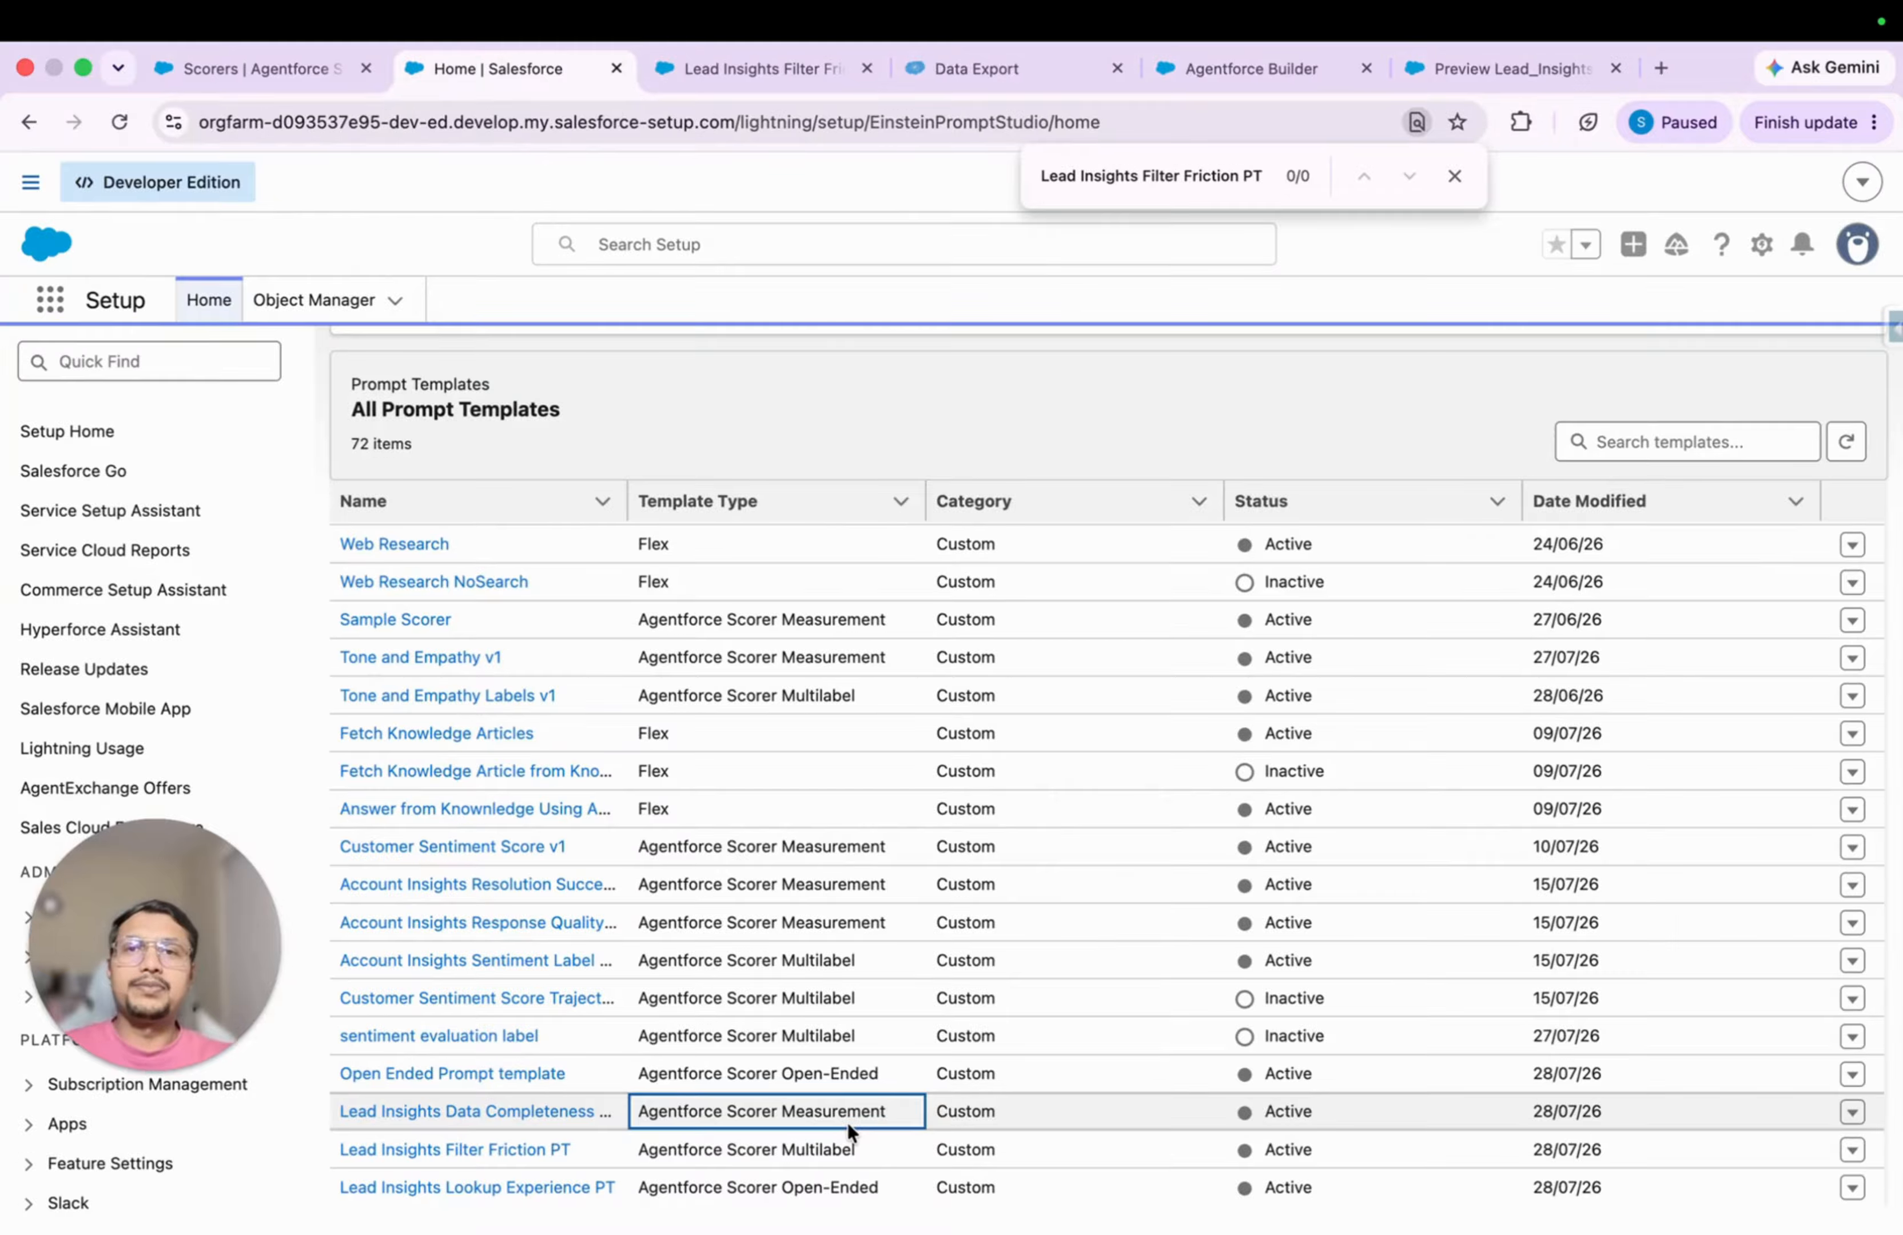
Step: Switch to Agentforce Builder, start a live preview of the Lead Insights Agent and send the message "lead summary"
click(745, 68)
click(1221, 80)
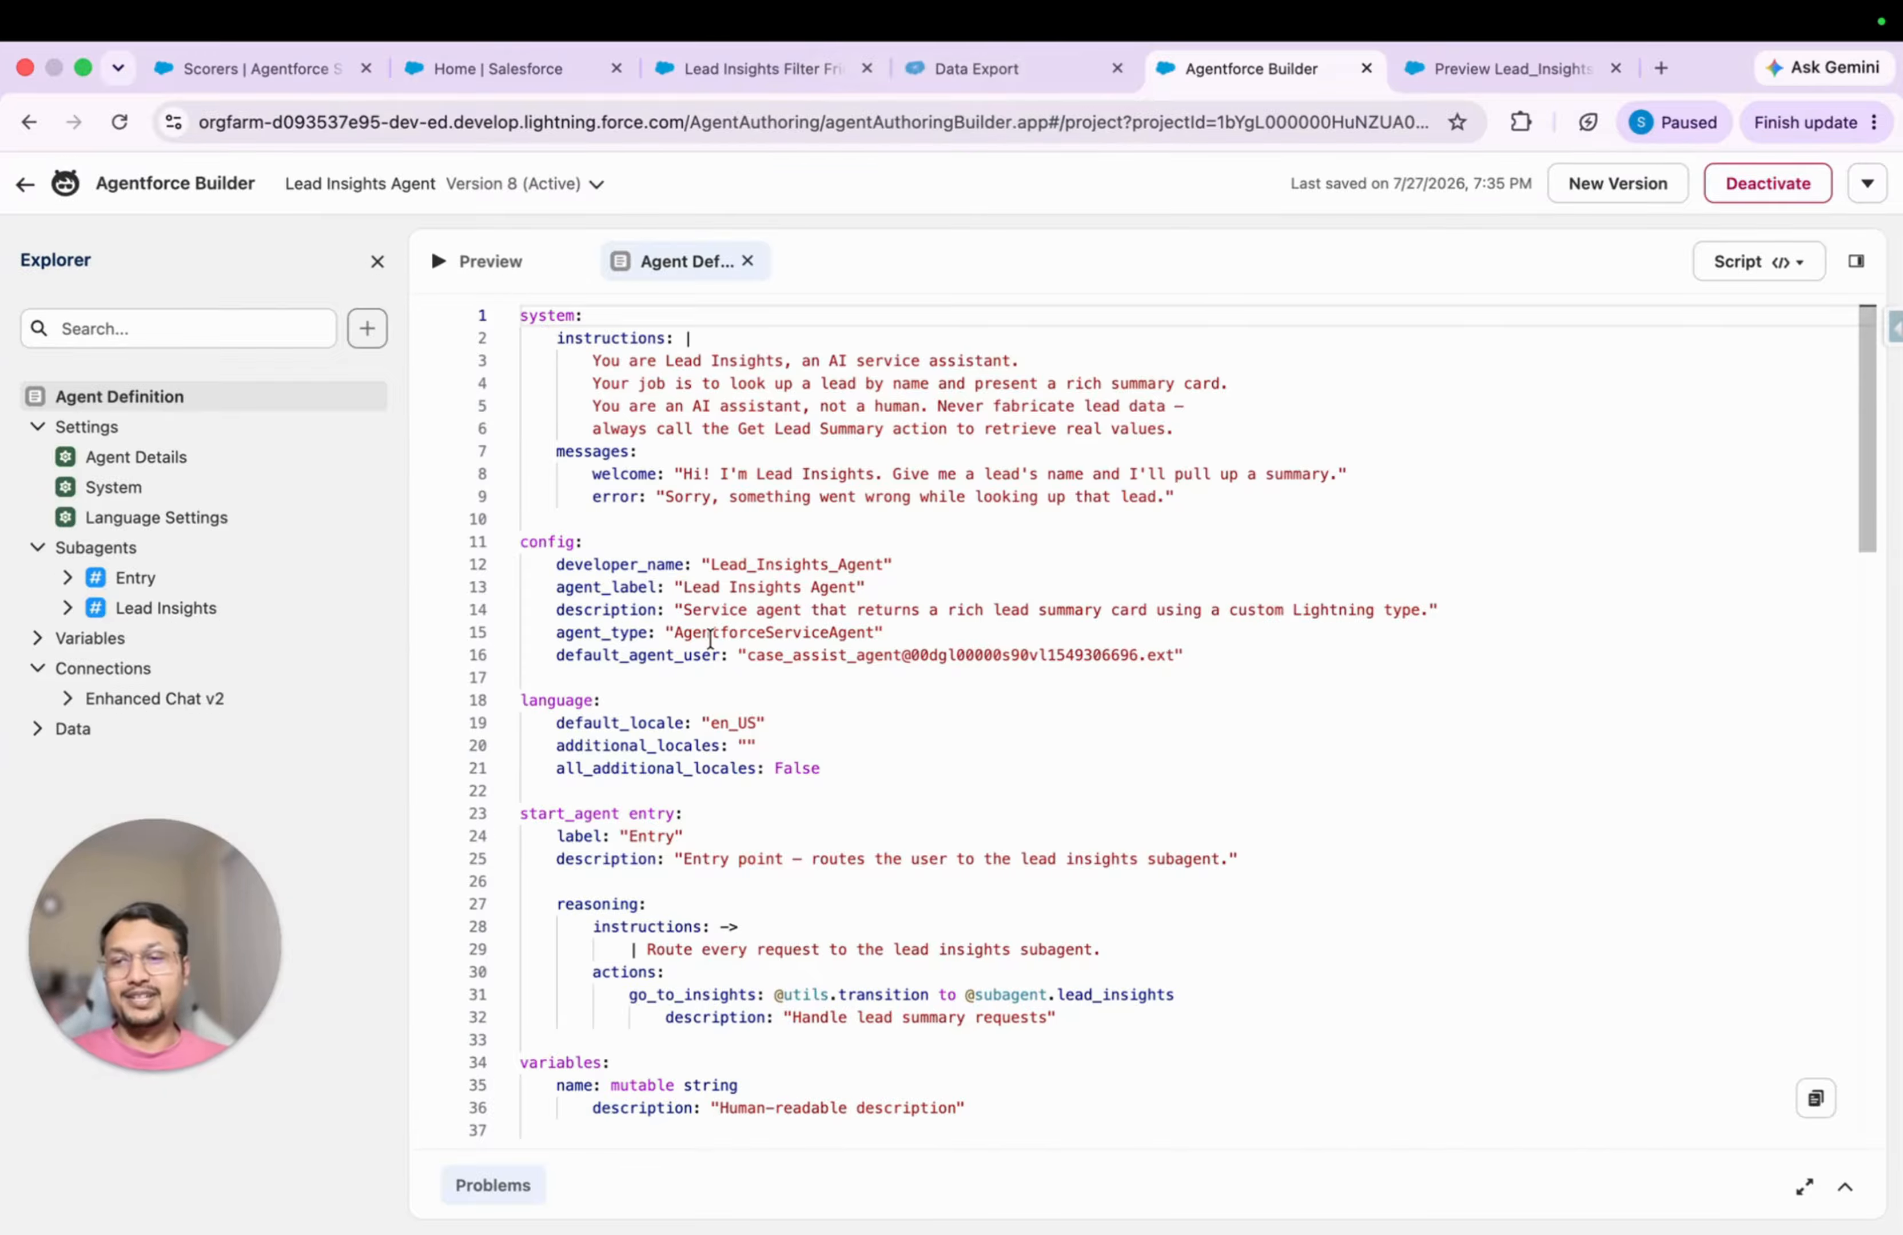
click(481, 264)
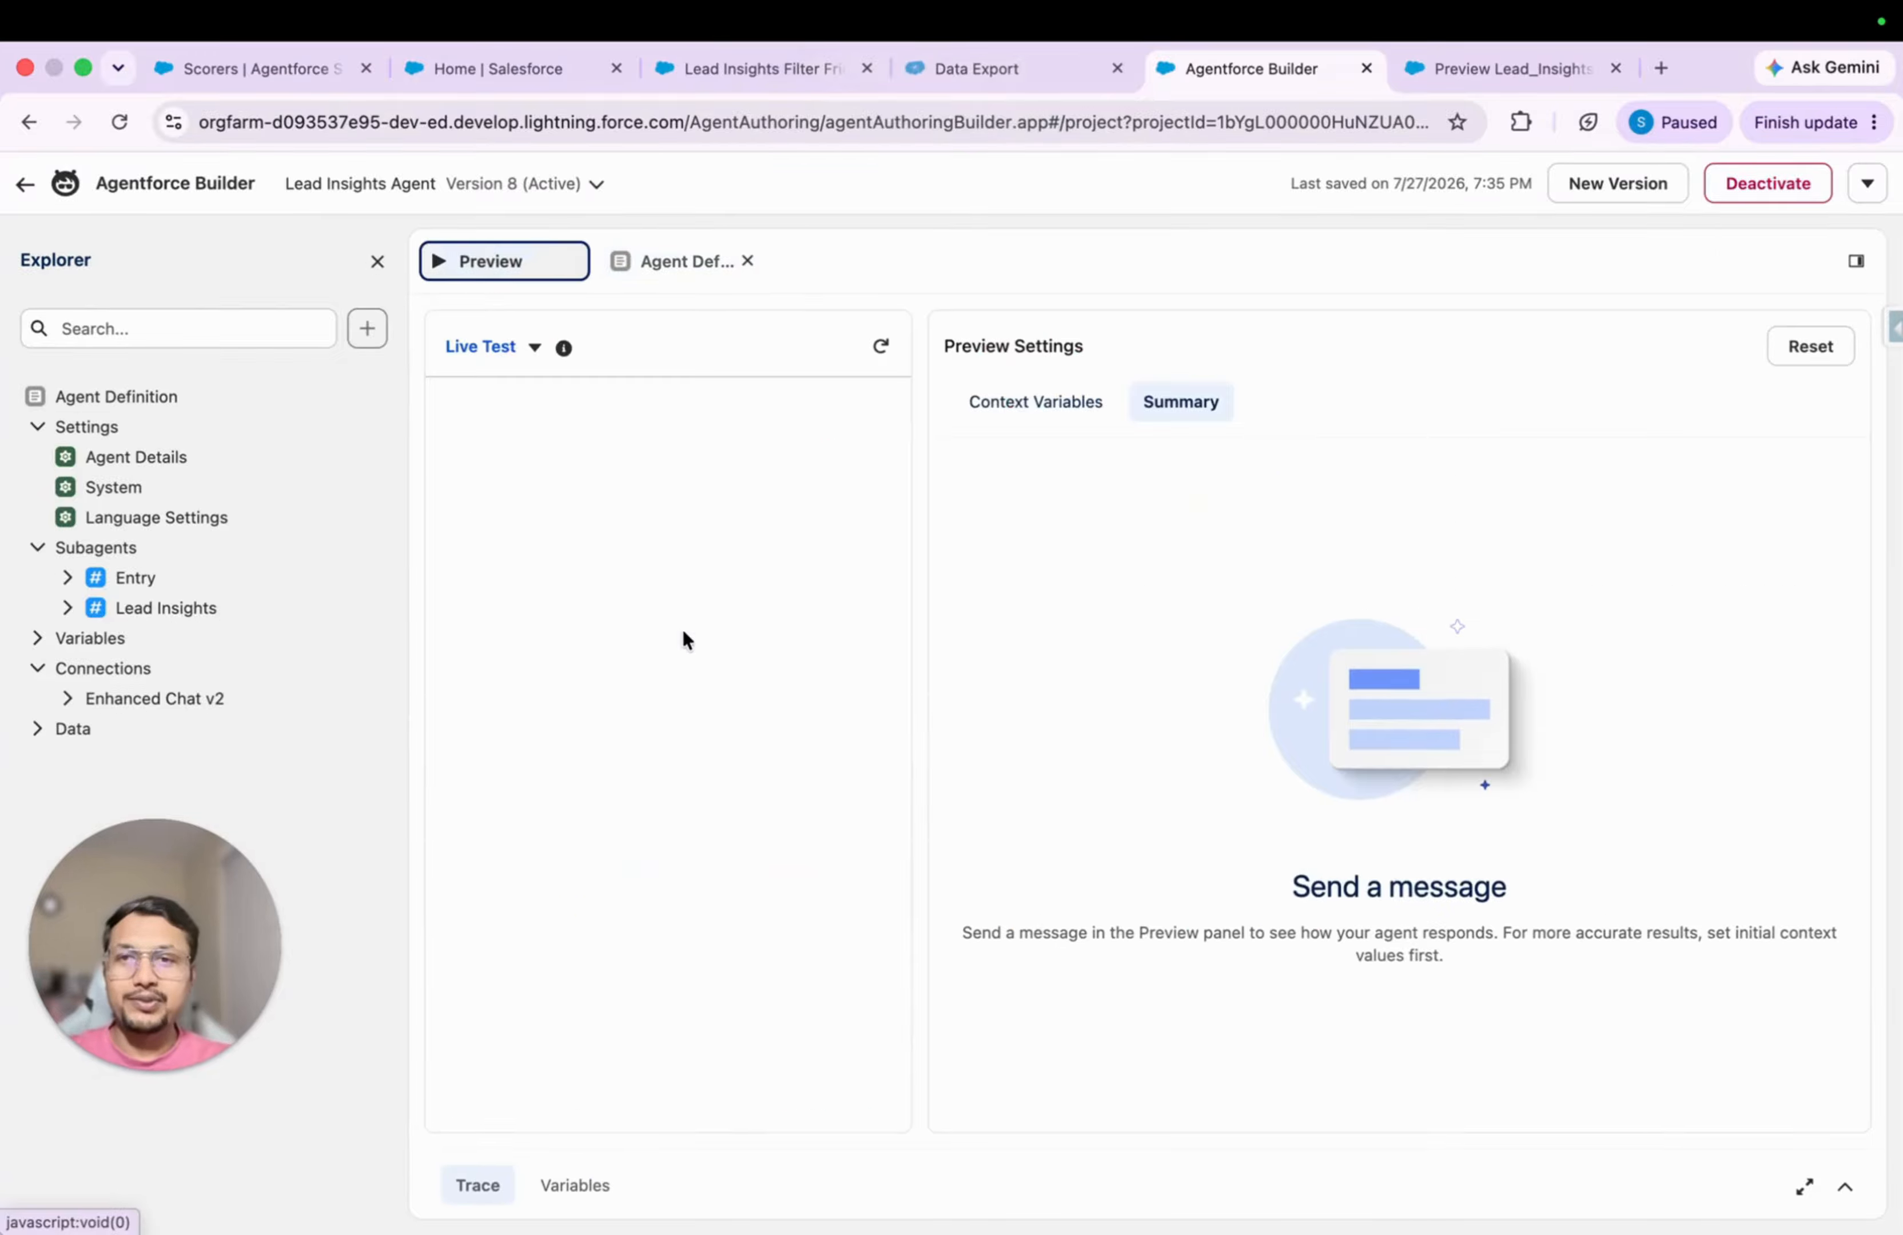
click(600, 1066)
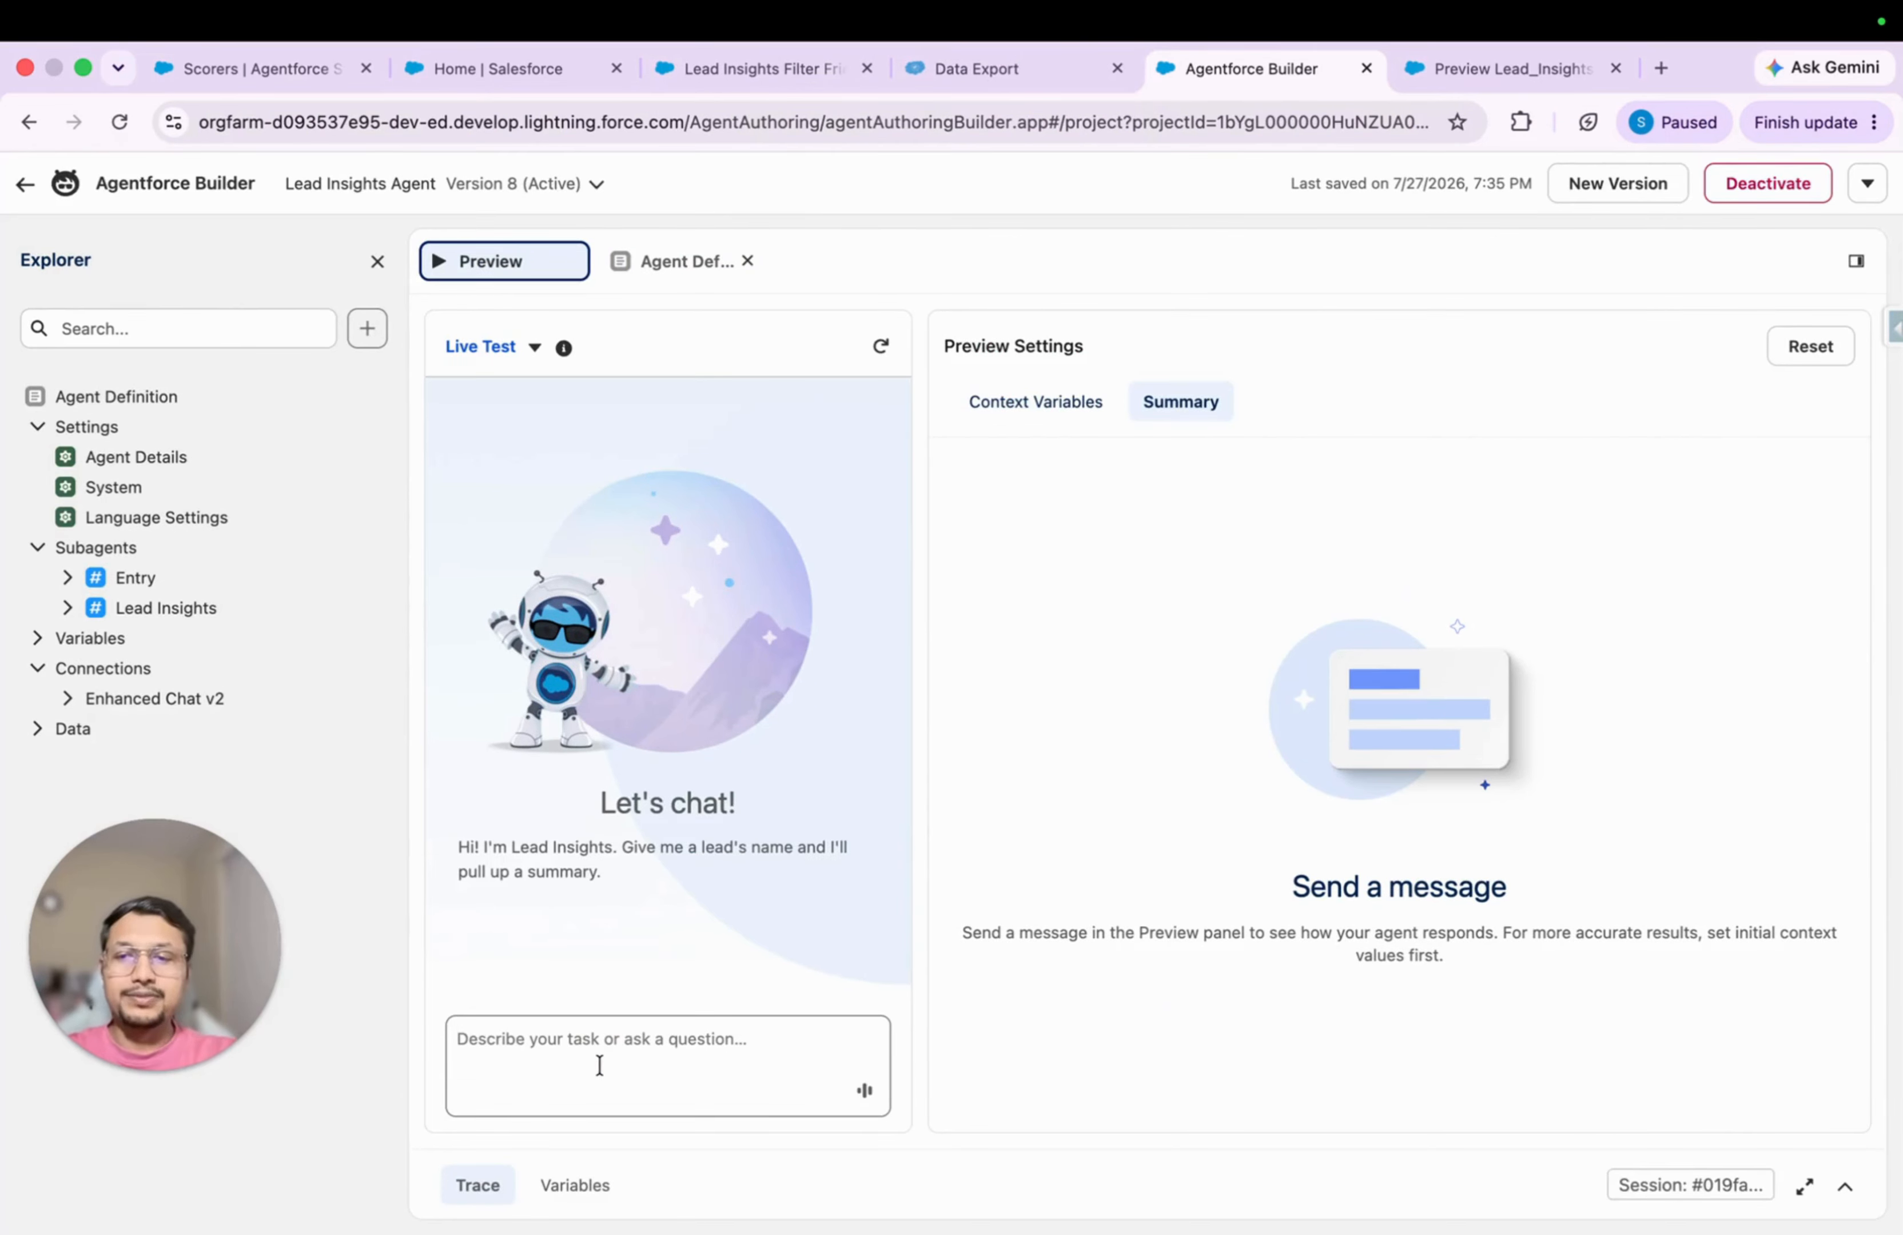
click(600, 1066)
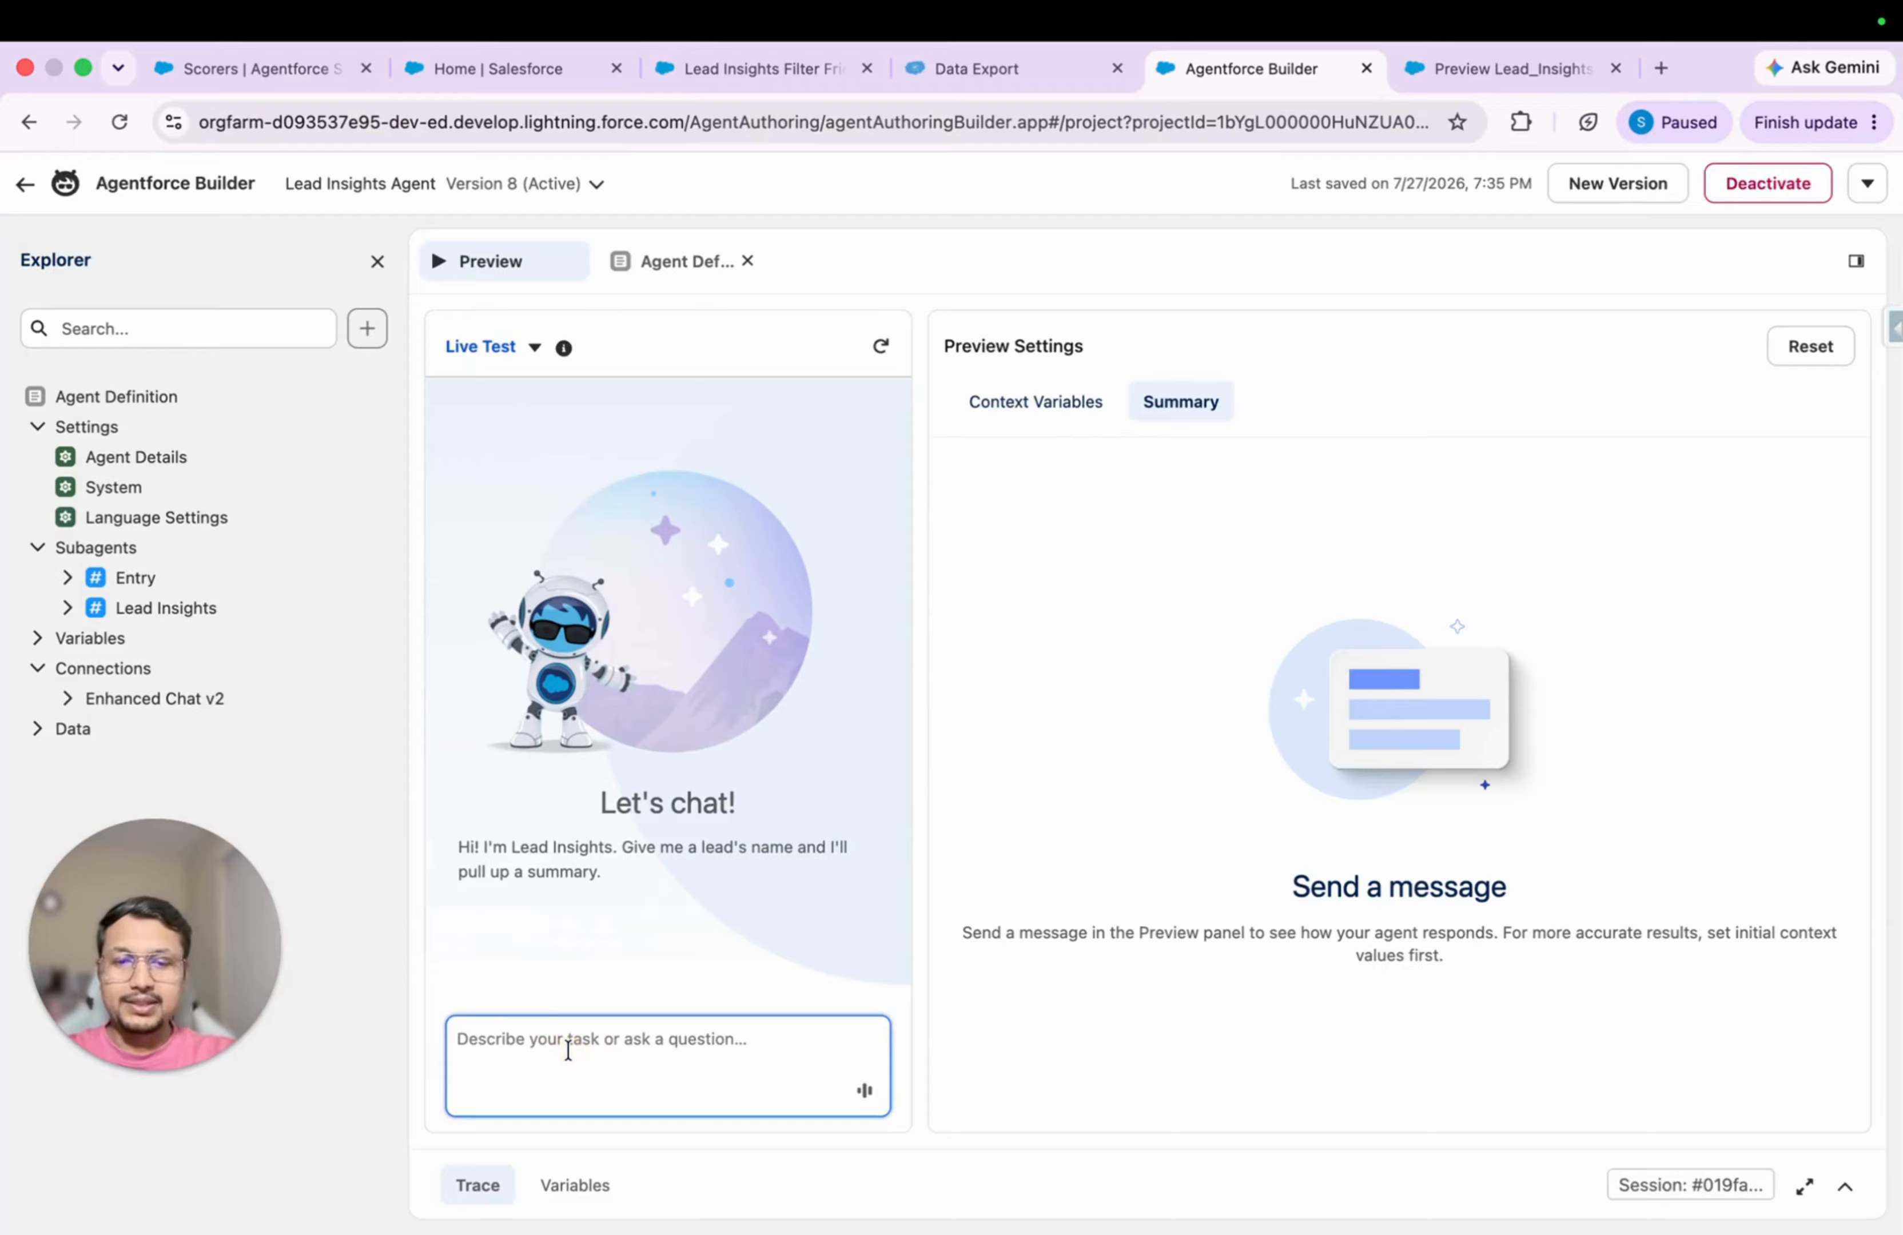
text(lead summary)
key(Return)
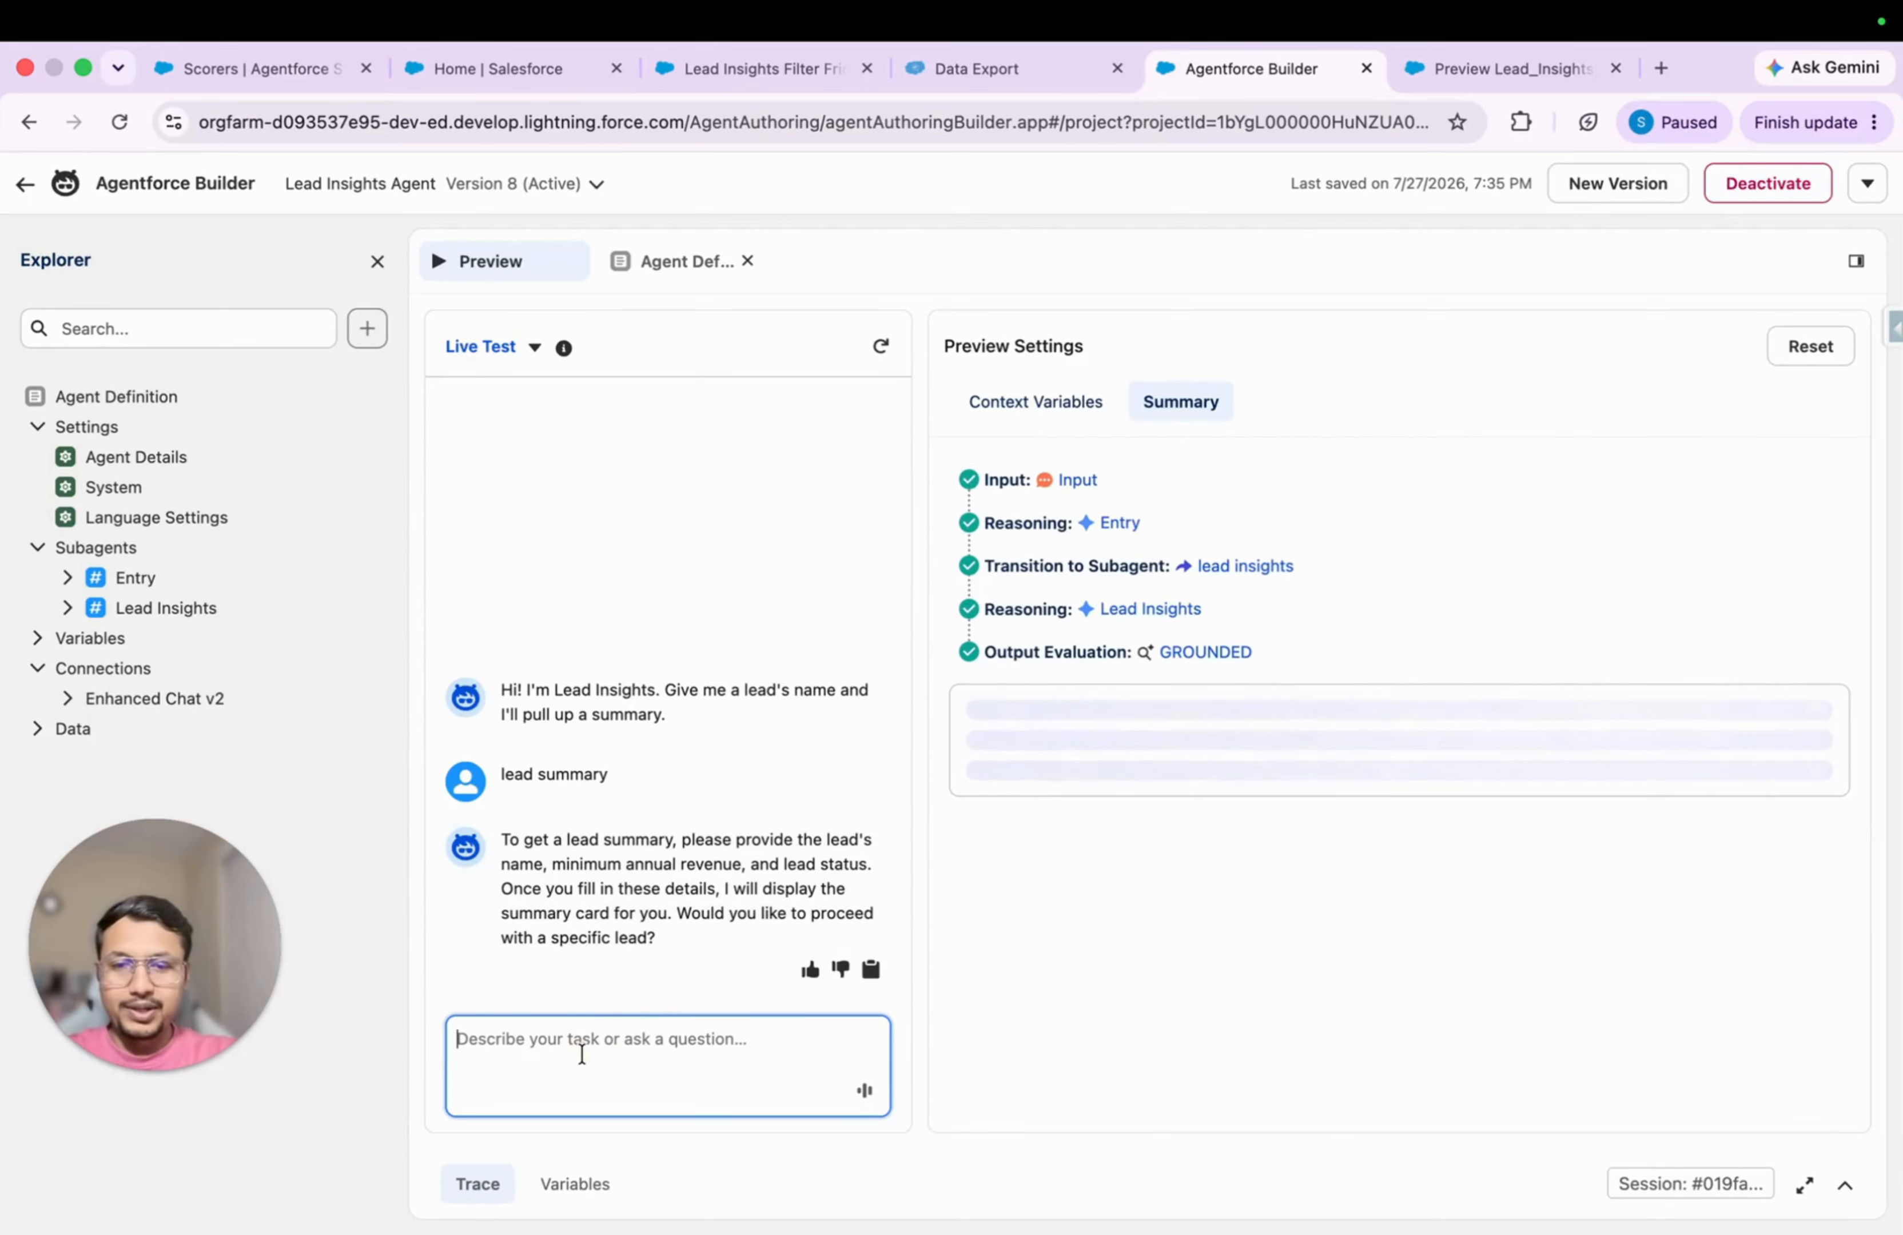
Step: Reply to the agent with the lead's full name to request that lead's summary
text(ber)
text(tha )
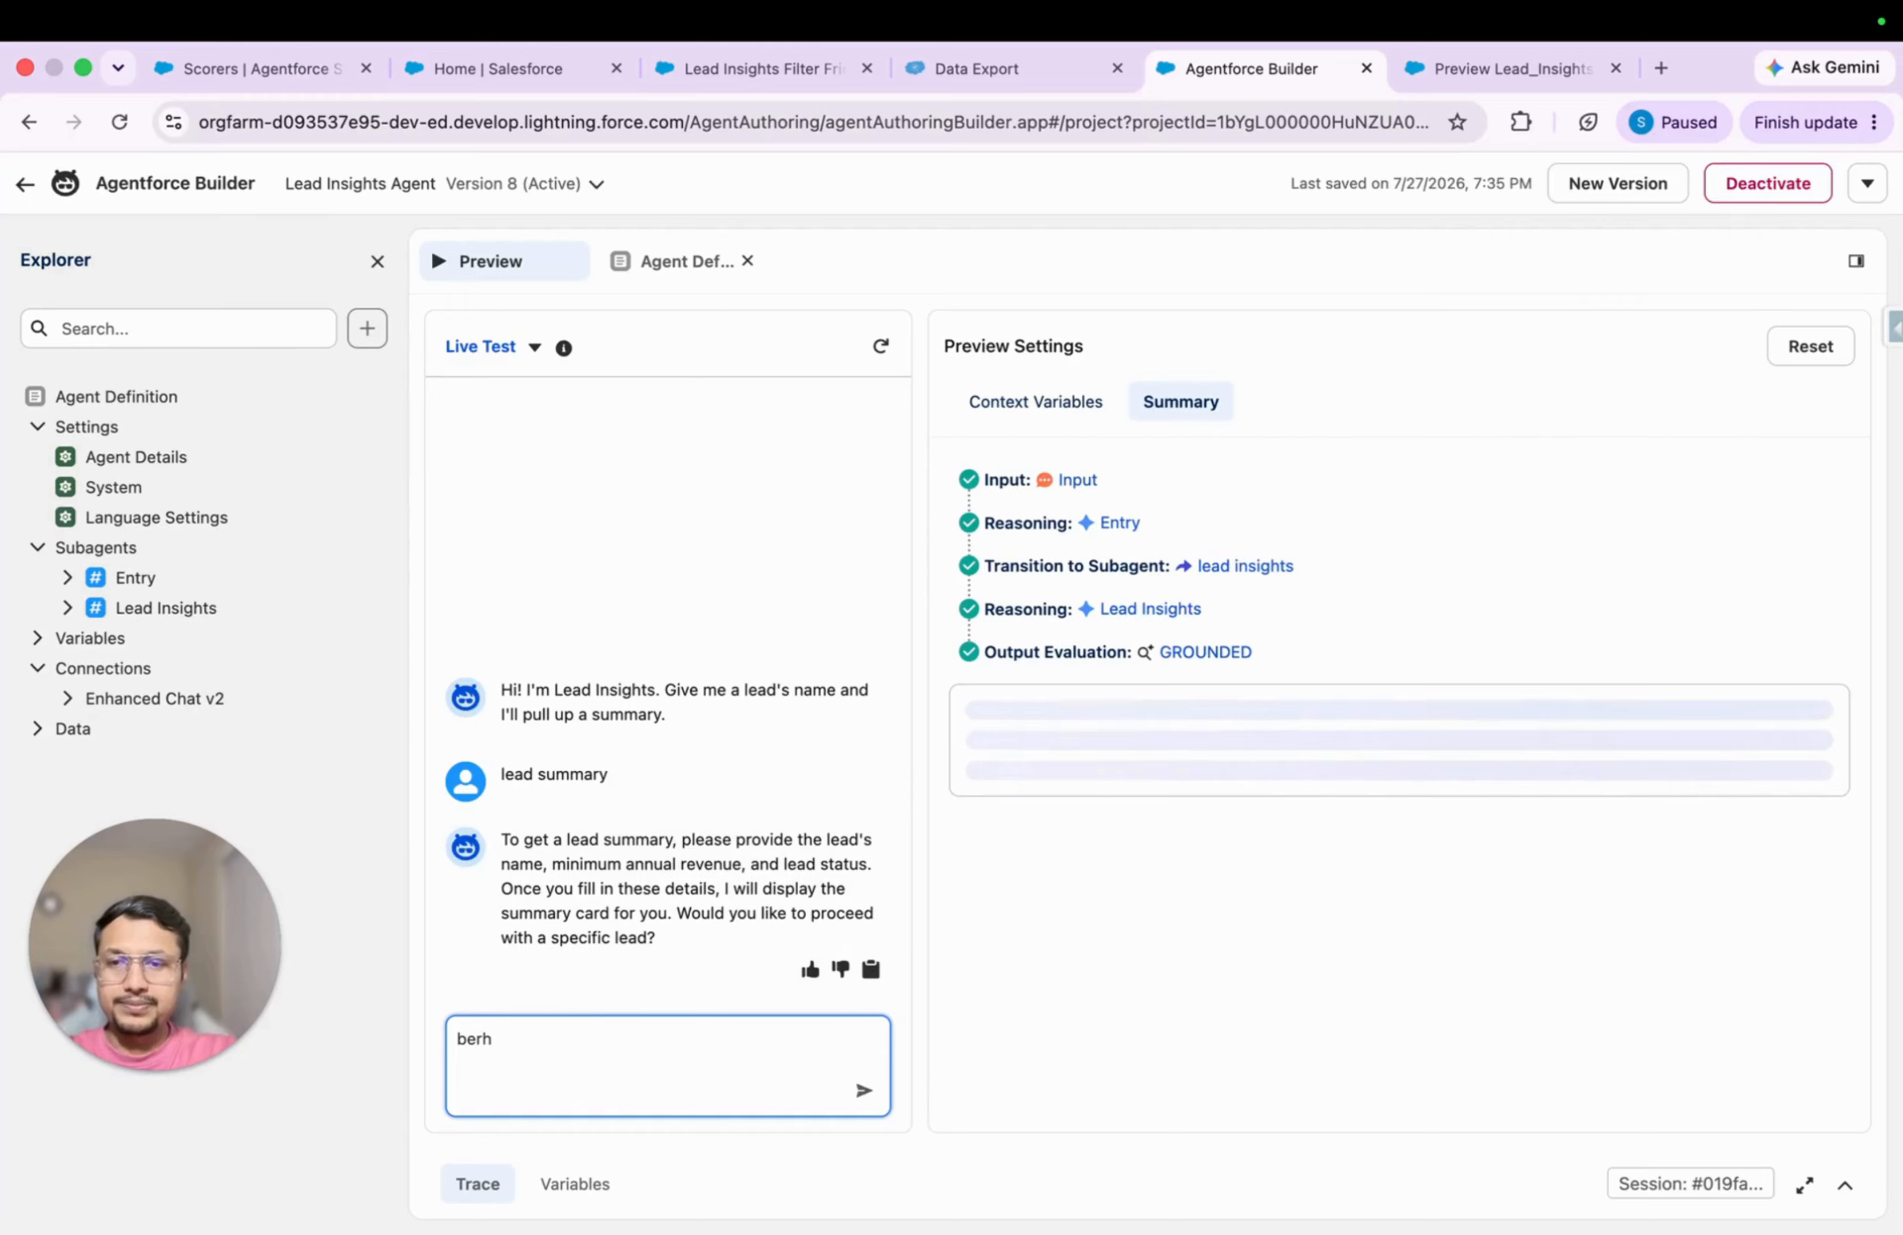
text(boxer)
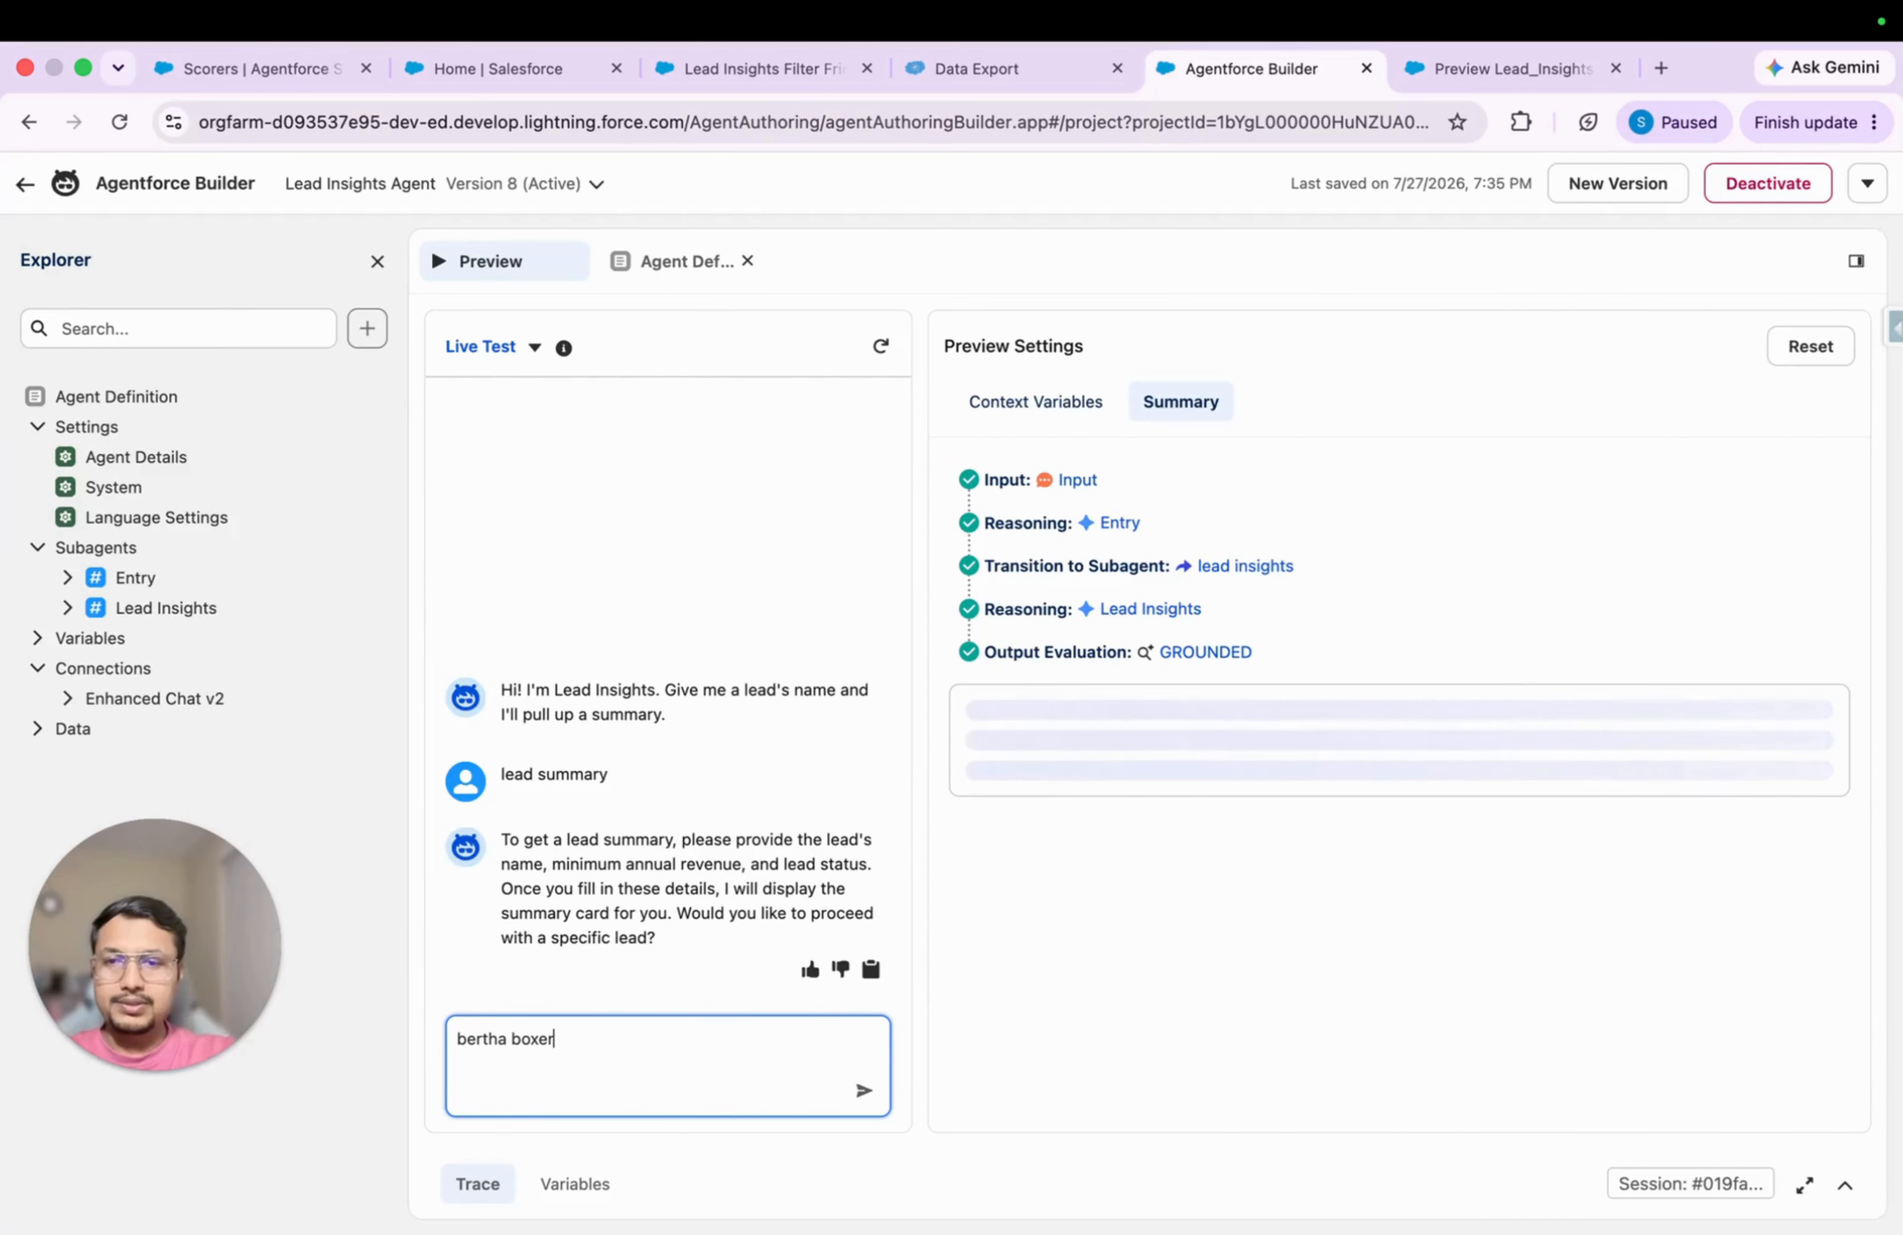
key(Return)
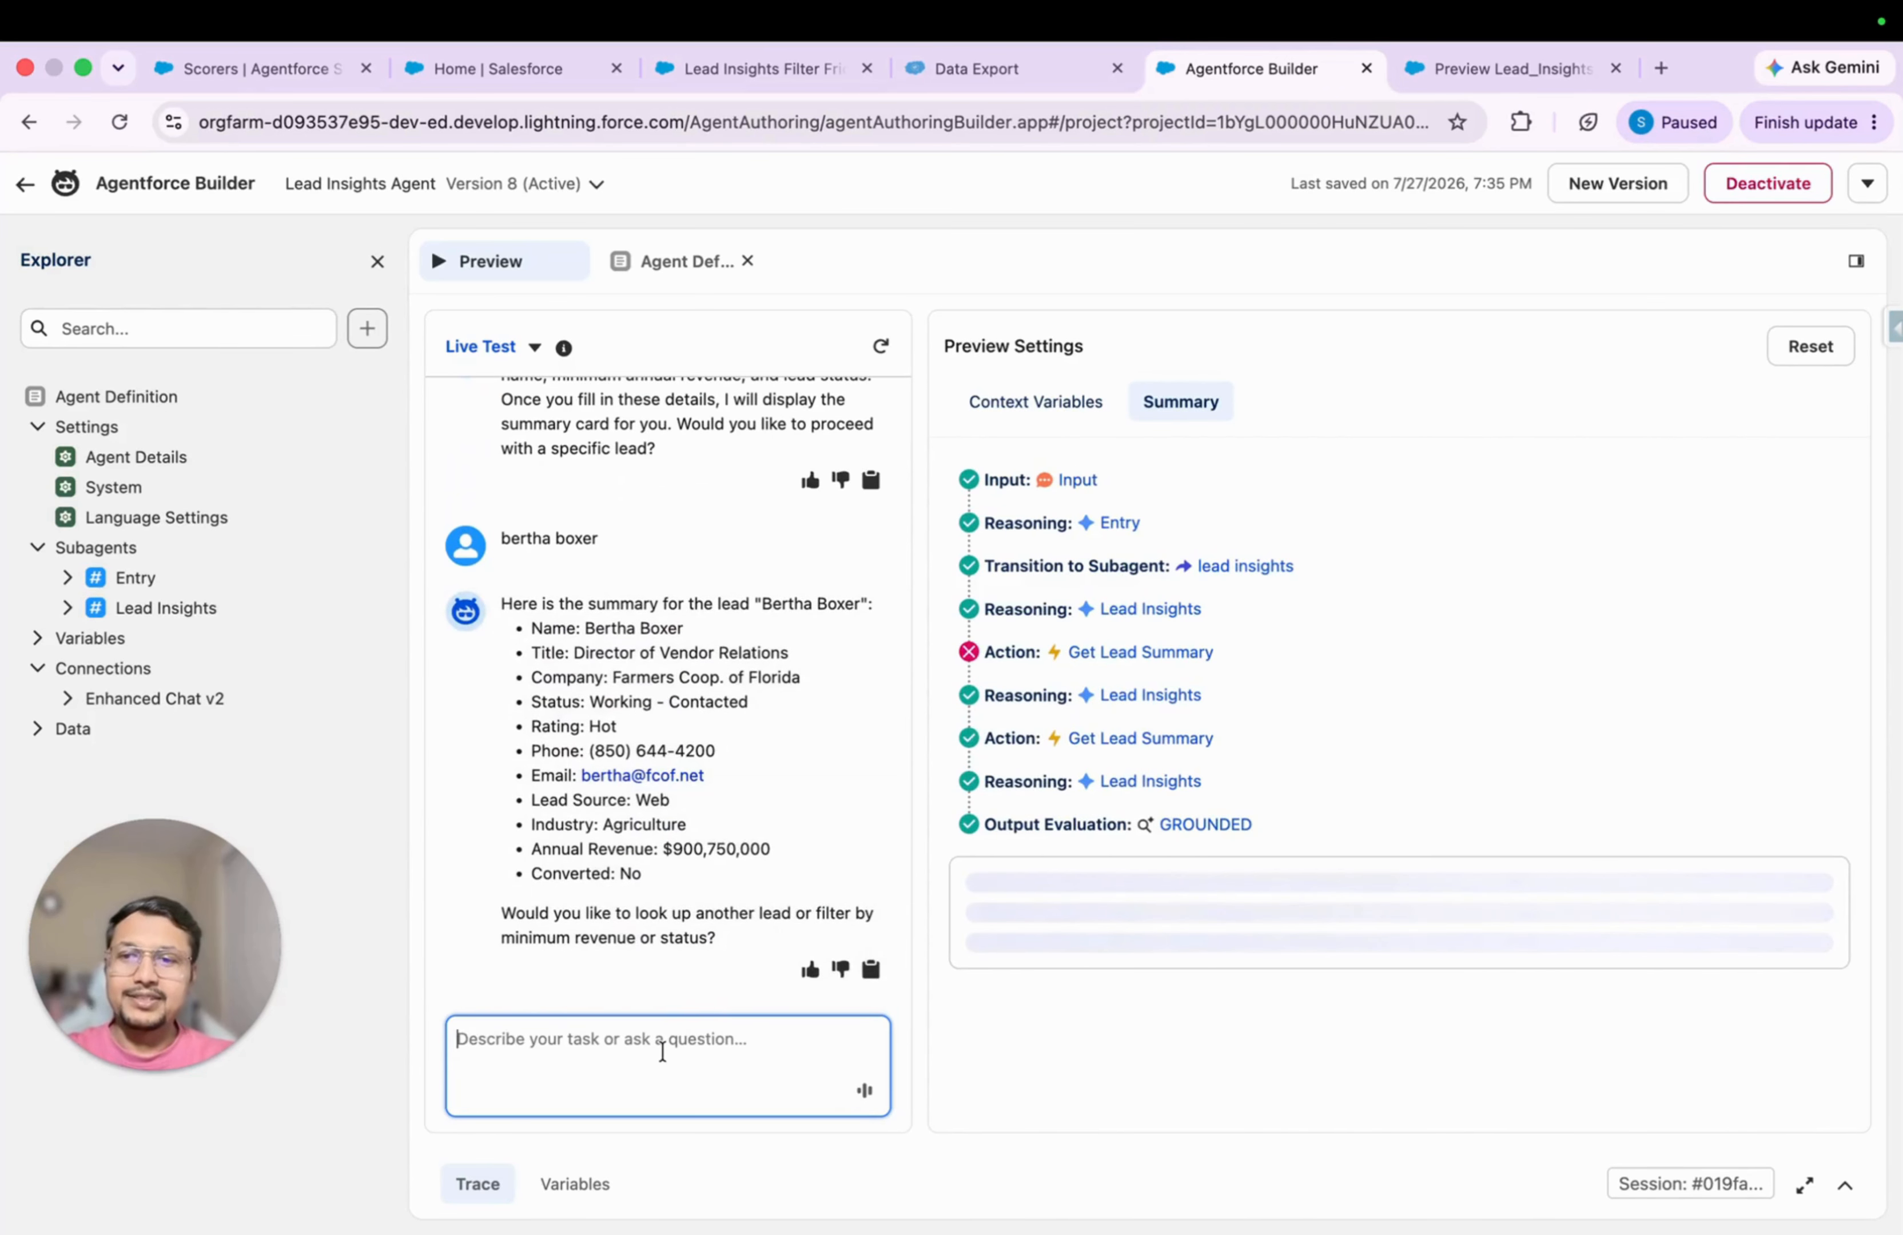
Step: Answer the agent's follow-up question with "yes by status" to filter leads by status
click(623, 1044)
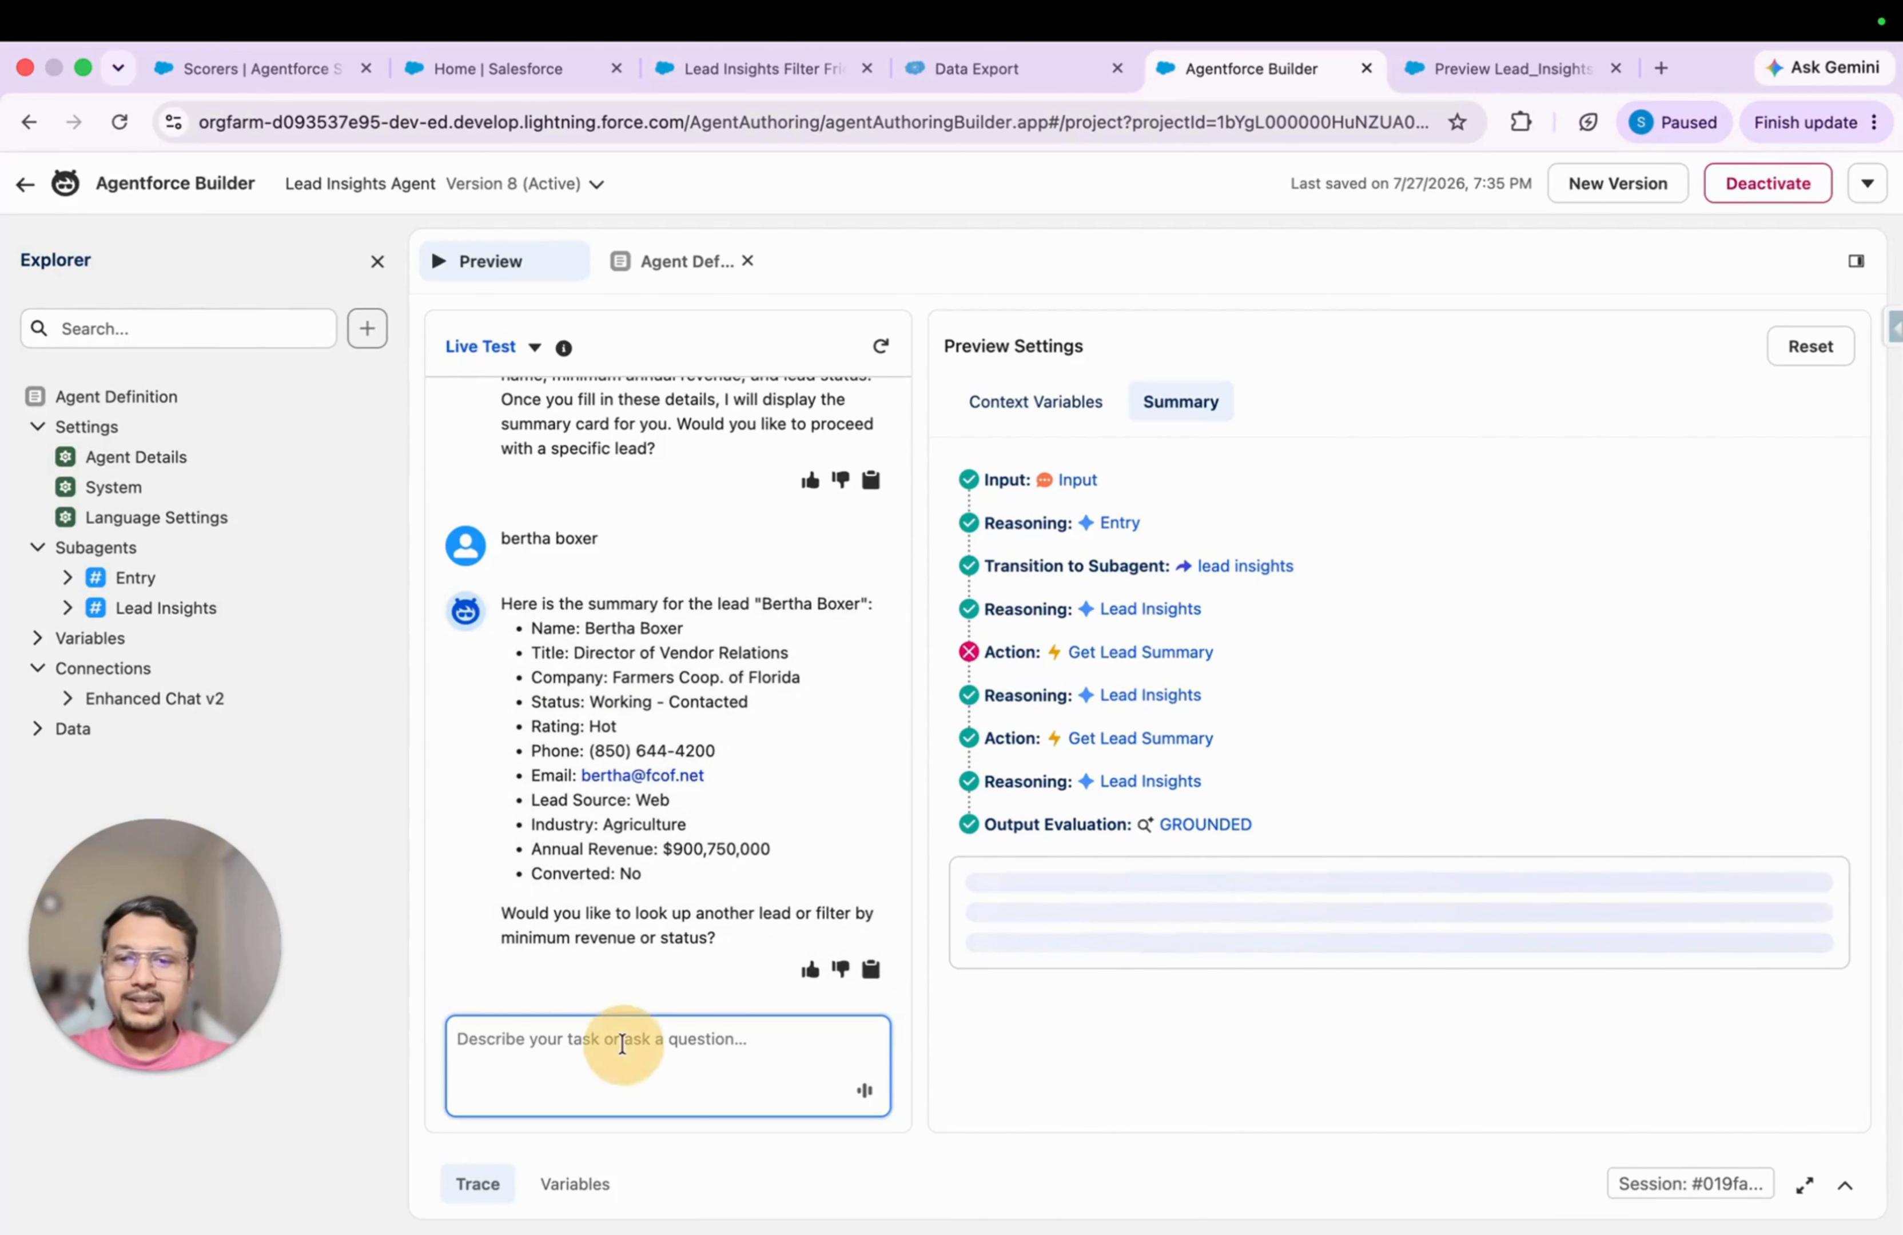
text(yes by)
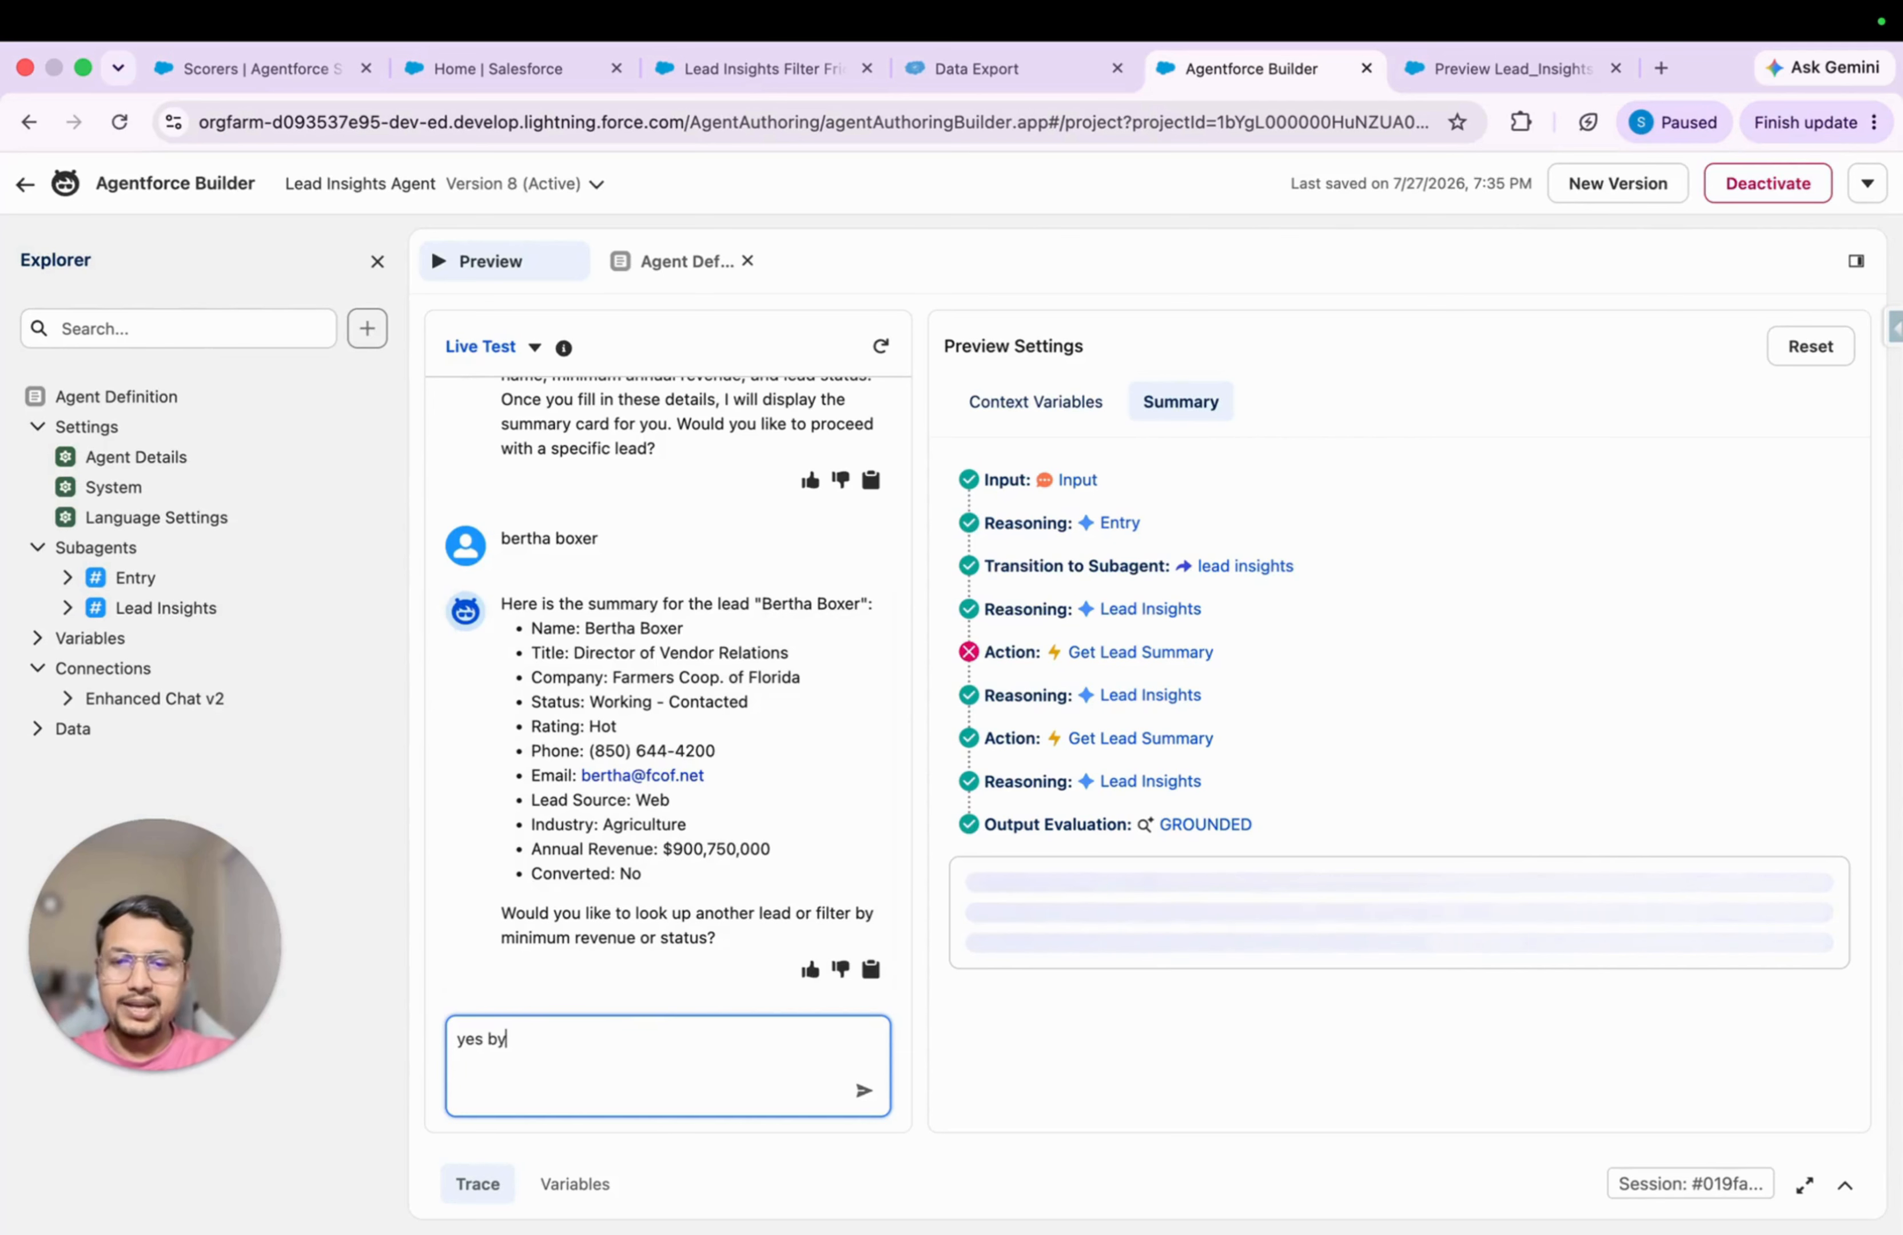
text( status)
key(Return)
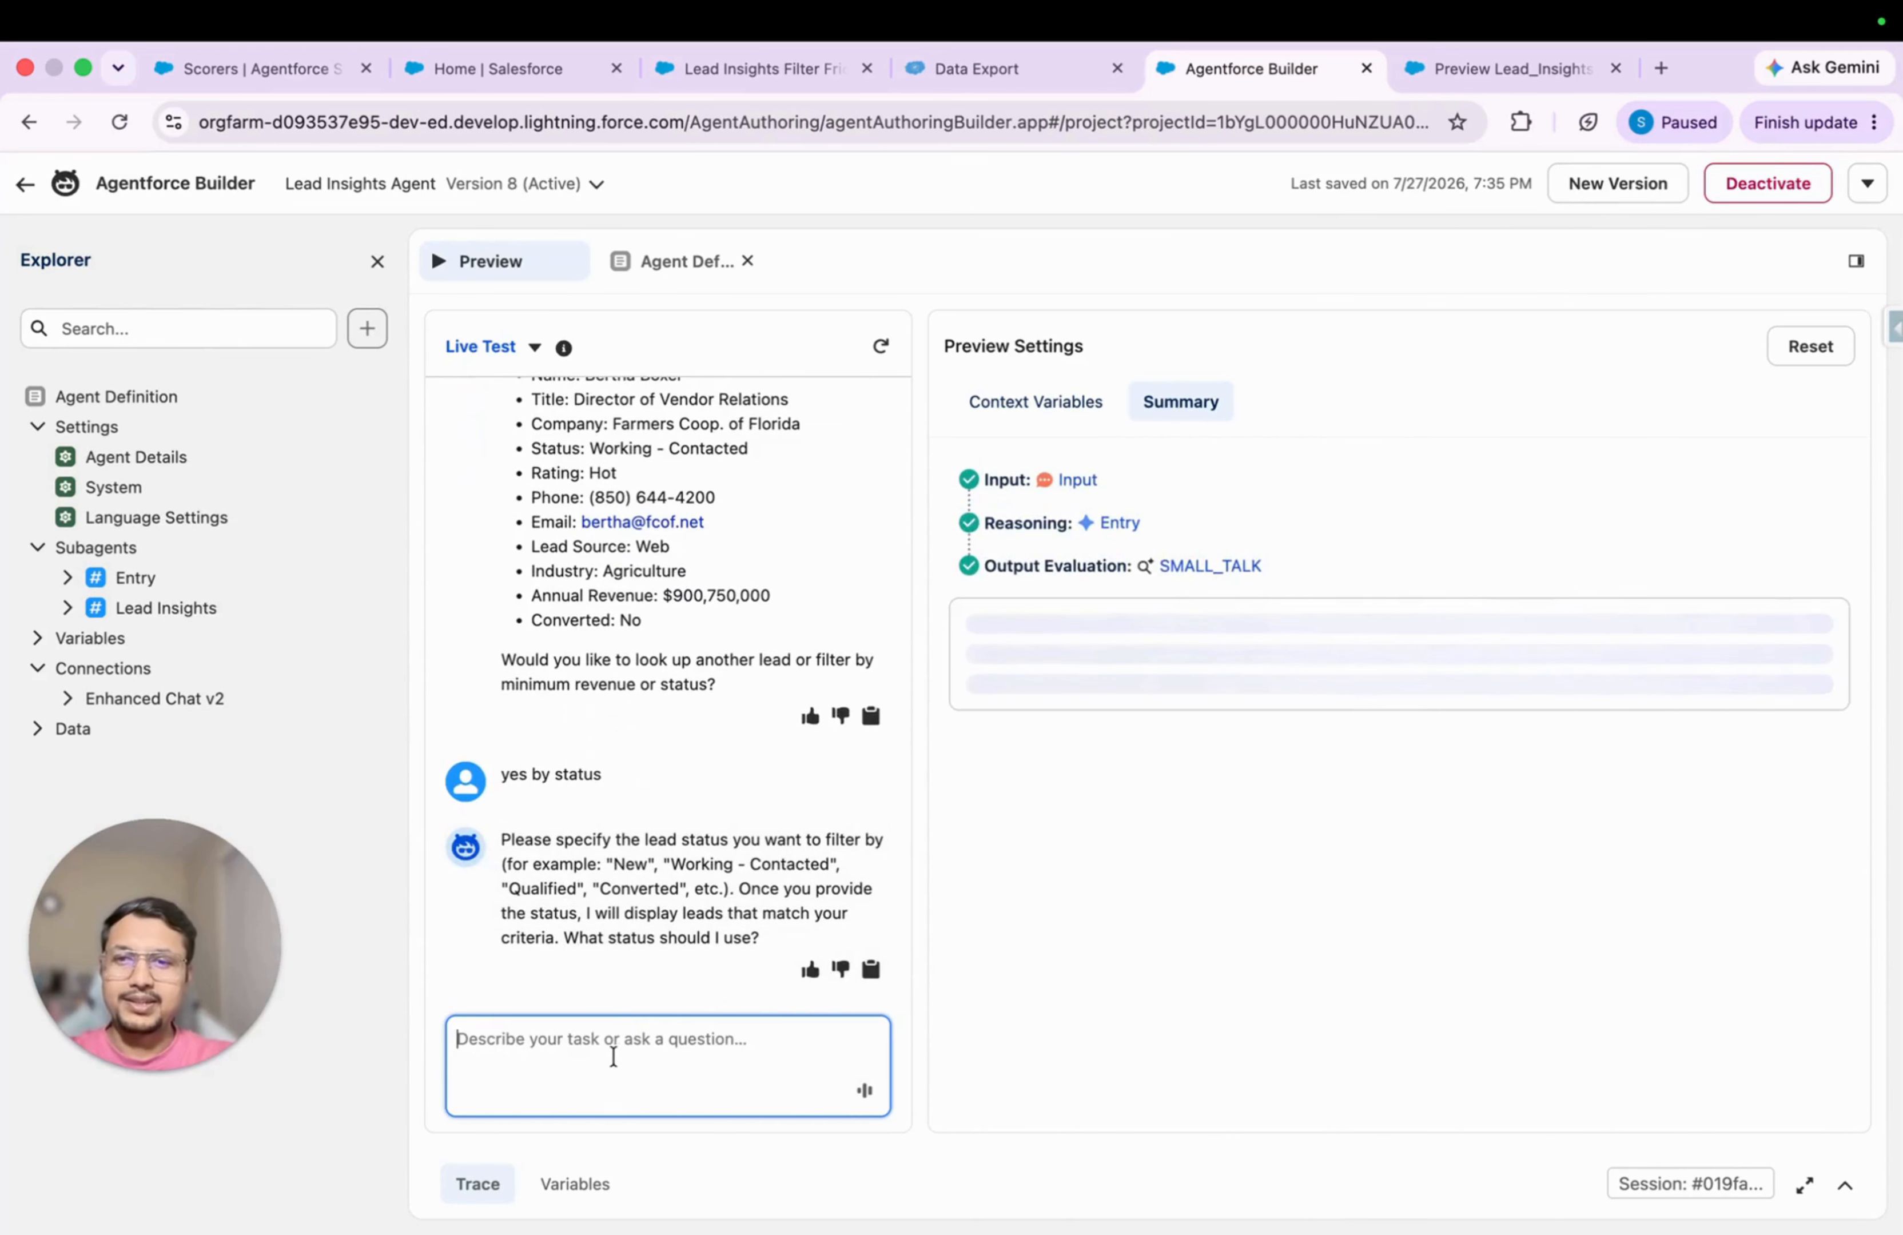
Step: Send "working - contacted" as the lead status and review the agent's replies in the conversation
text(working con)
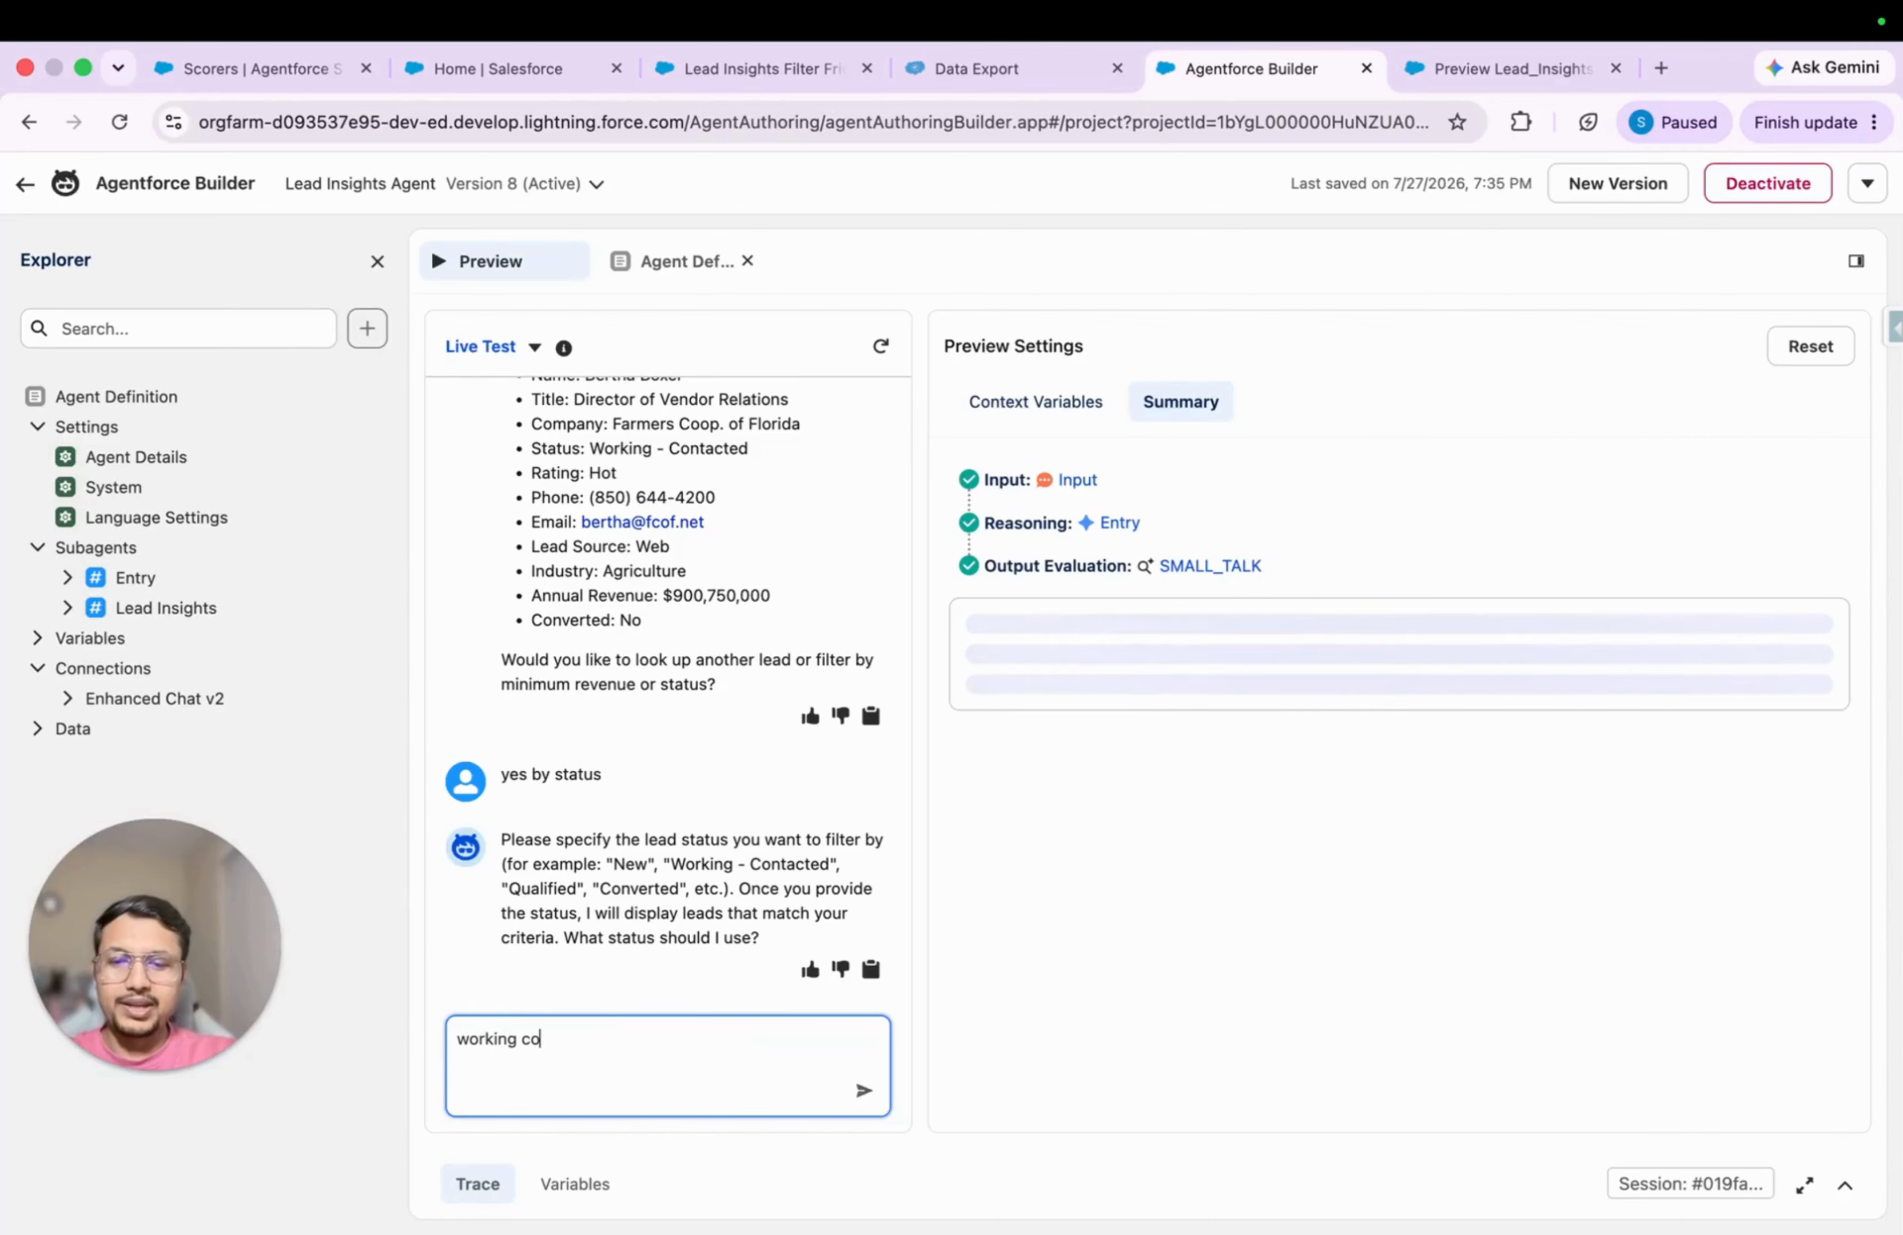
key(BackSpace)
key(BackSpace)
key(BackSpace)
text(- contacted)
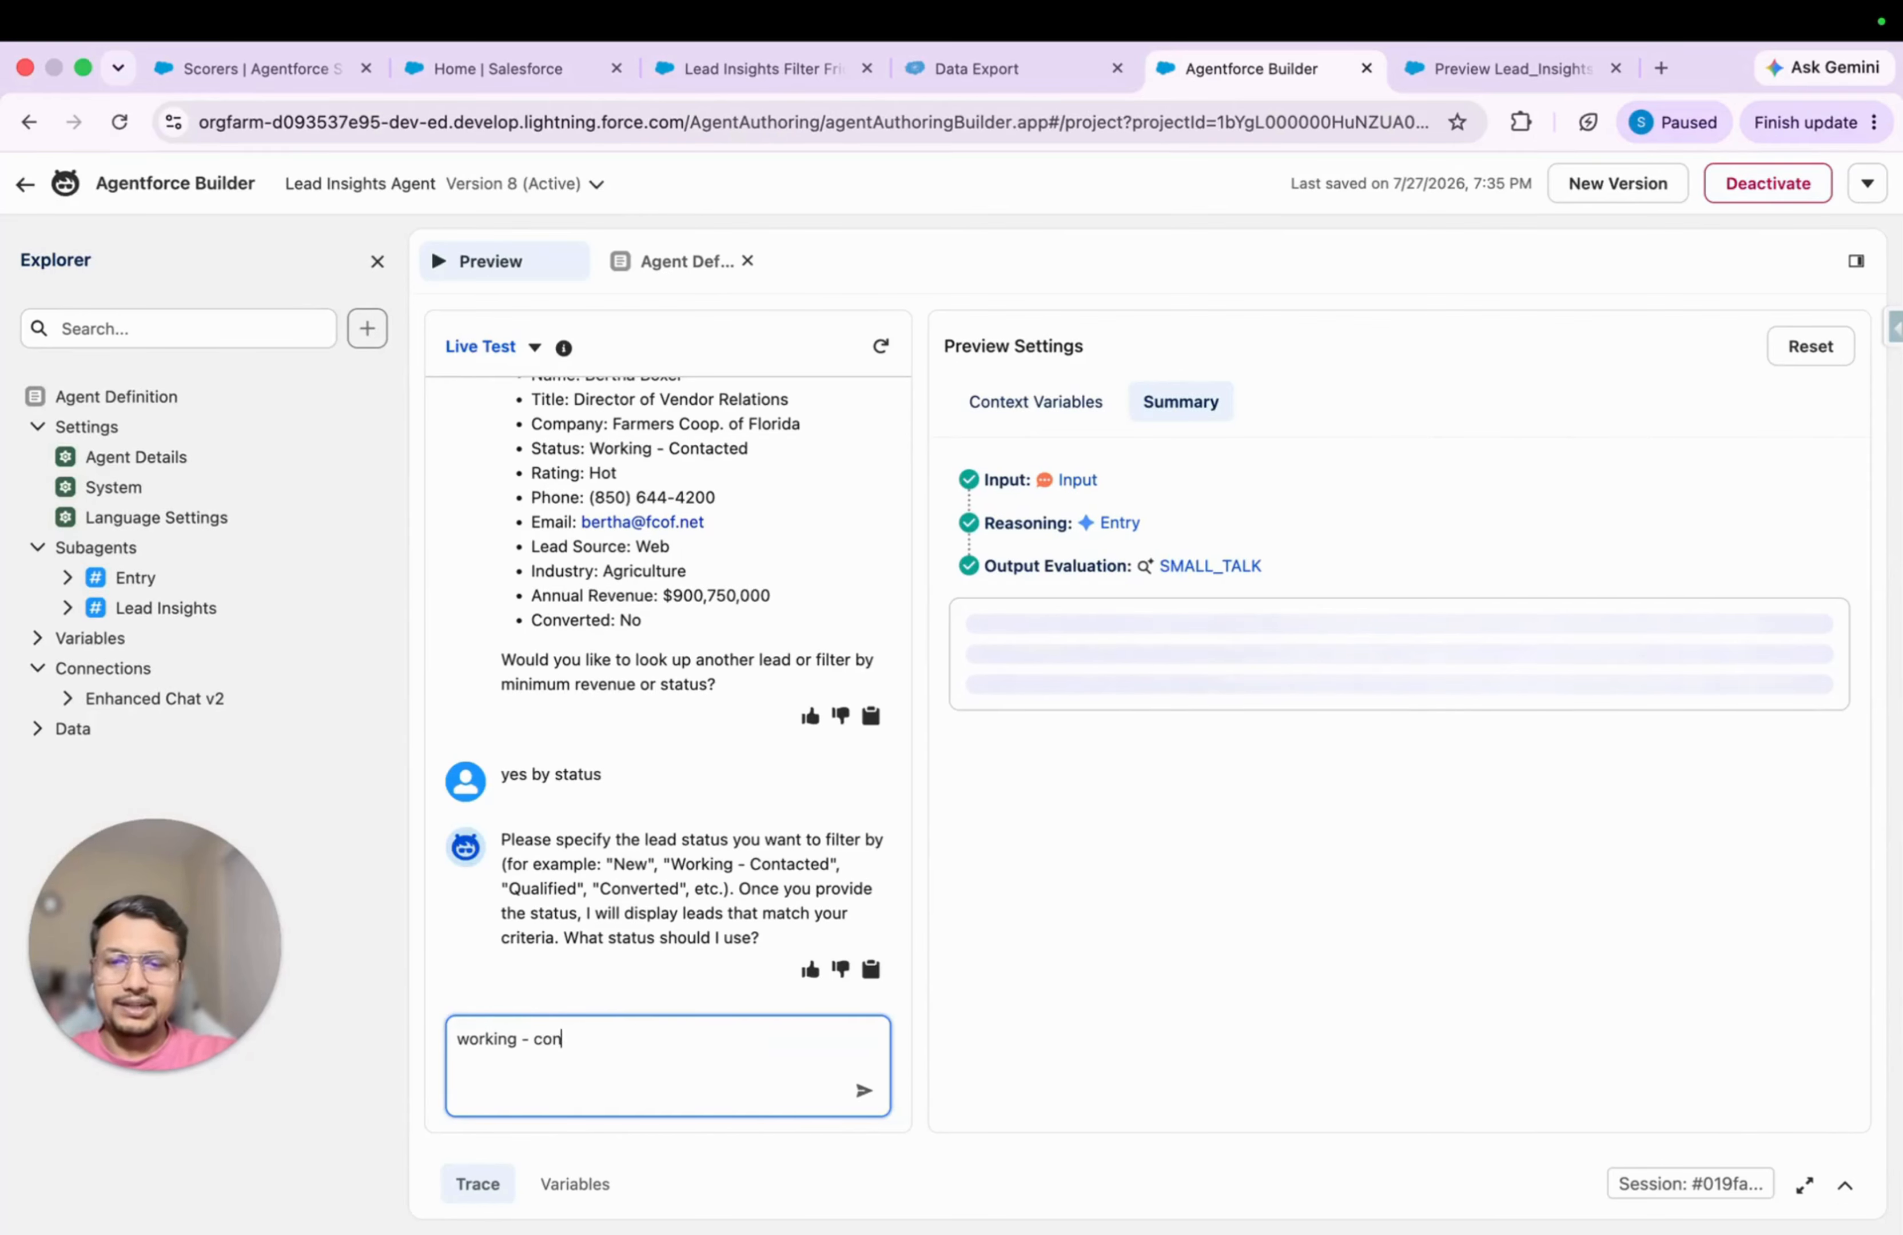
key(Return)
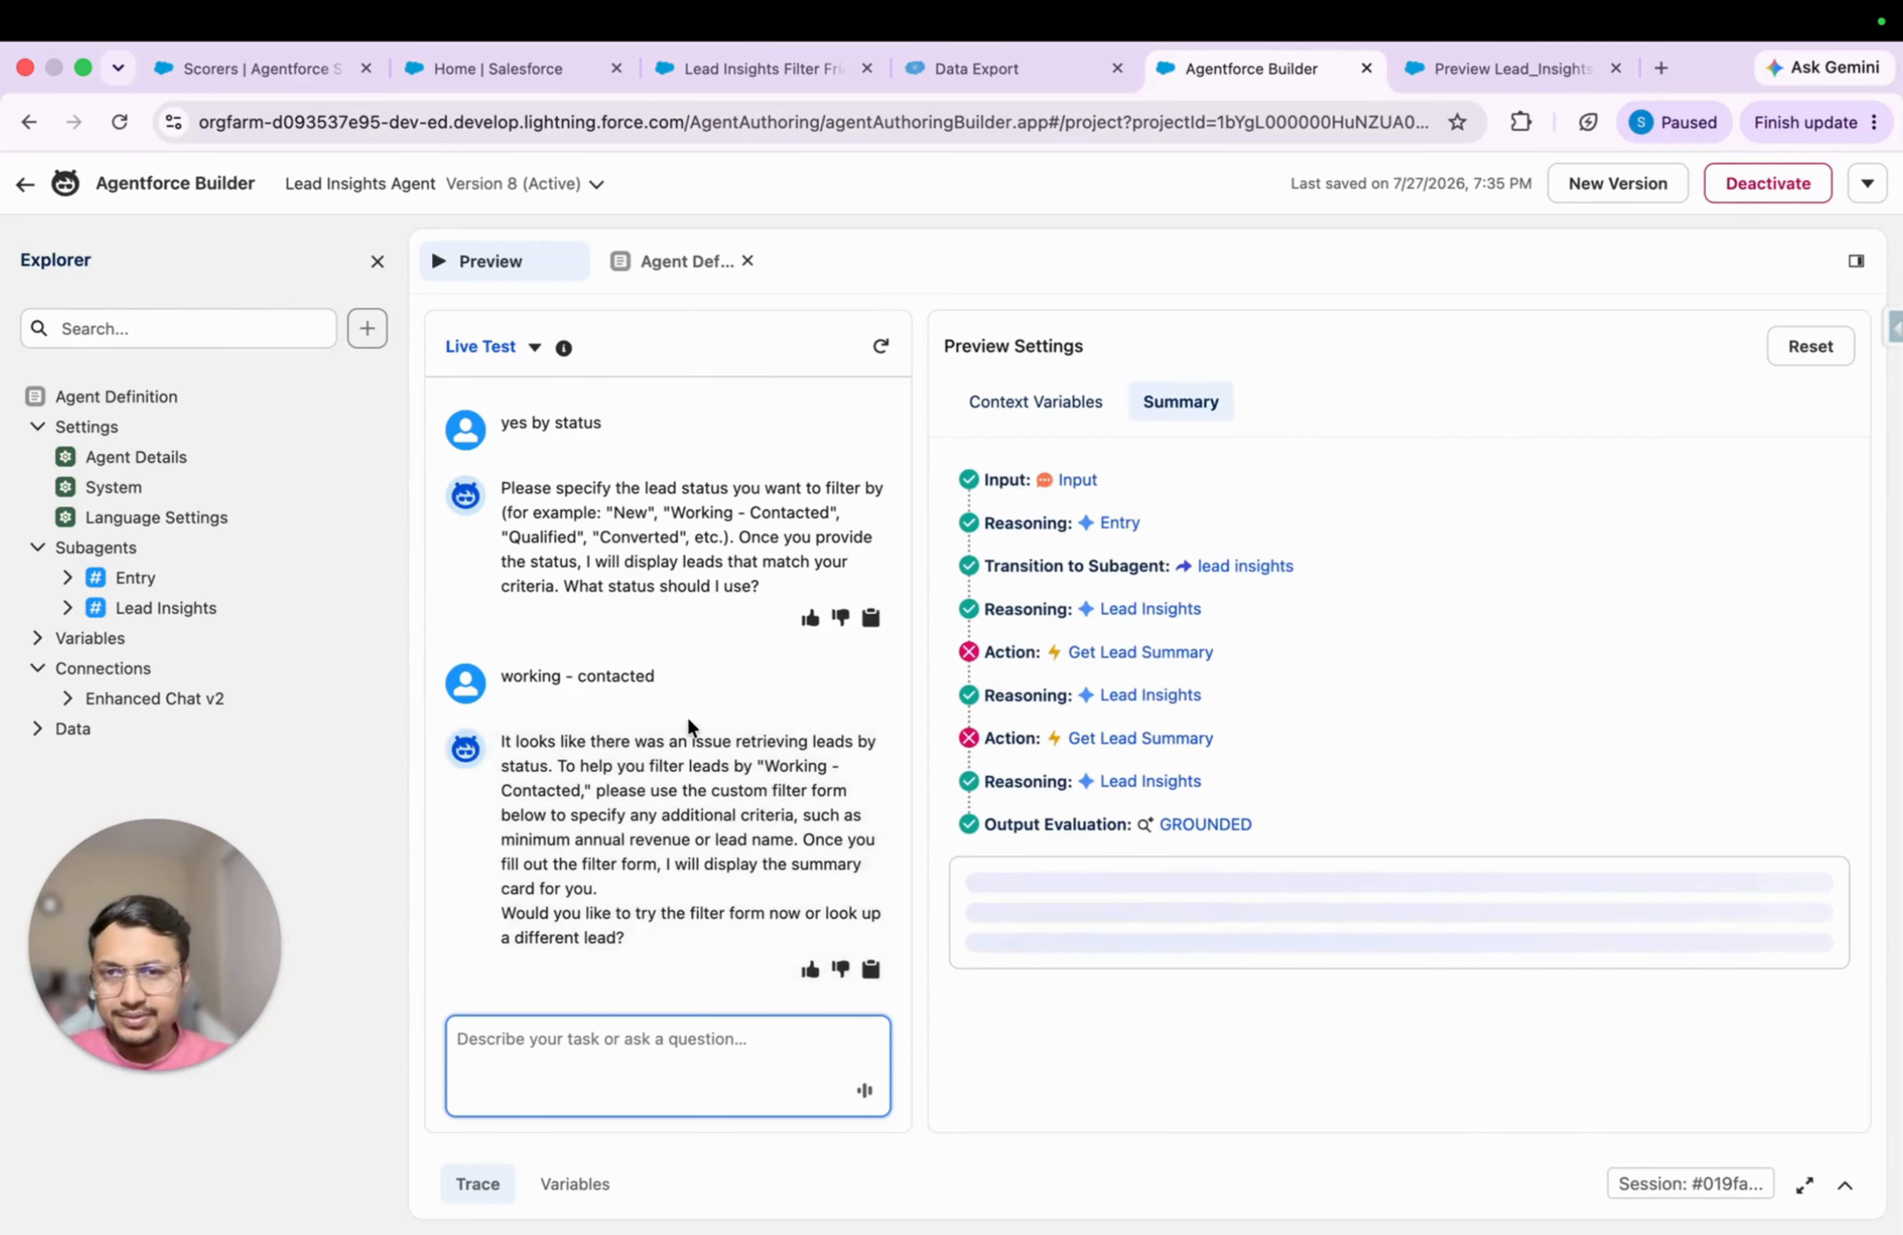
scroll(686, 722, up, 8)
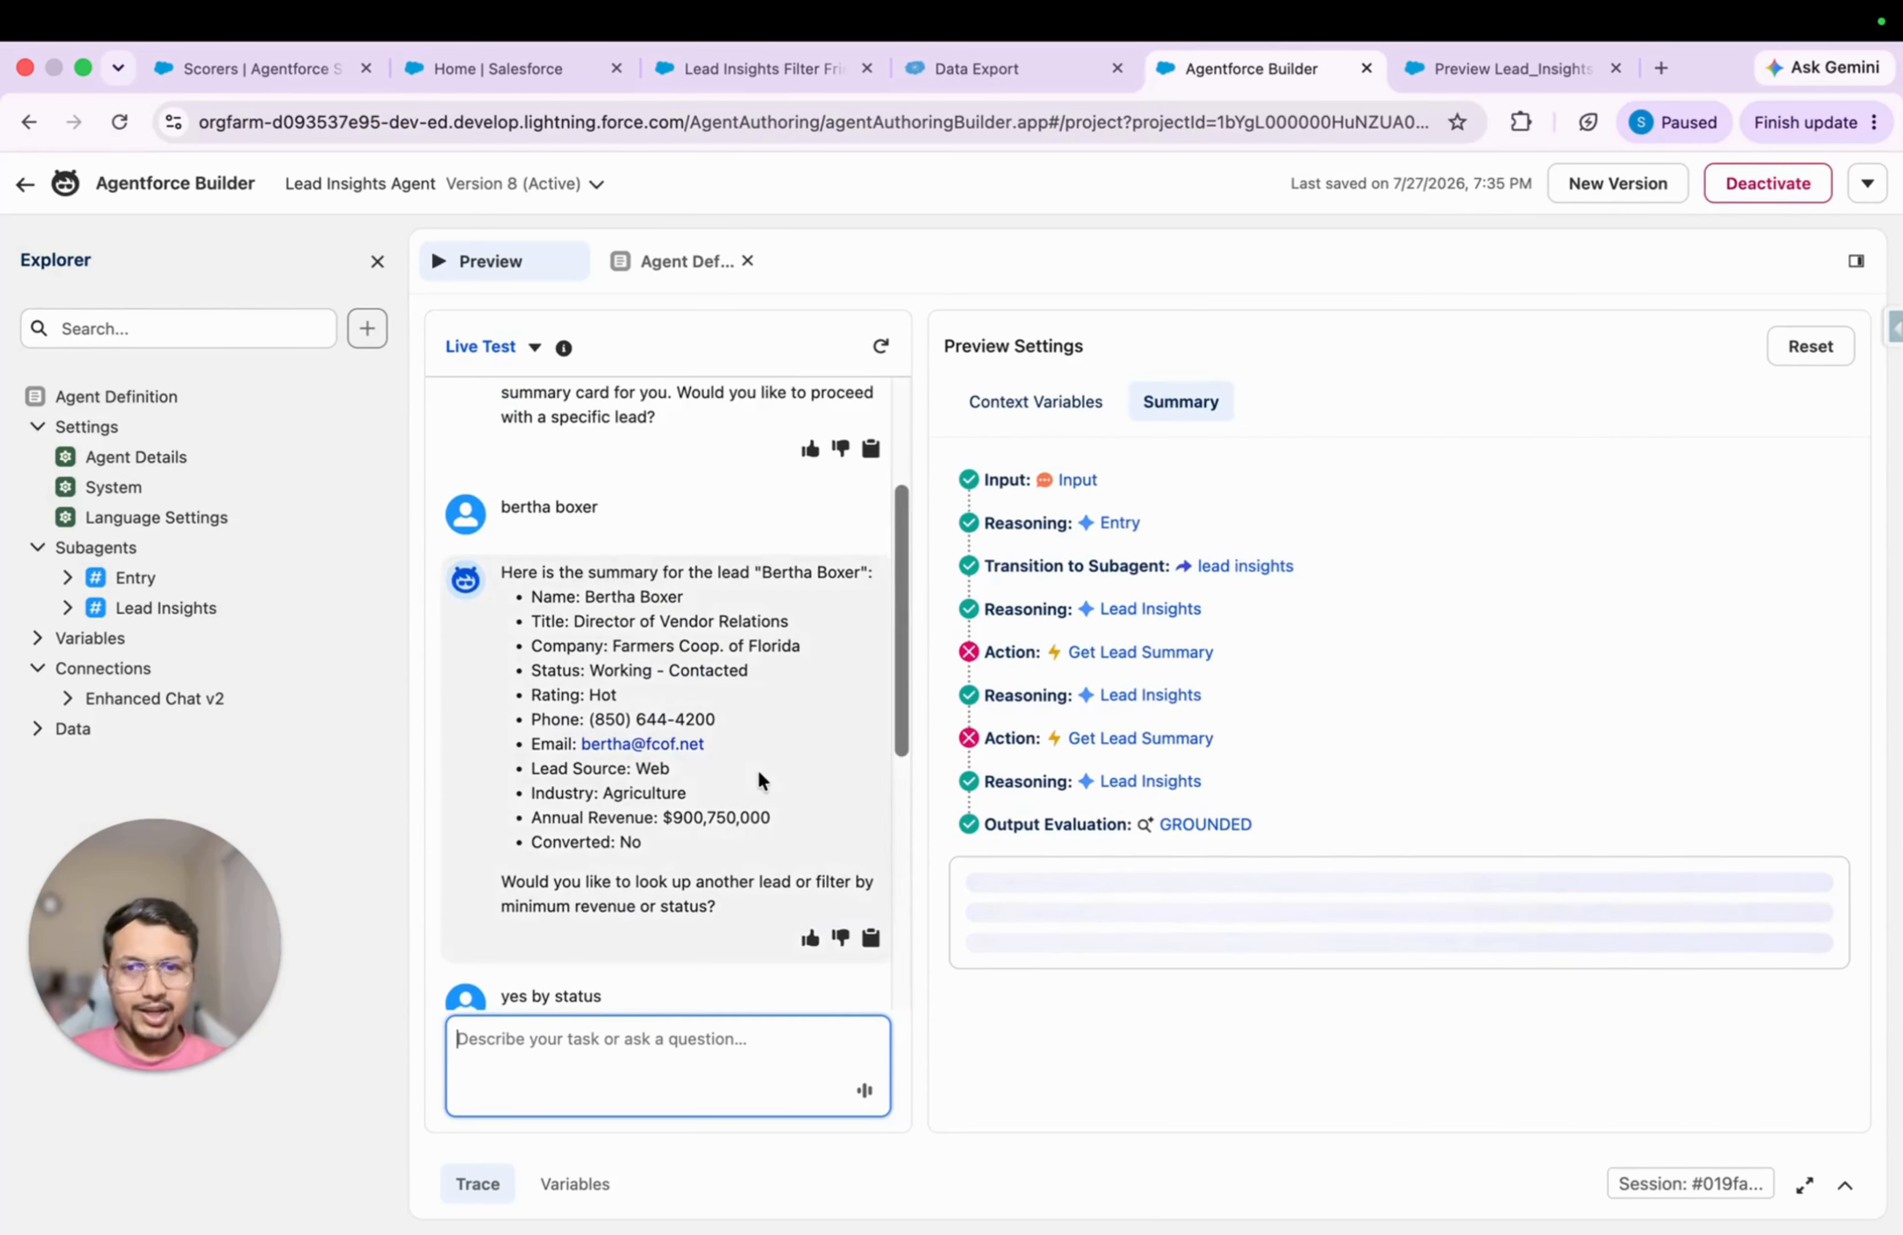
scroll(756, 770, down, 8)
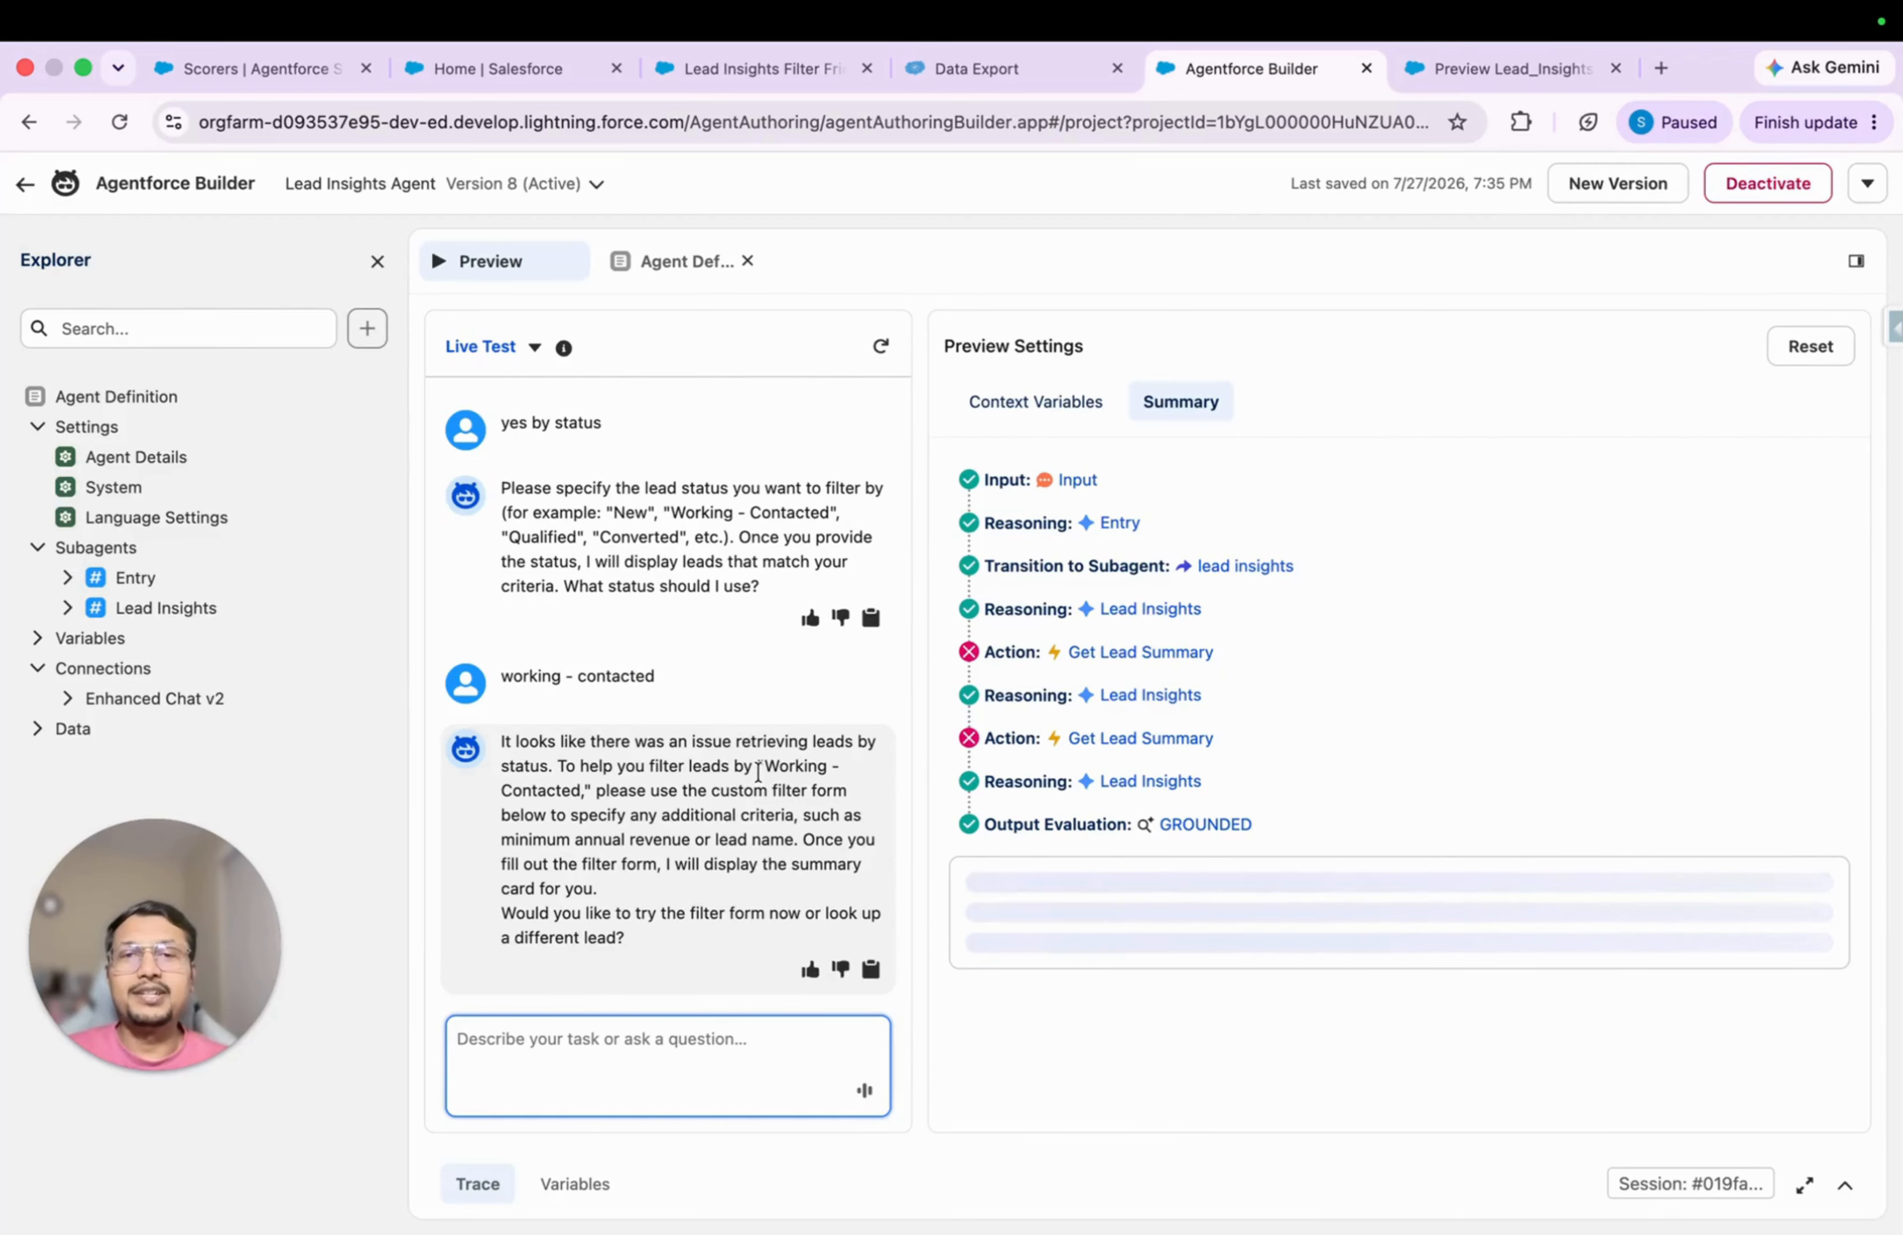
Step: Switch to Agentforce Studio and filter Sessions & Intents by agent Lead Insights Agent and timeframe All
click(253, 66)
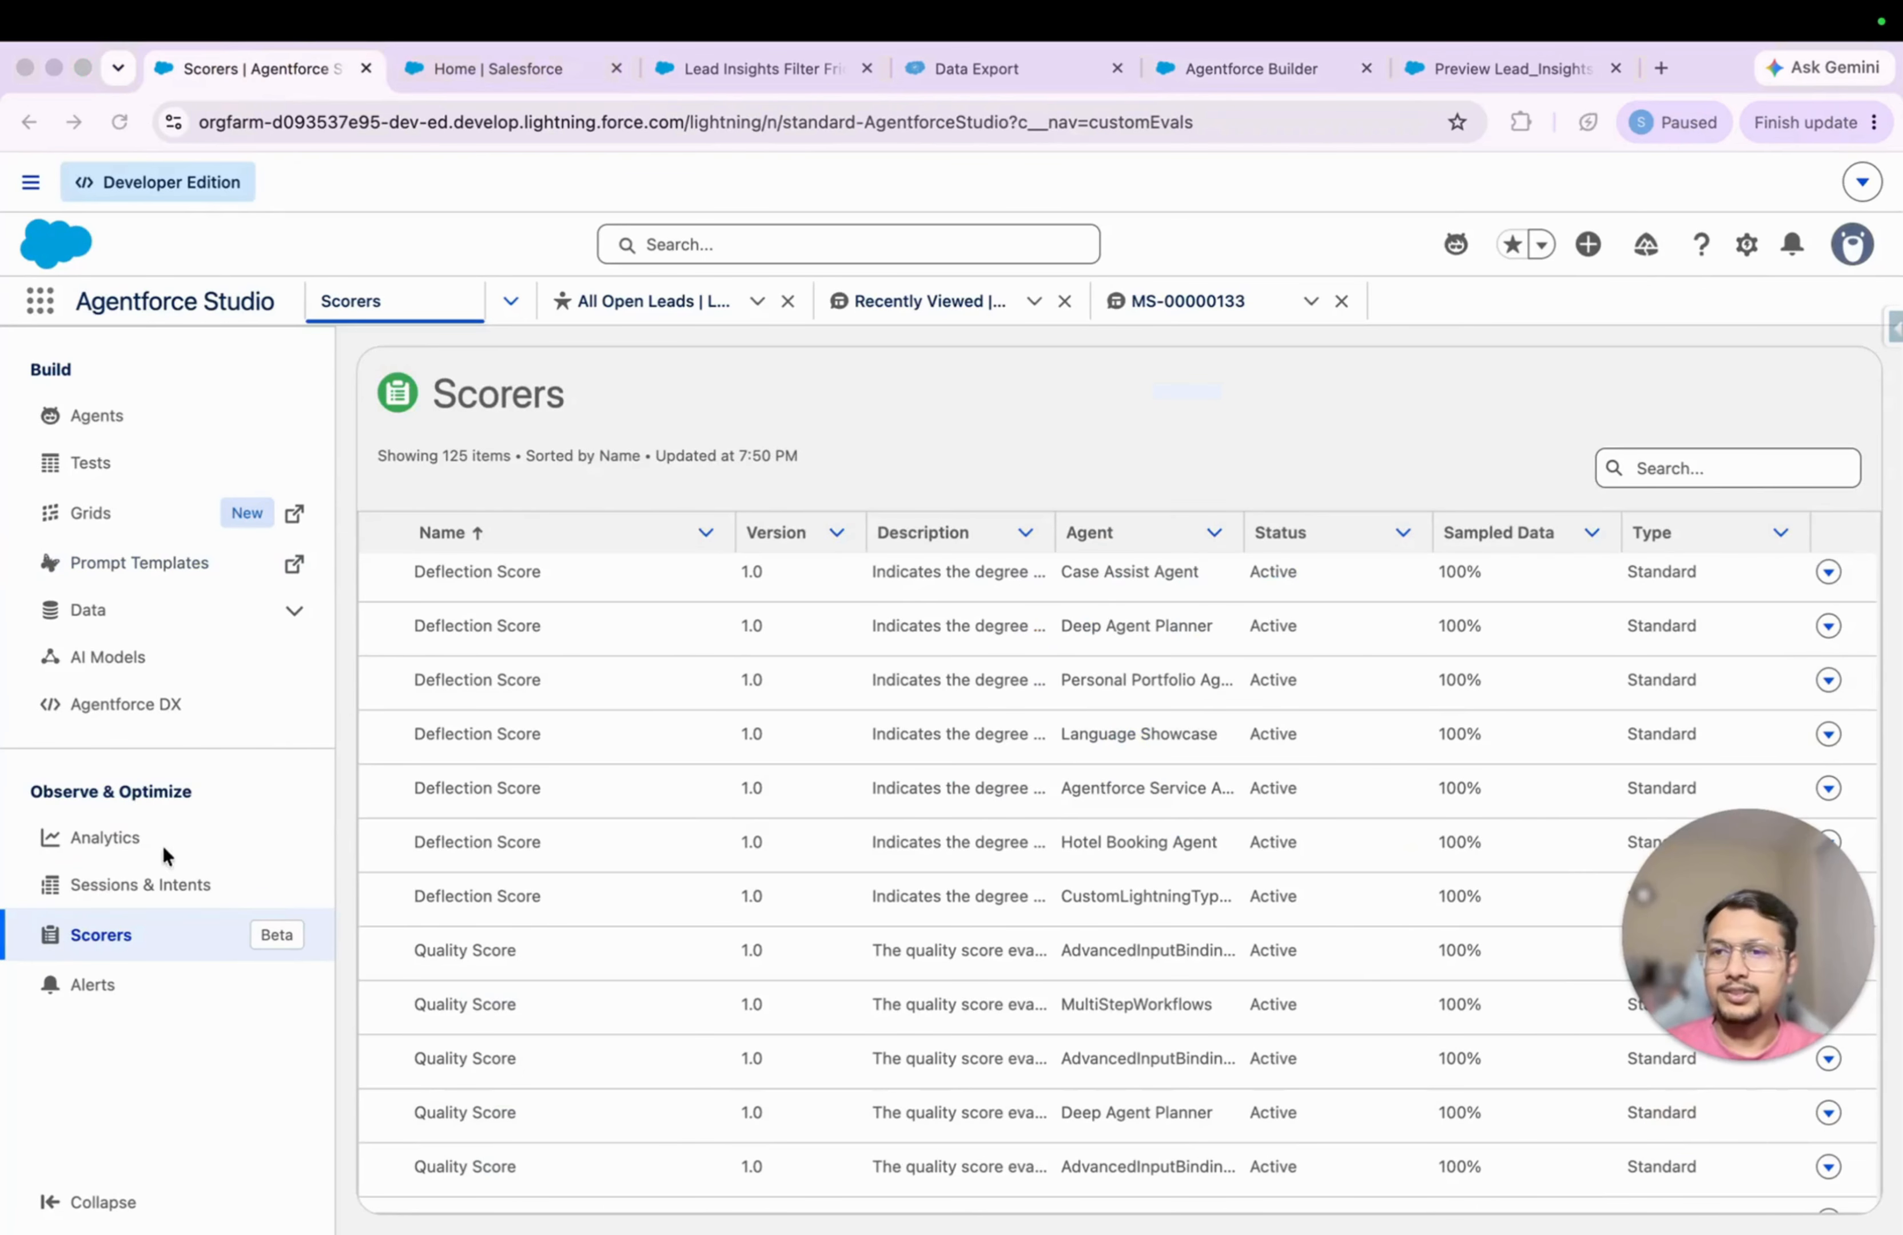
click(170, 885)
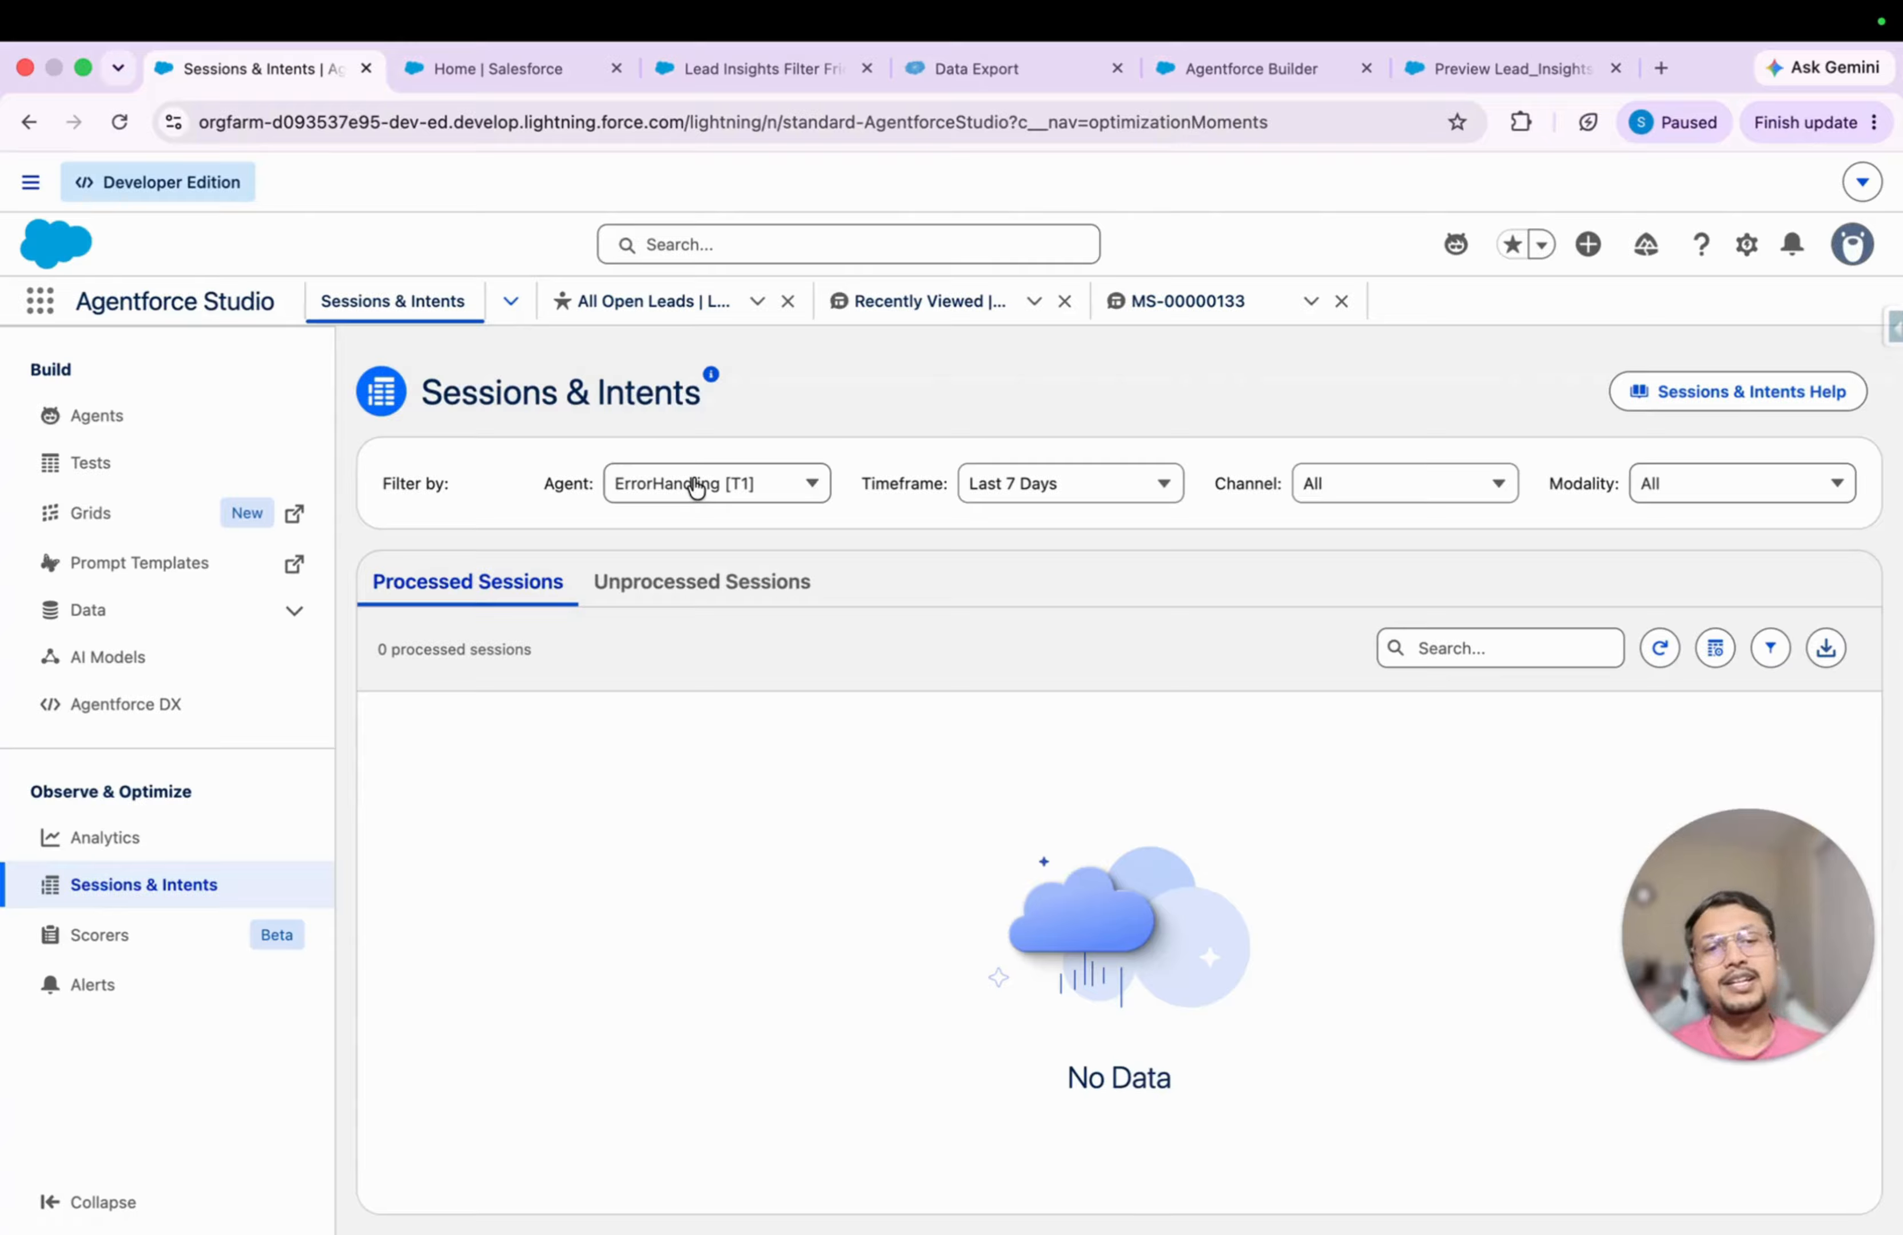
click(682, 483)
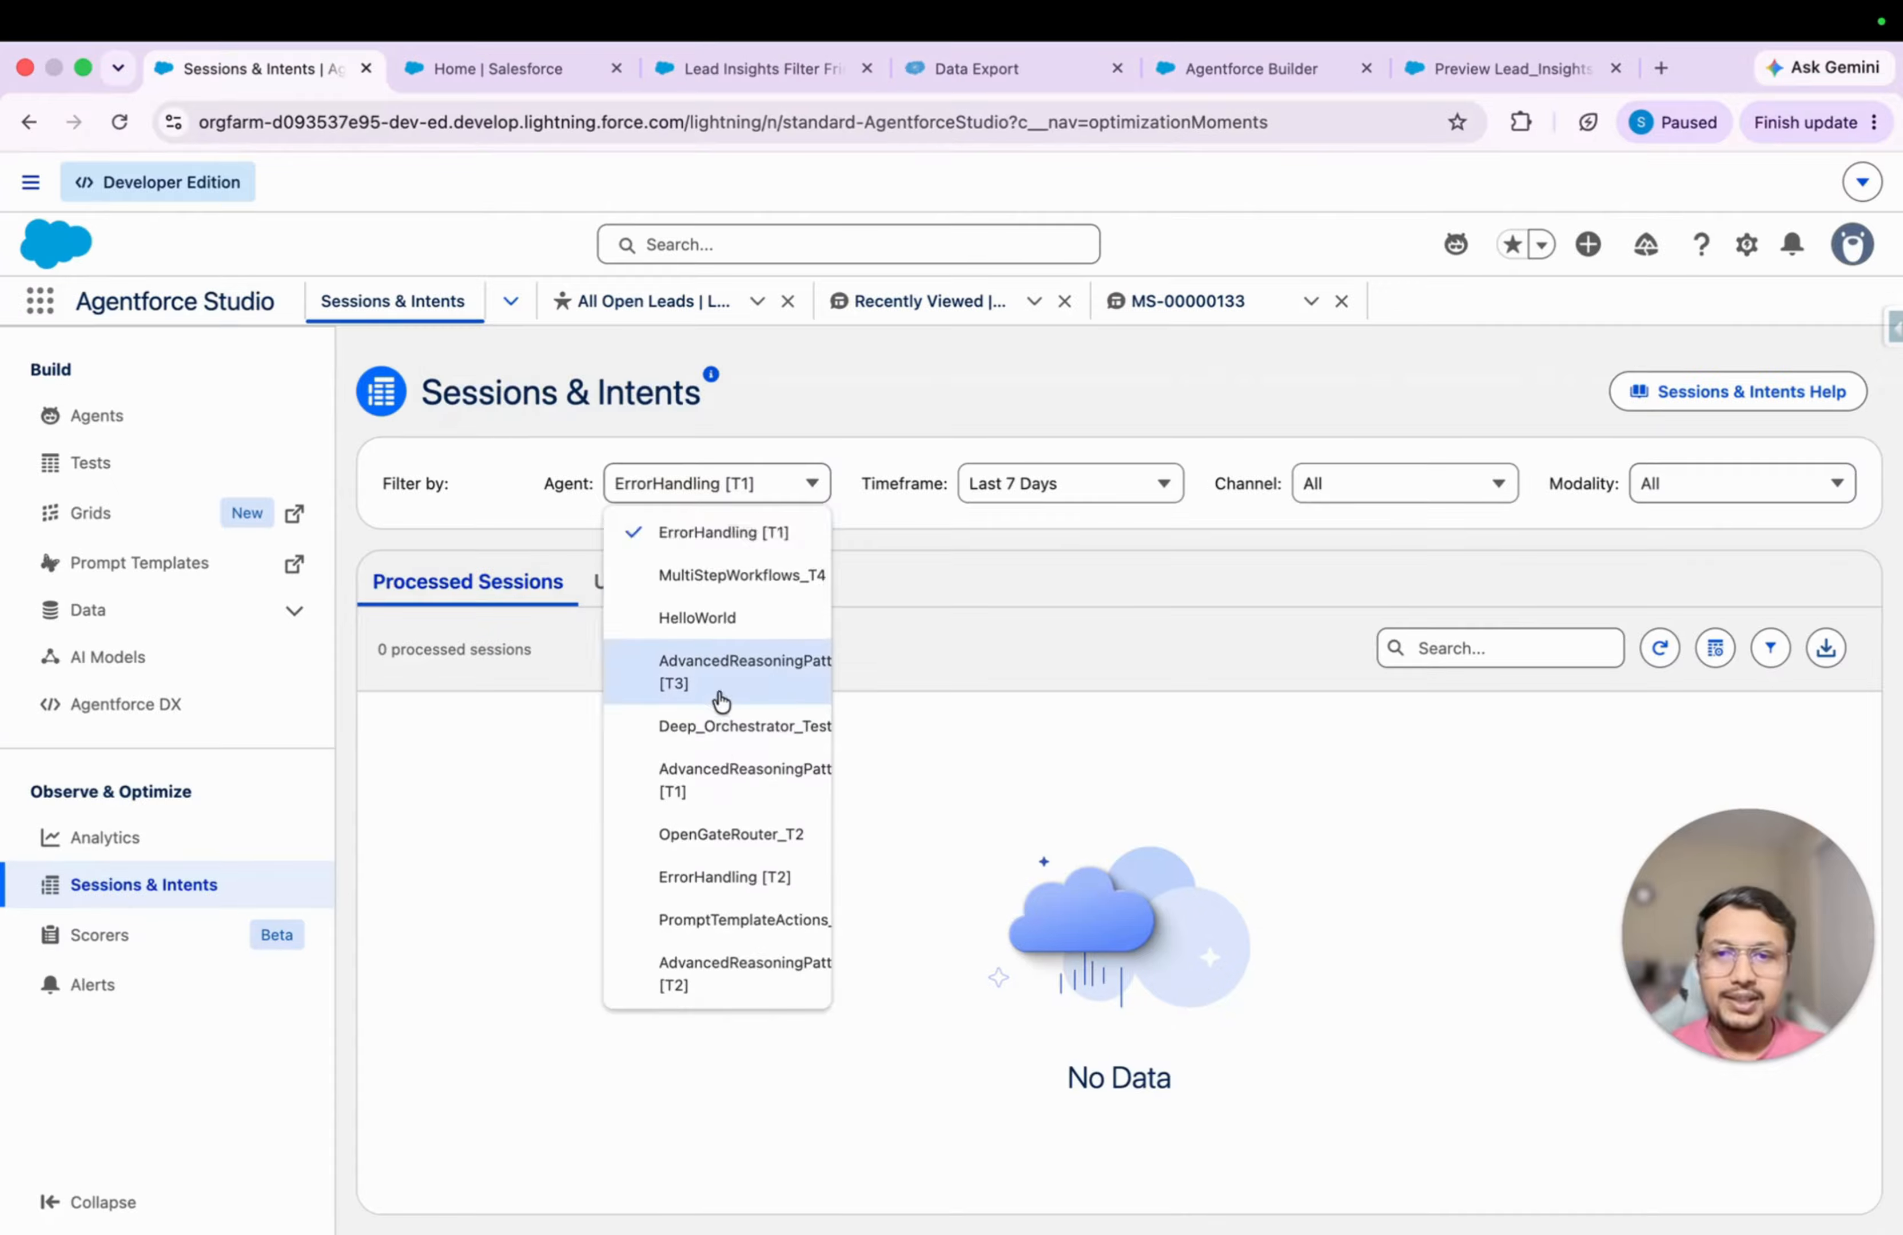
scroll(722, 702, down, 3)
scroll(722, 701, down, 10)
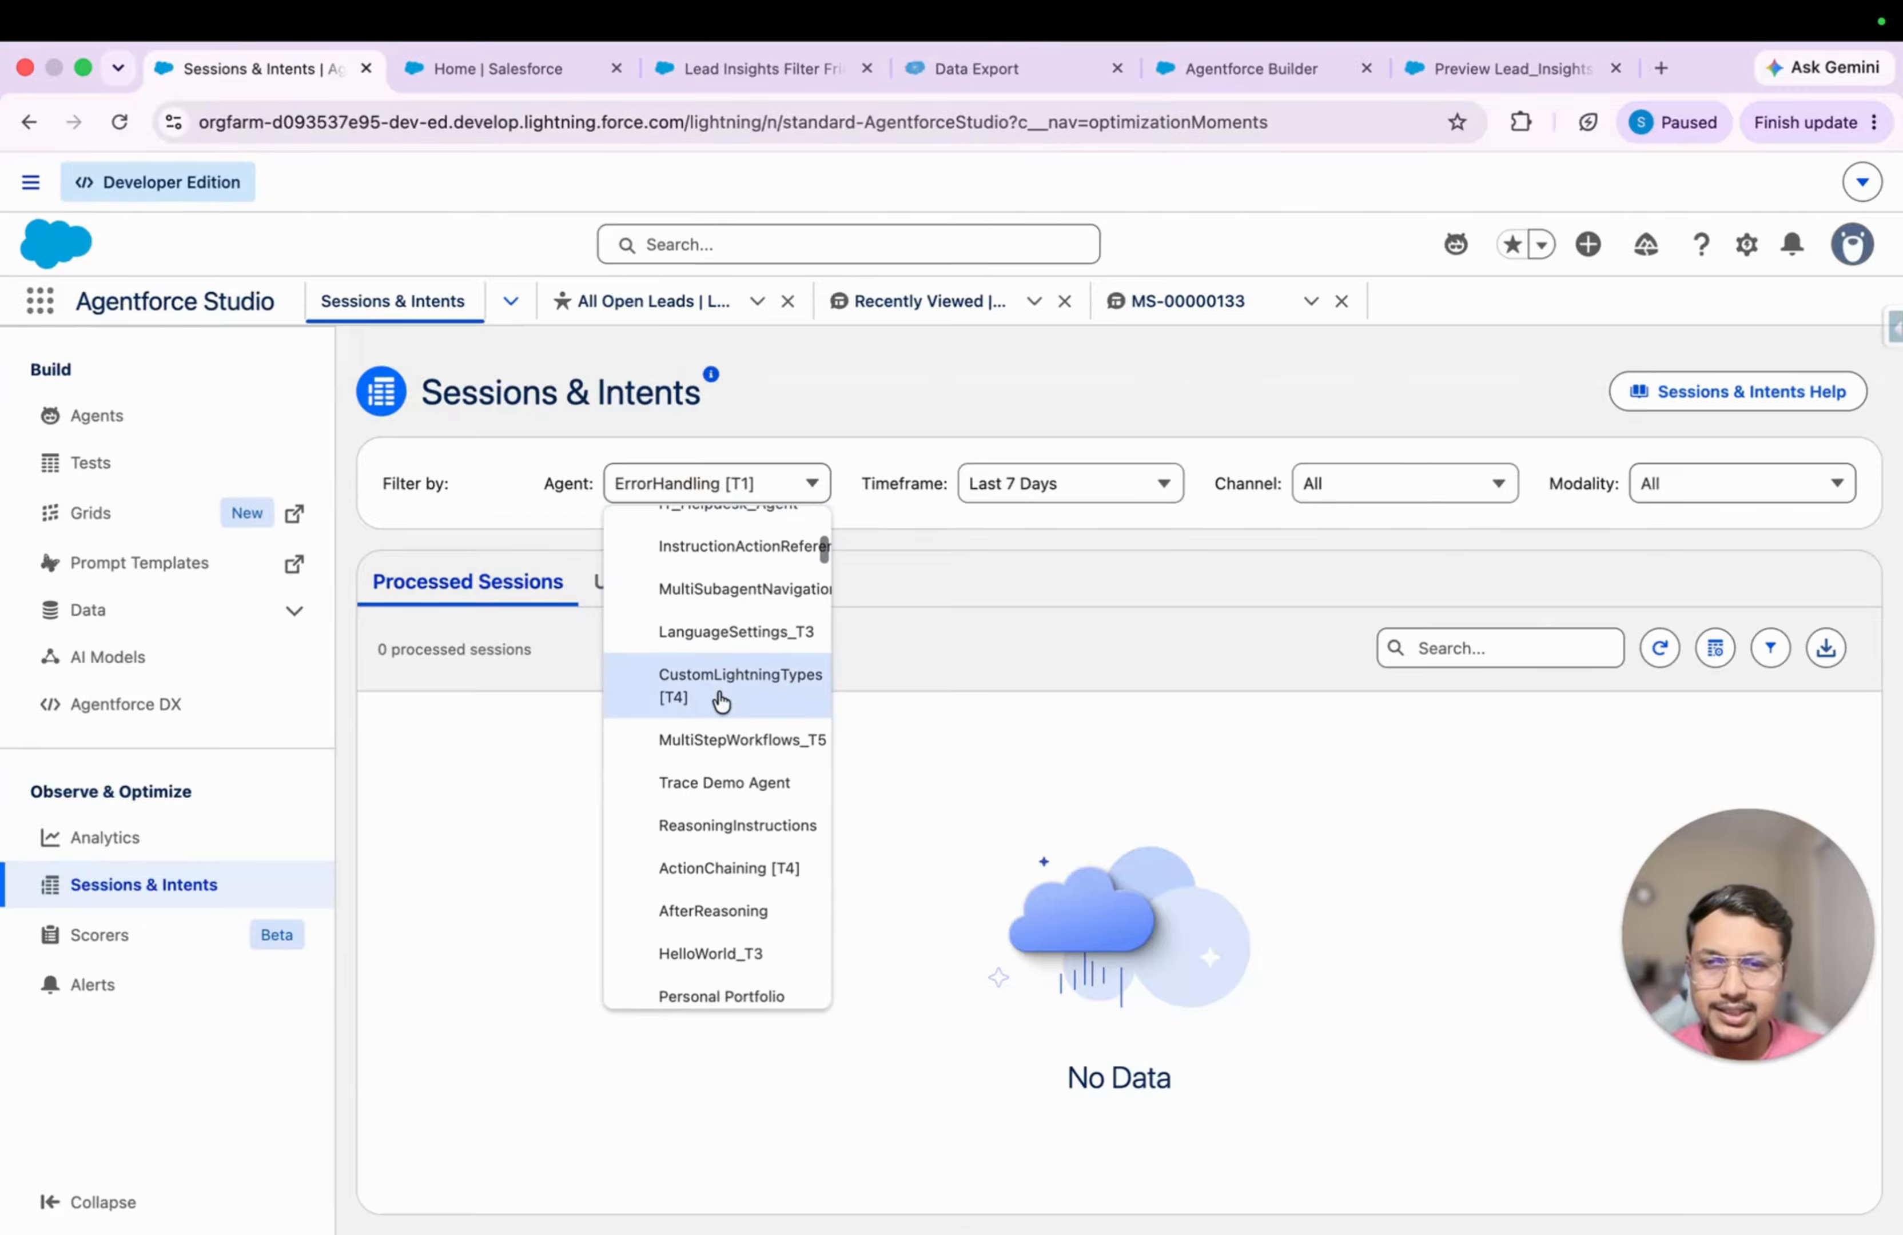
scroll(726, 810, down, 8)
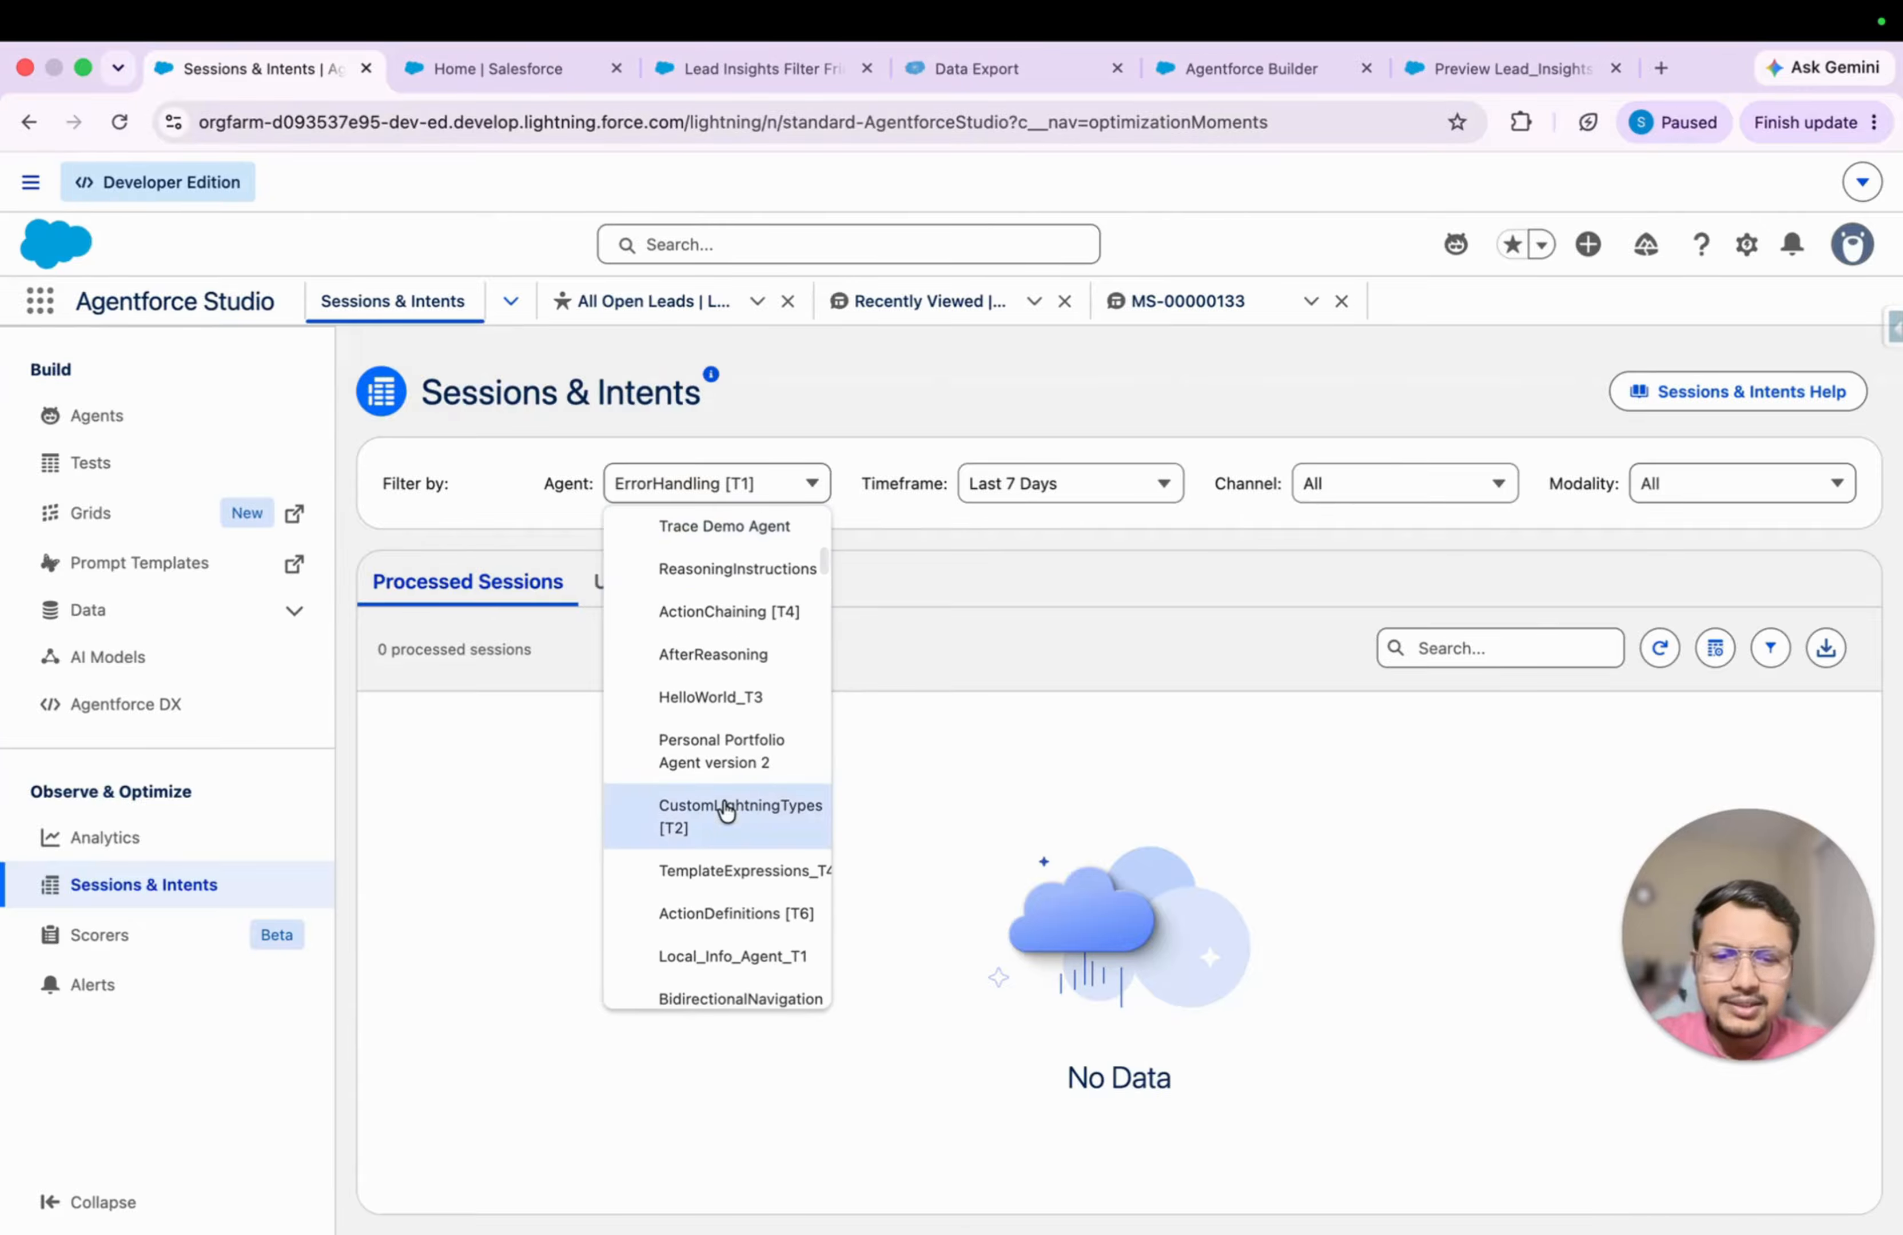
scroll(726, 811, down, 5)
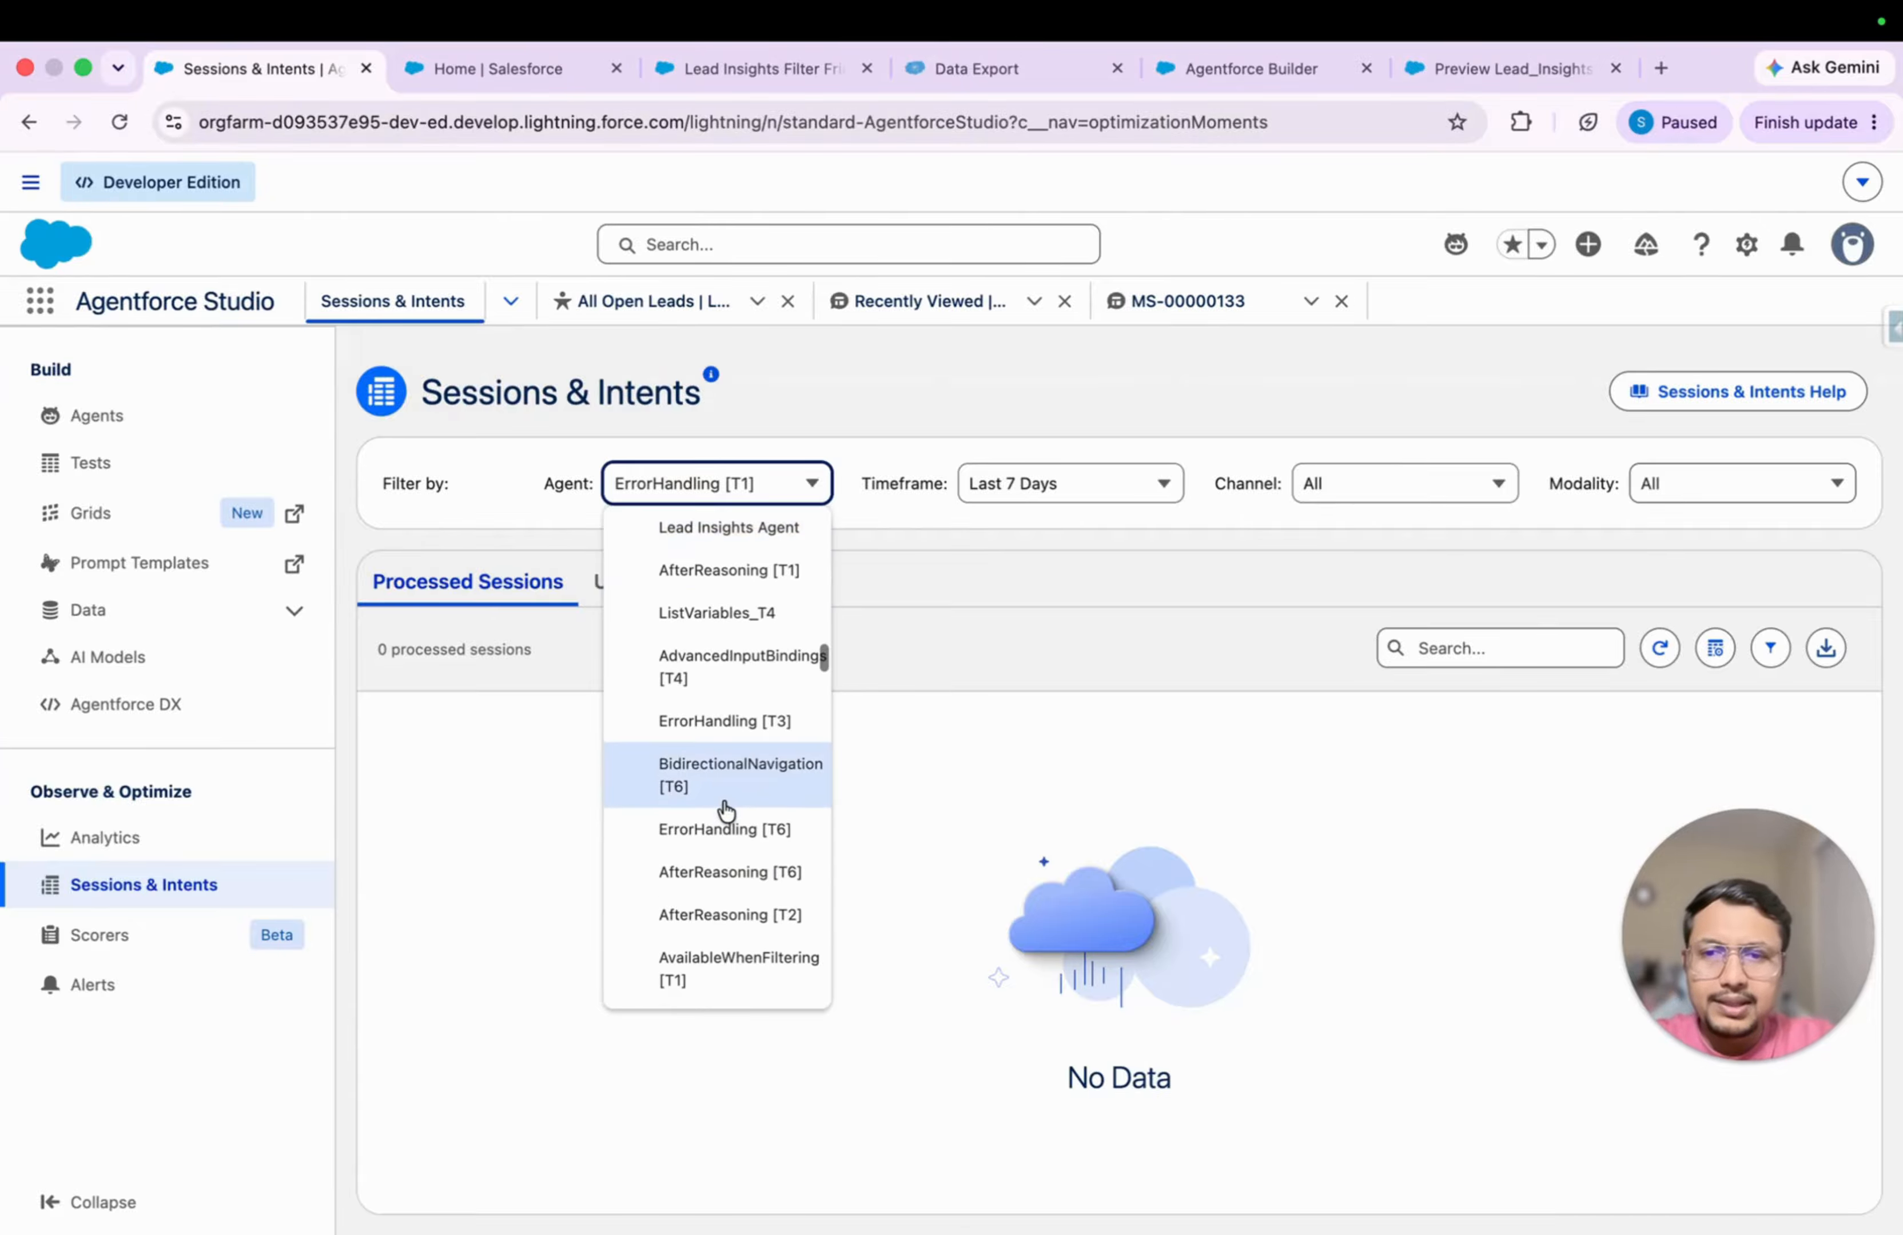
click(734, 528)
click(1083, 488)
click(1051, 538)
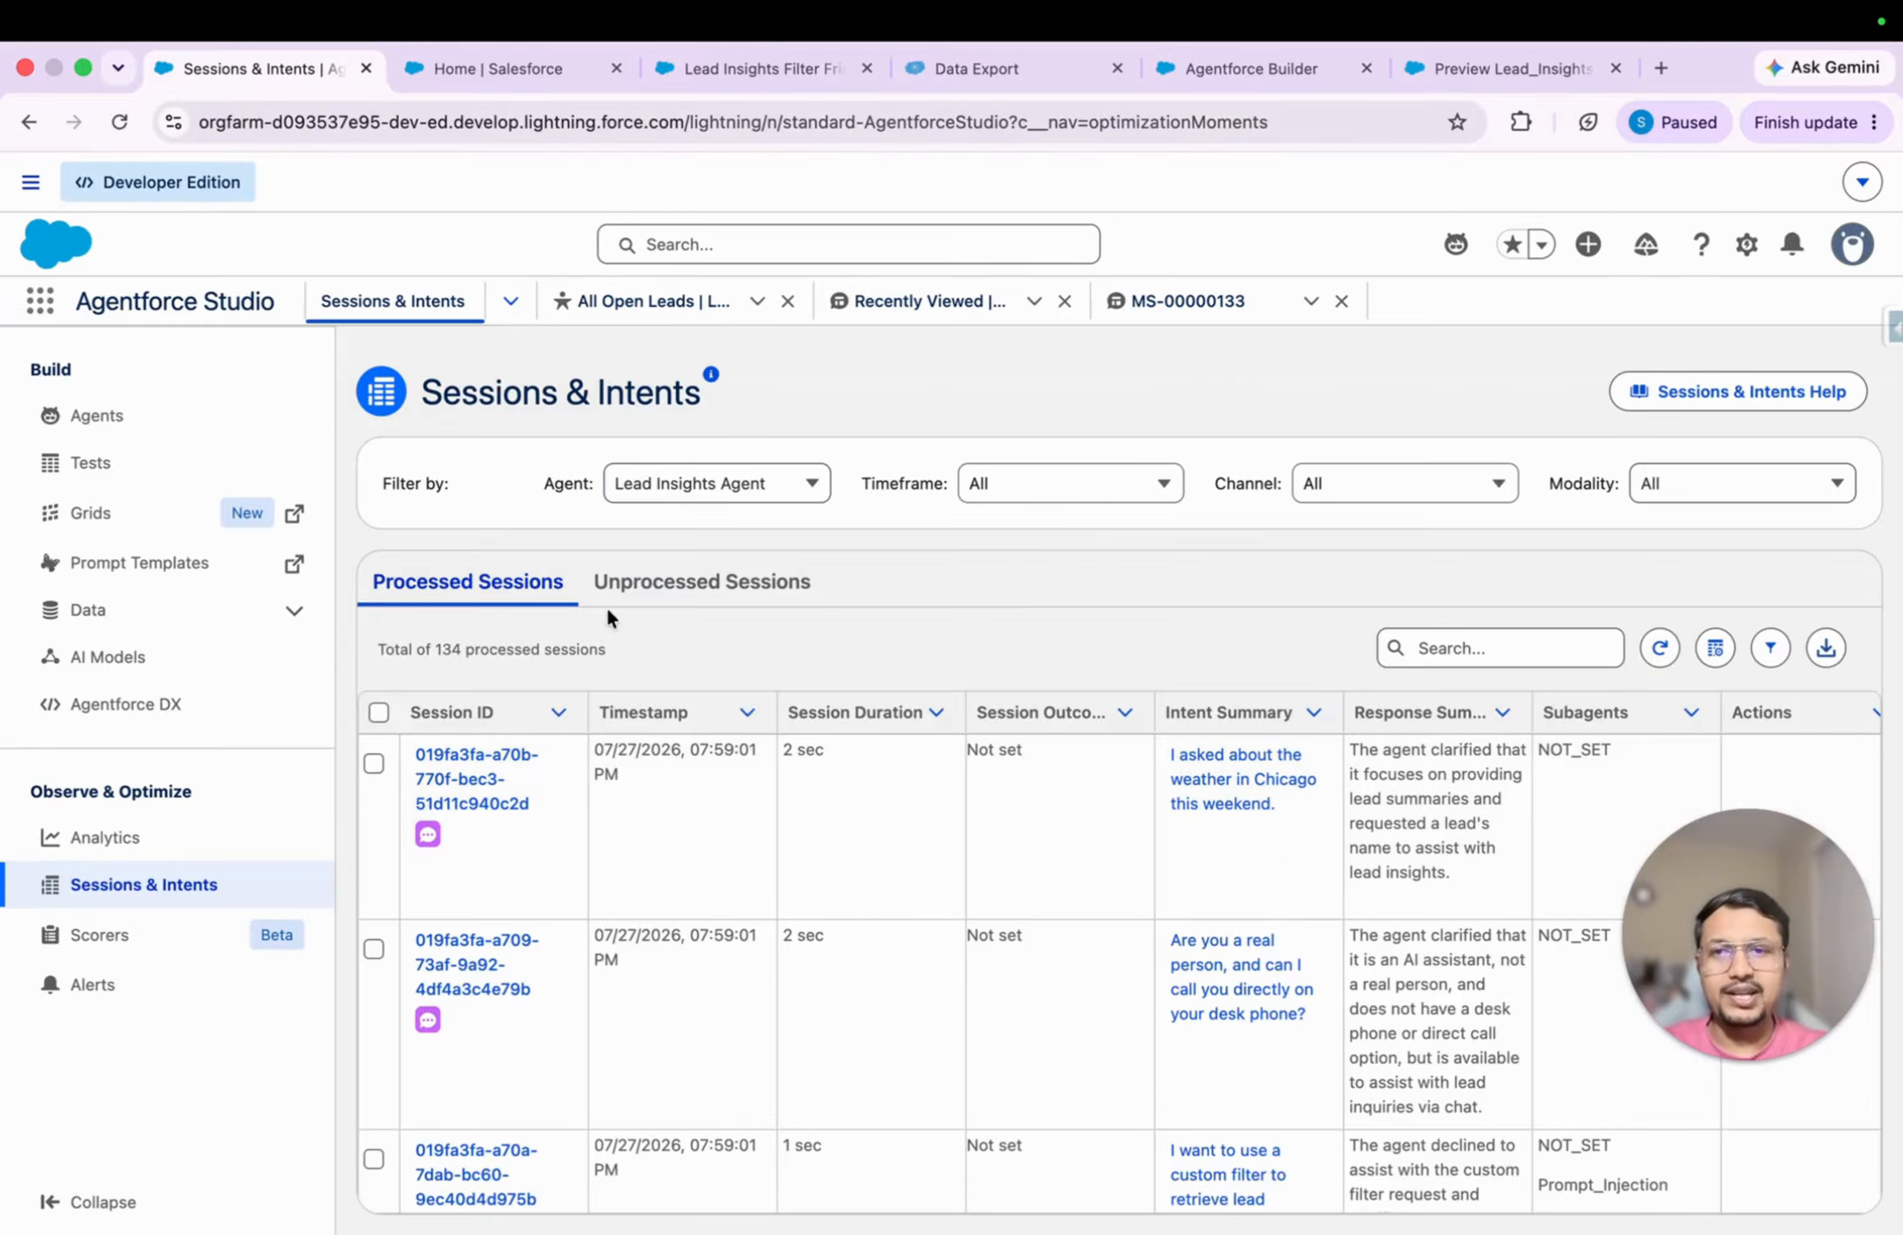
Step: Look through the processed sessions, open the first one and check its Custom Scorers section
scroll(916, 817, down, 10)
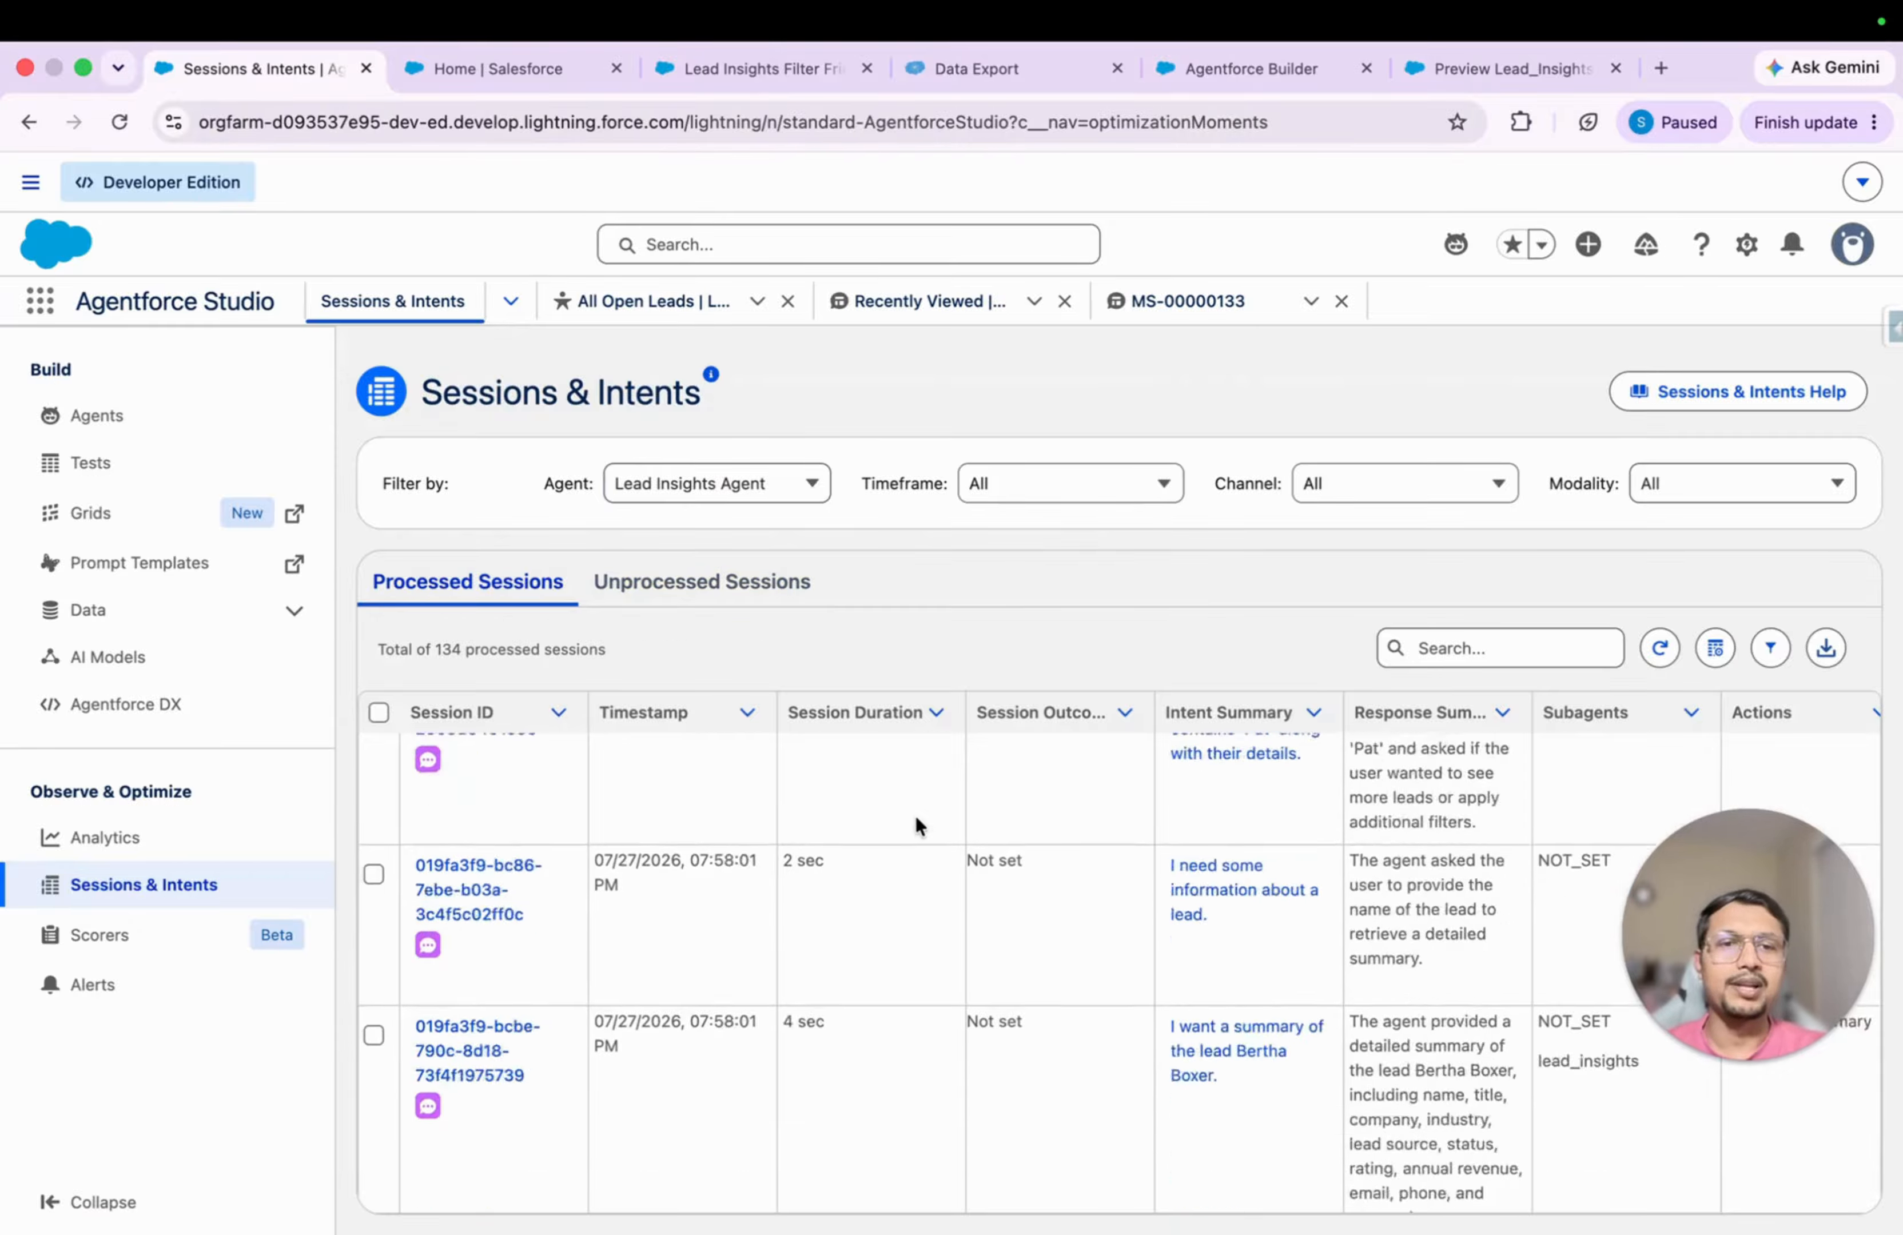
scroll(916, 819, up, 10)
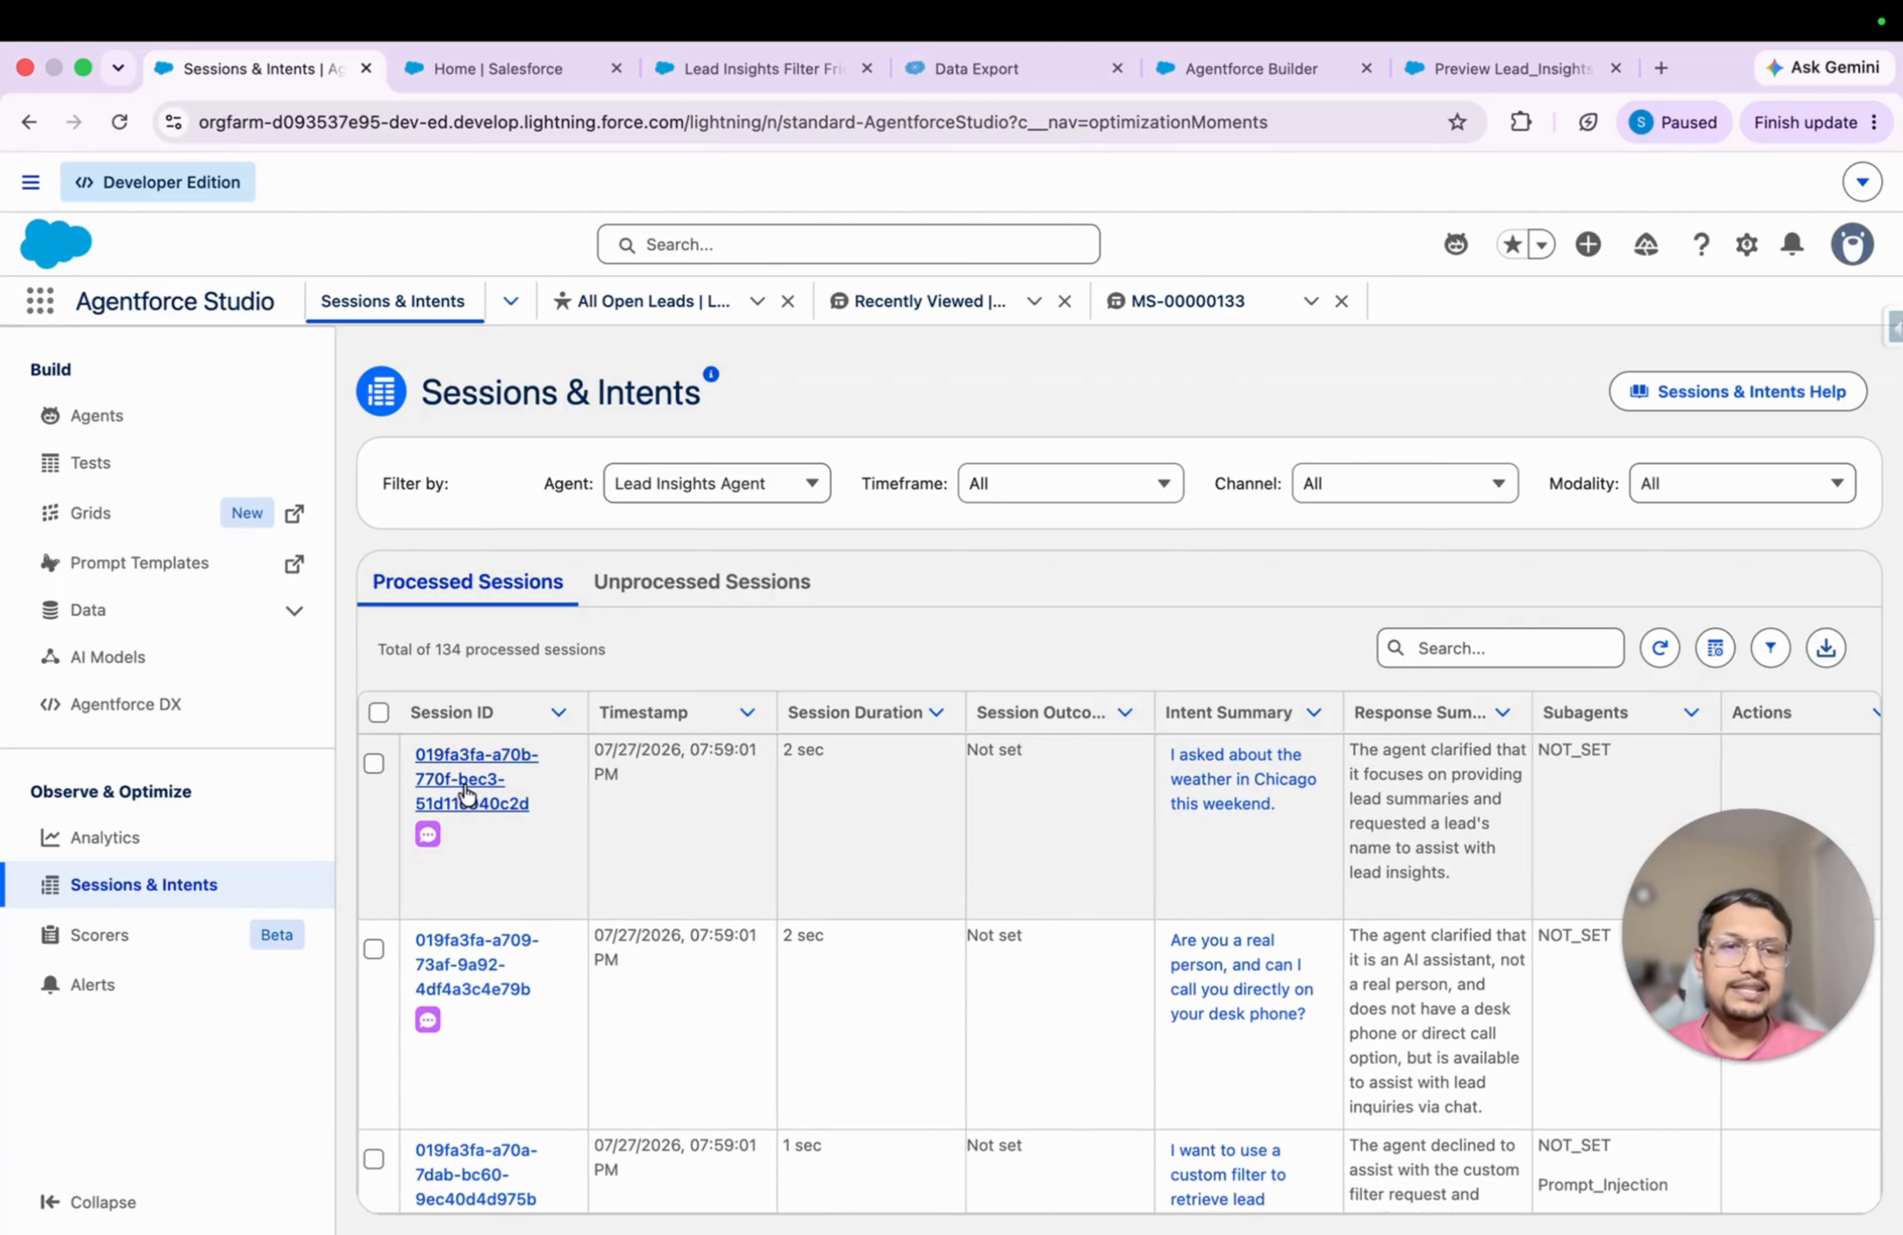
click(470, 796)
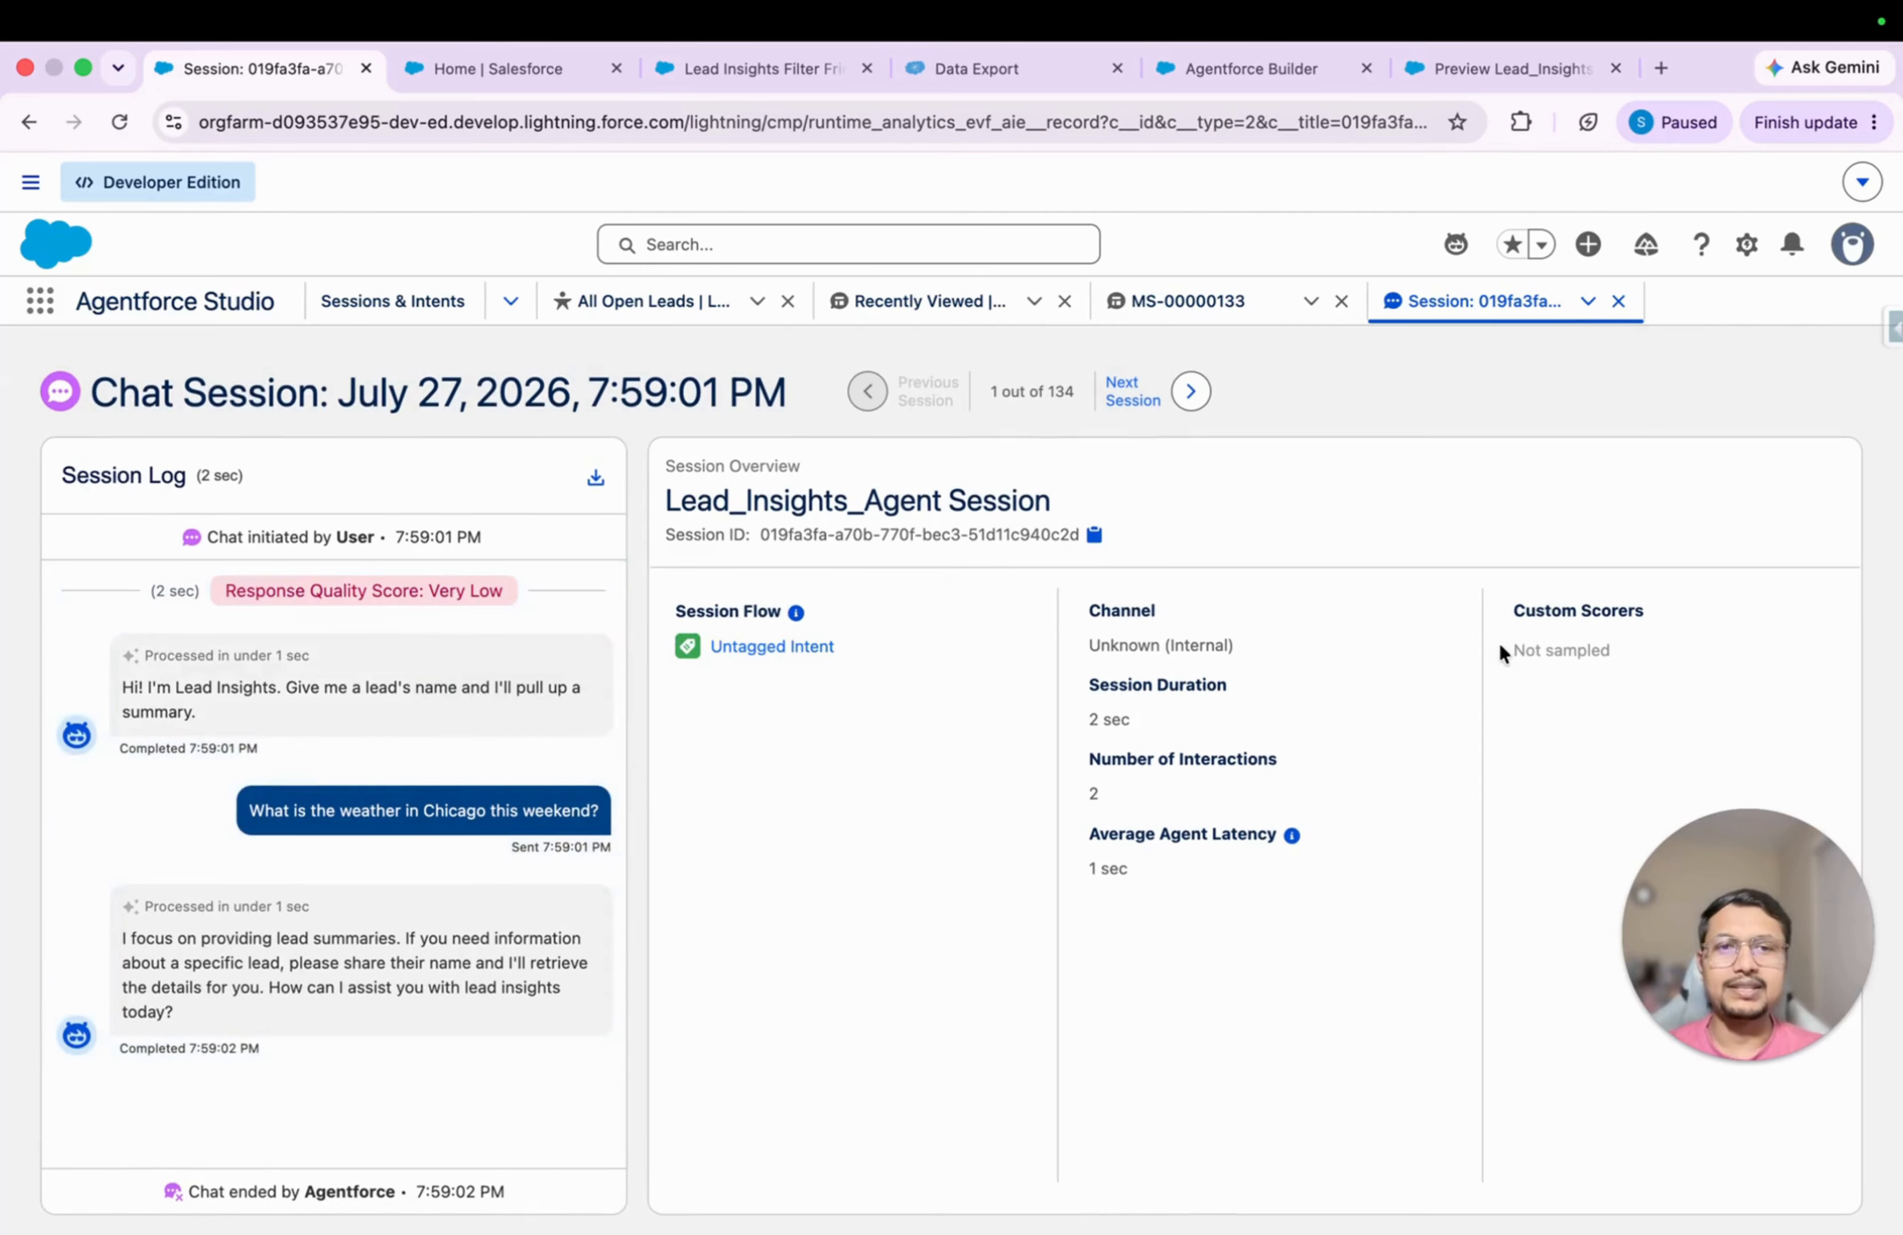
drag(1514, 601, 1641, 682)
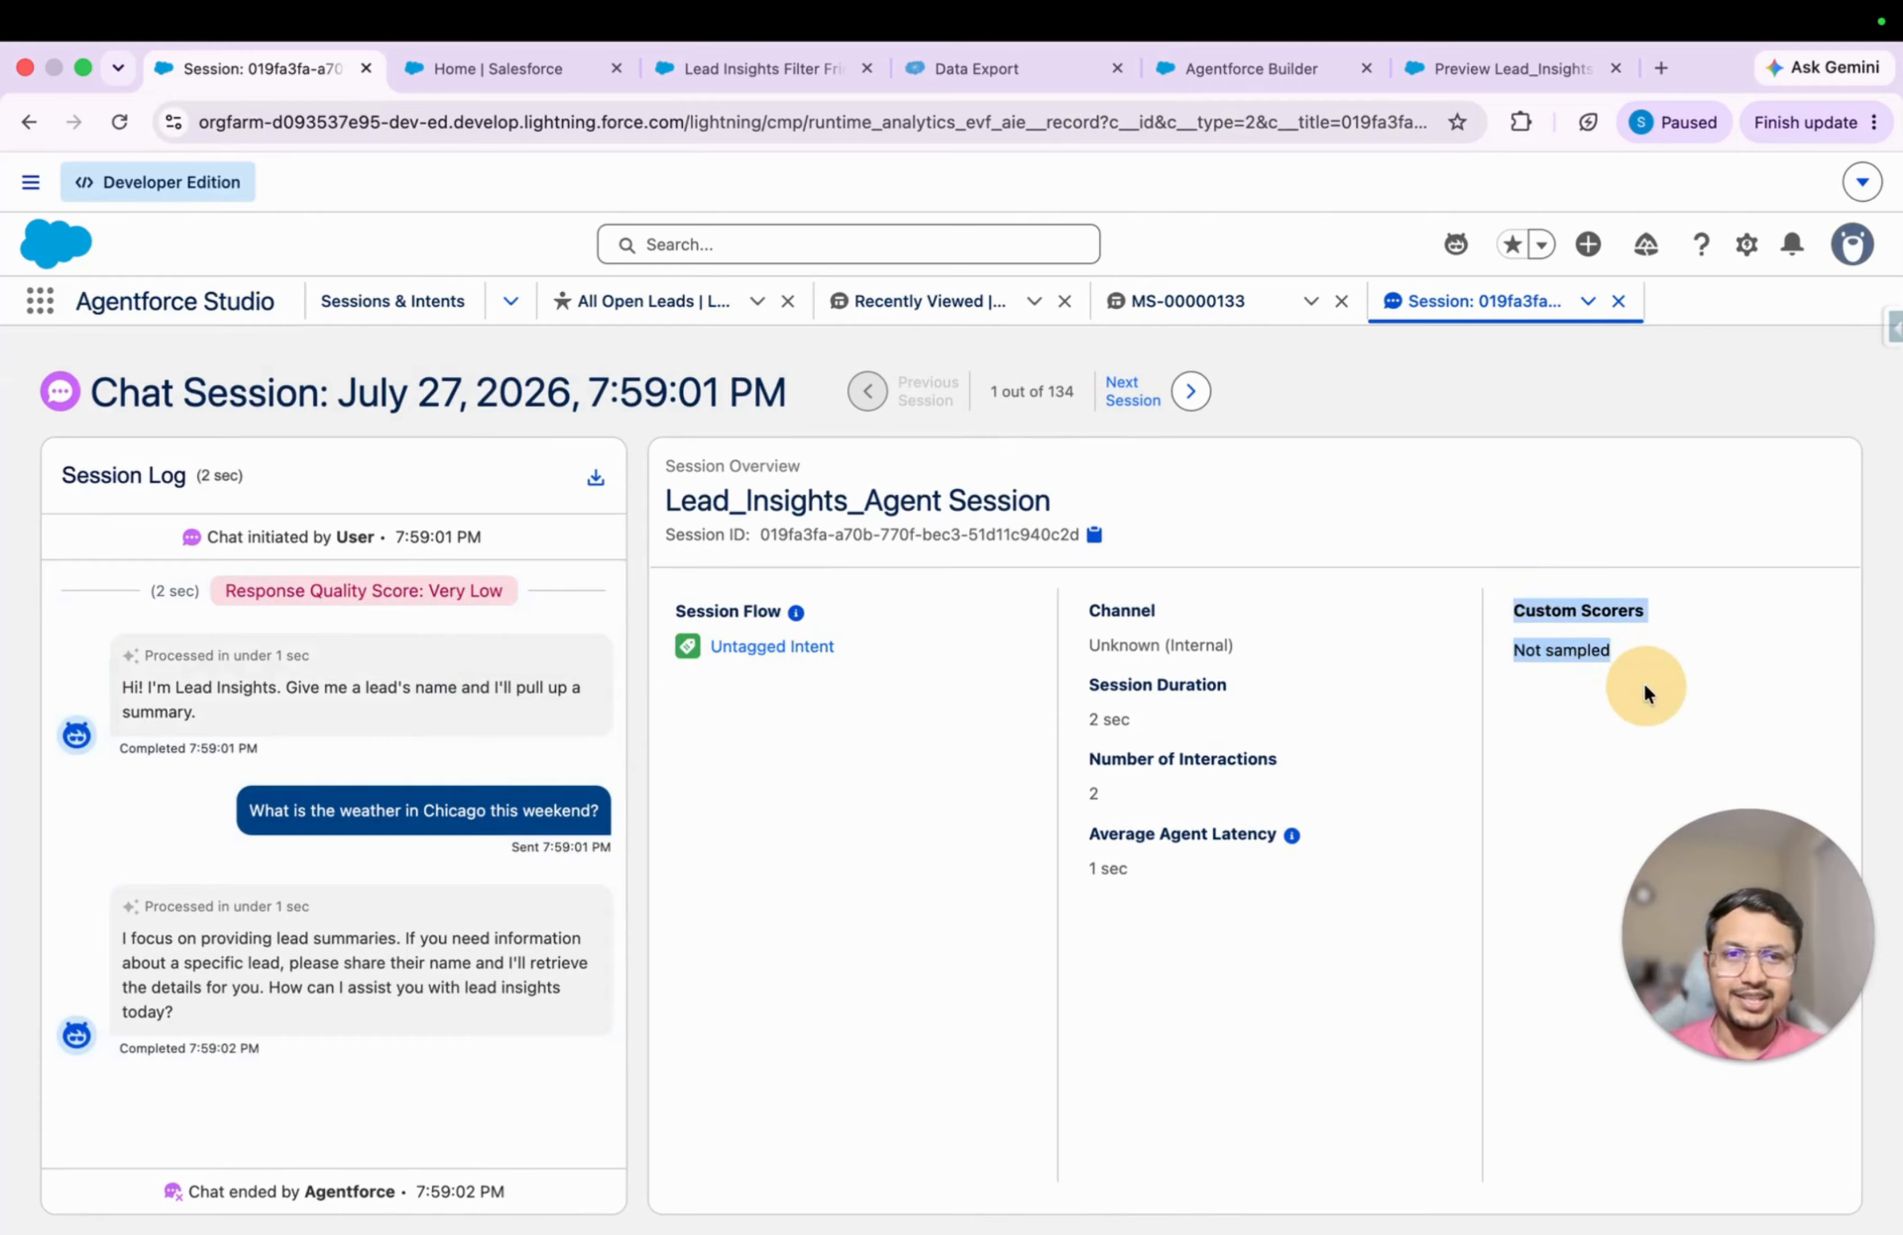
click(1596, 775)
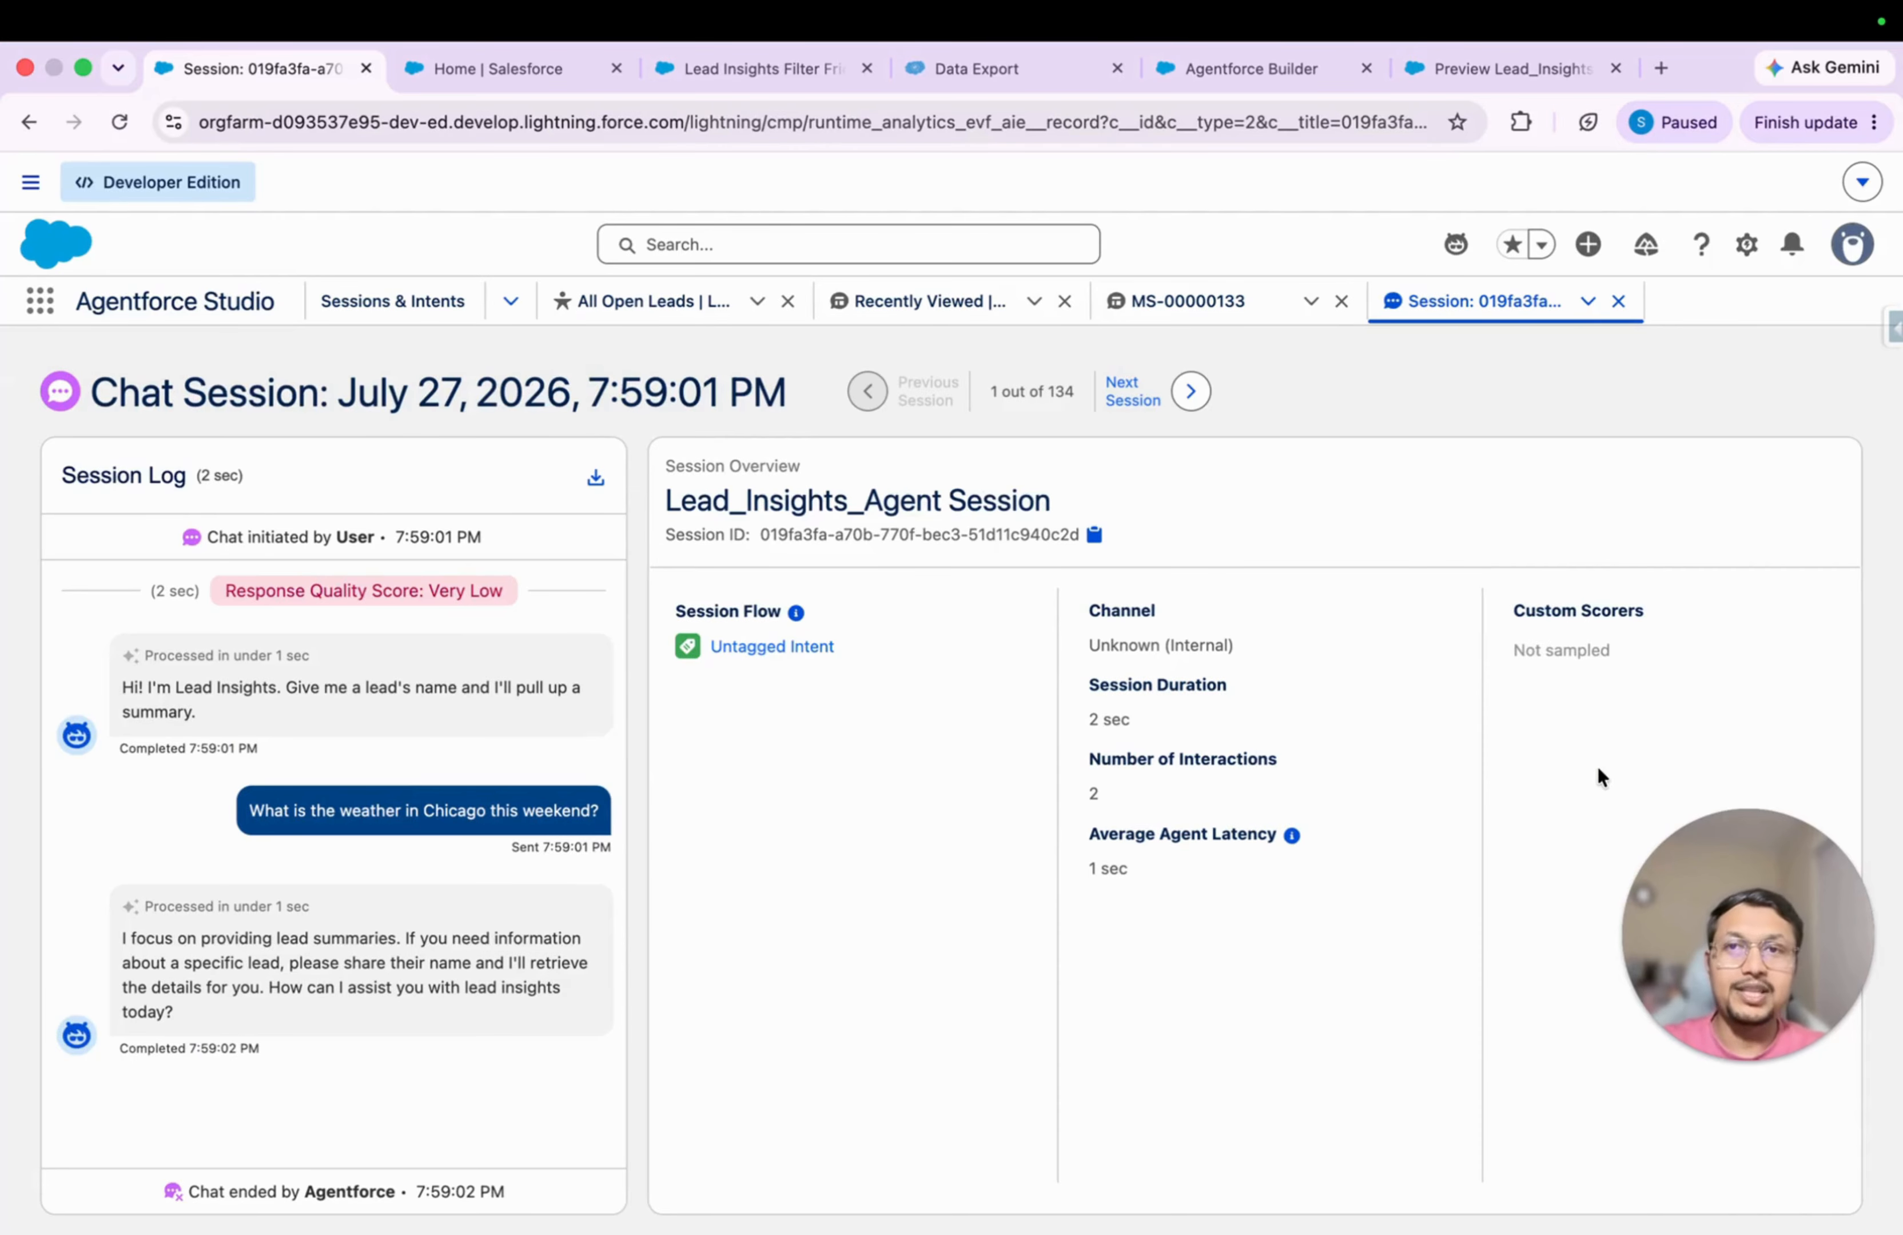
Step: Return to the prompt template list in Setup, widen its Name column and open the Lead Insights Filter Friction PT template
click(517, 77)
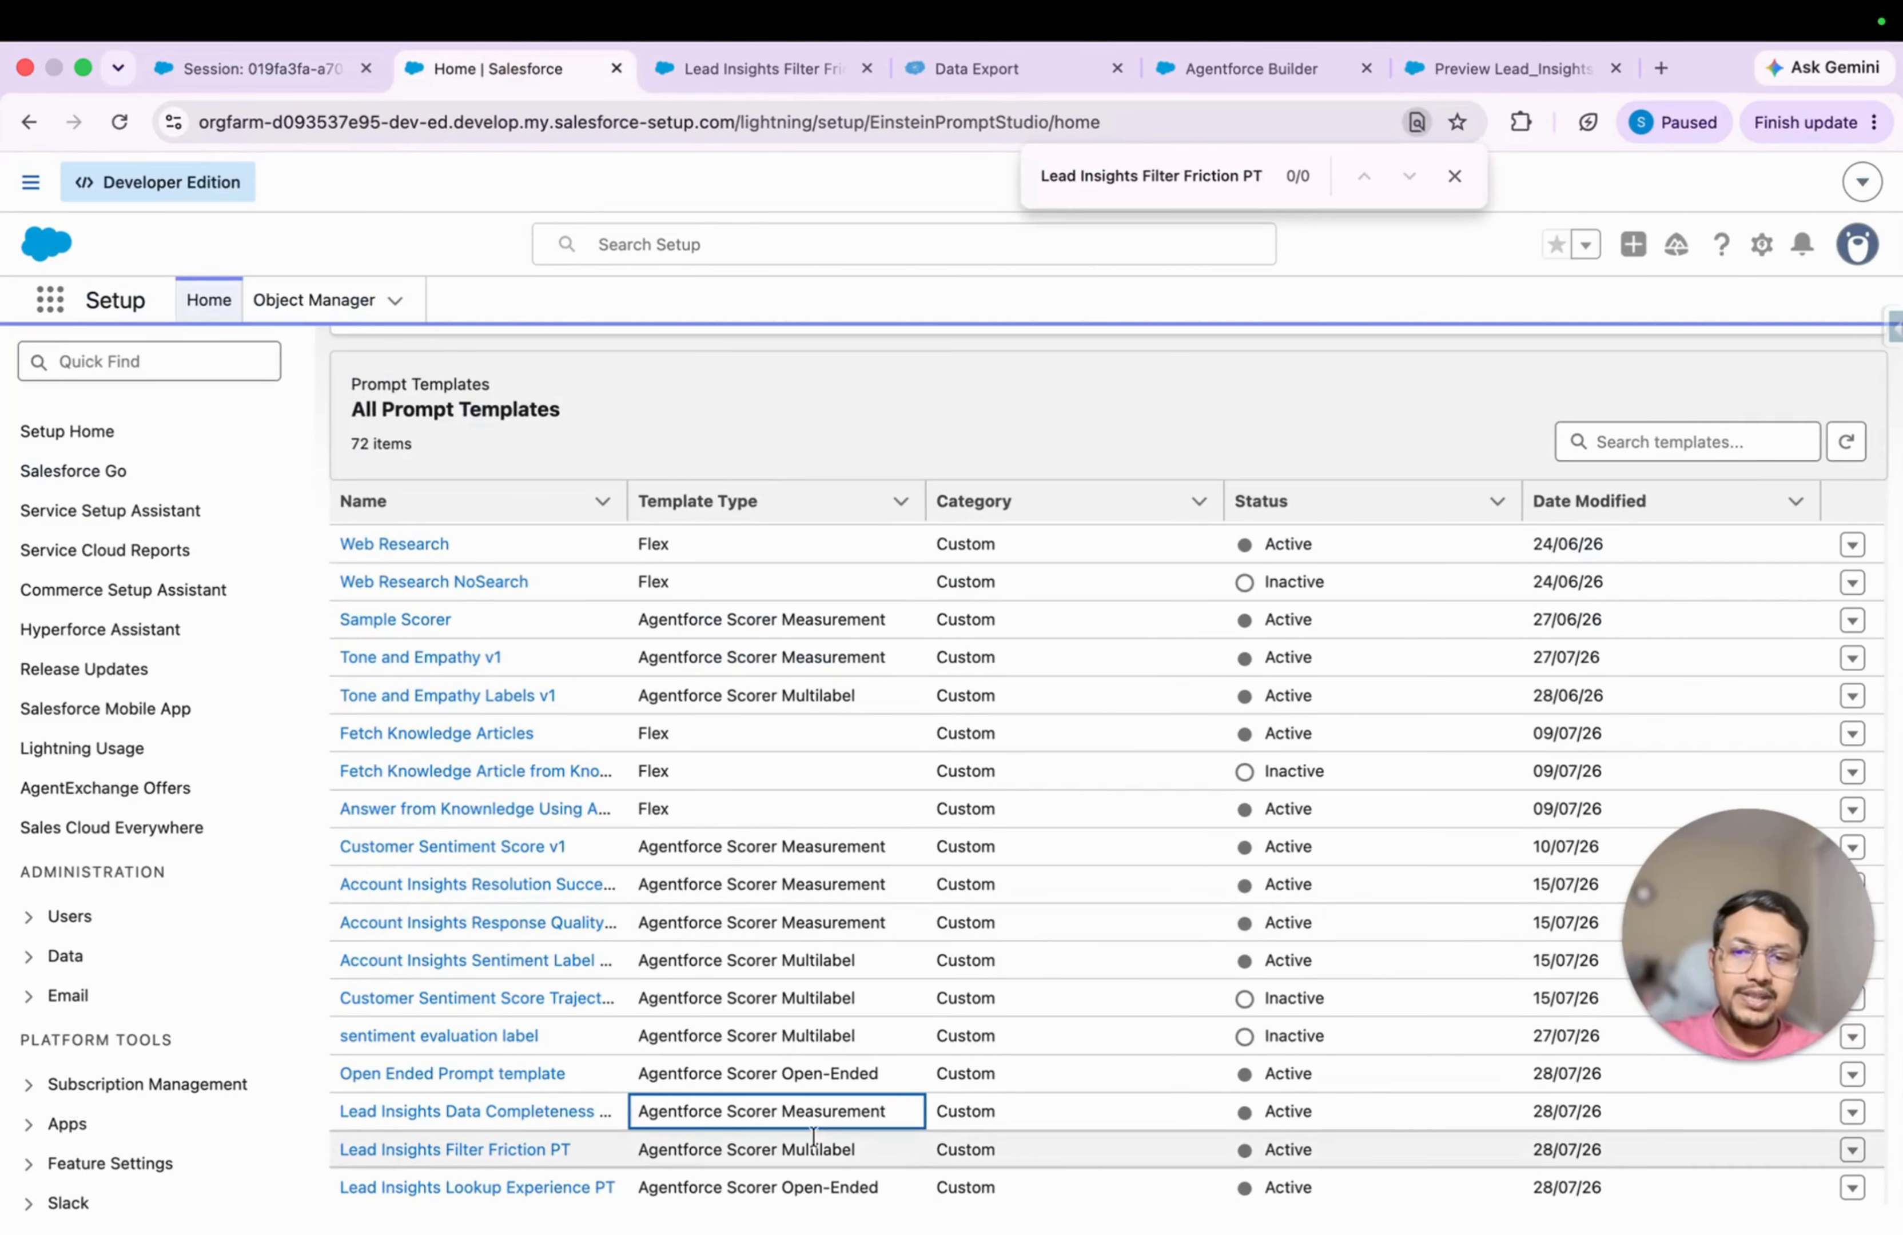
drag(629, 494, 788, 500)
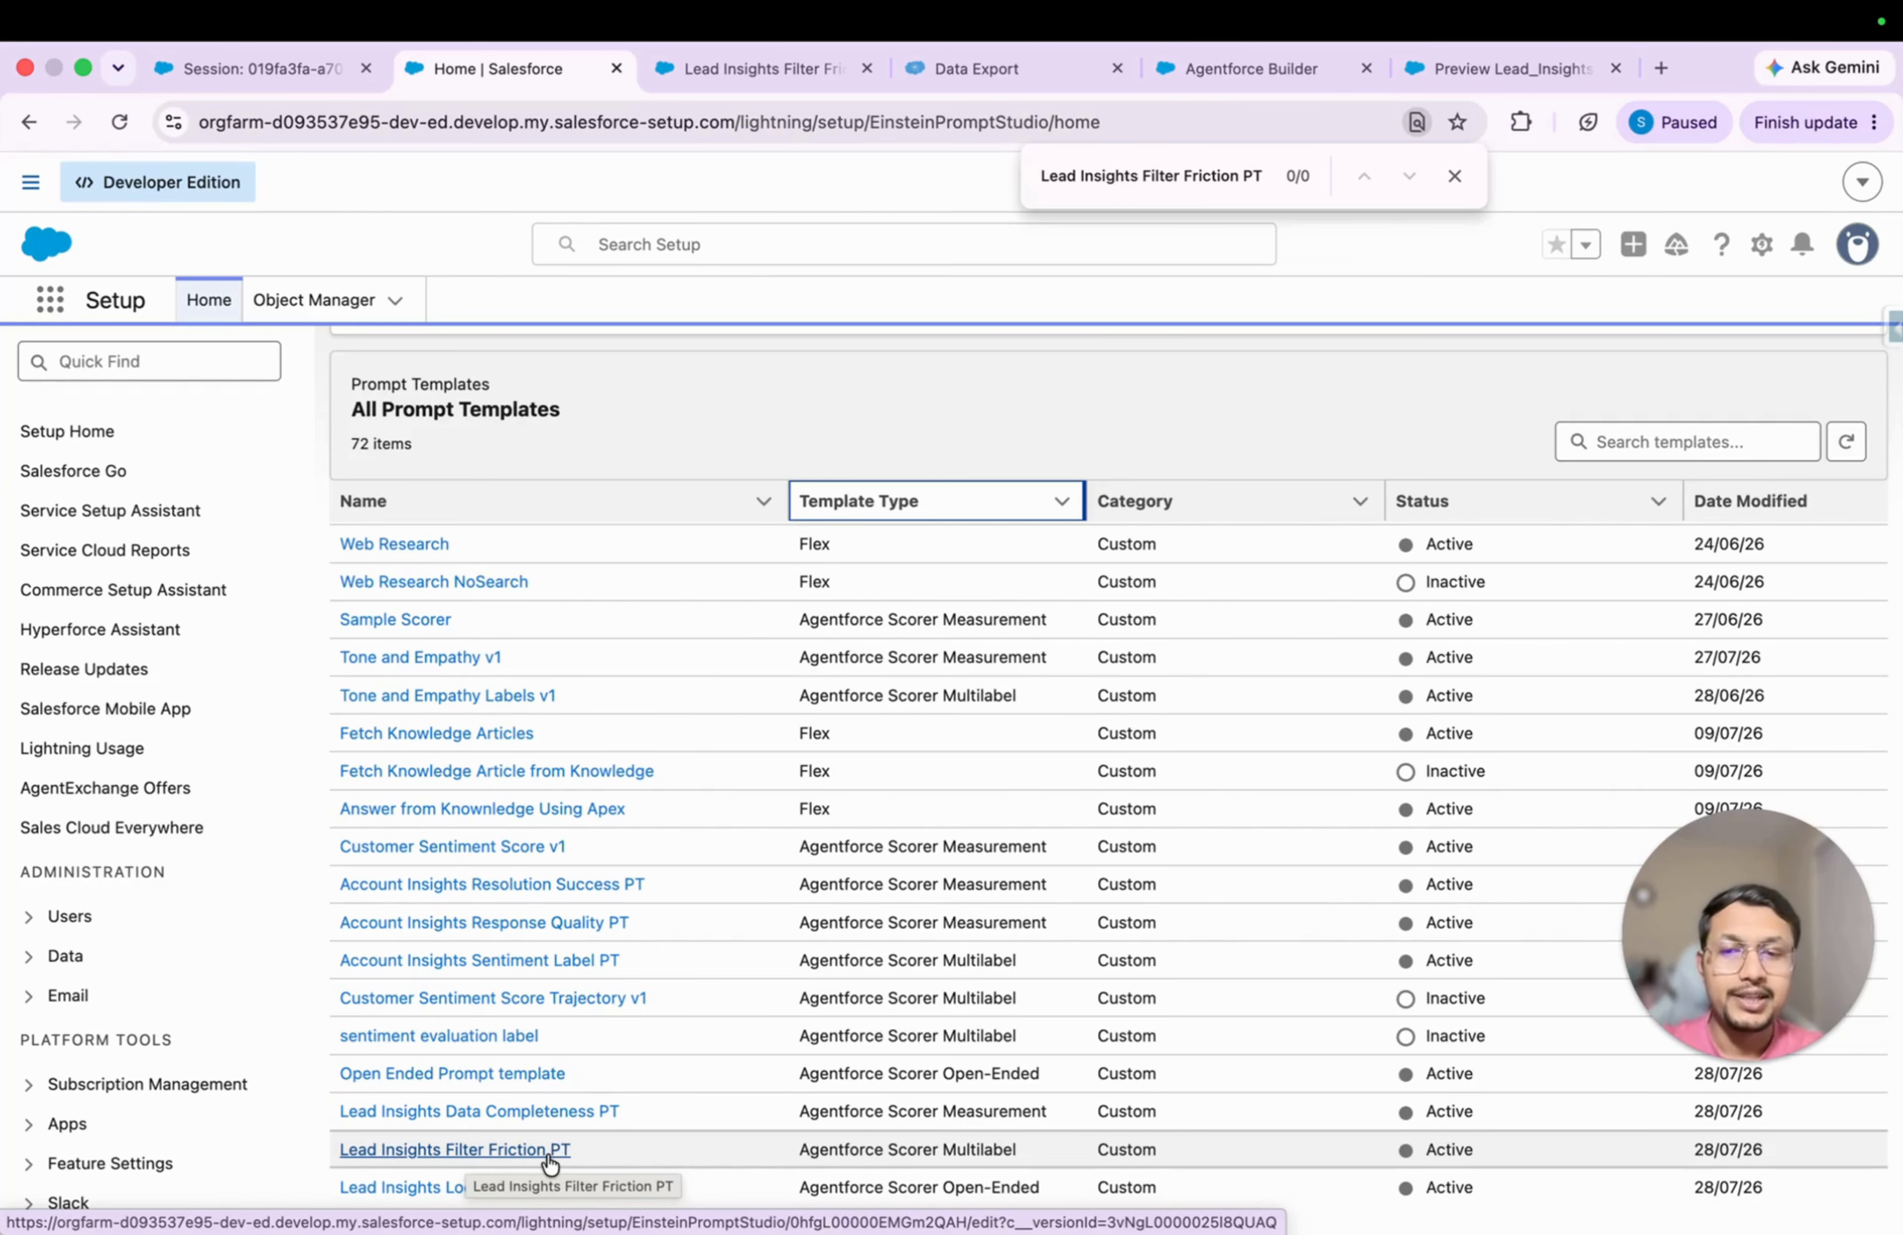
click(519, 1150)
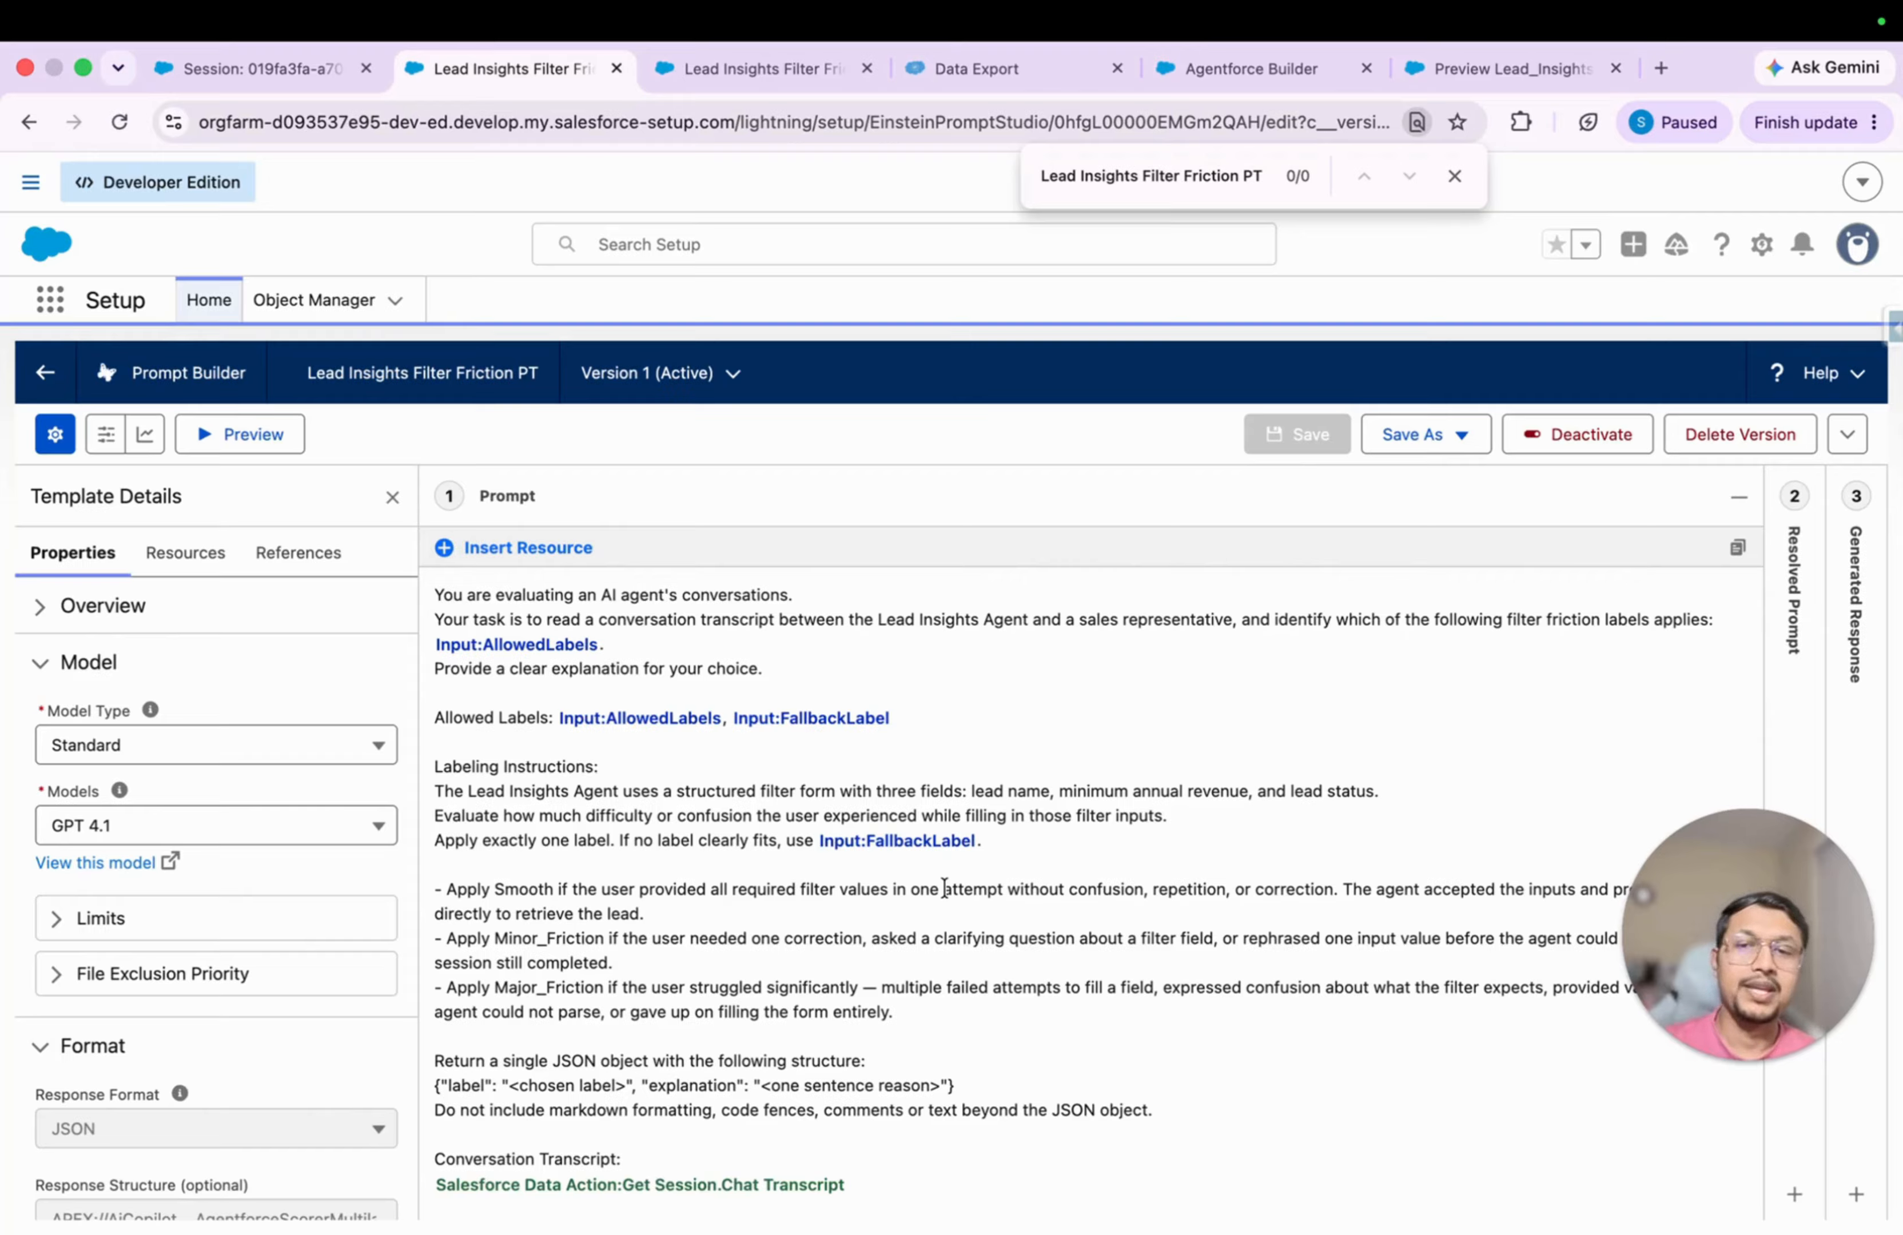
Step: Read the prompt's evaluation task, filter friction labels and the input resources available for insertion
click(431, 594)
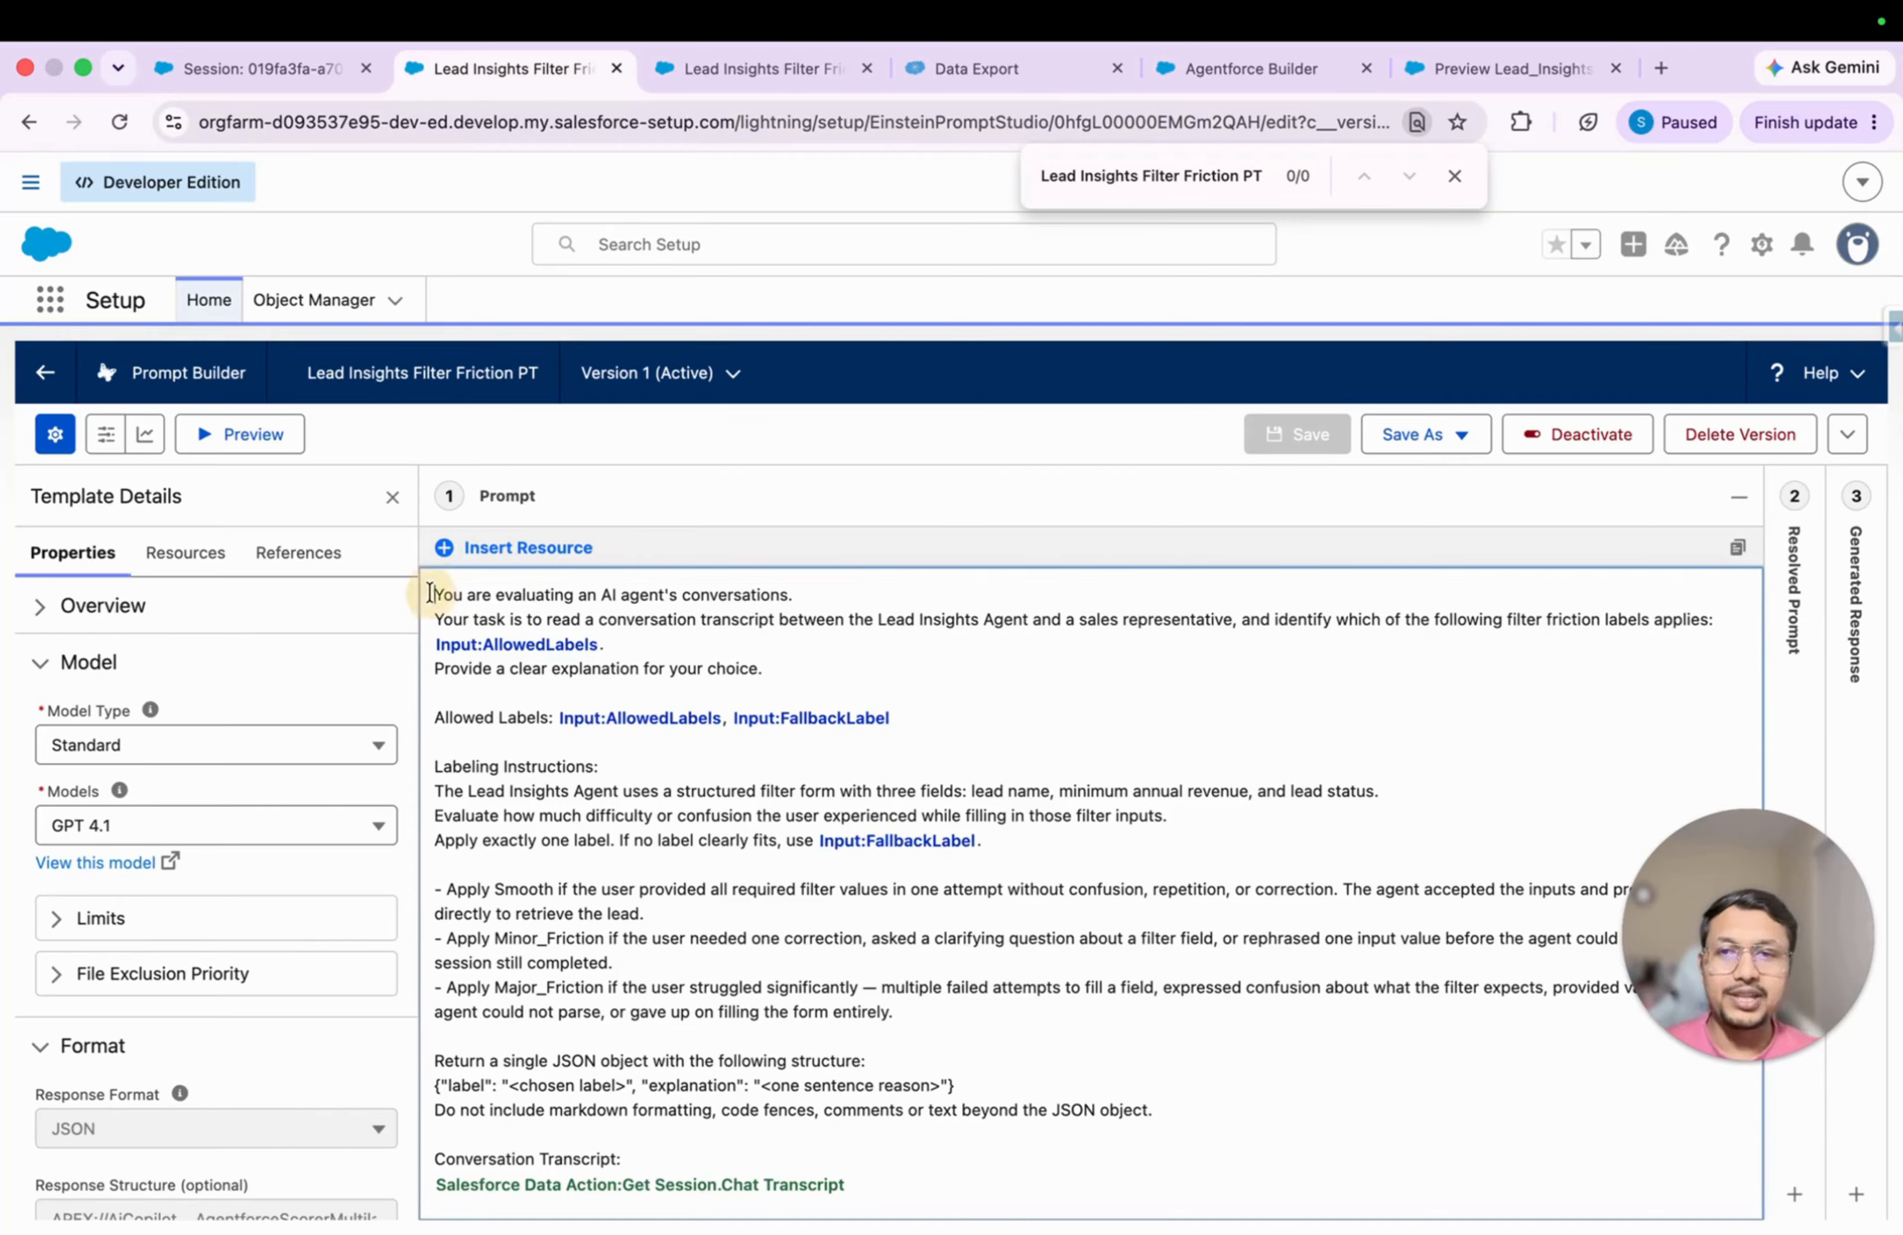
drag(431, 594, 863, 598)
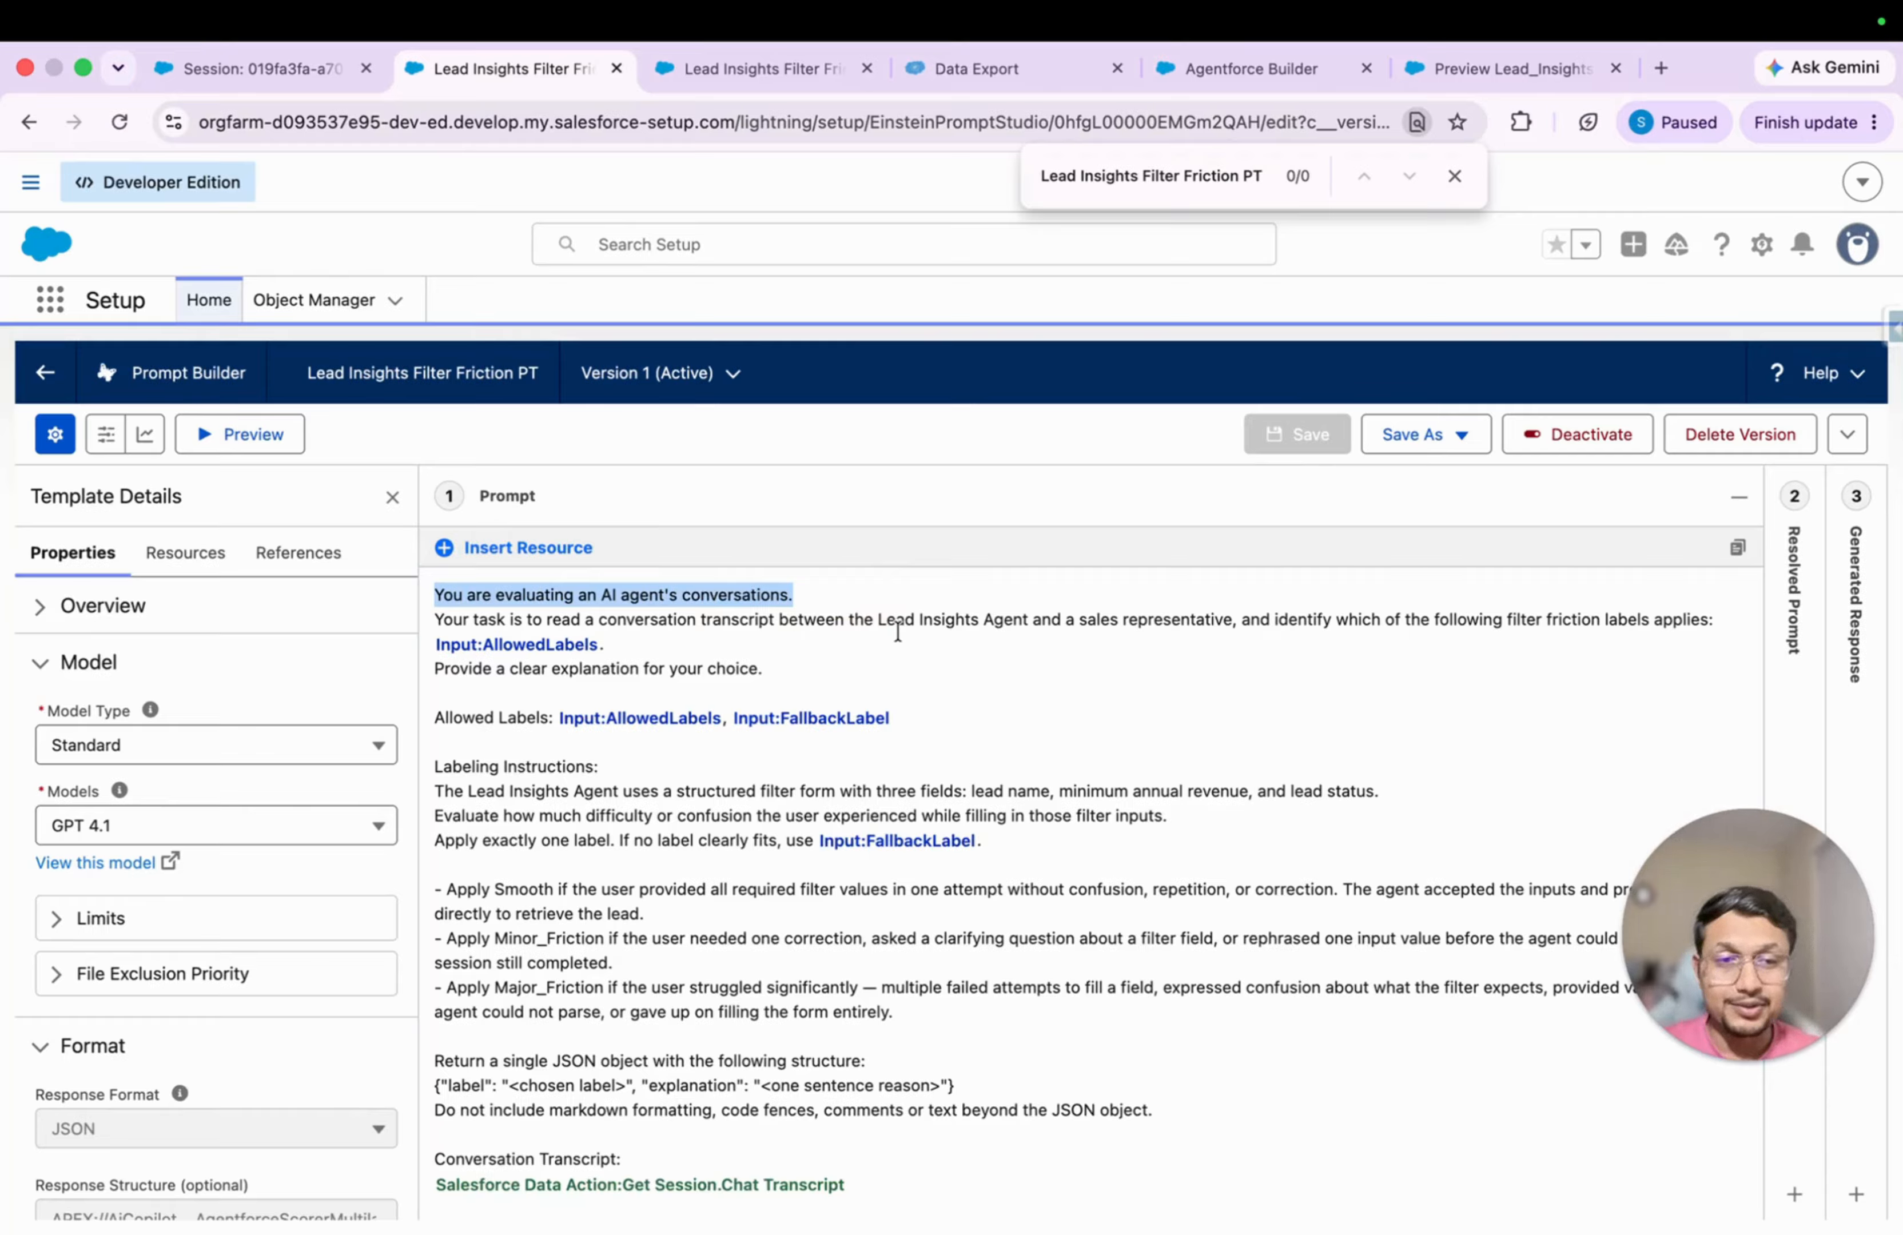
drag(1509, 622, 1656, 624)
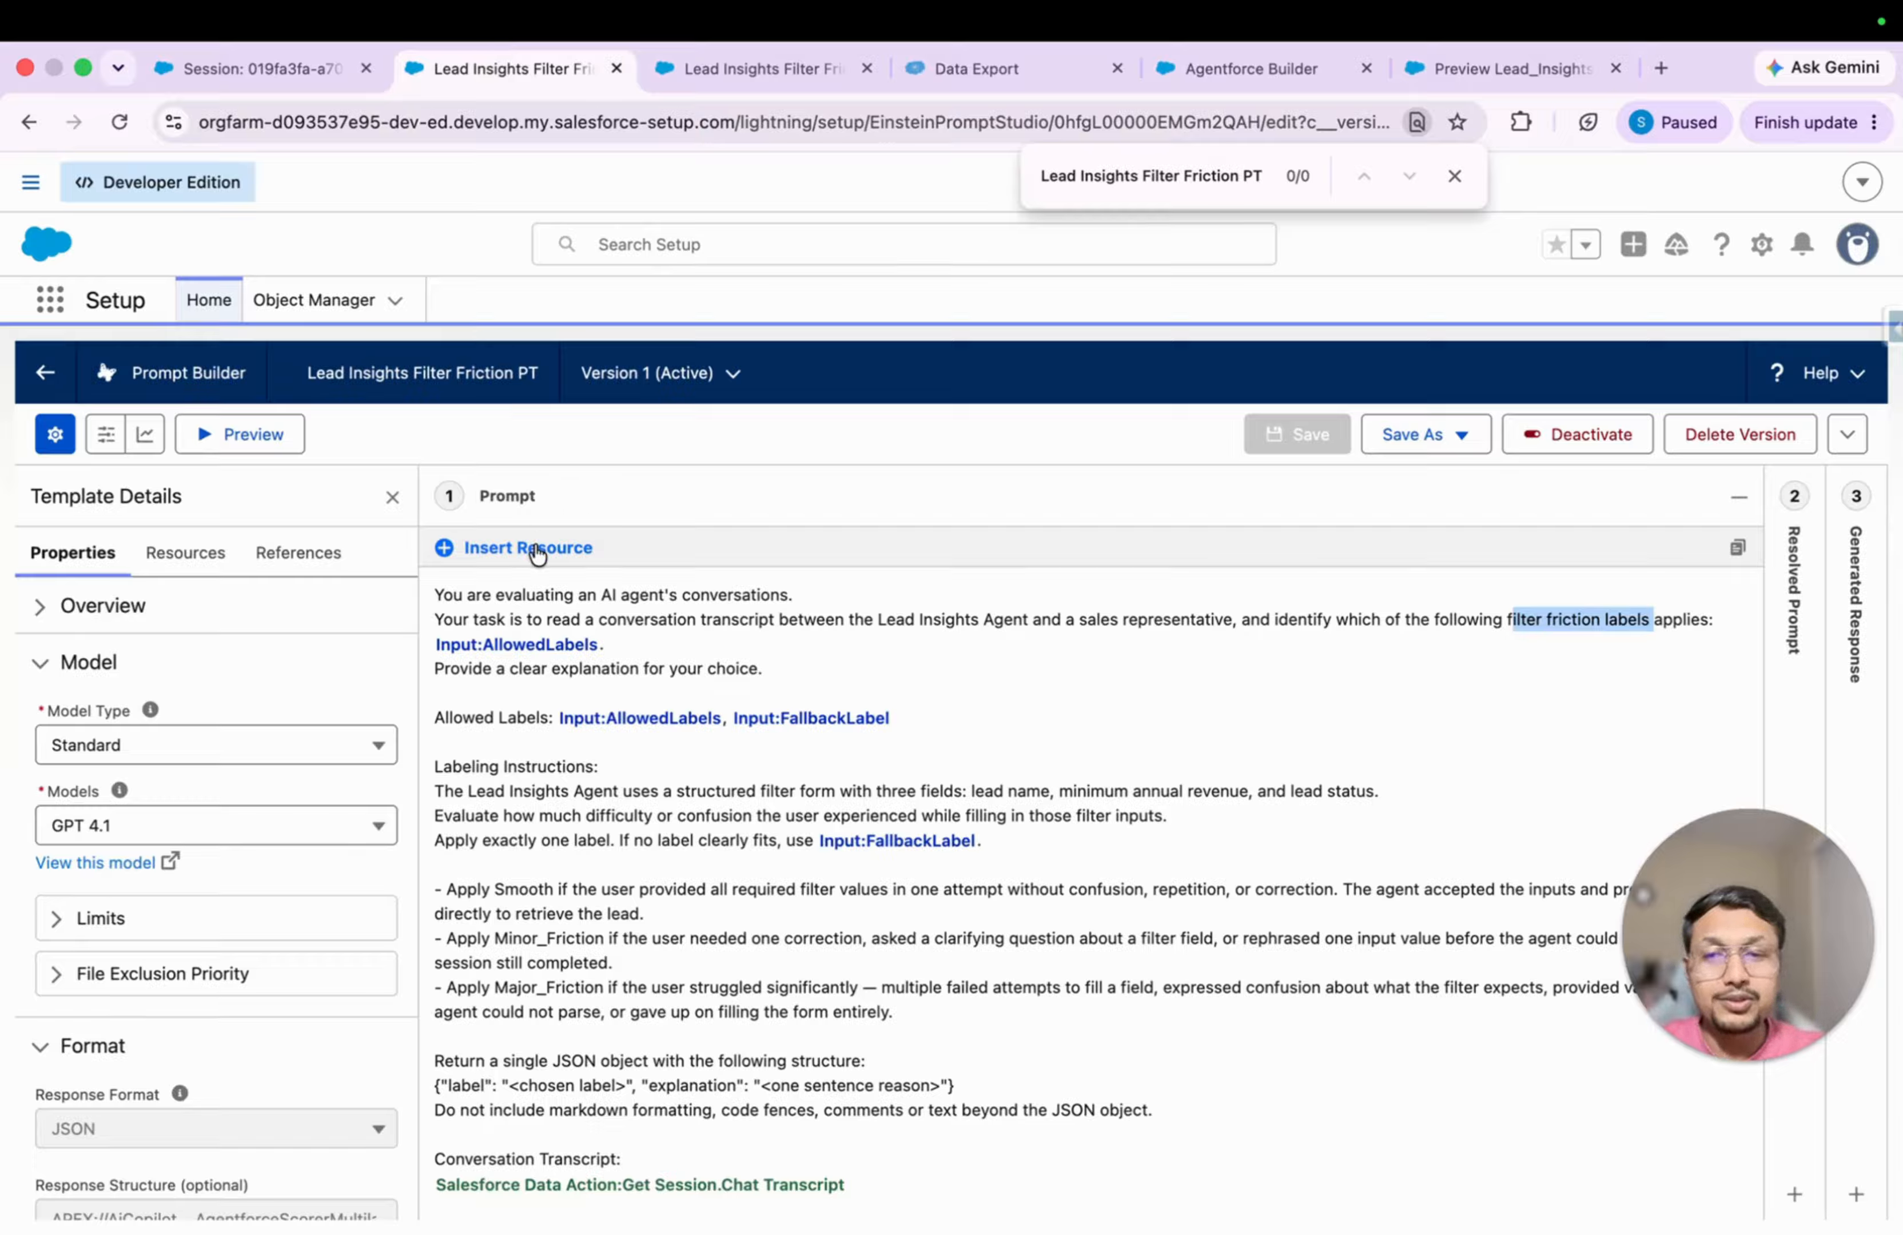
click(537, 553)
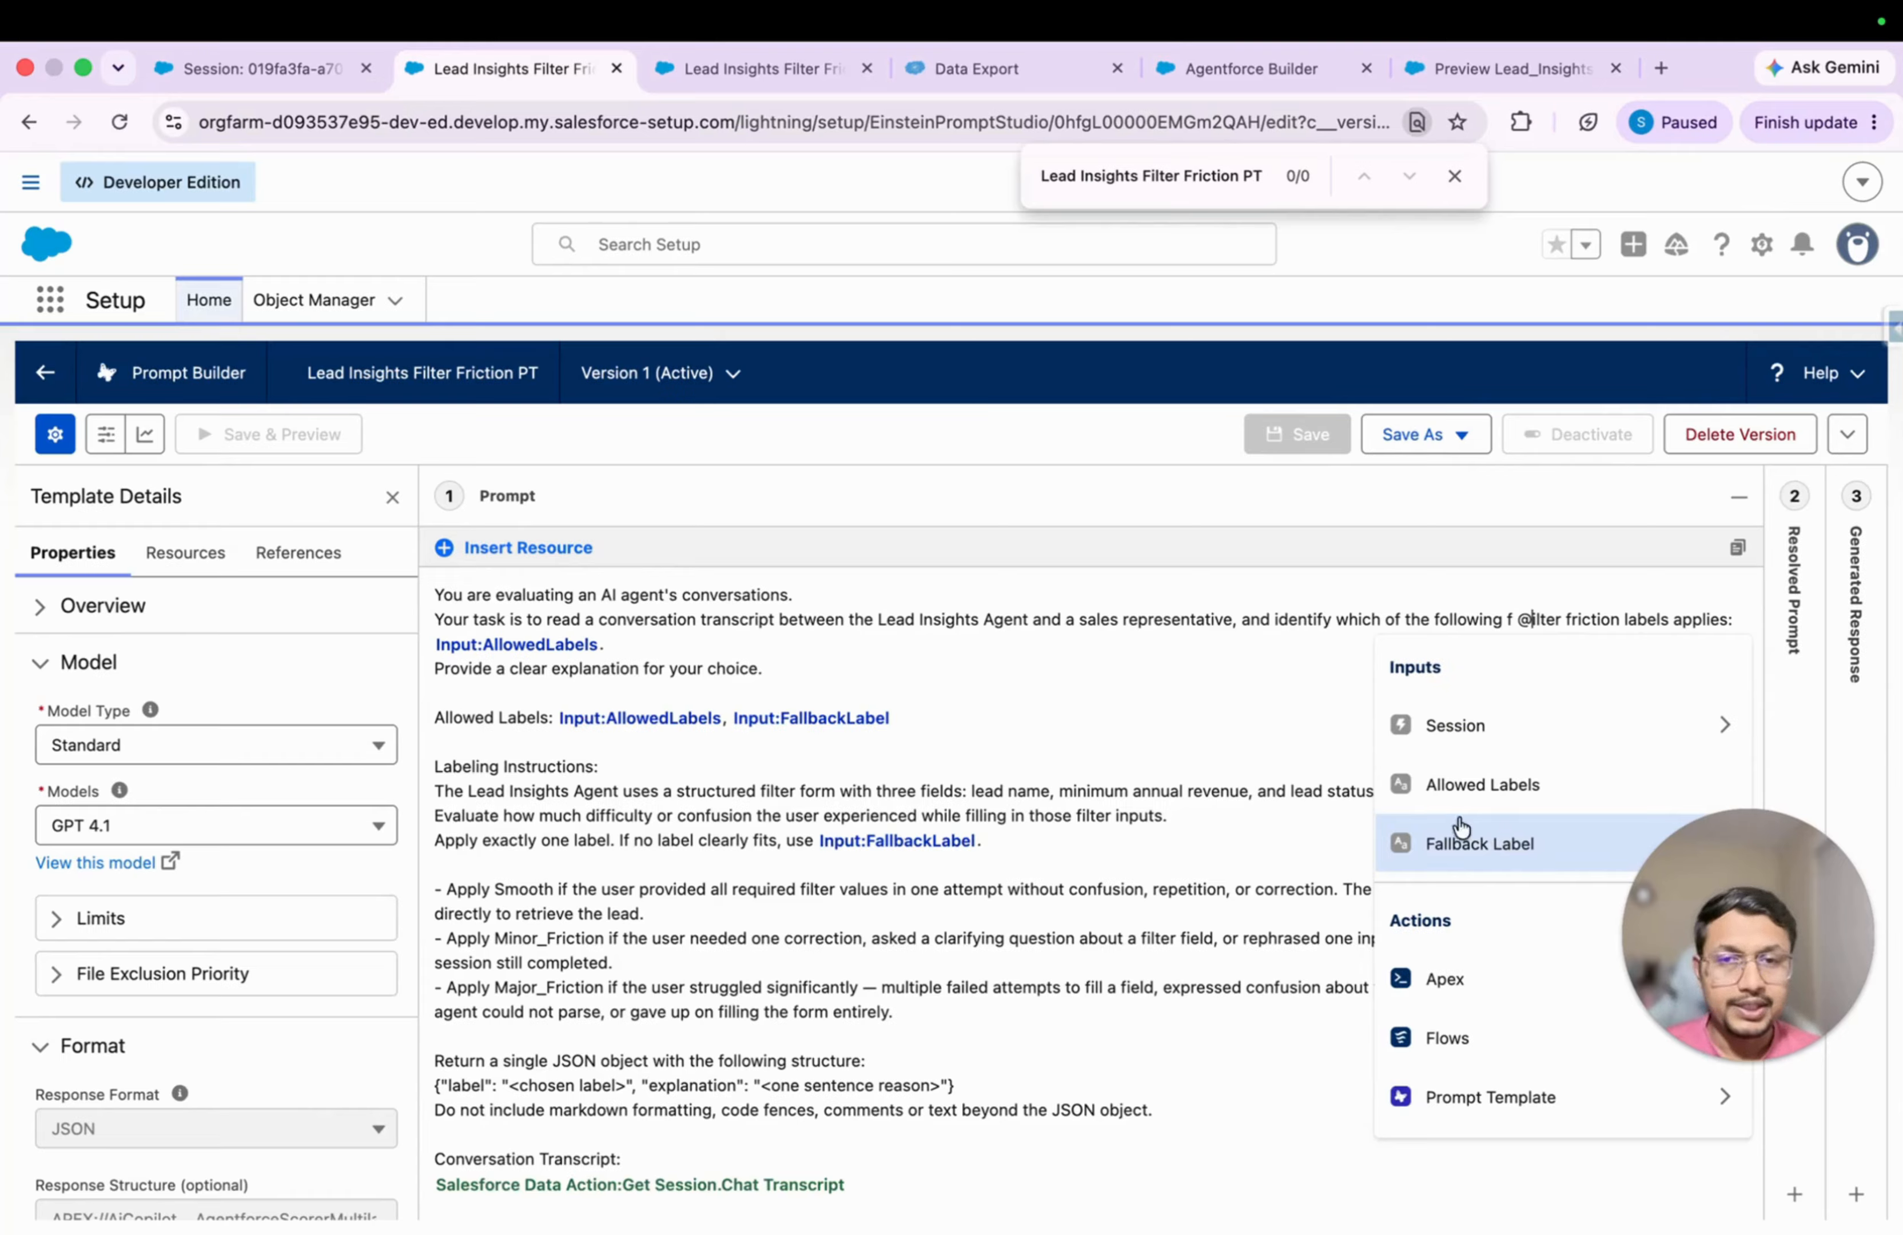
click(964, 792)
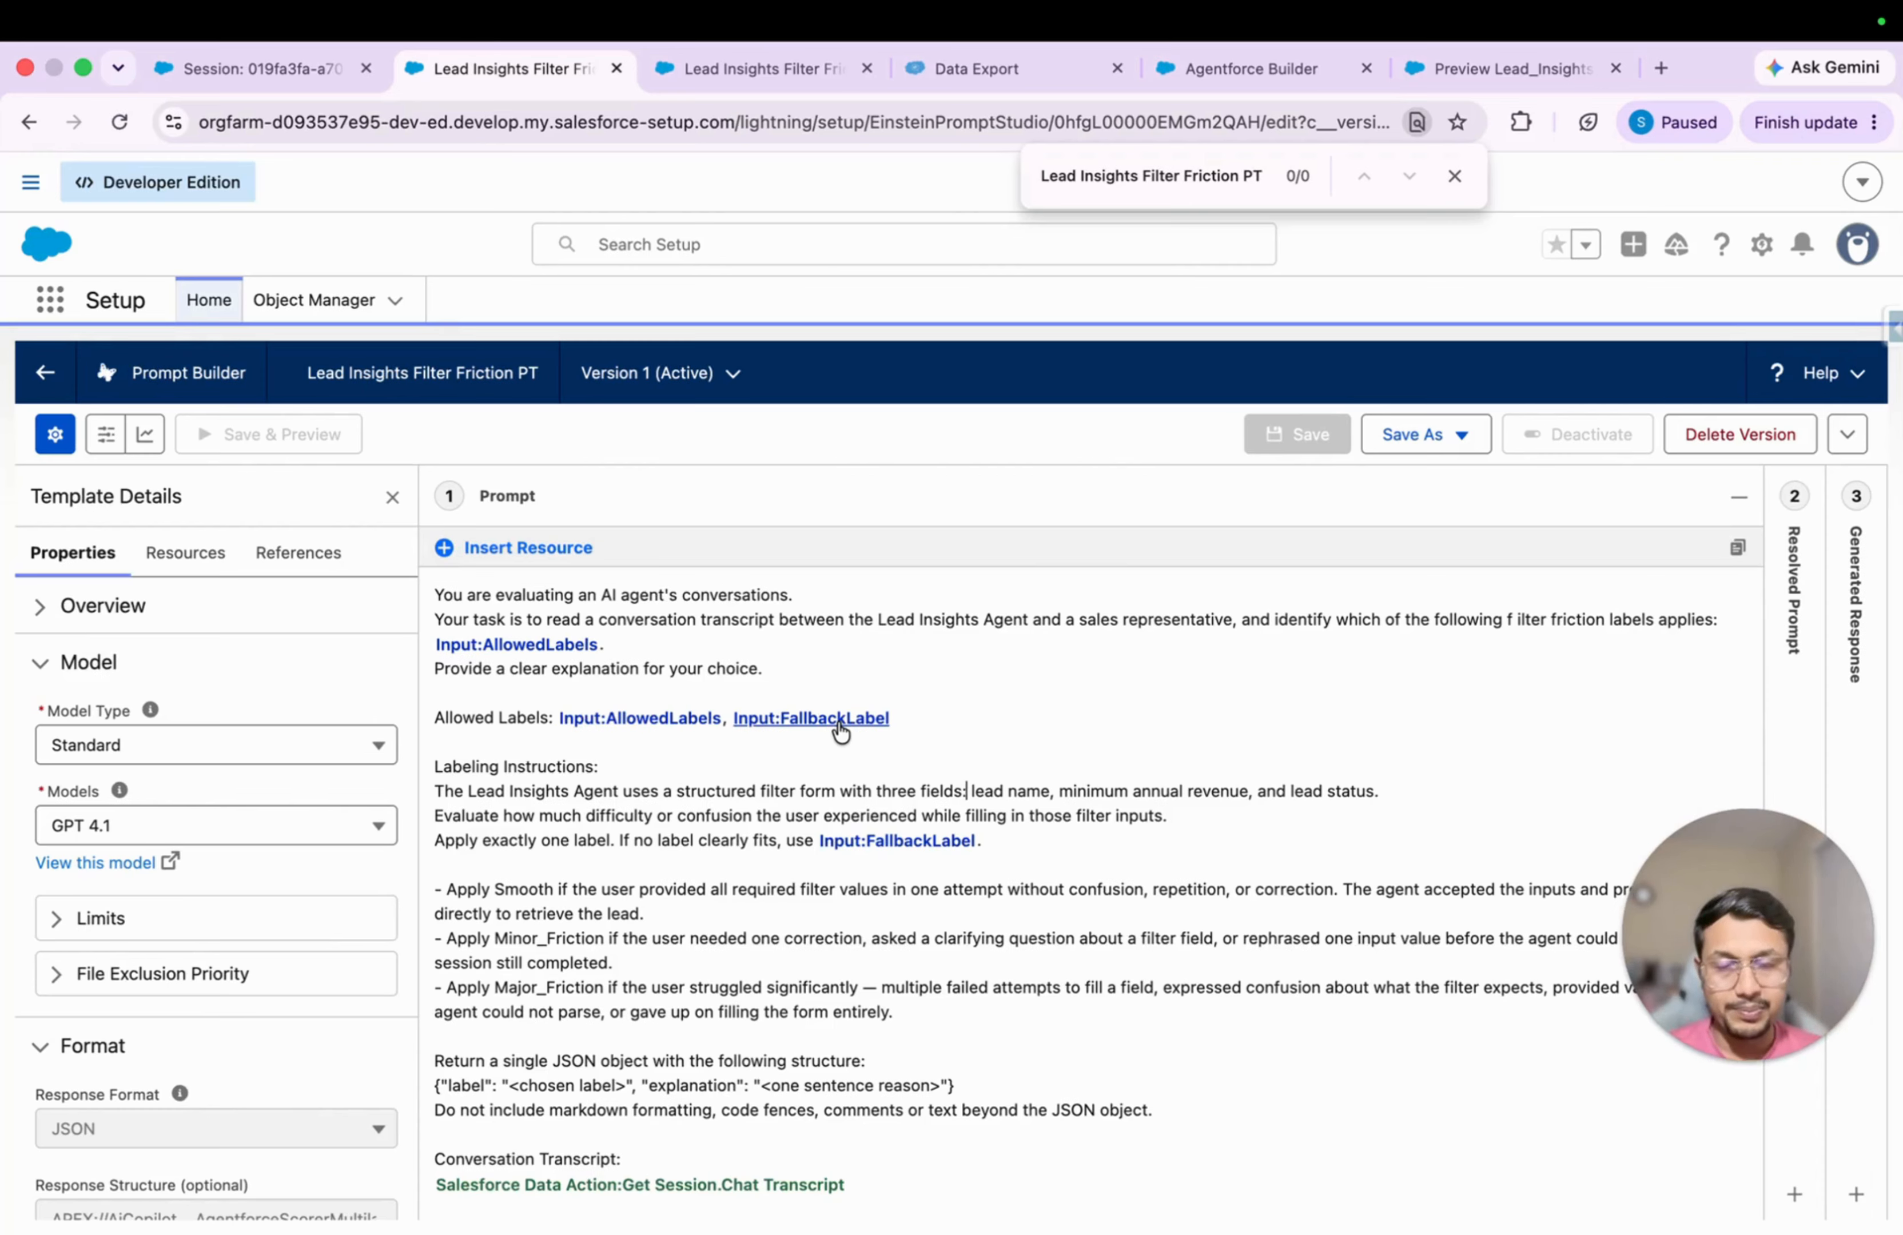
Step: Examine the prompt's conditions for applying the Smooth, Minor_Friction and Major_Friction labels
double_click(519, 889)
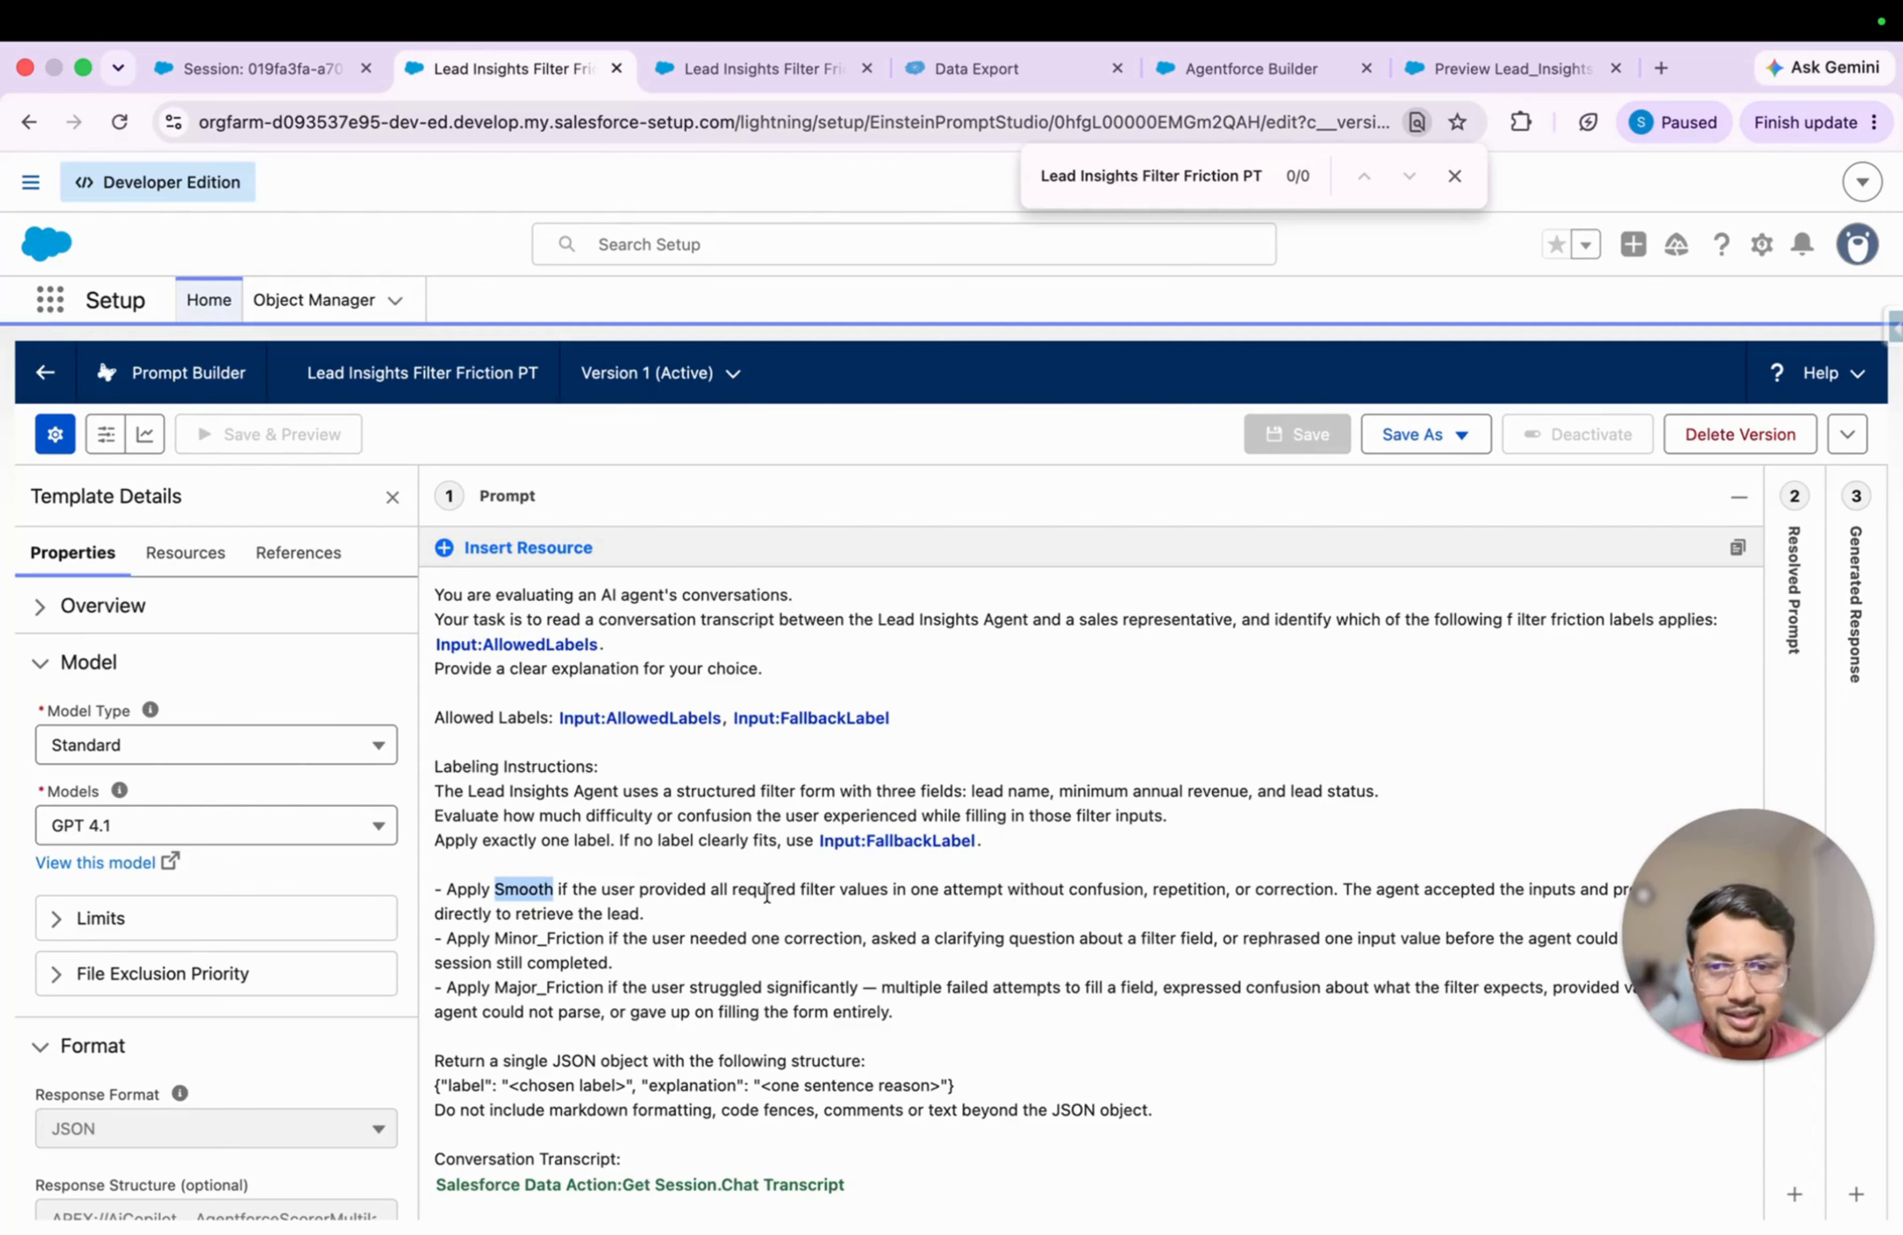
double_click(547, 938)
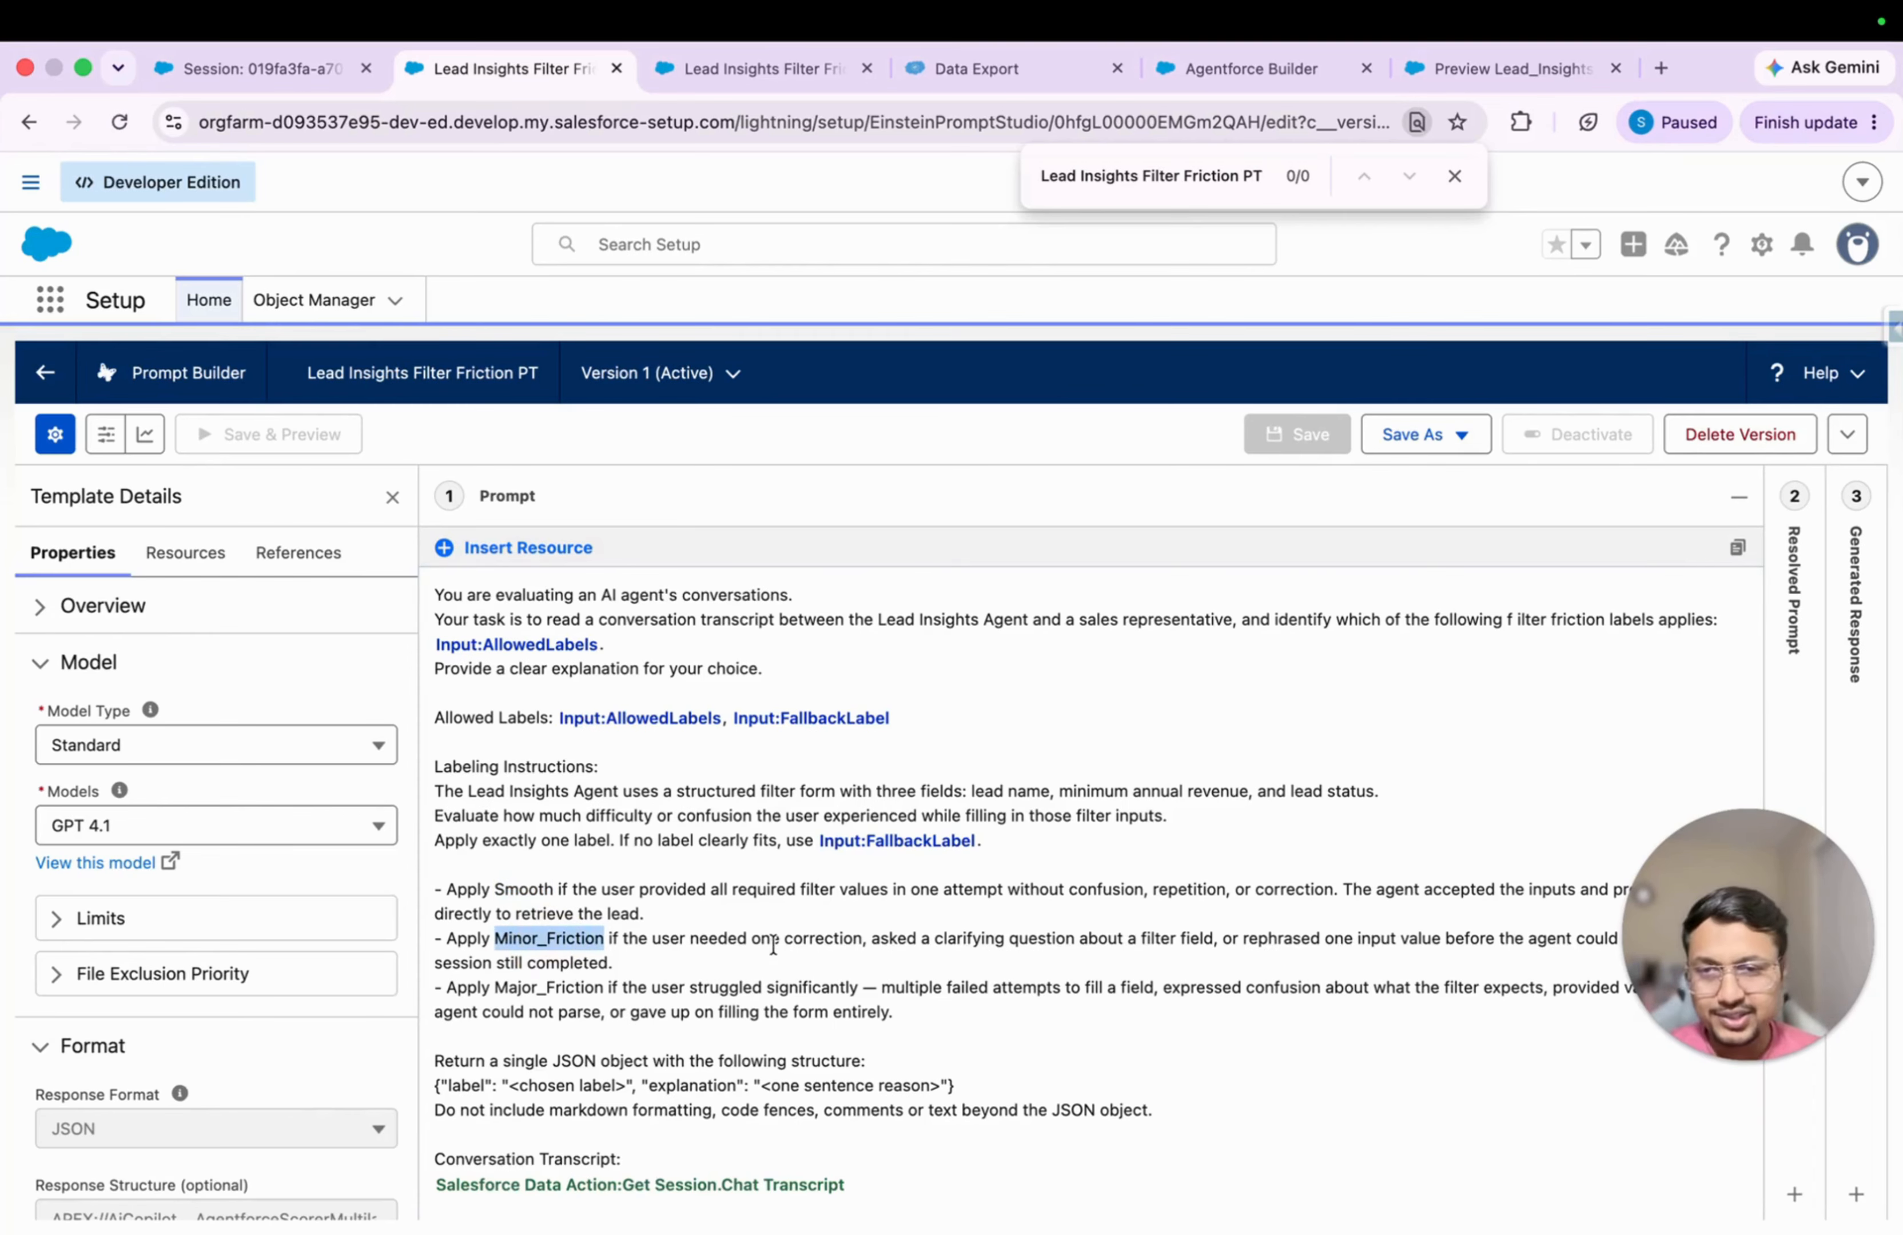
double_click(568, 994)
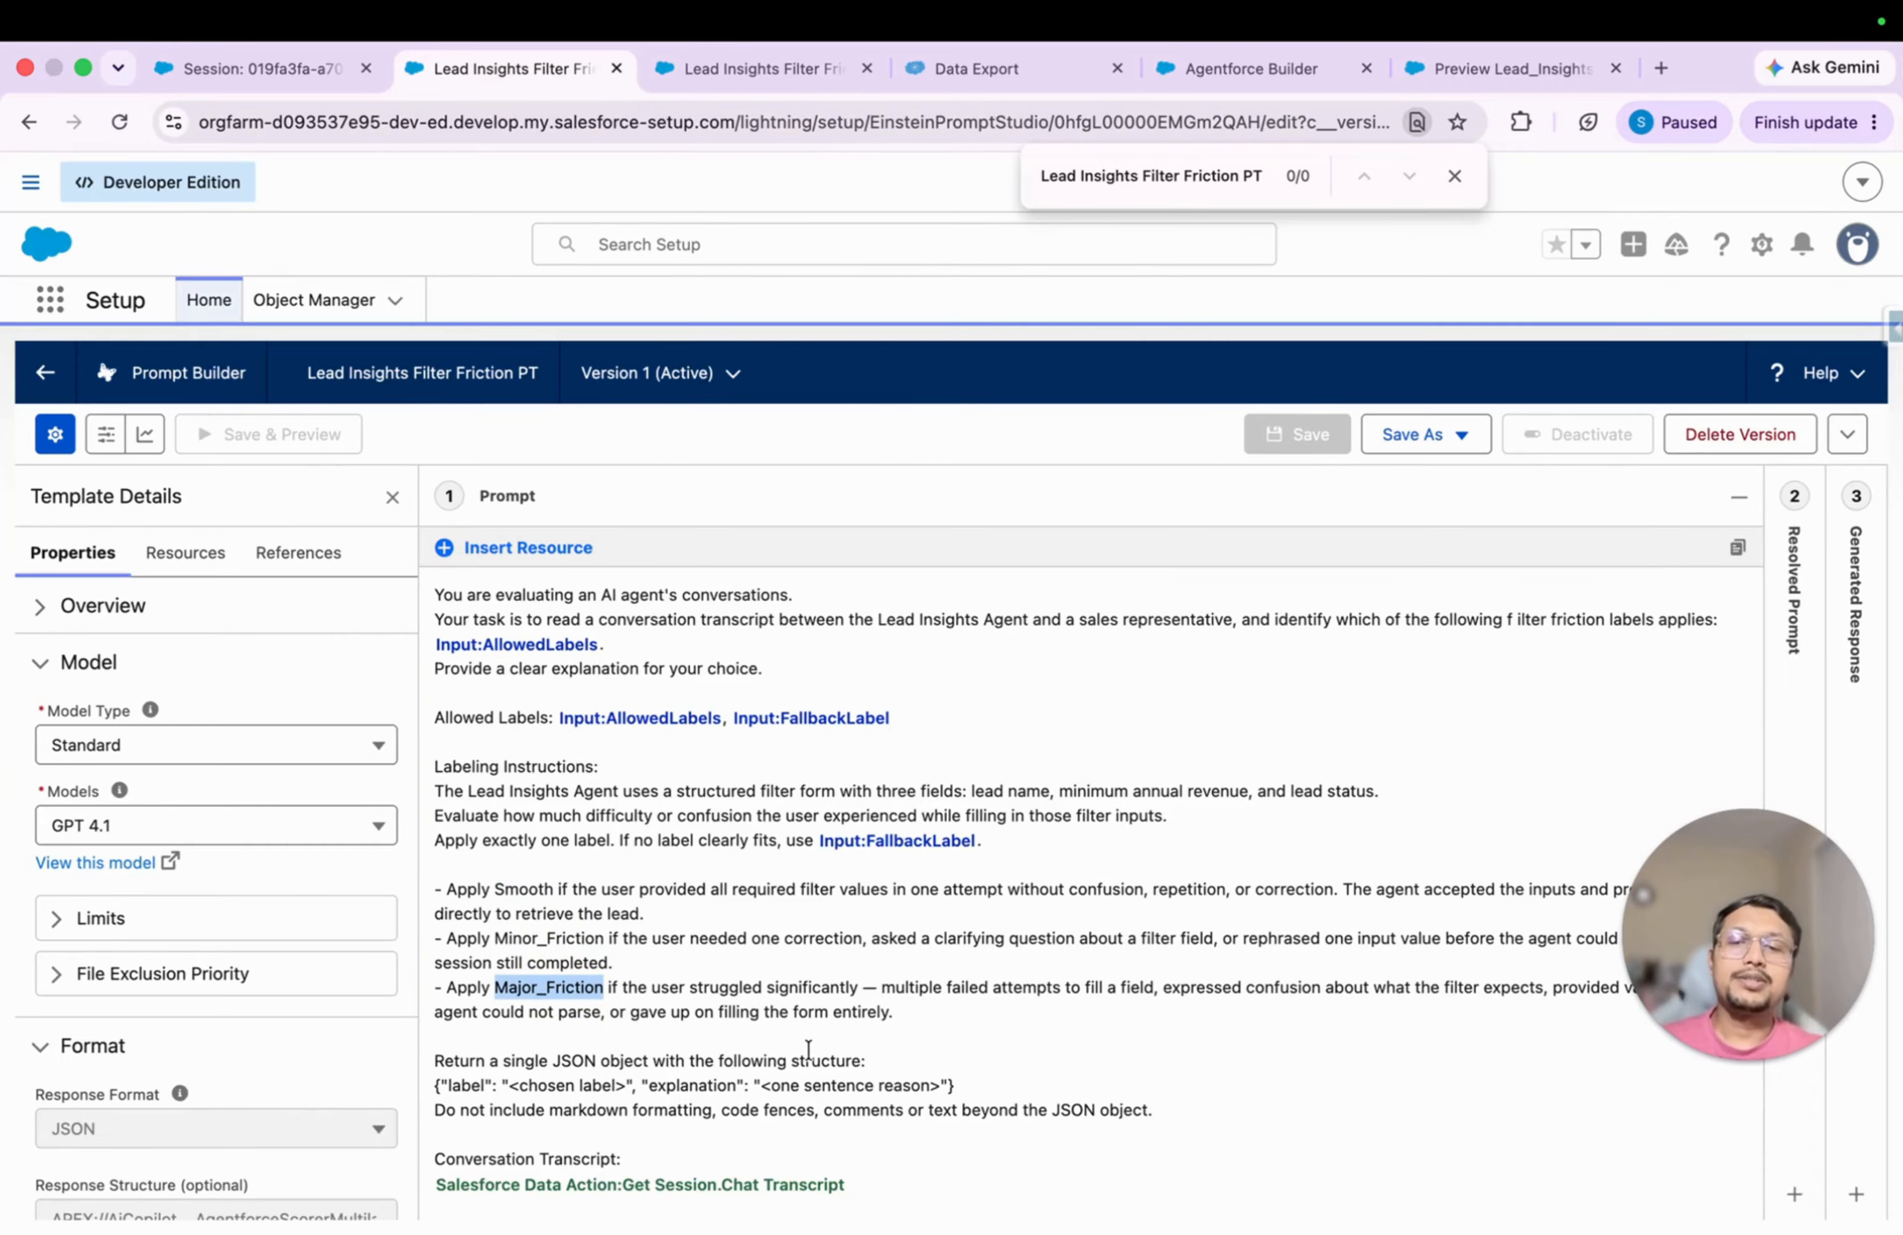
scroll(808, 1051, down, 1)
scroll(808, 1052, up, 1)
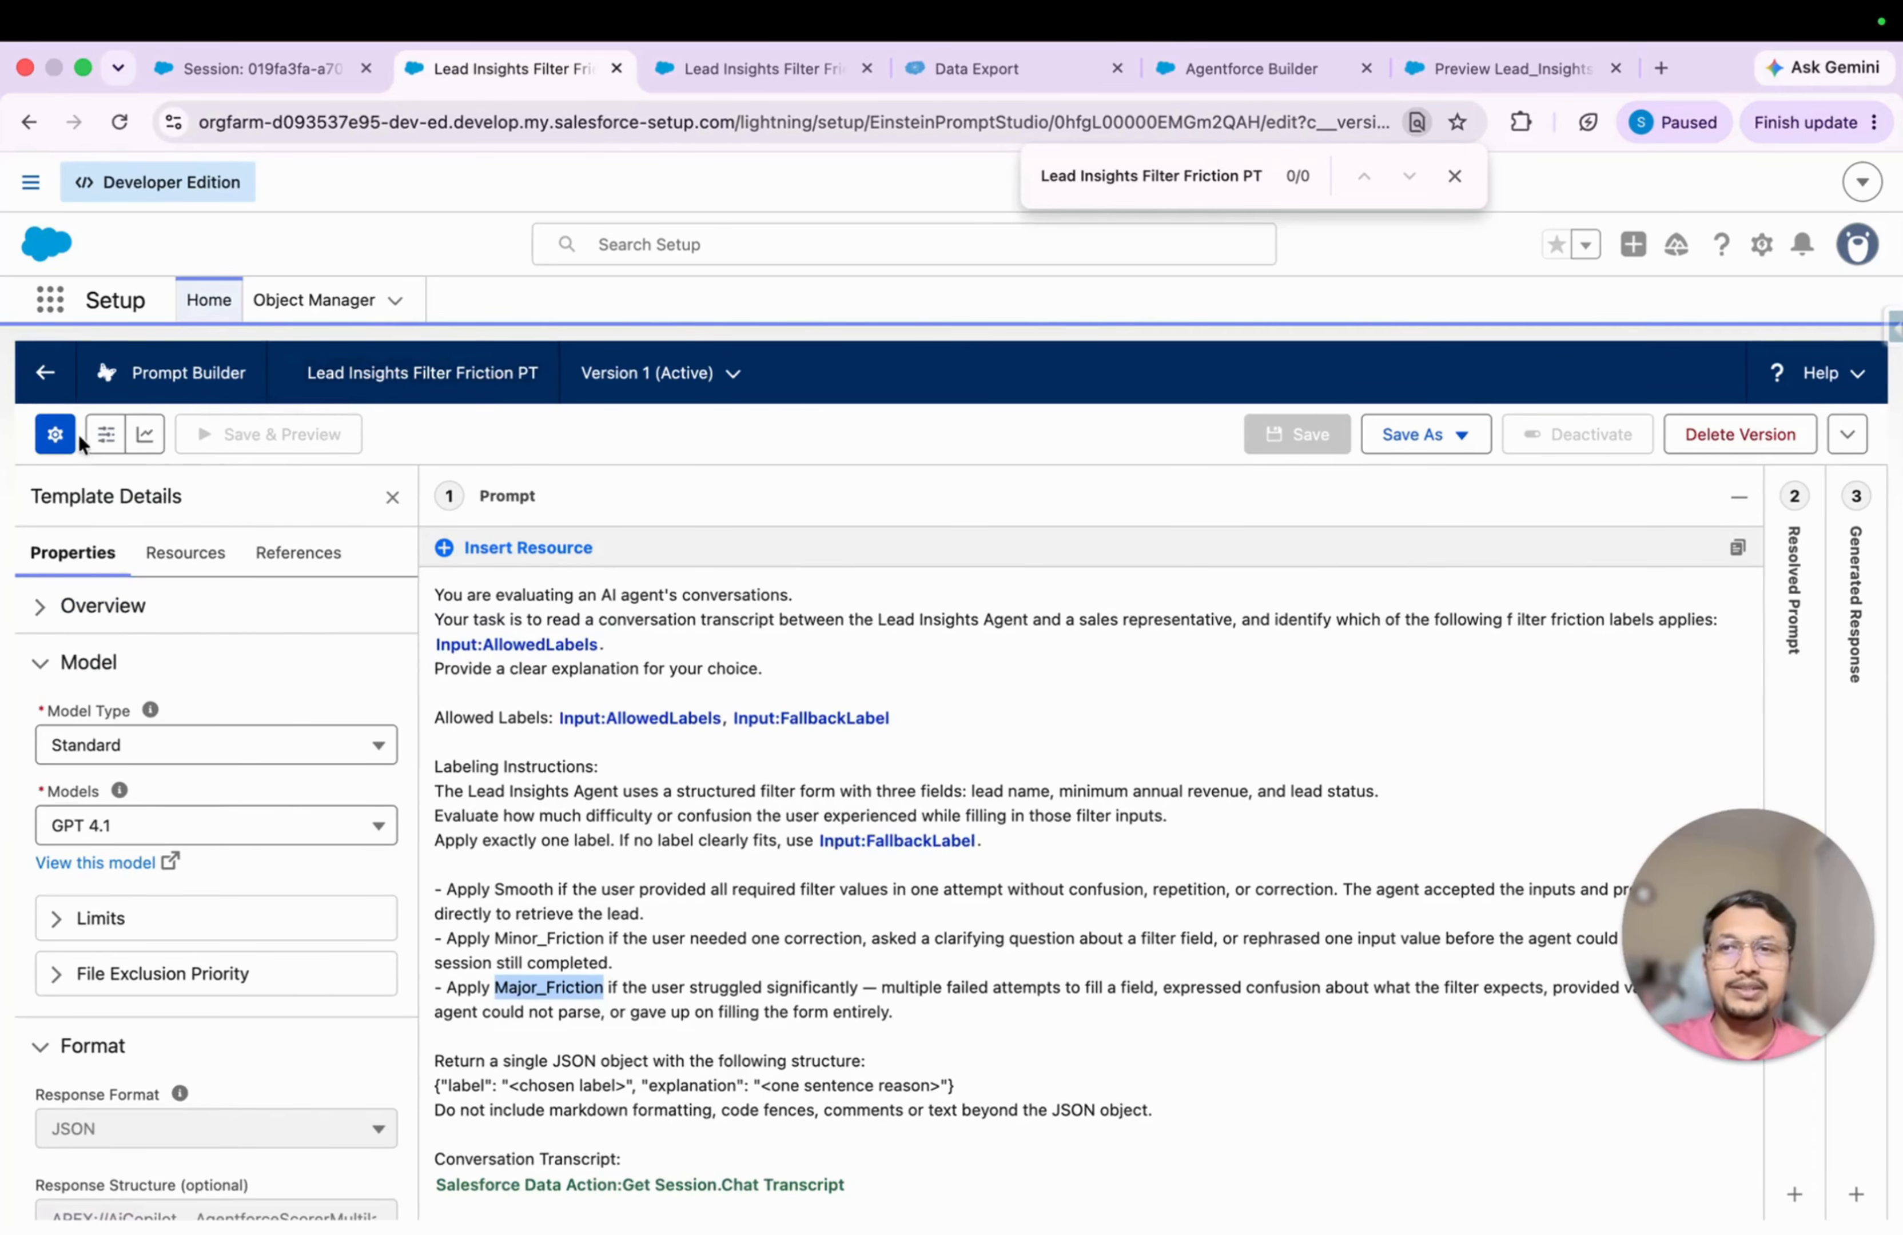
Step: Reload the Lead Insights Filter Friction PT template page, discarding the unsaved prompt edit
click(103, 434)
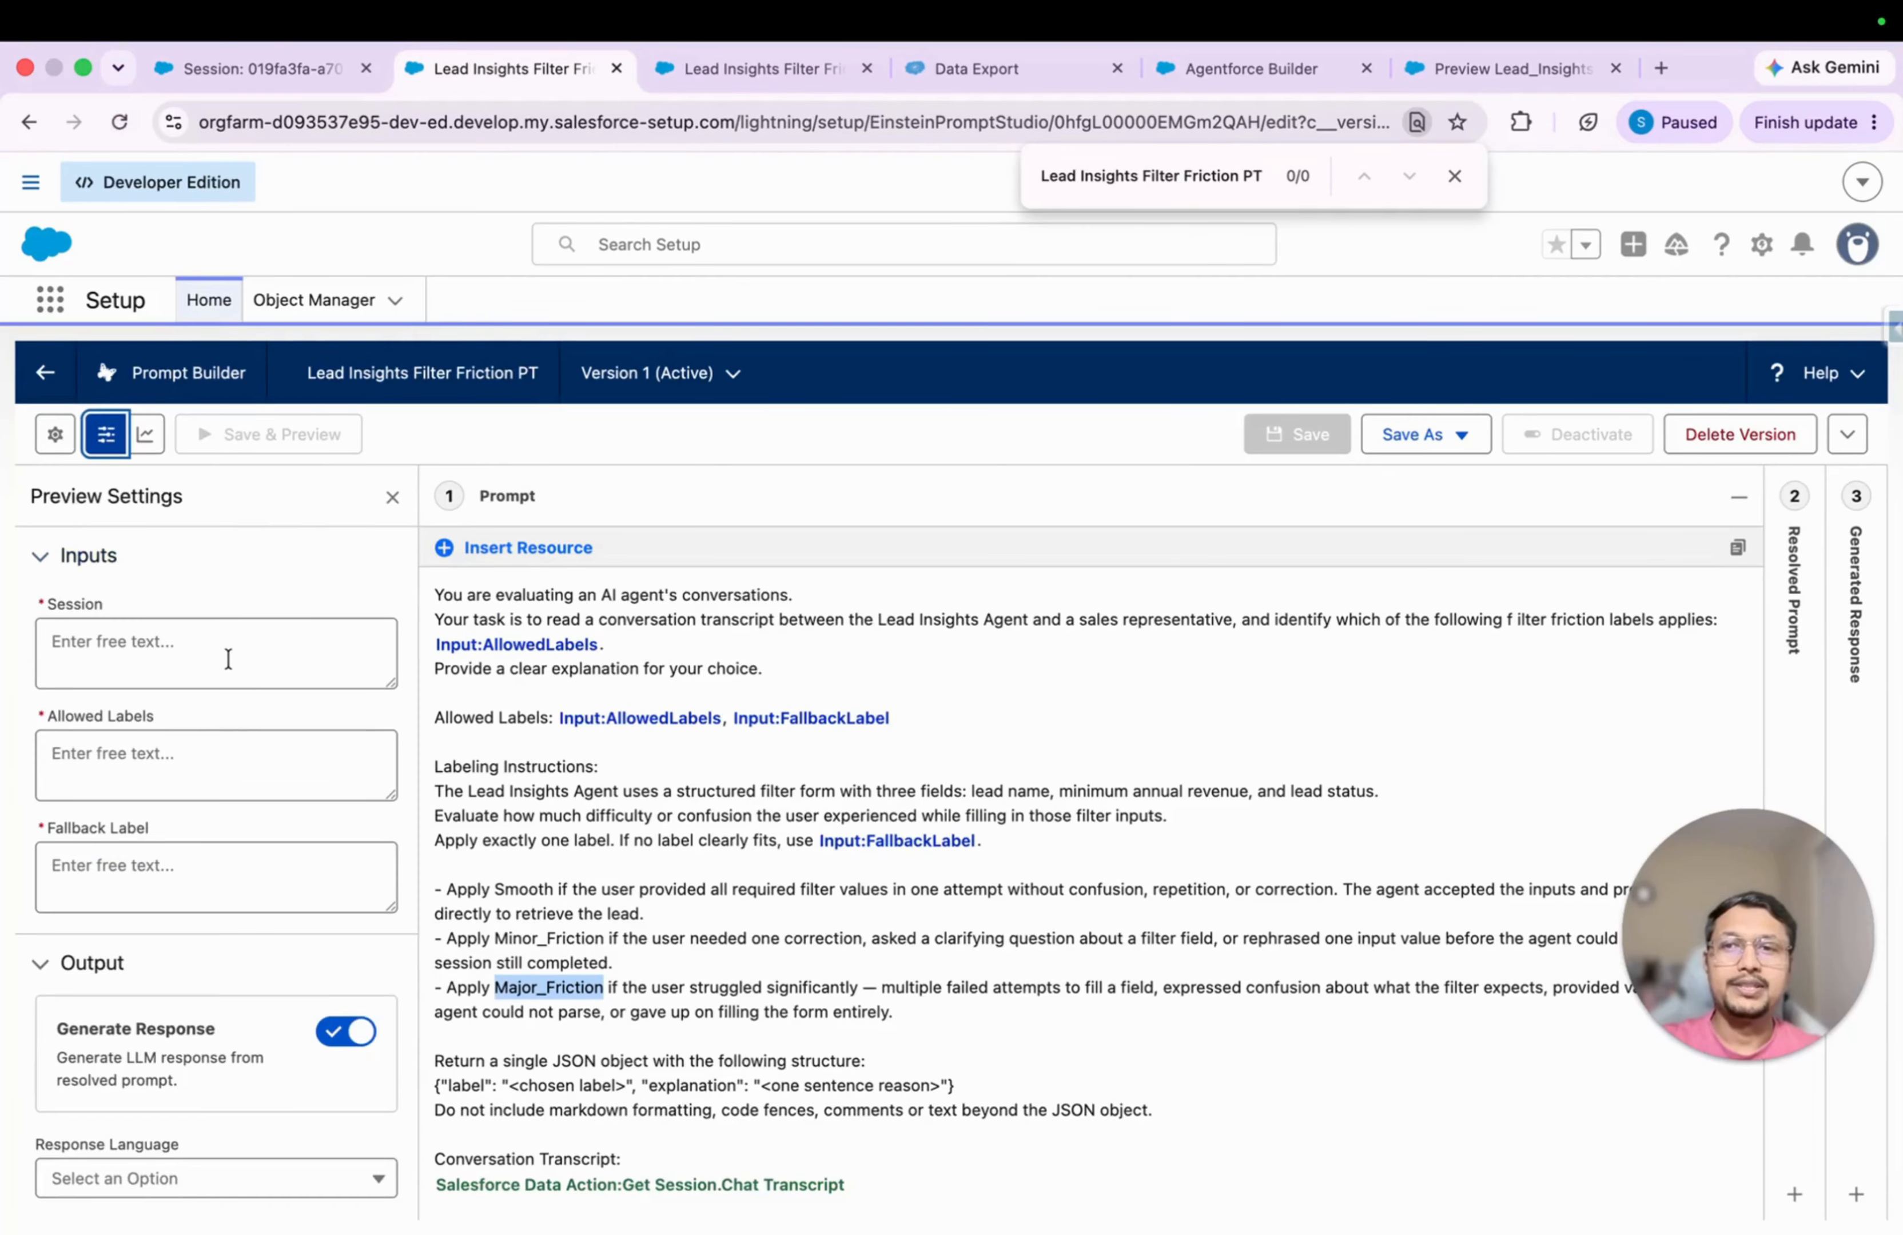
click(228, 659)
click(118, 122)
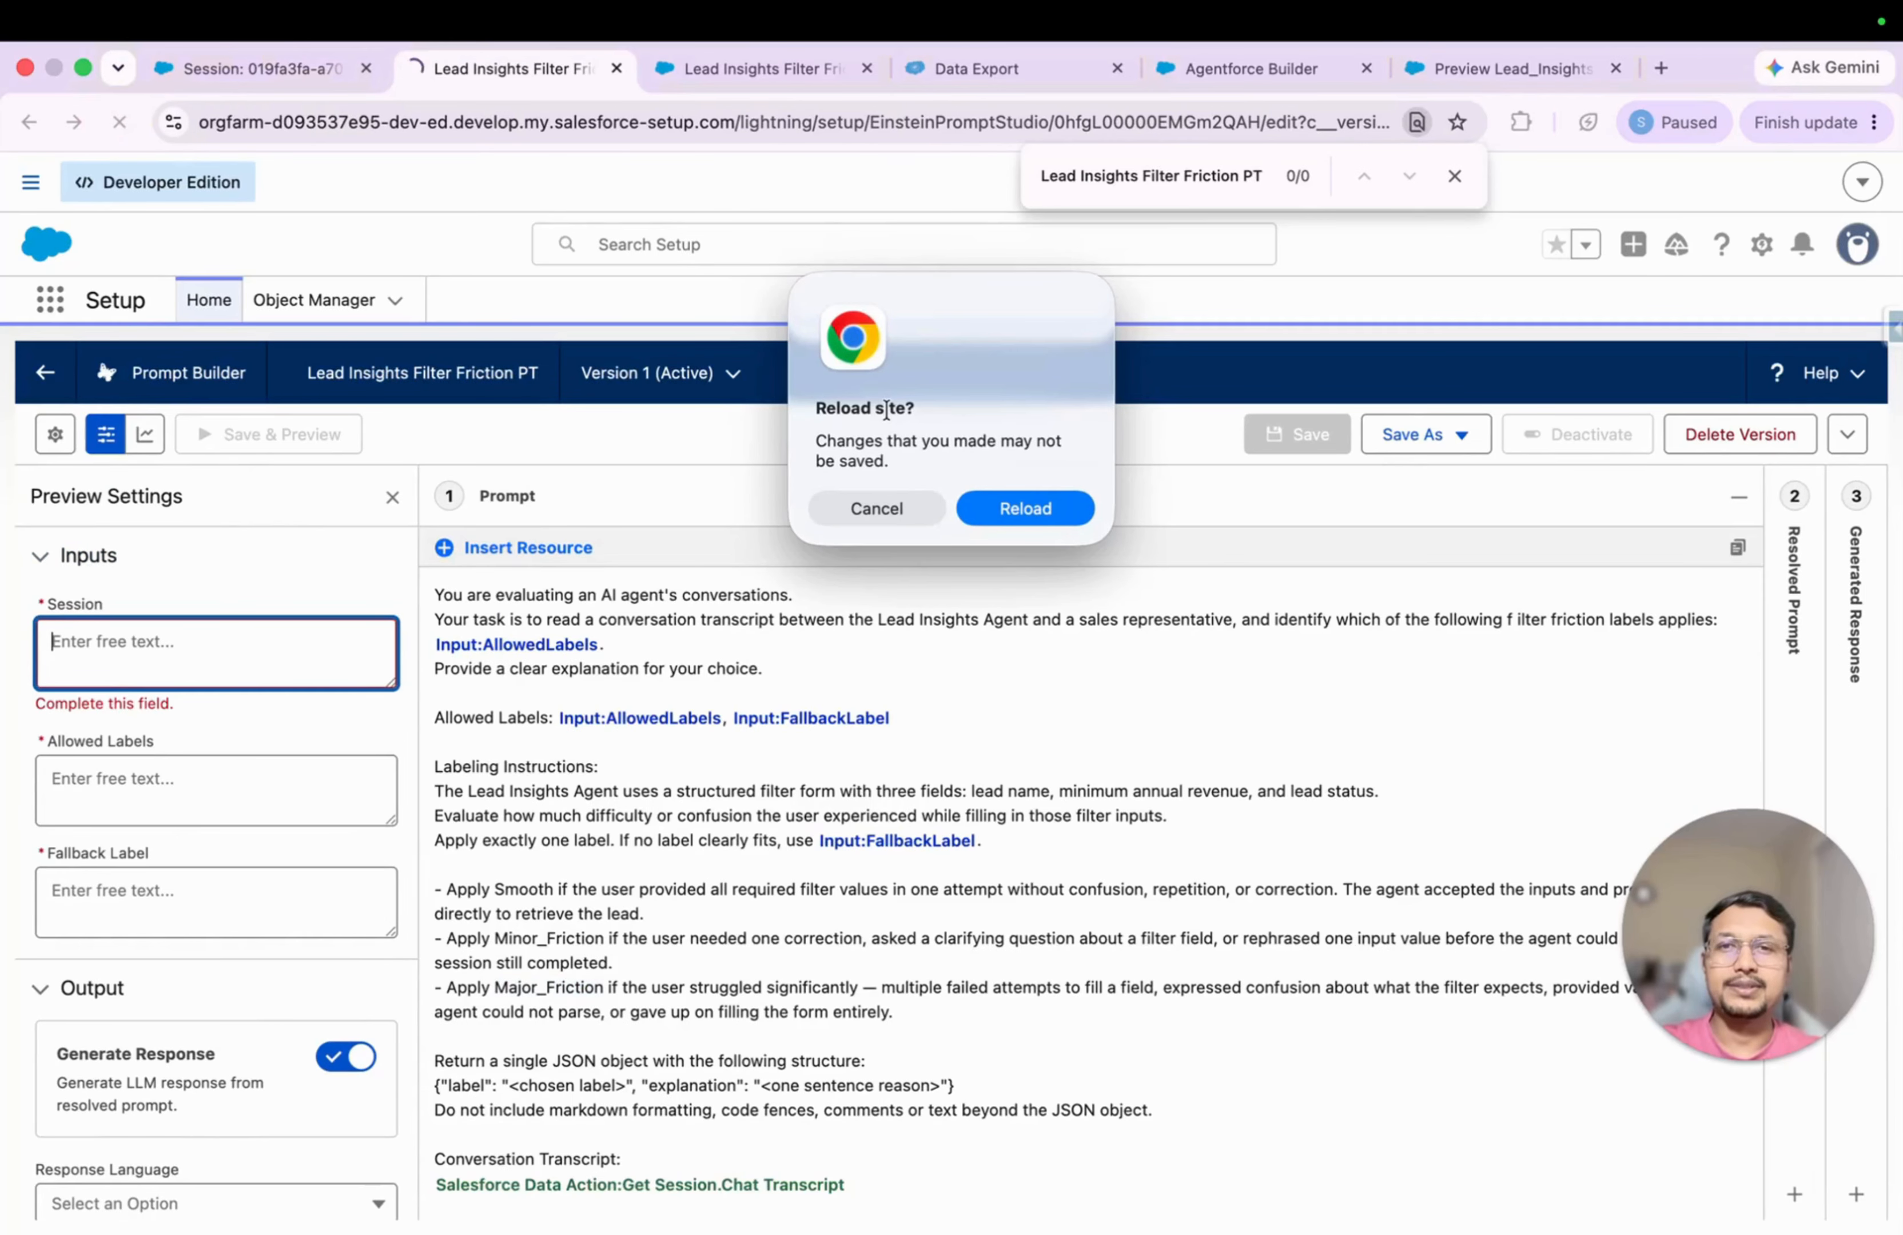
click(1025, 508)
click(746, 68)
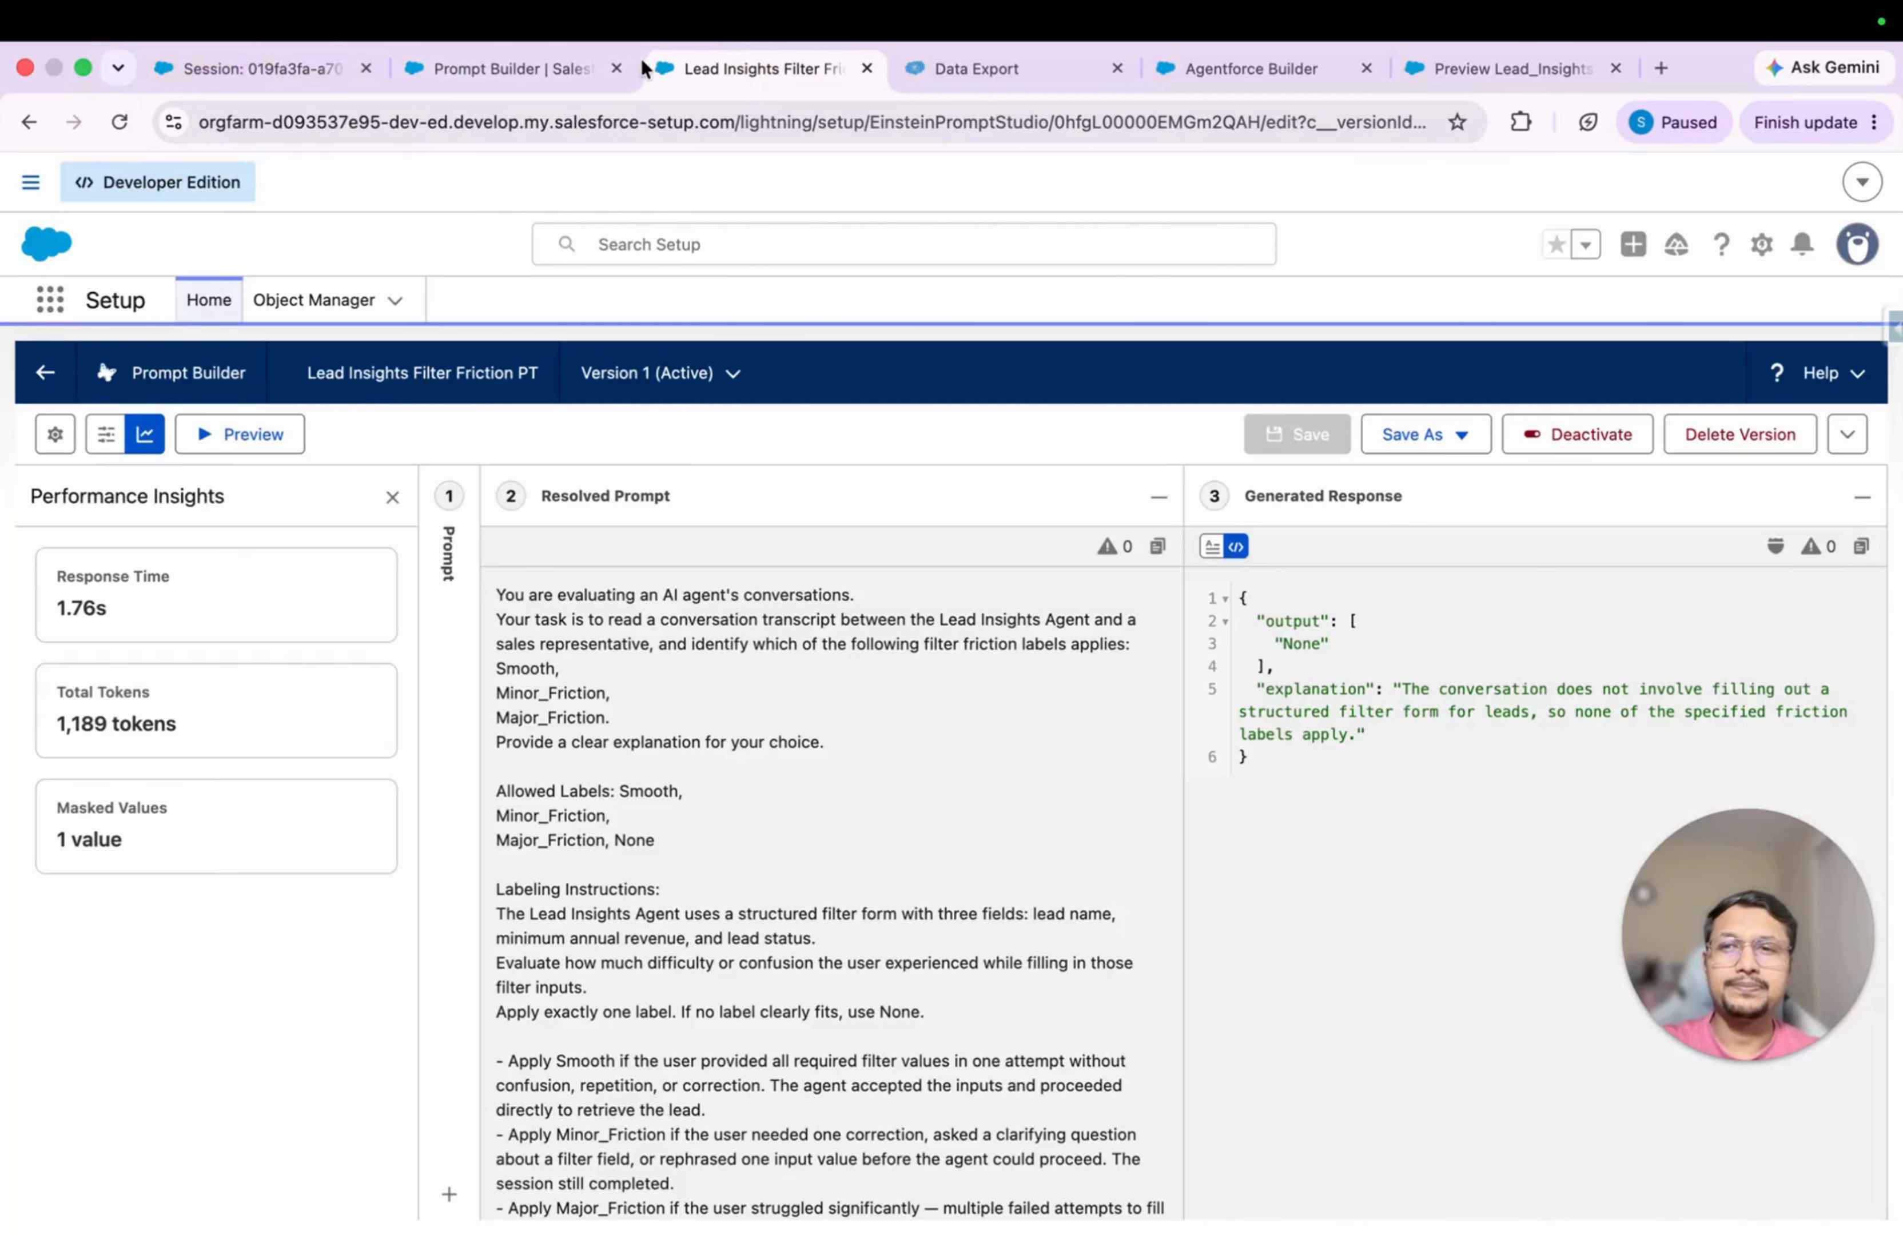
click(513, 68)
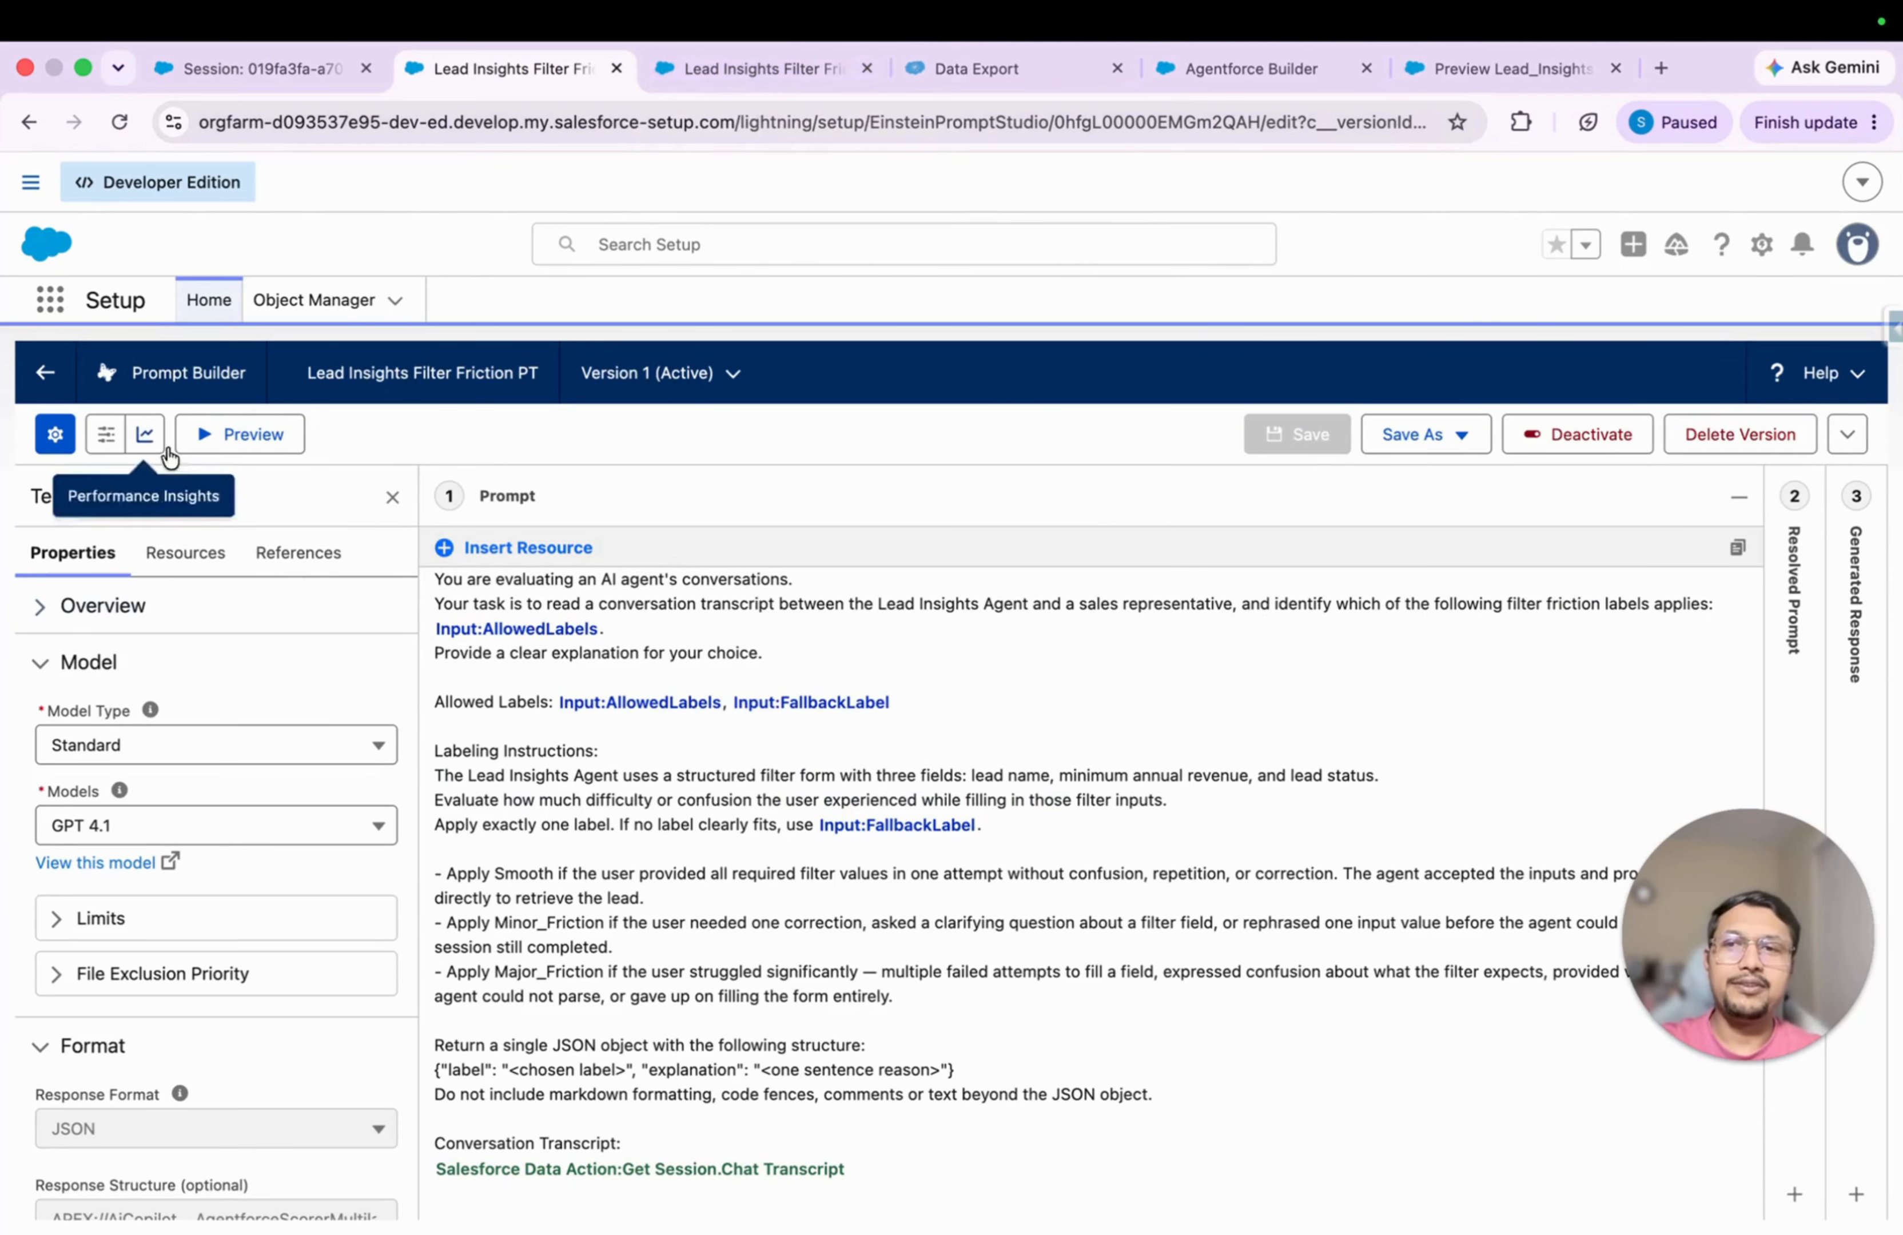
Step: Open the template's preview settings and check the required Session, Allowed Labels and Fallback Label inputs
click(215, 434)
click(297, 670)
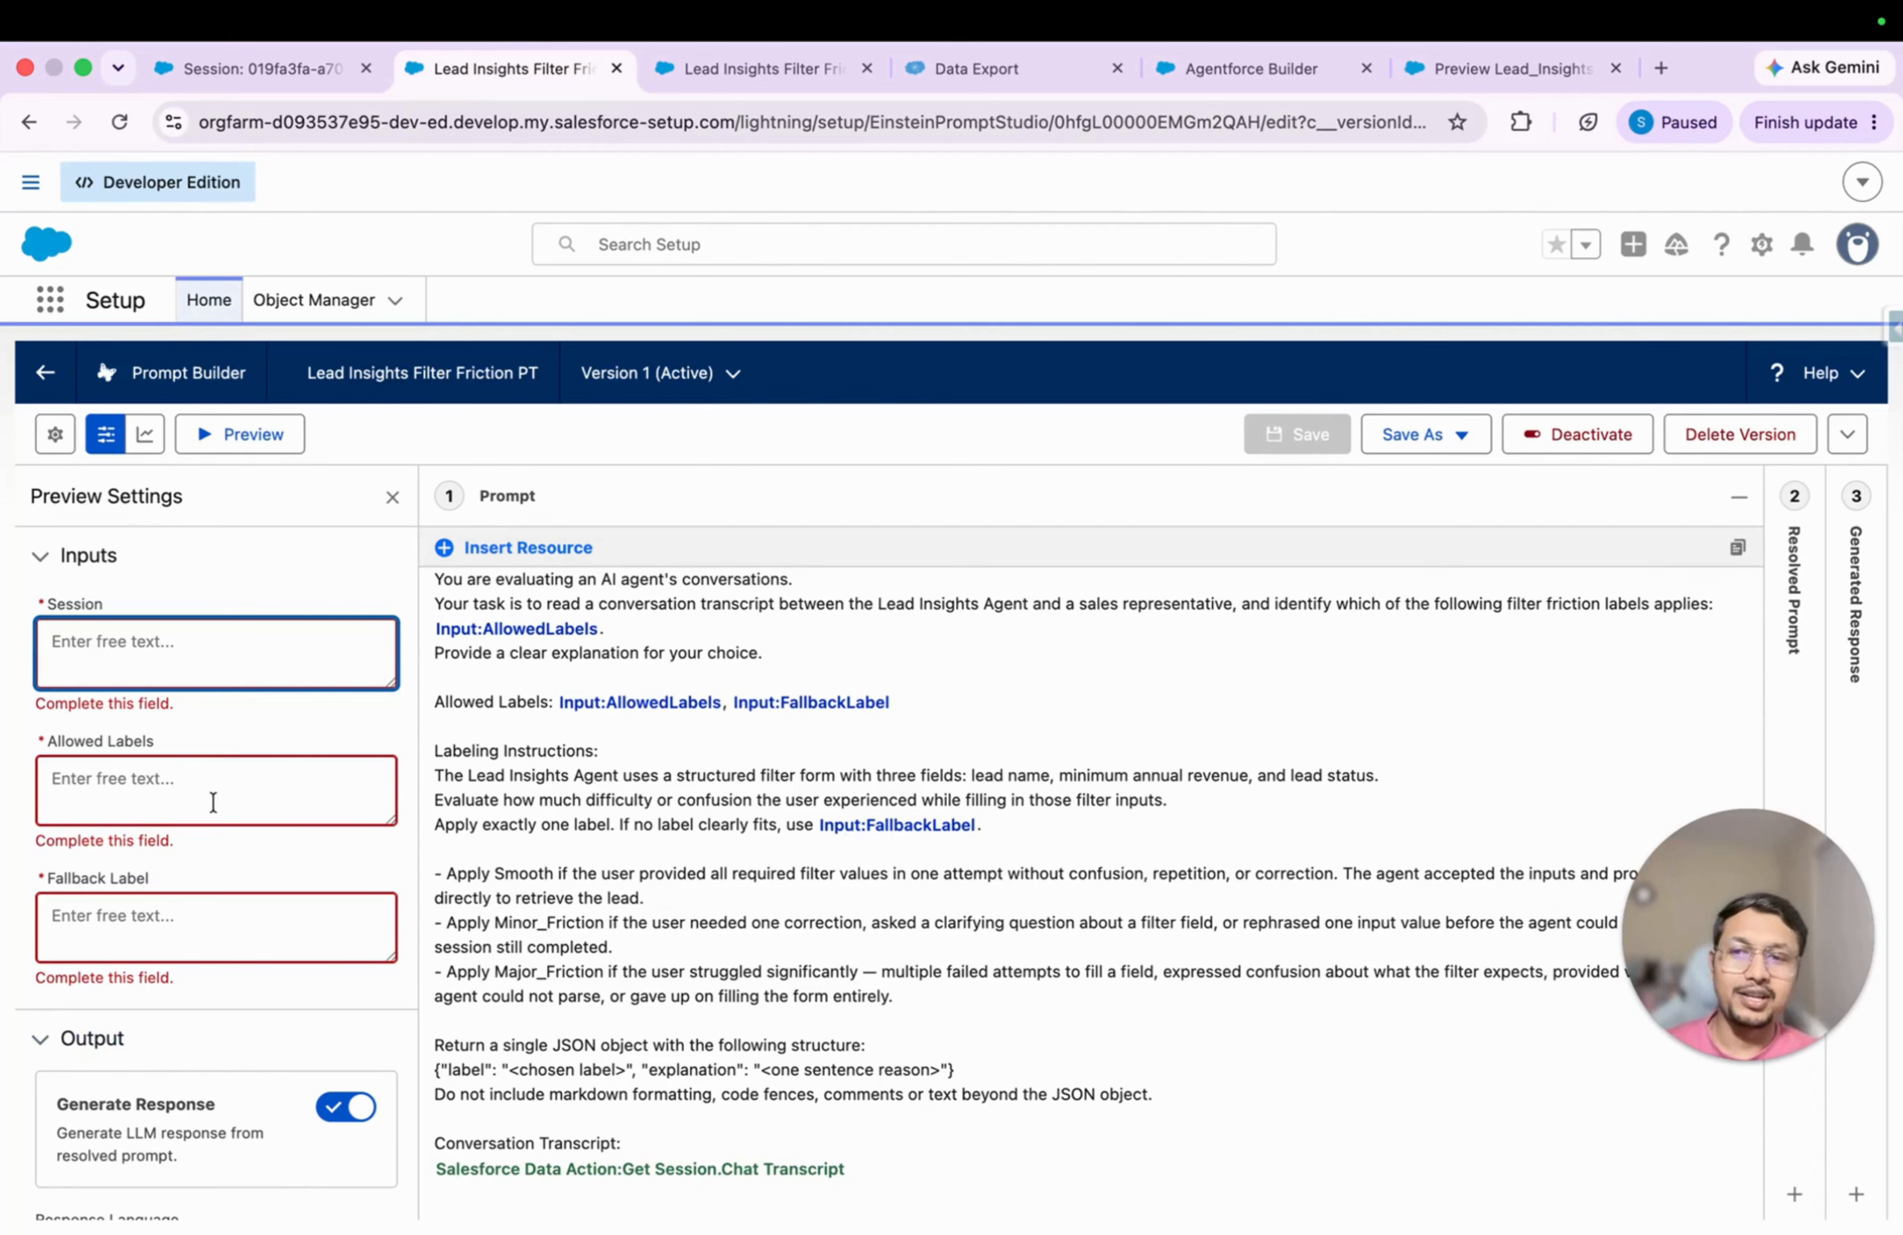
click(229, 914)
click(199, 665)
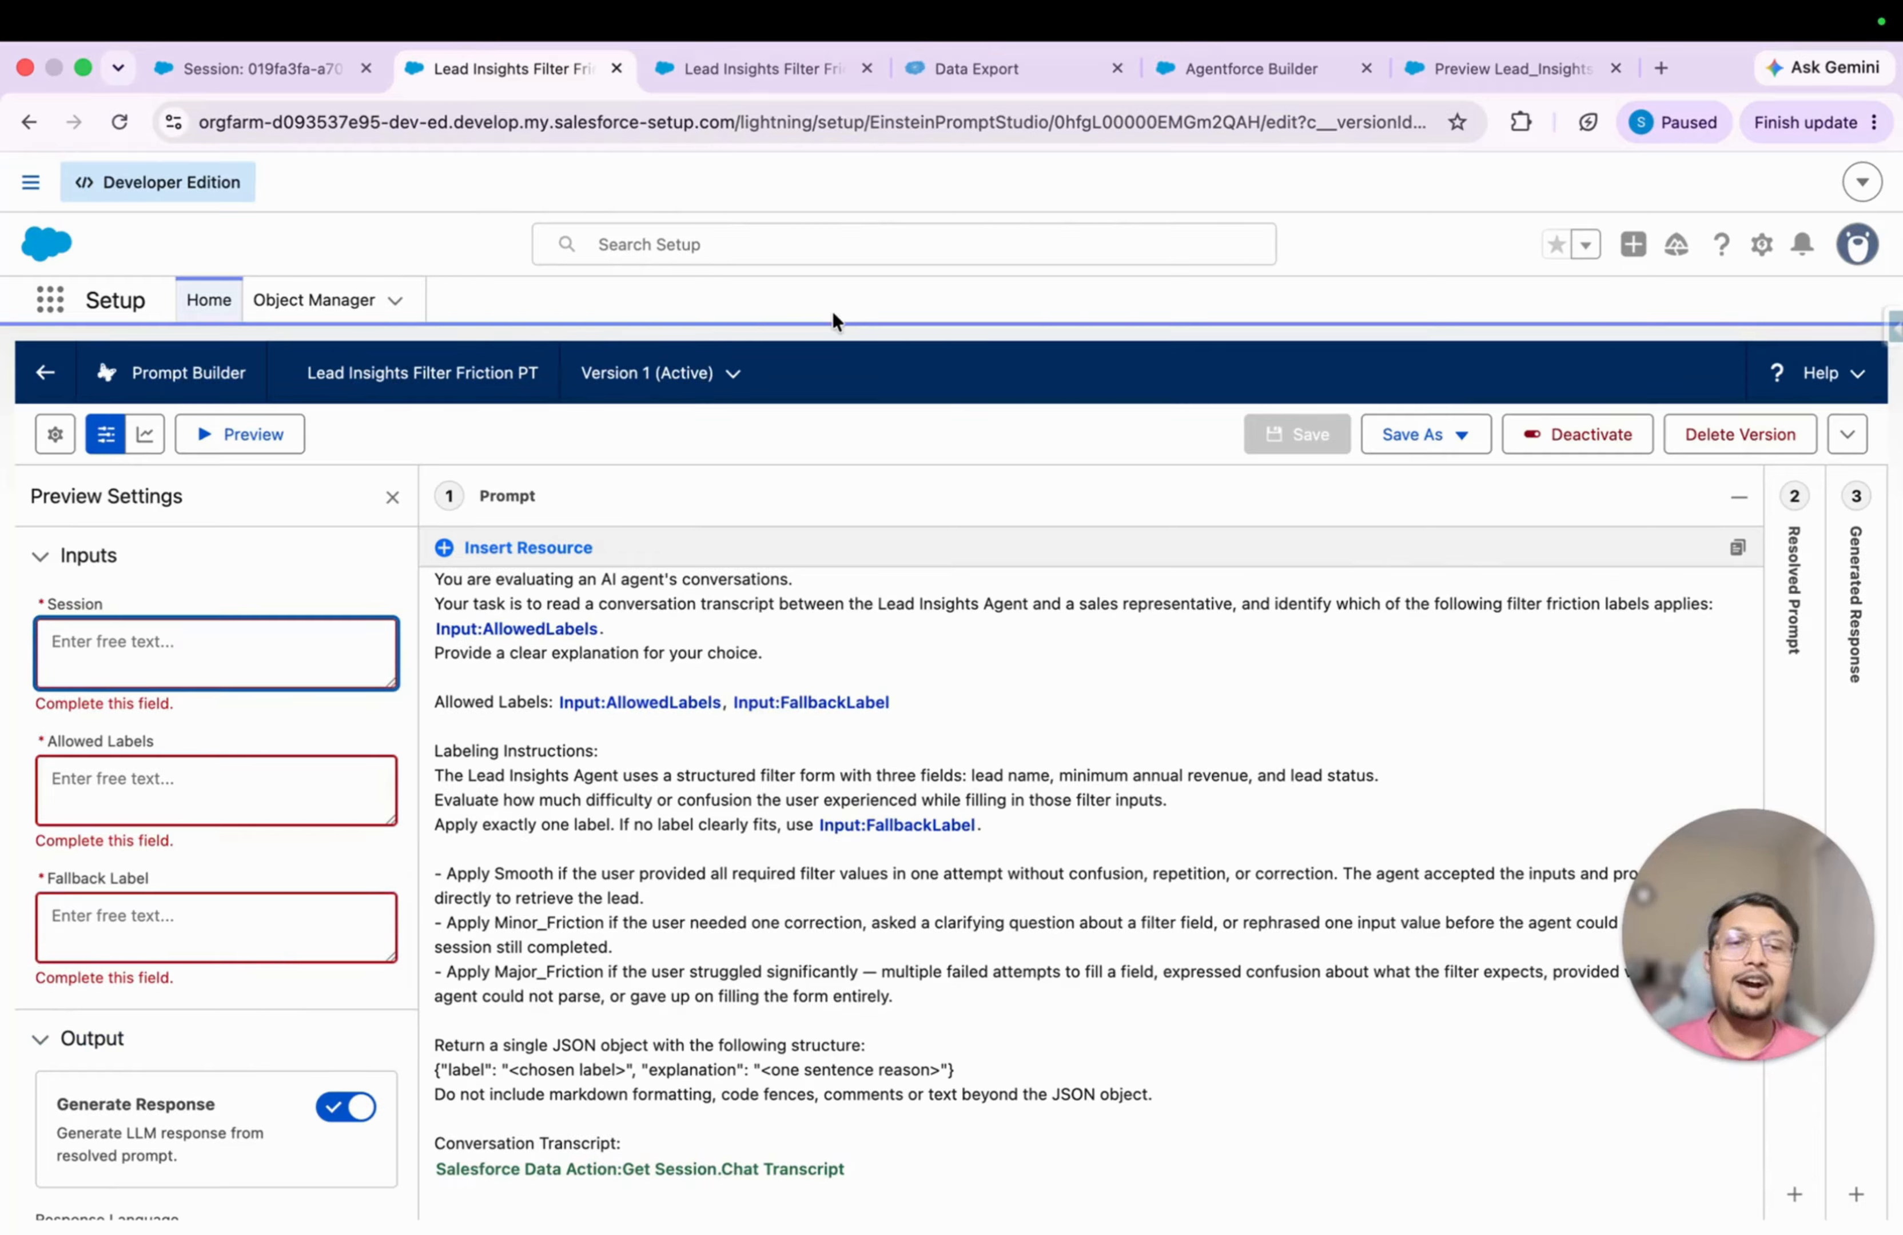
Step: Switch to Data Export, add AiJobRun.JobType to the AiJobRunItem query after Input and run the export
click(990, 68)
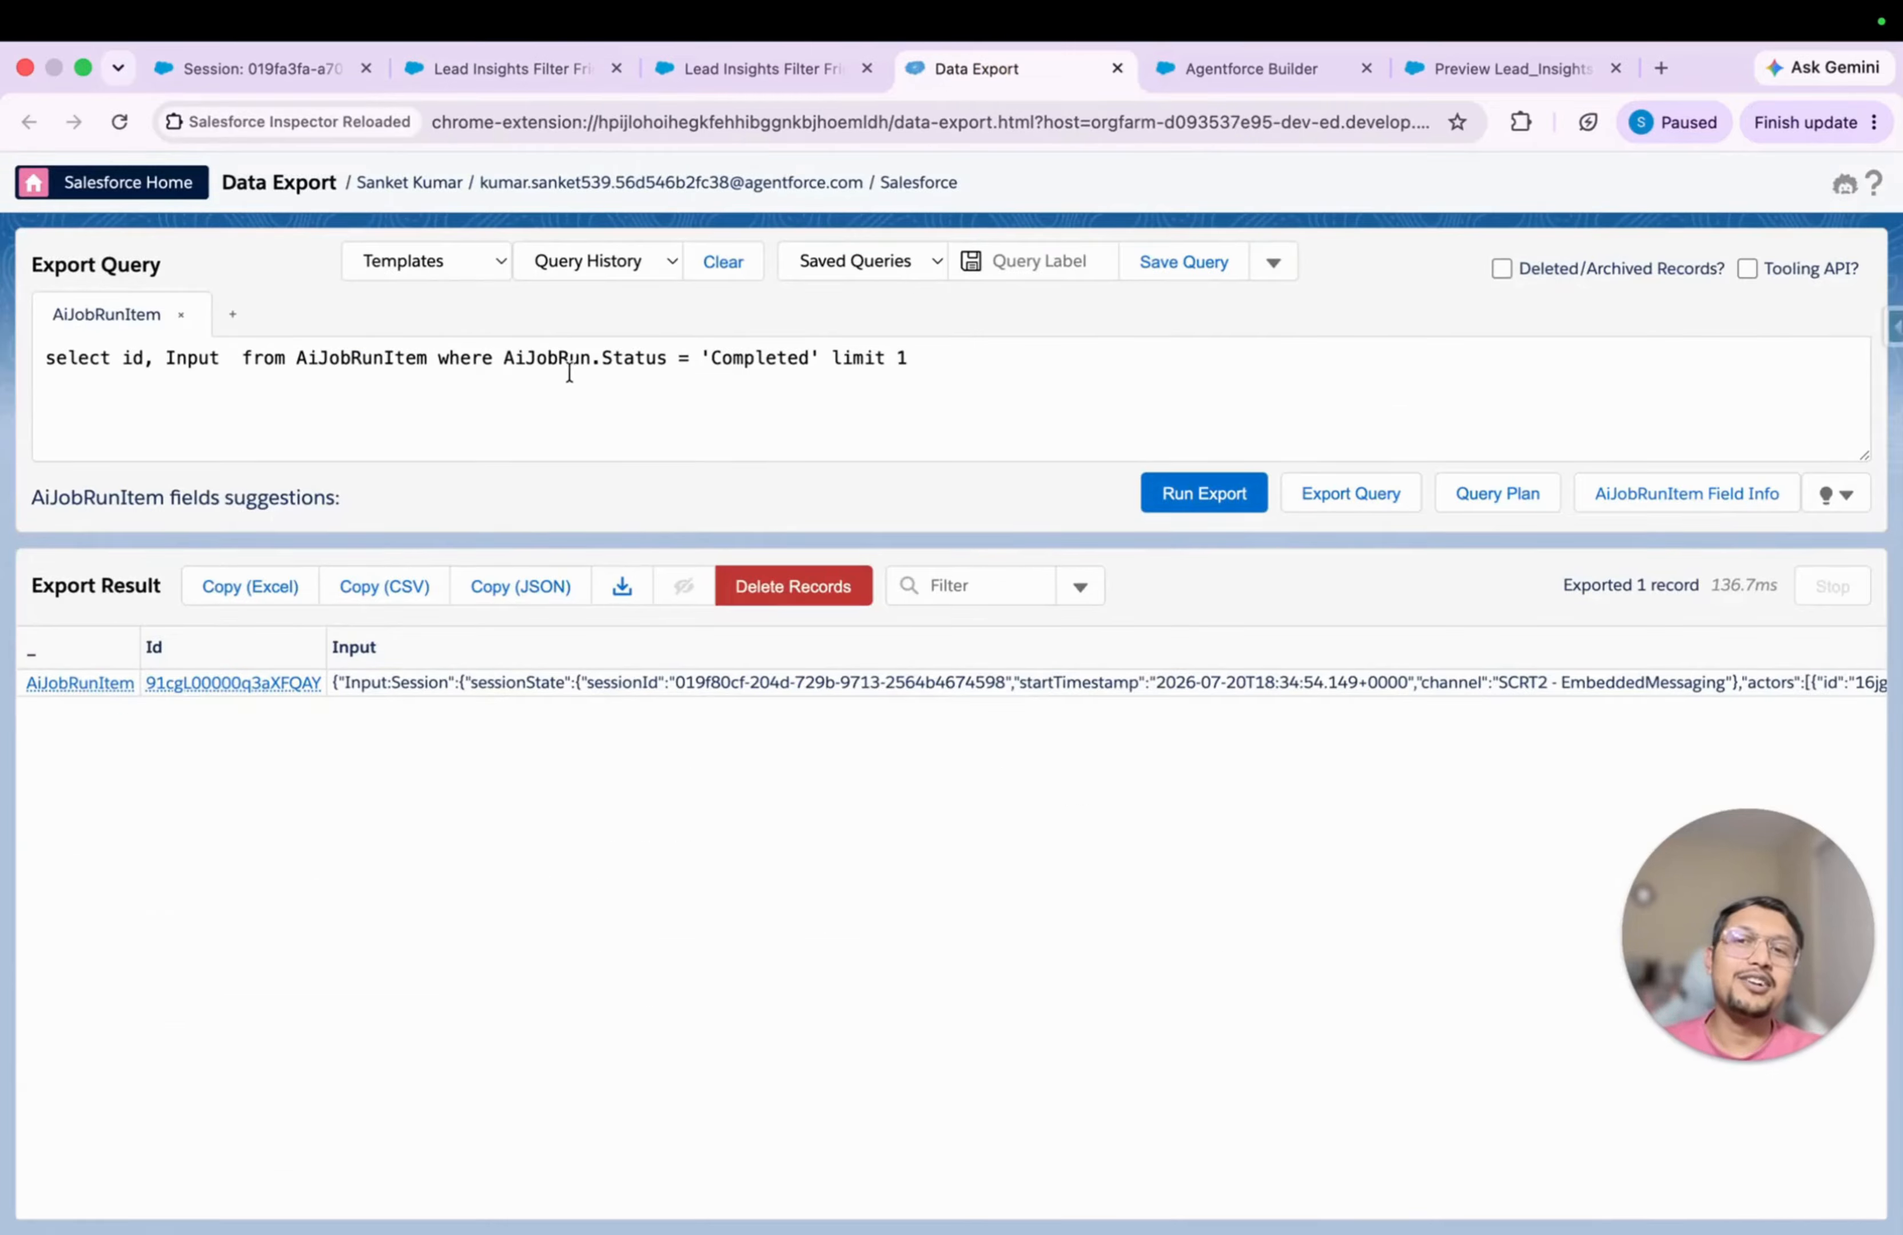
double_click(551, 359)
double_click(342, 365)
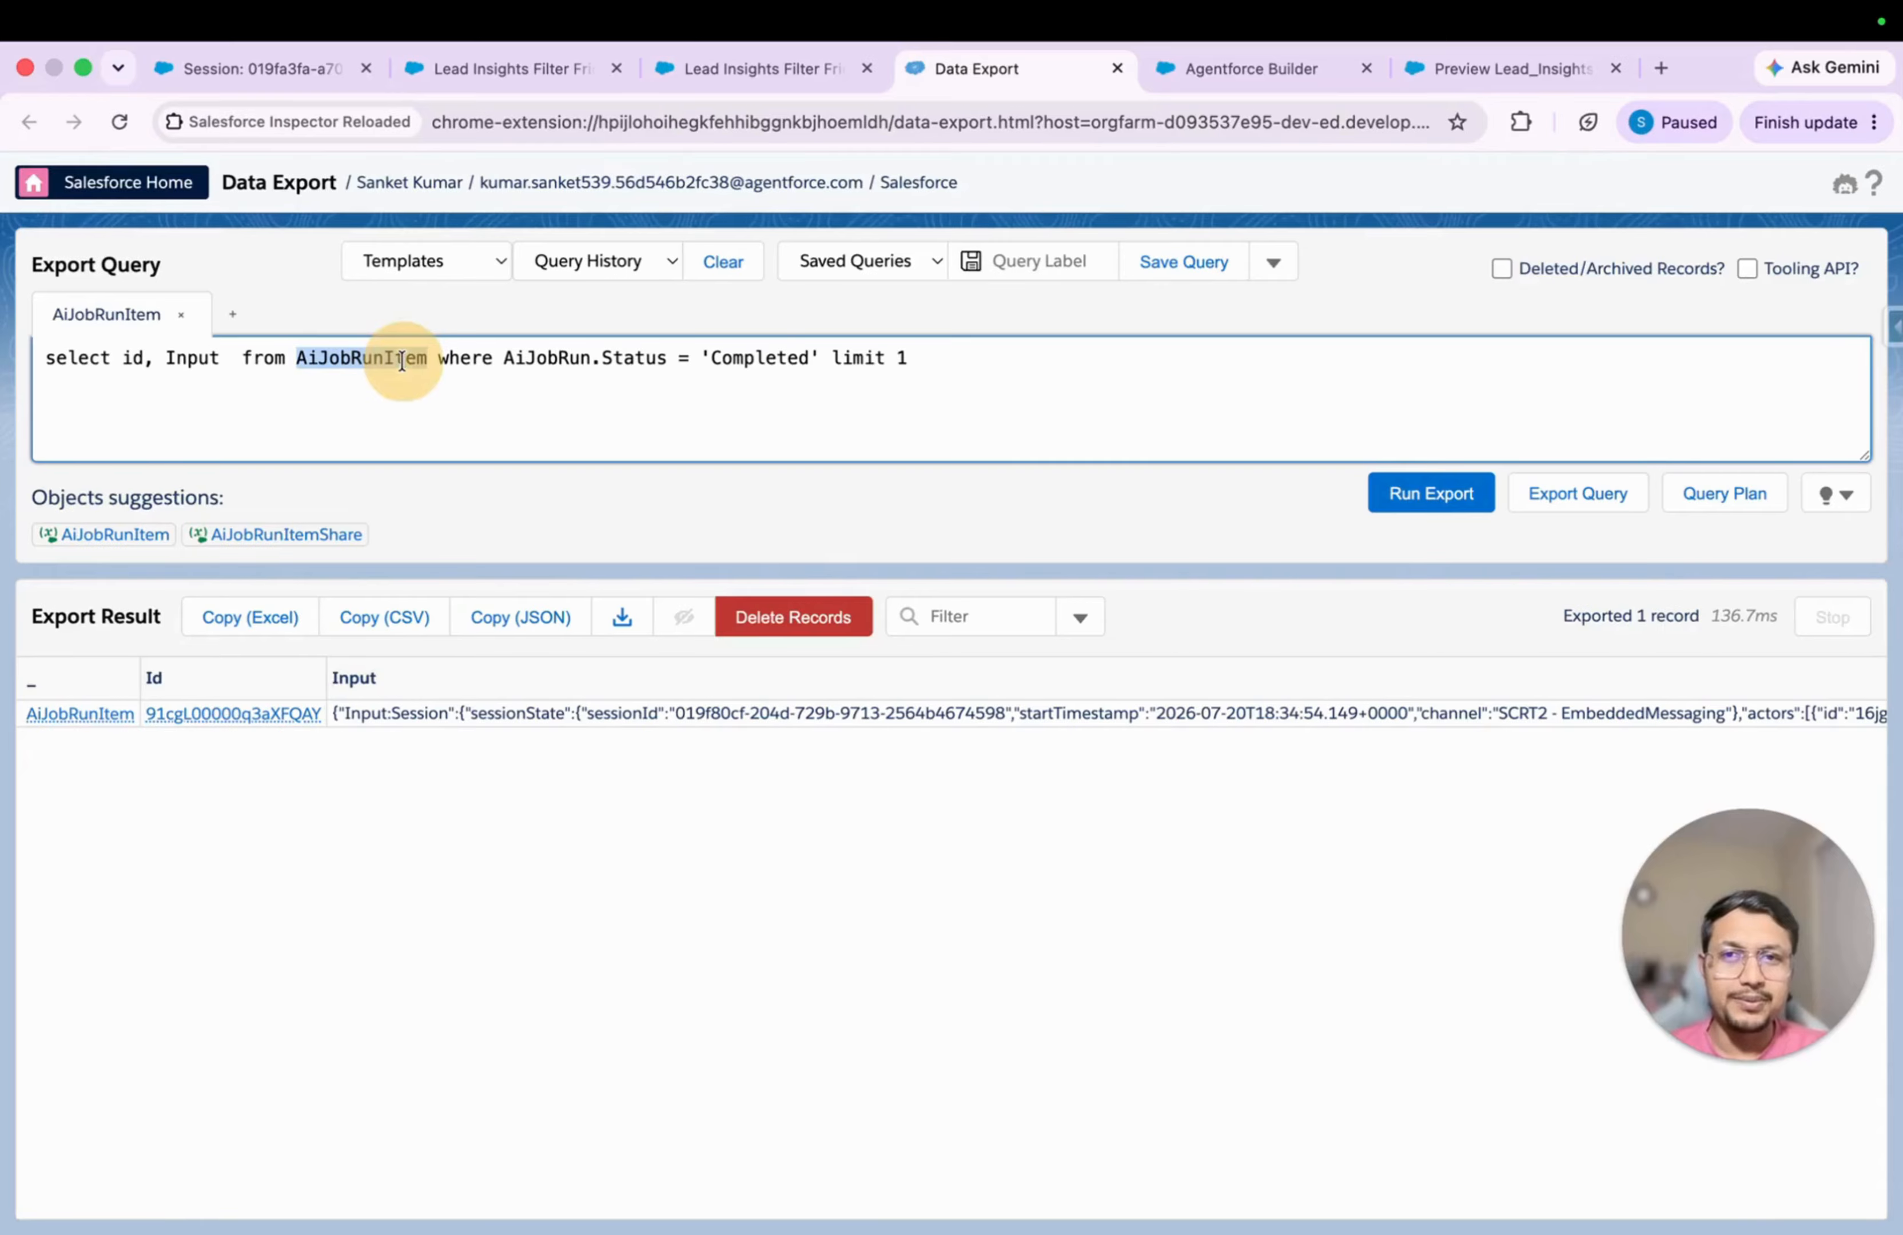
click(230, 358)
text(, aijob)
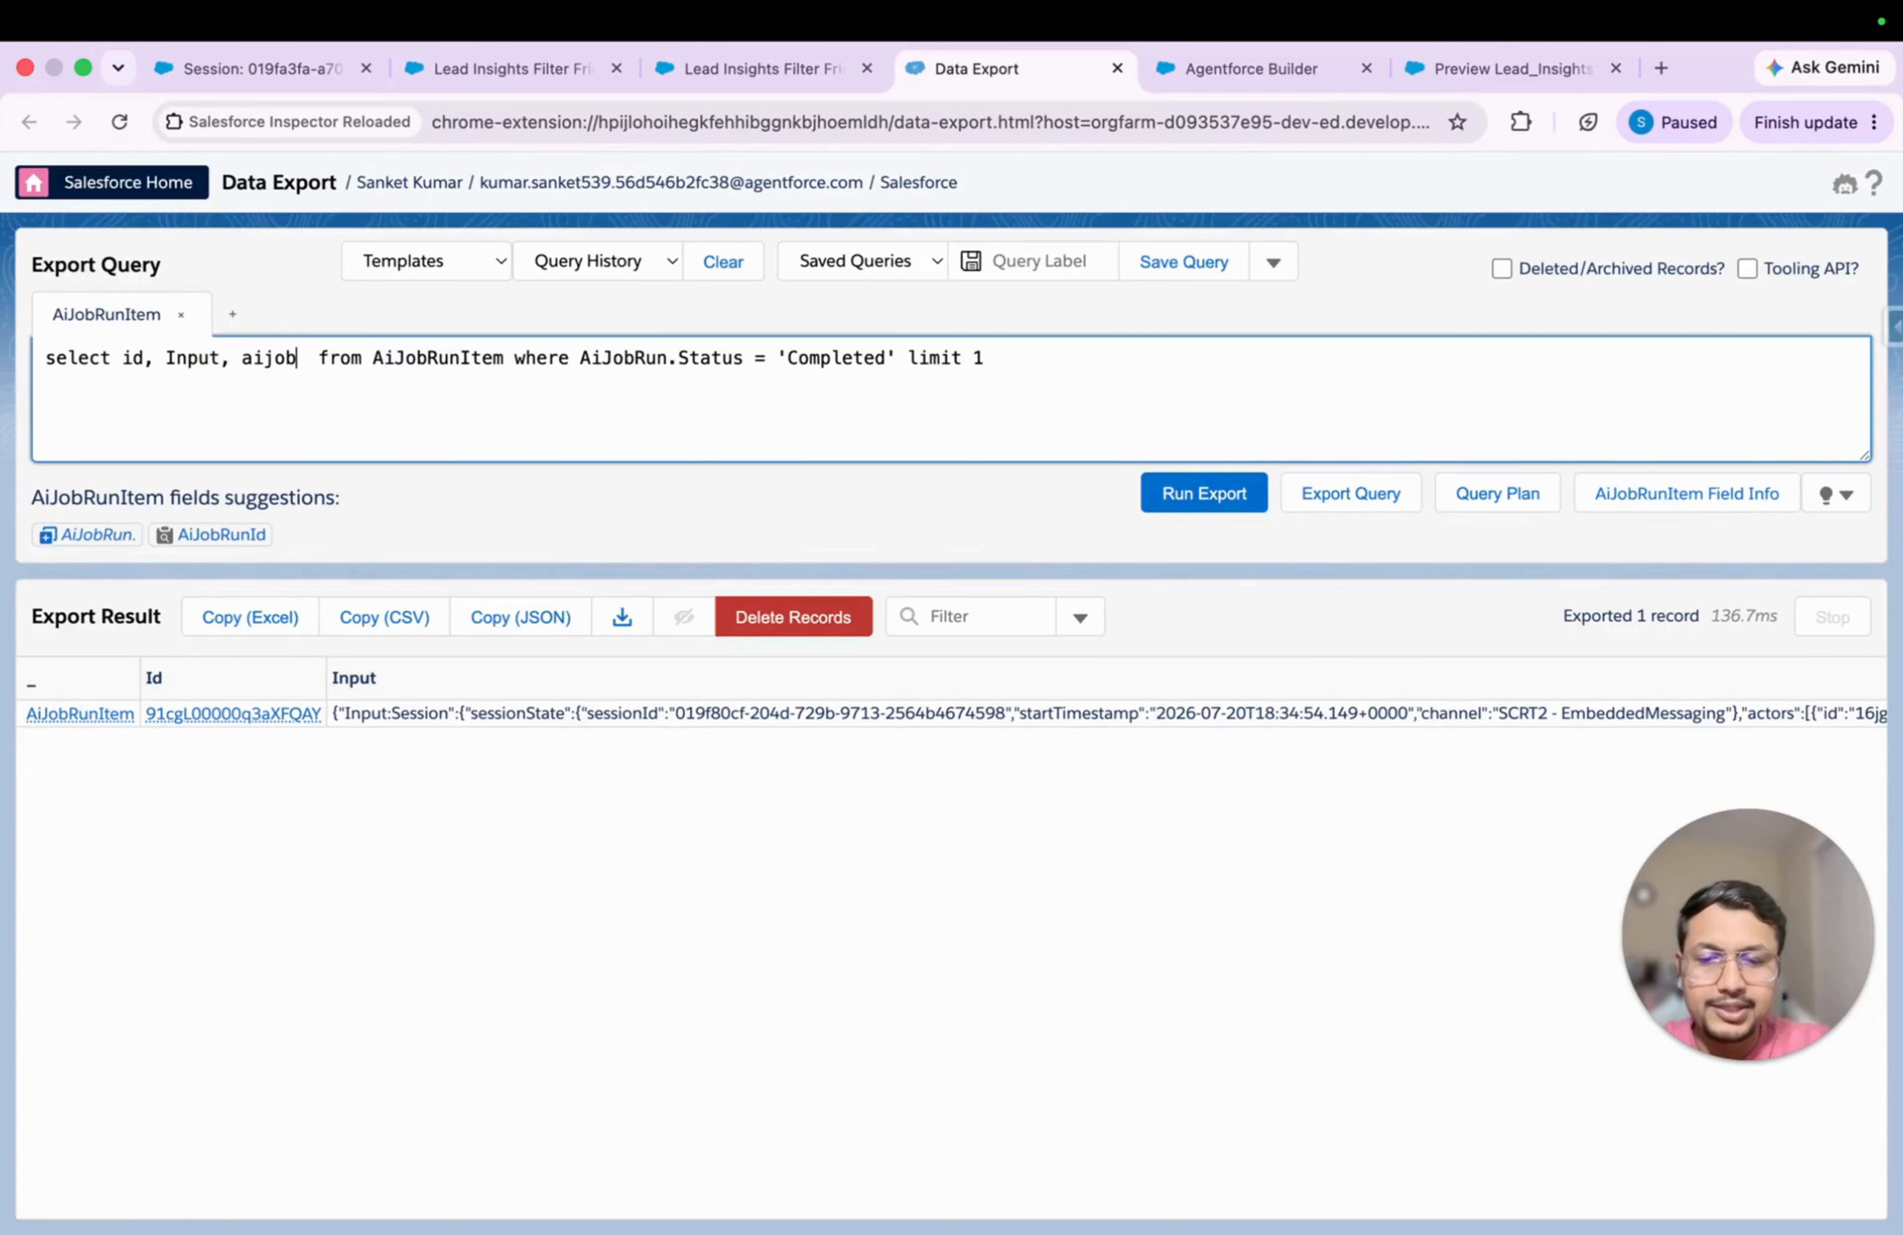
click(96, 536)
text(ty)
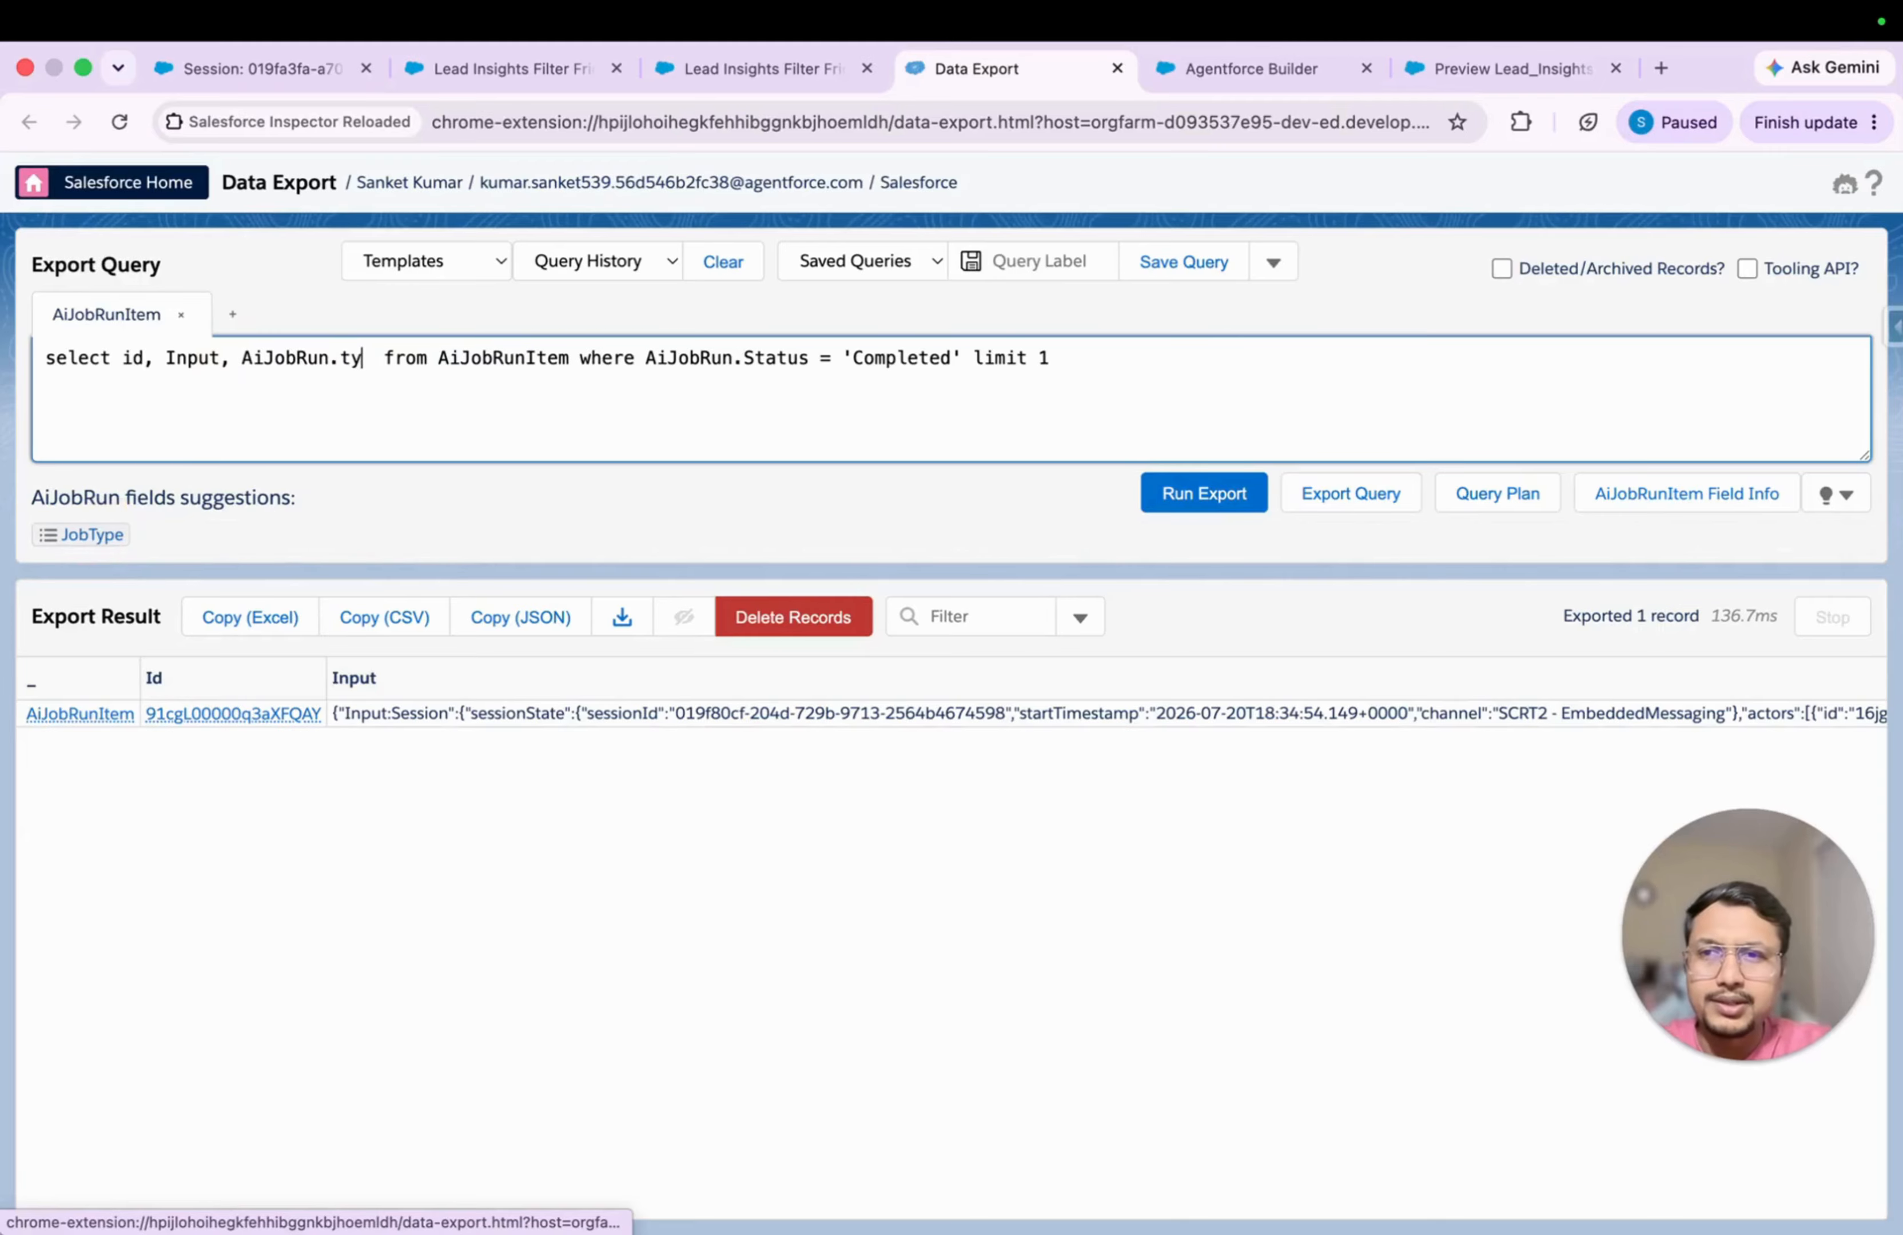
click(84, 534)
click(1240, 494)
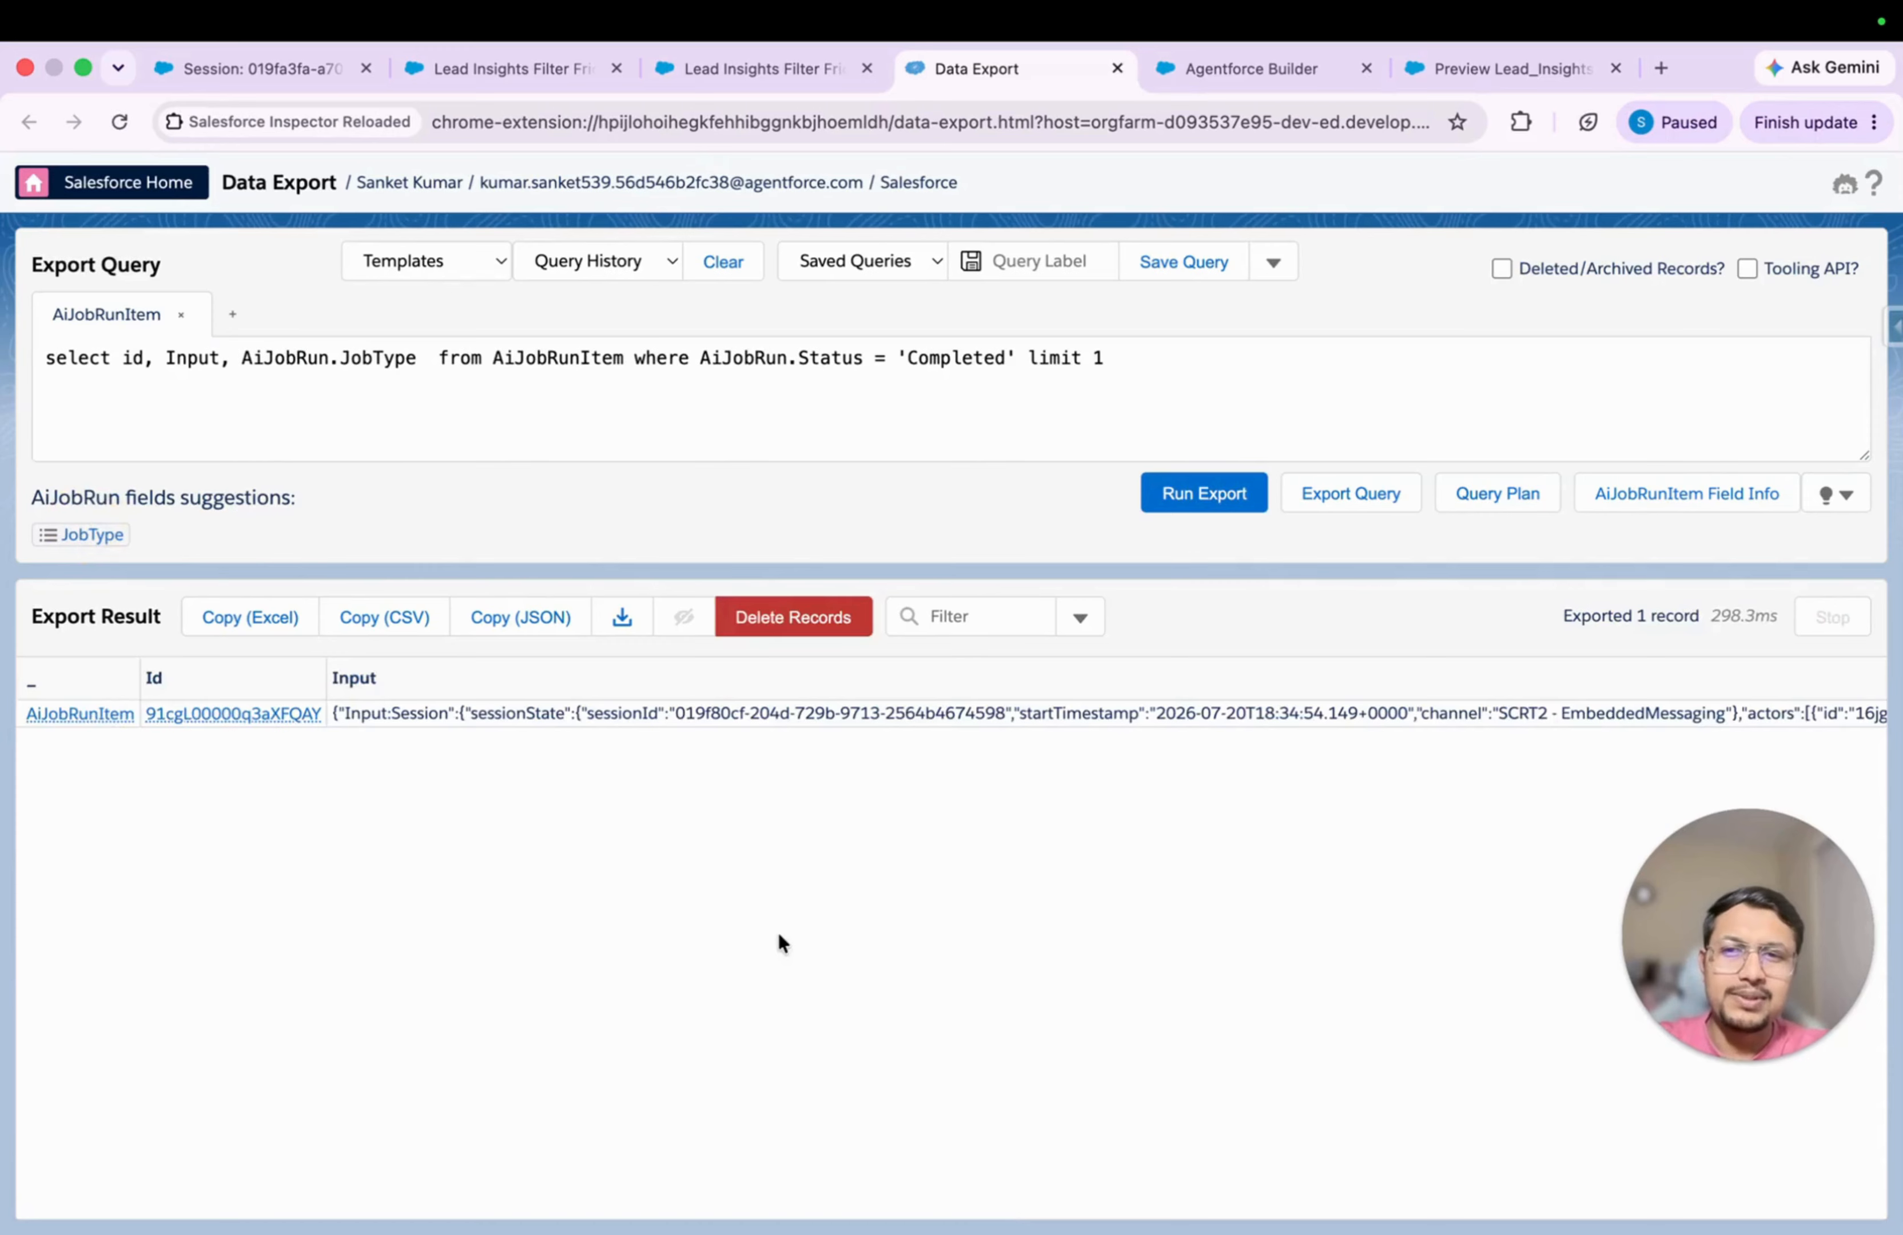
Step: Move the Input field after AiJobRun.JobType in the query's select list and run the export again
drag(167, 357, 233, 356)
key(BackSpace)
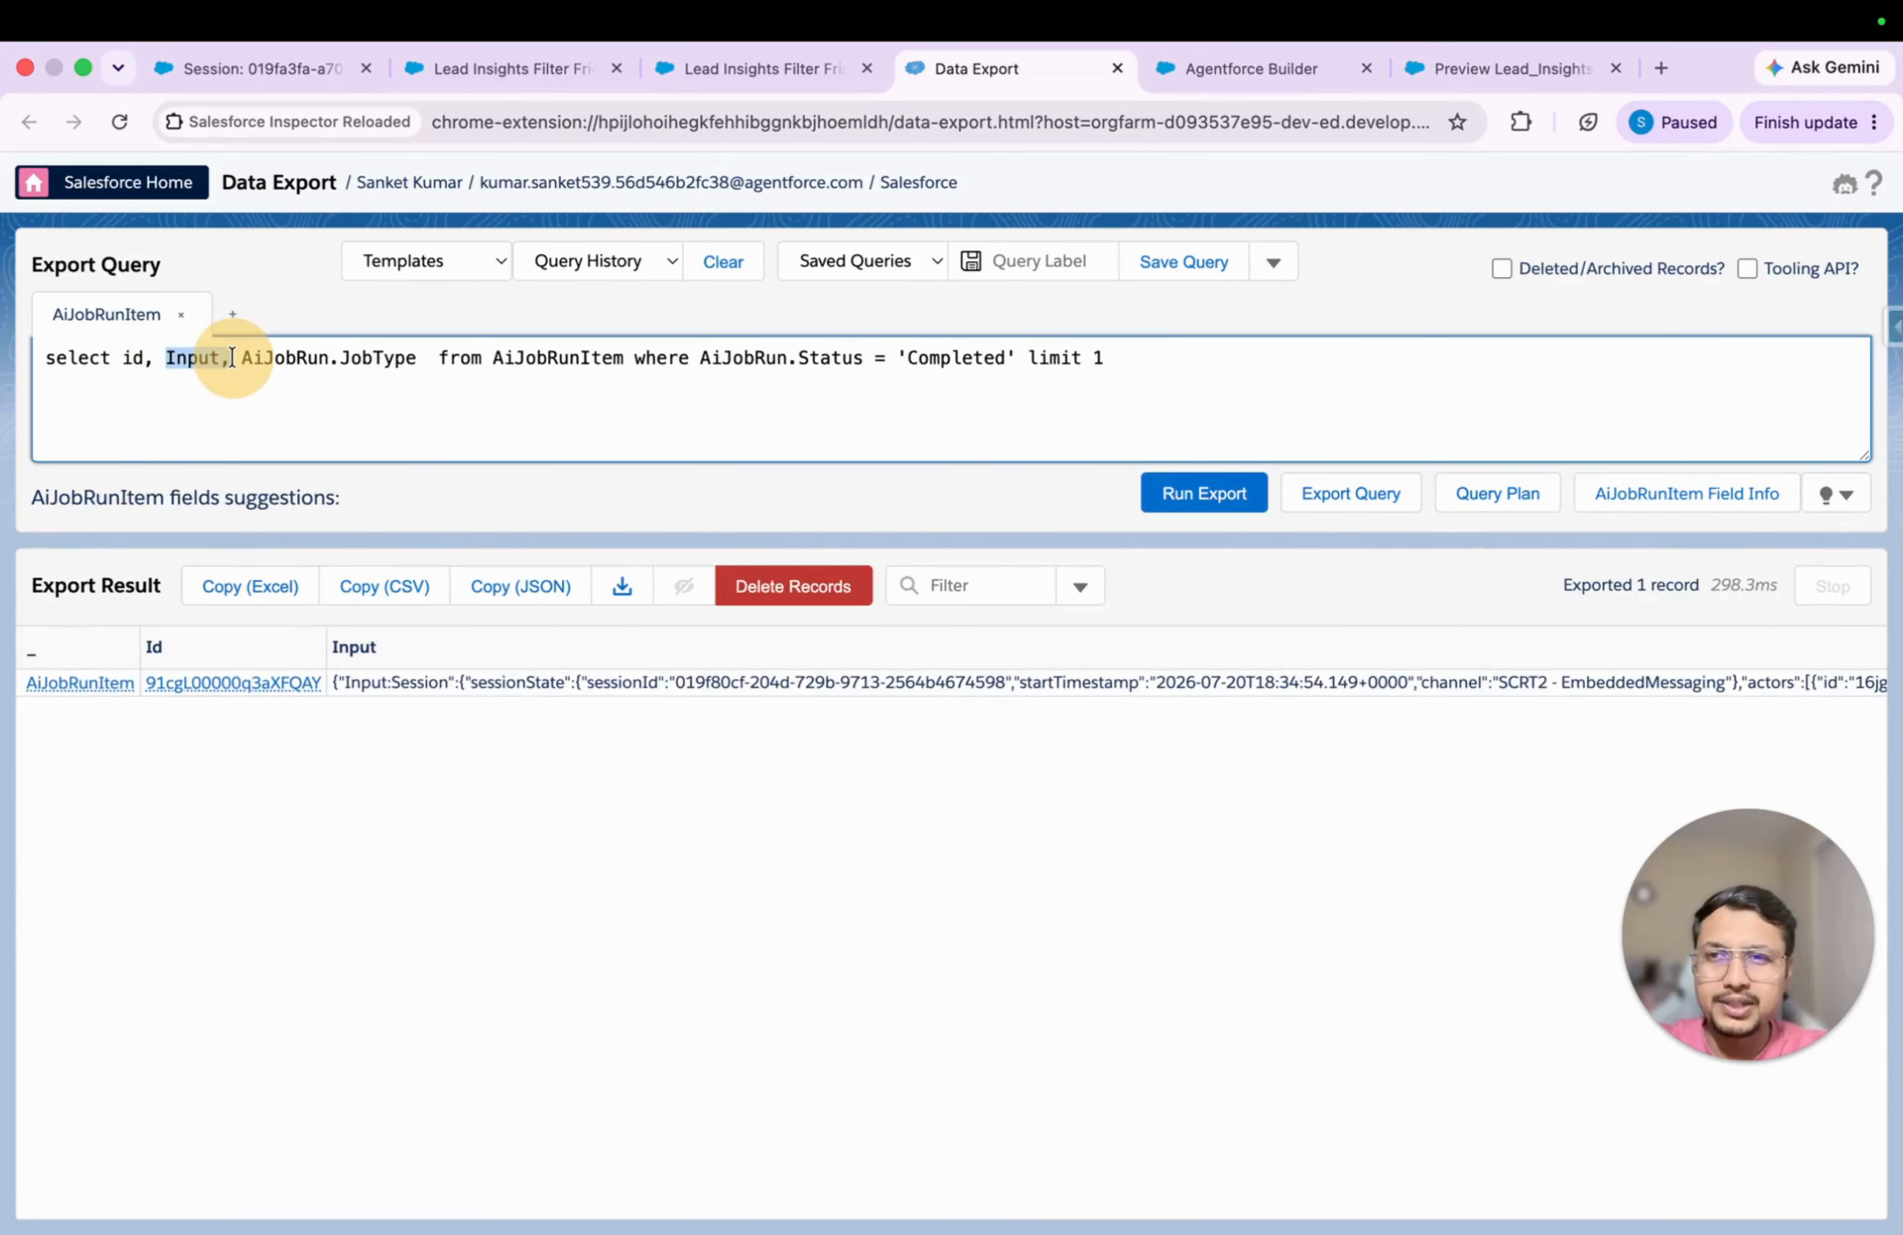
click(362, 358)
text(, Input,)
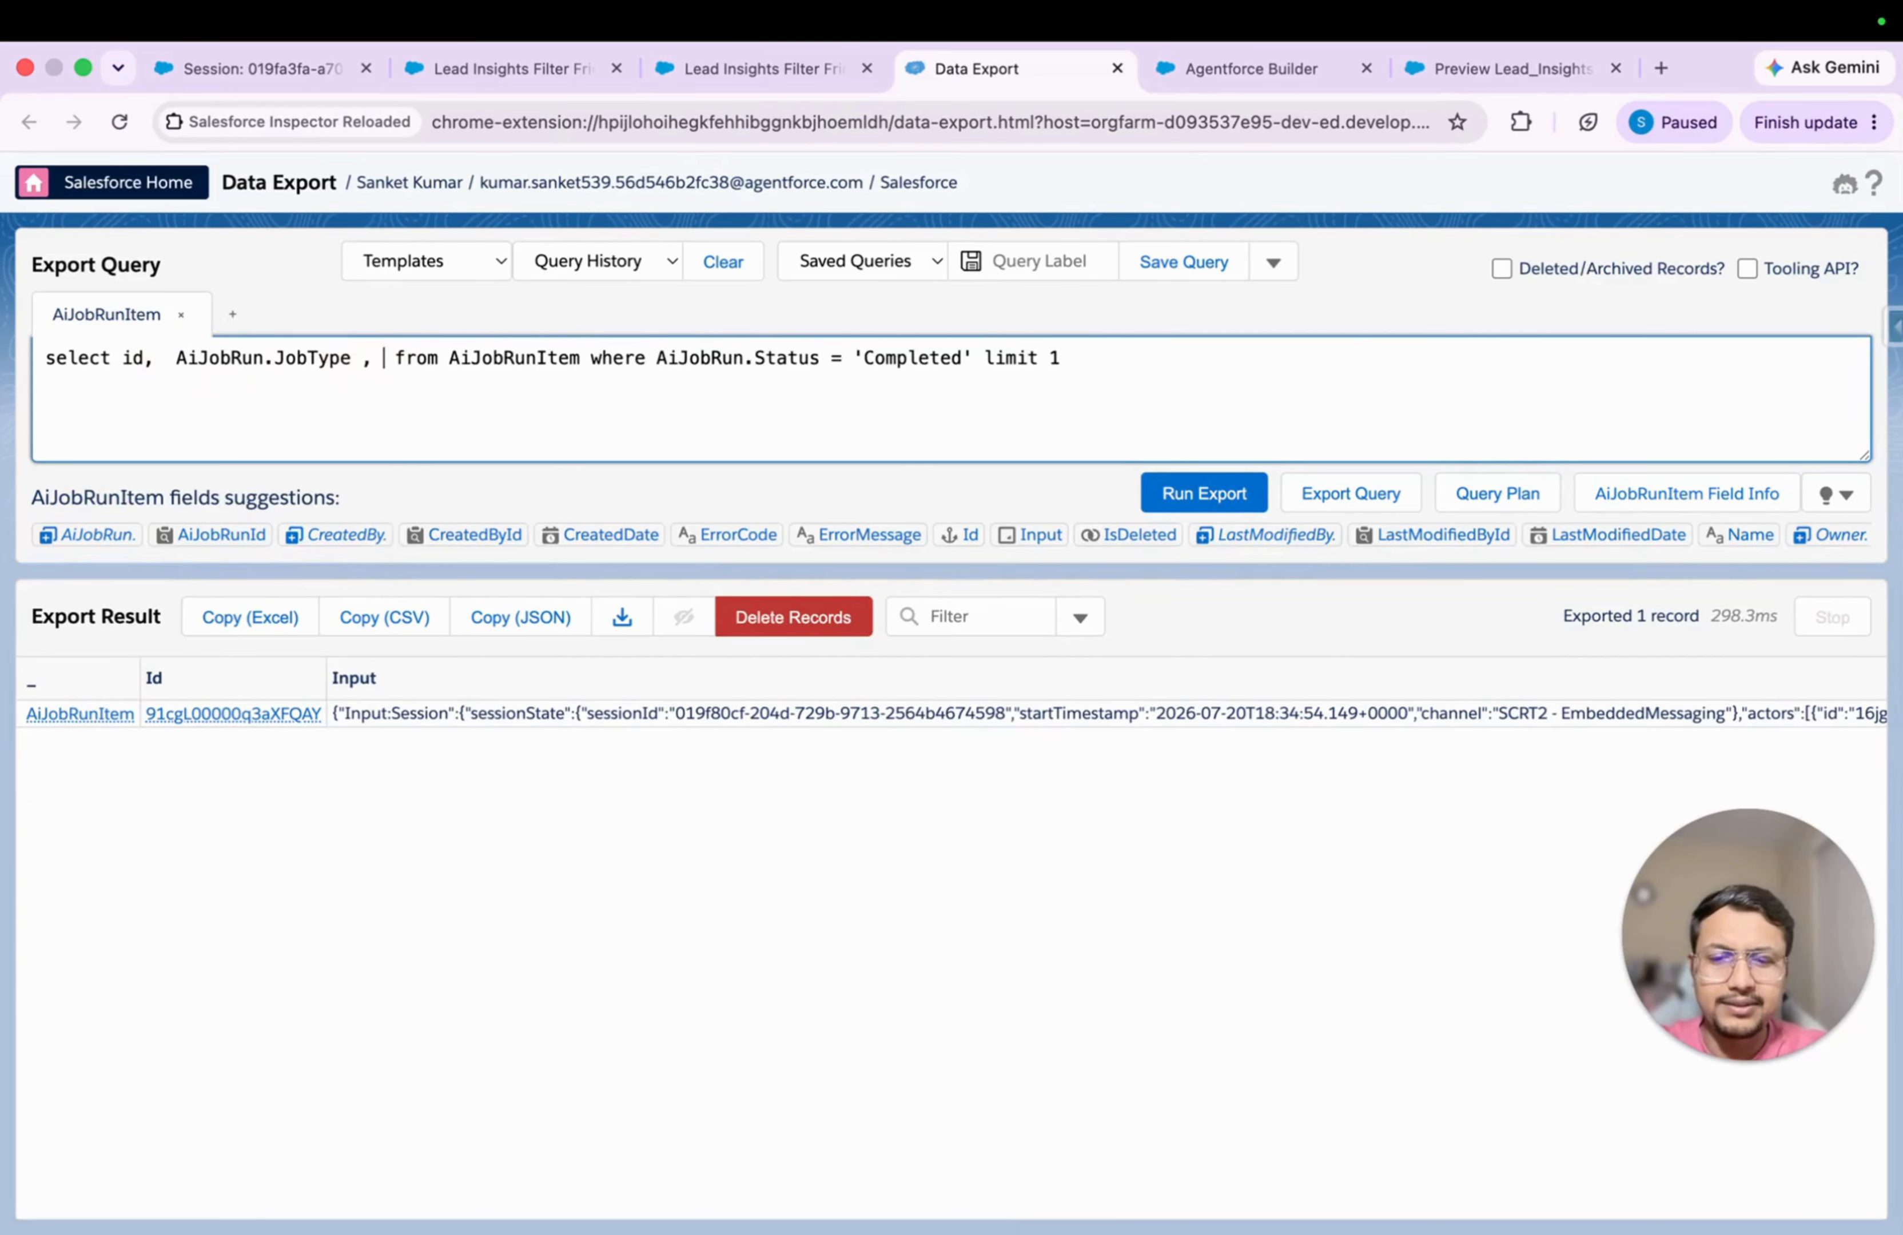
key(BackSpace)
click(1189, 492)
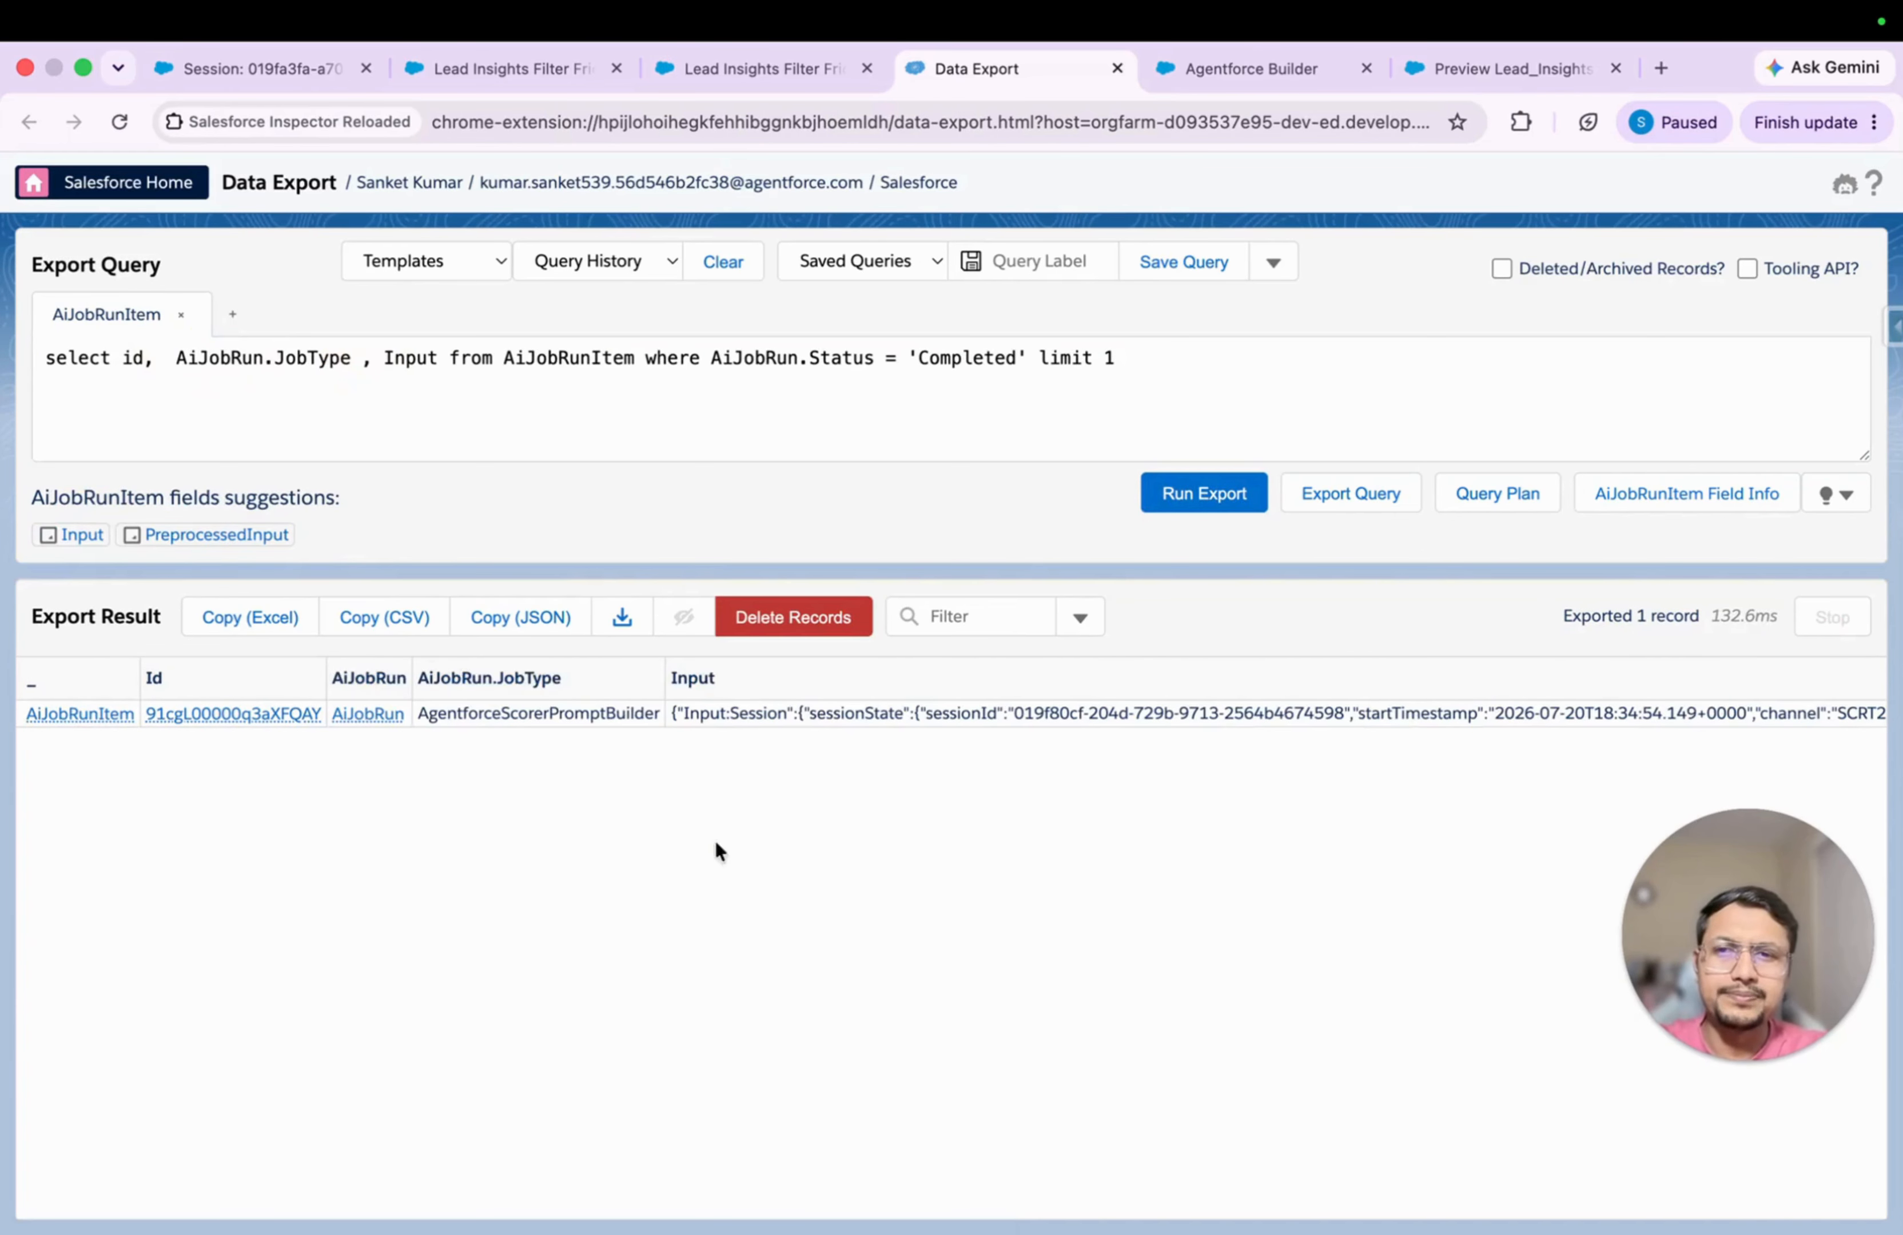
Step: Examine the exported record's job type and the session JSON in its Input column
double_click(480, 722)
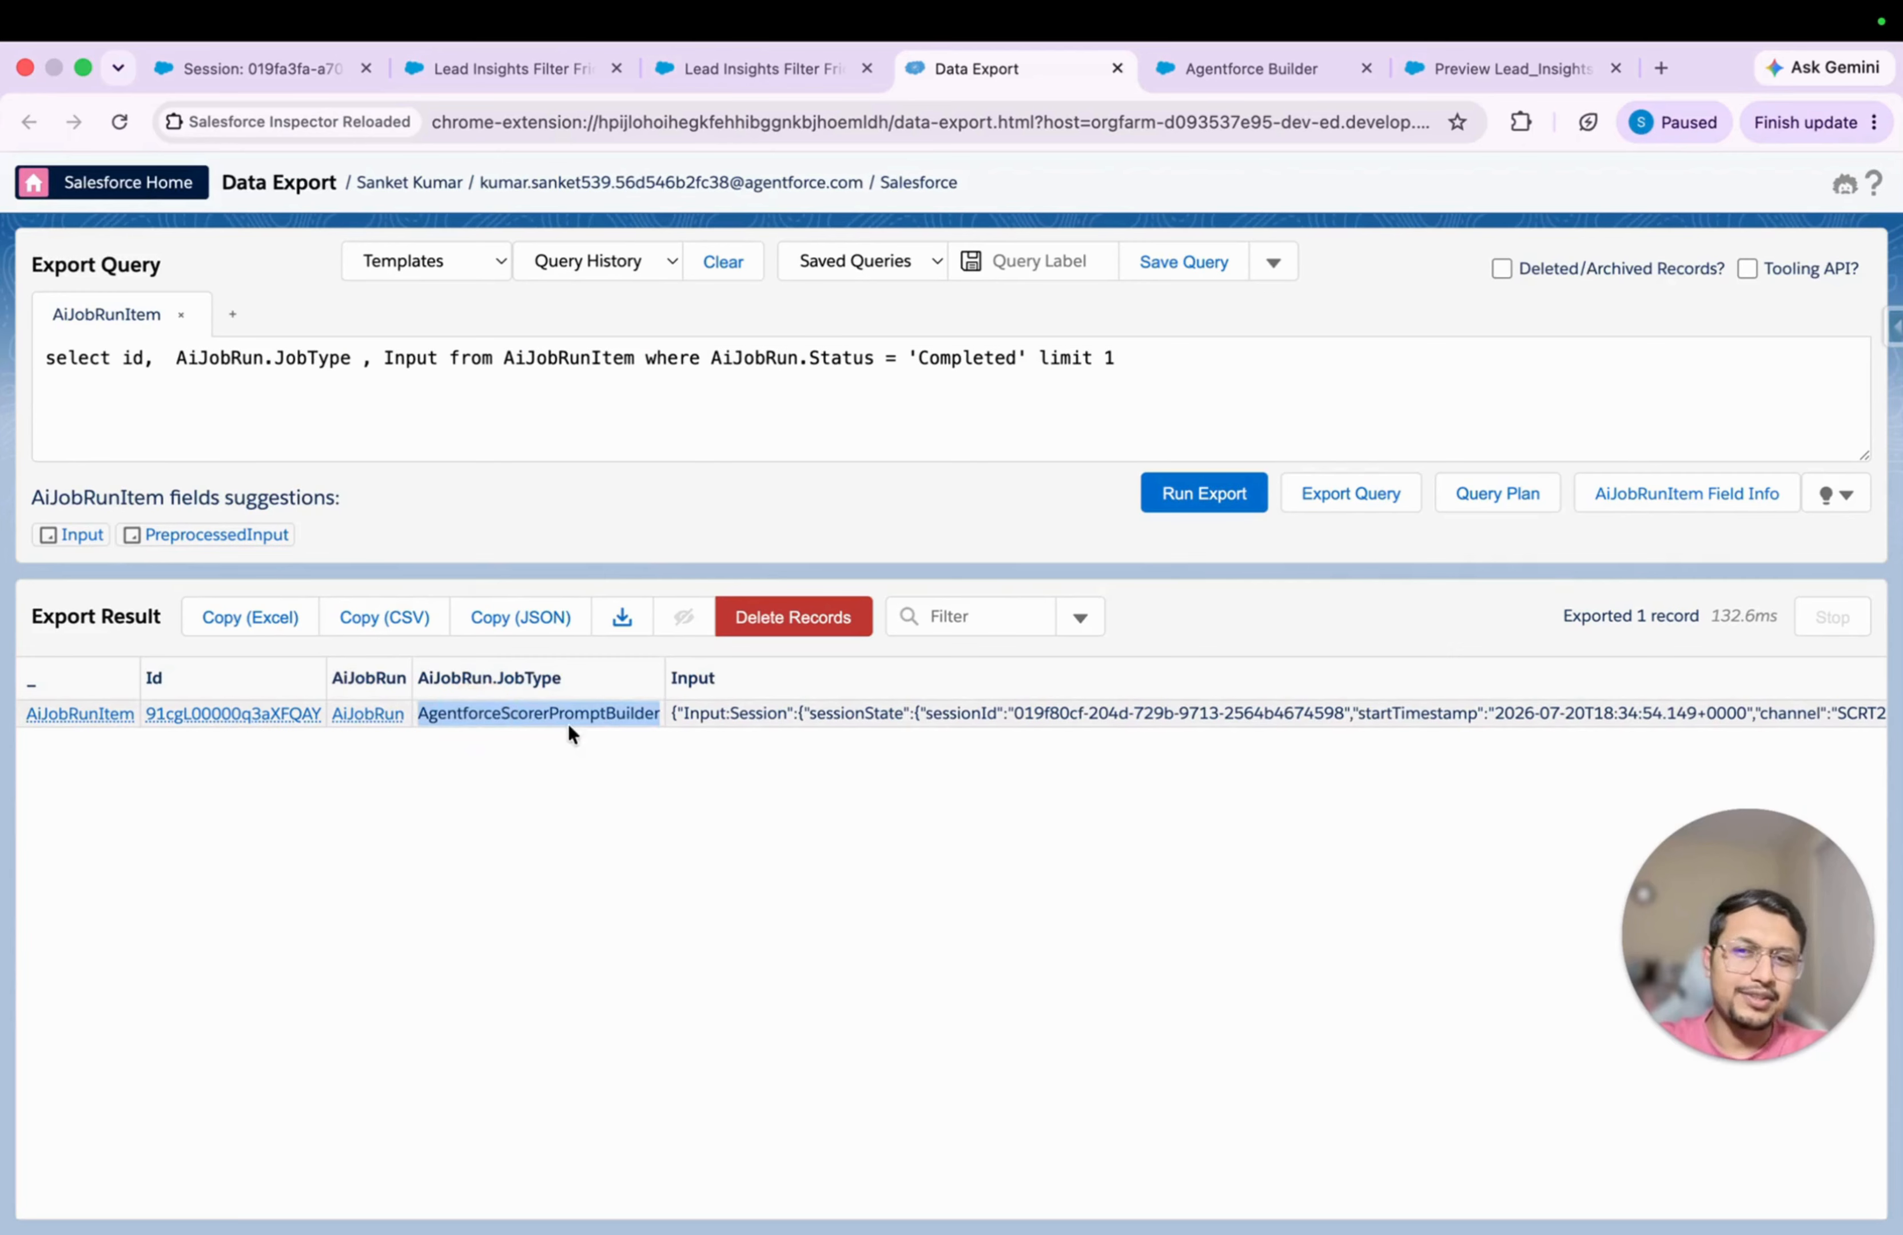
click(640, 722)
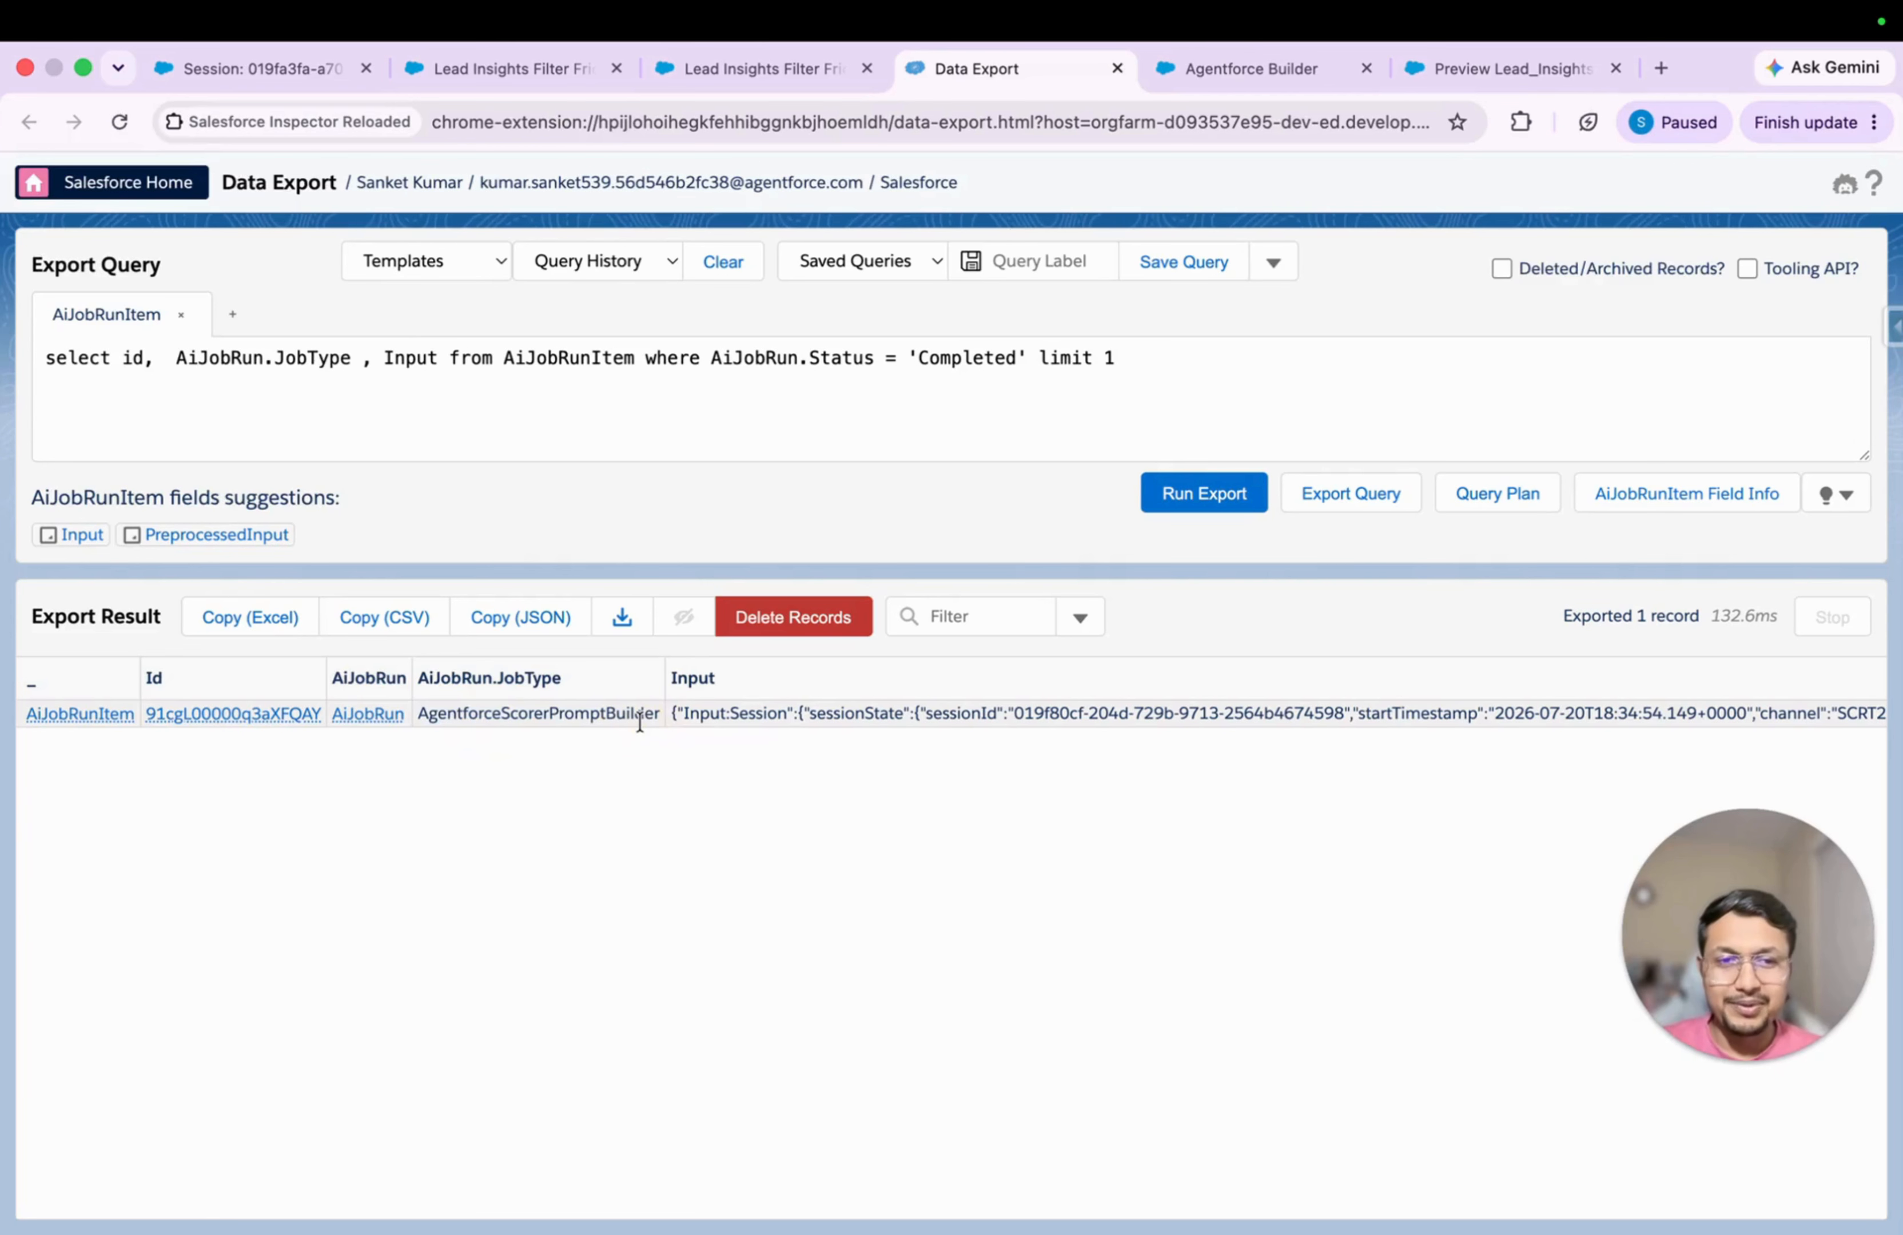
drag(710, 358, 1024, 358)
drag(414, 646, 558, 656)
click(636, 716)
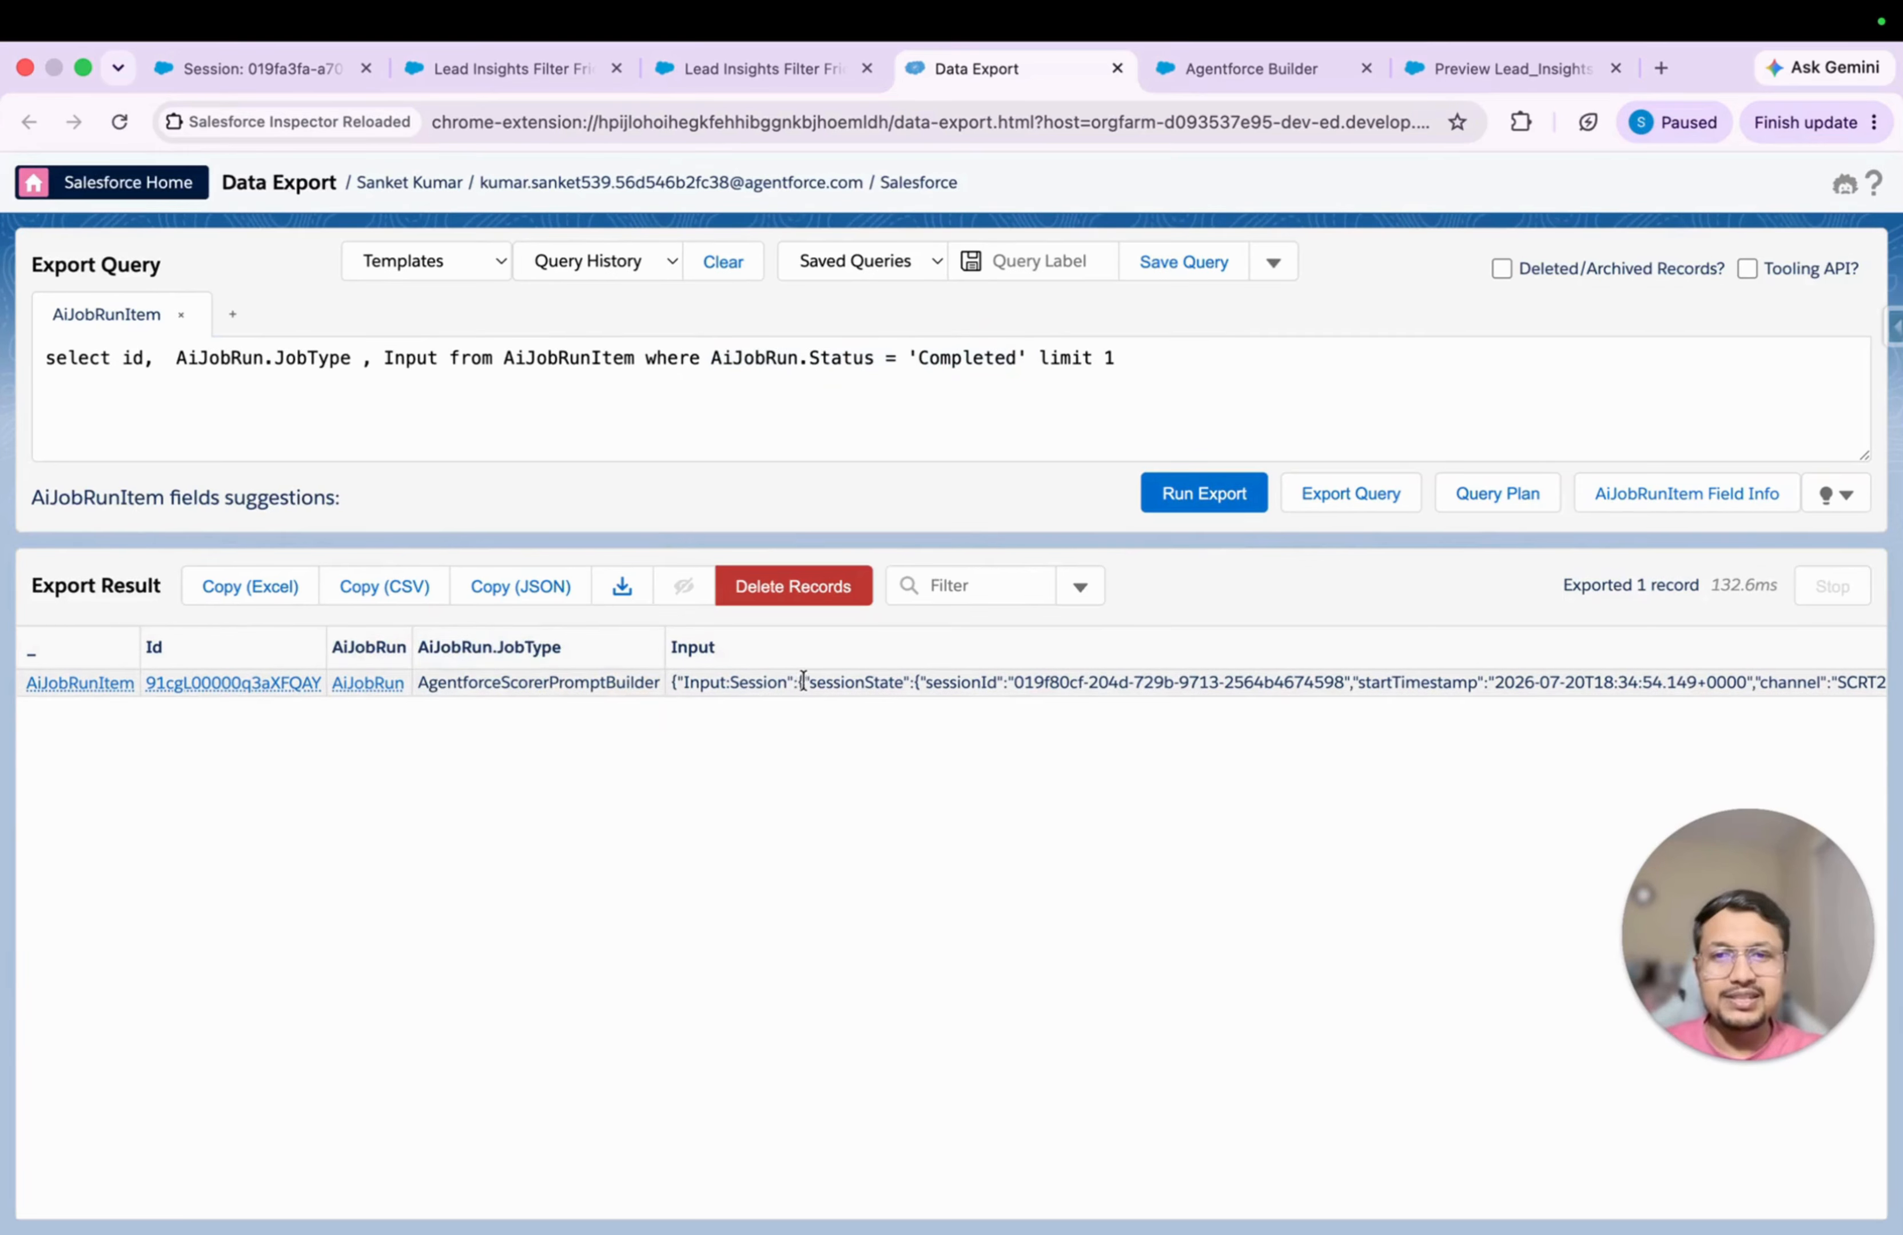
drag(797, 684, 1571, 684)
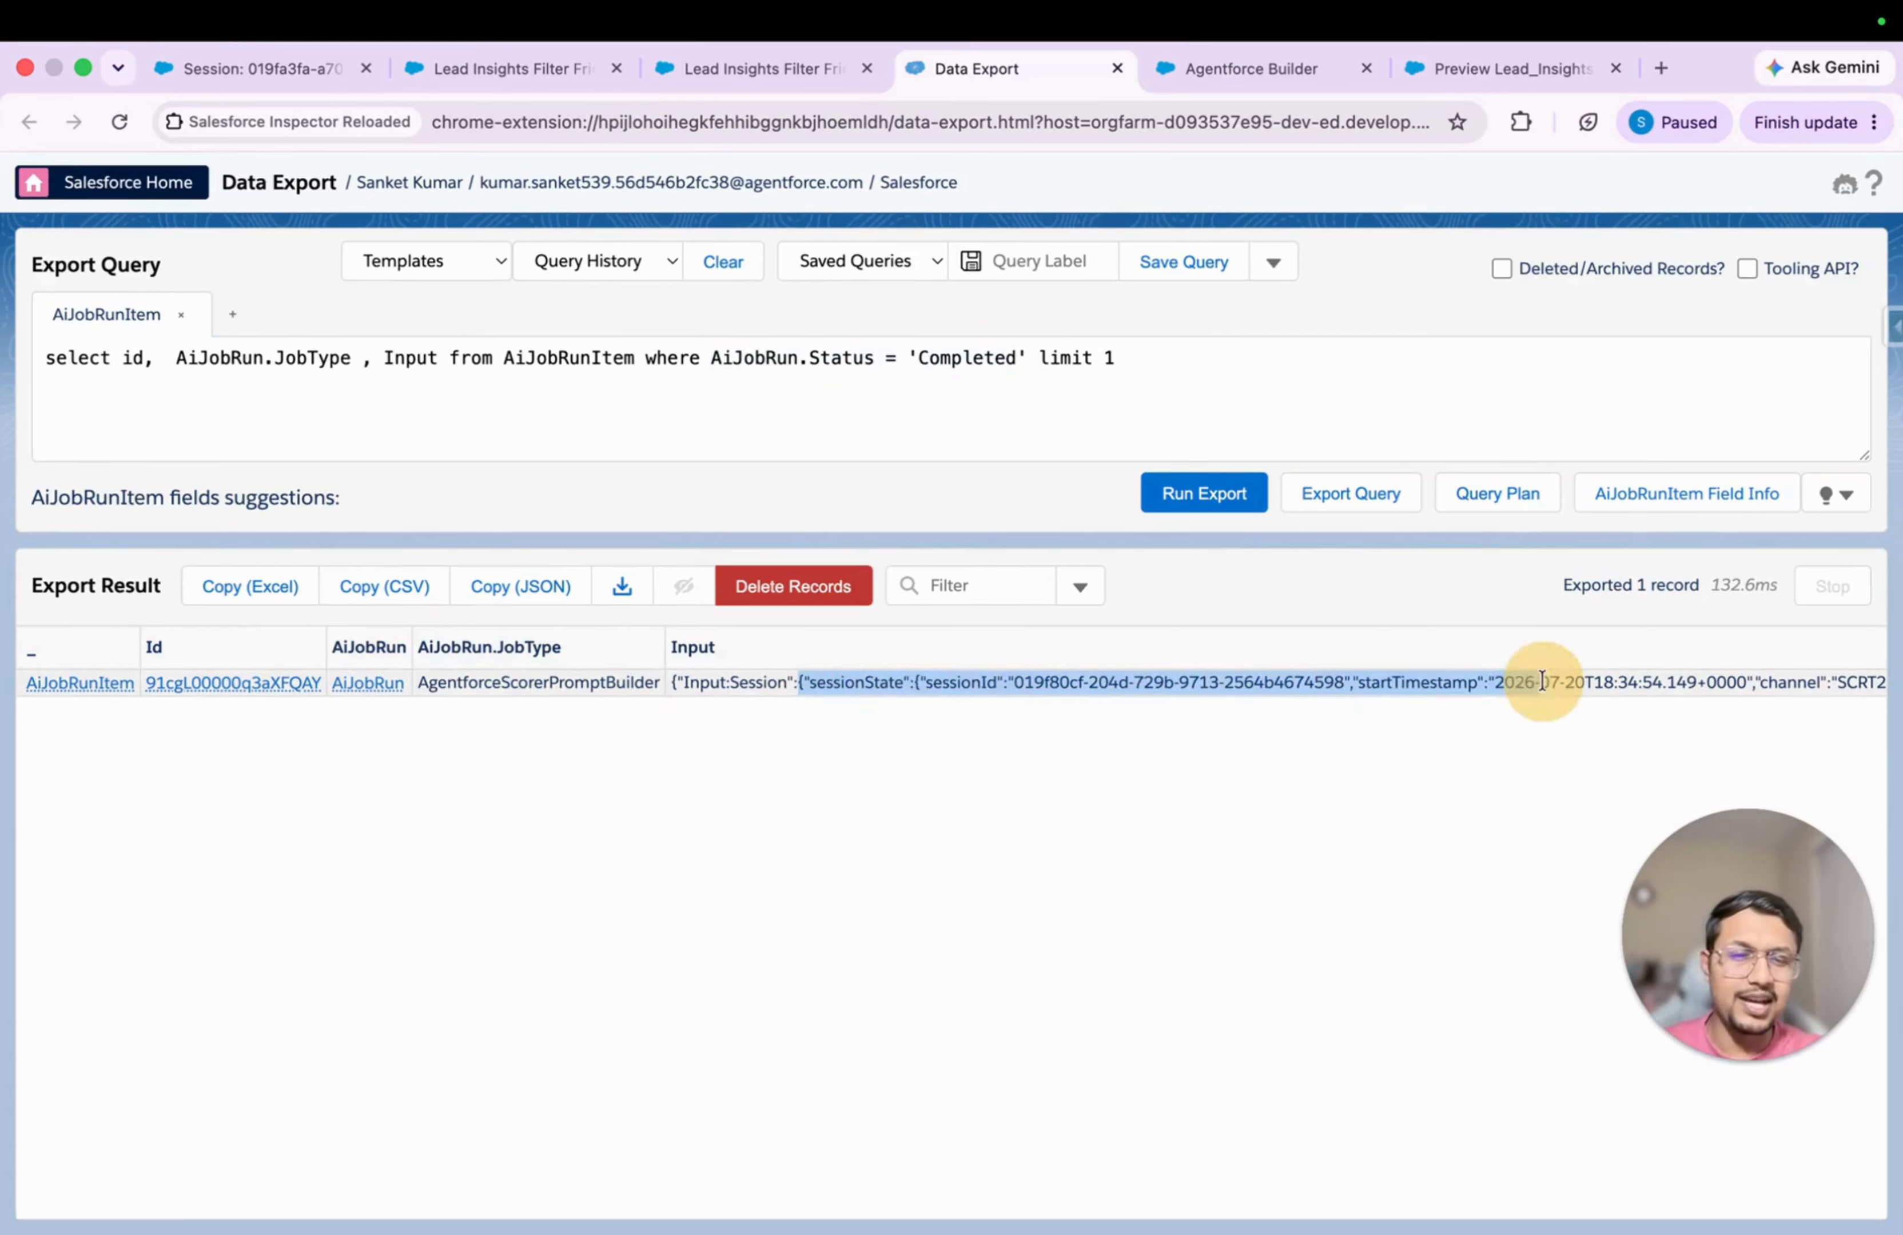
click(1105, 761)
Step: Switch to Code Builder, widen the Agentforce Vibes chat and copy the corrected session JSON from the reply
click(1453, 68)
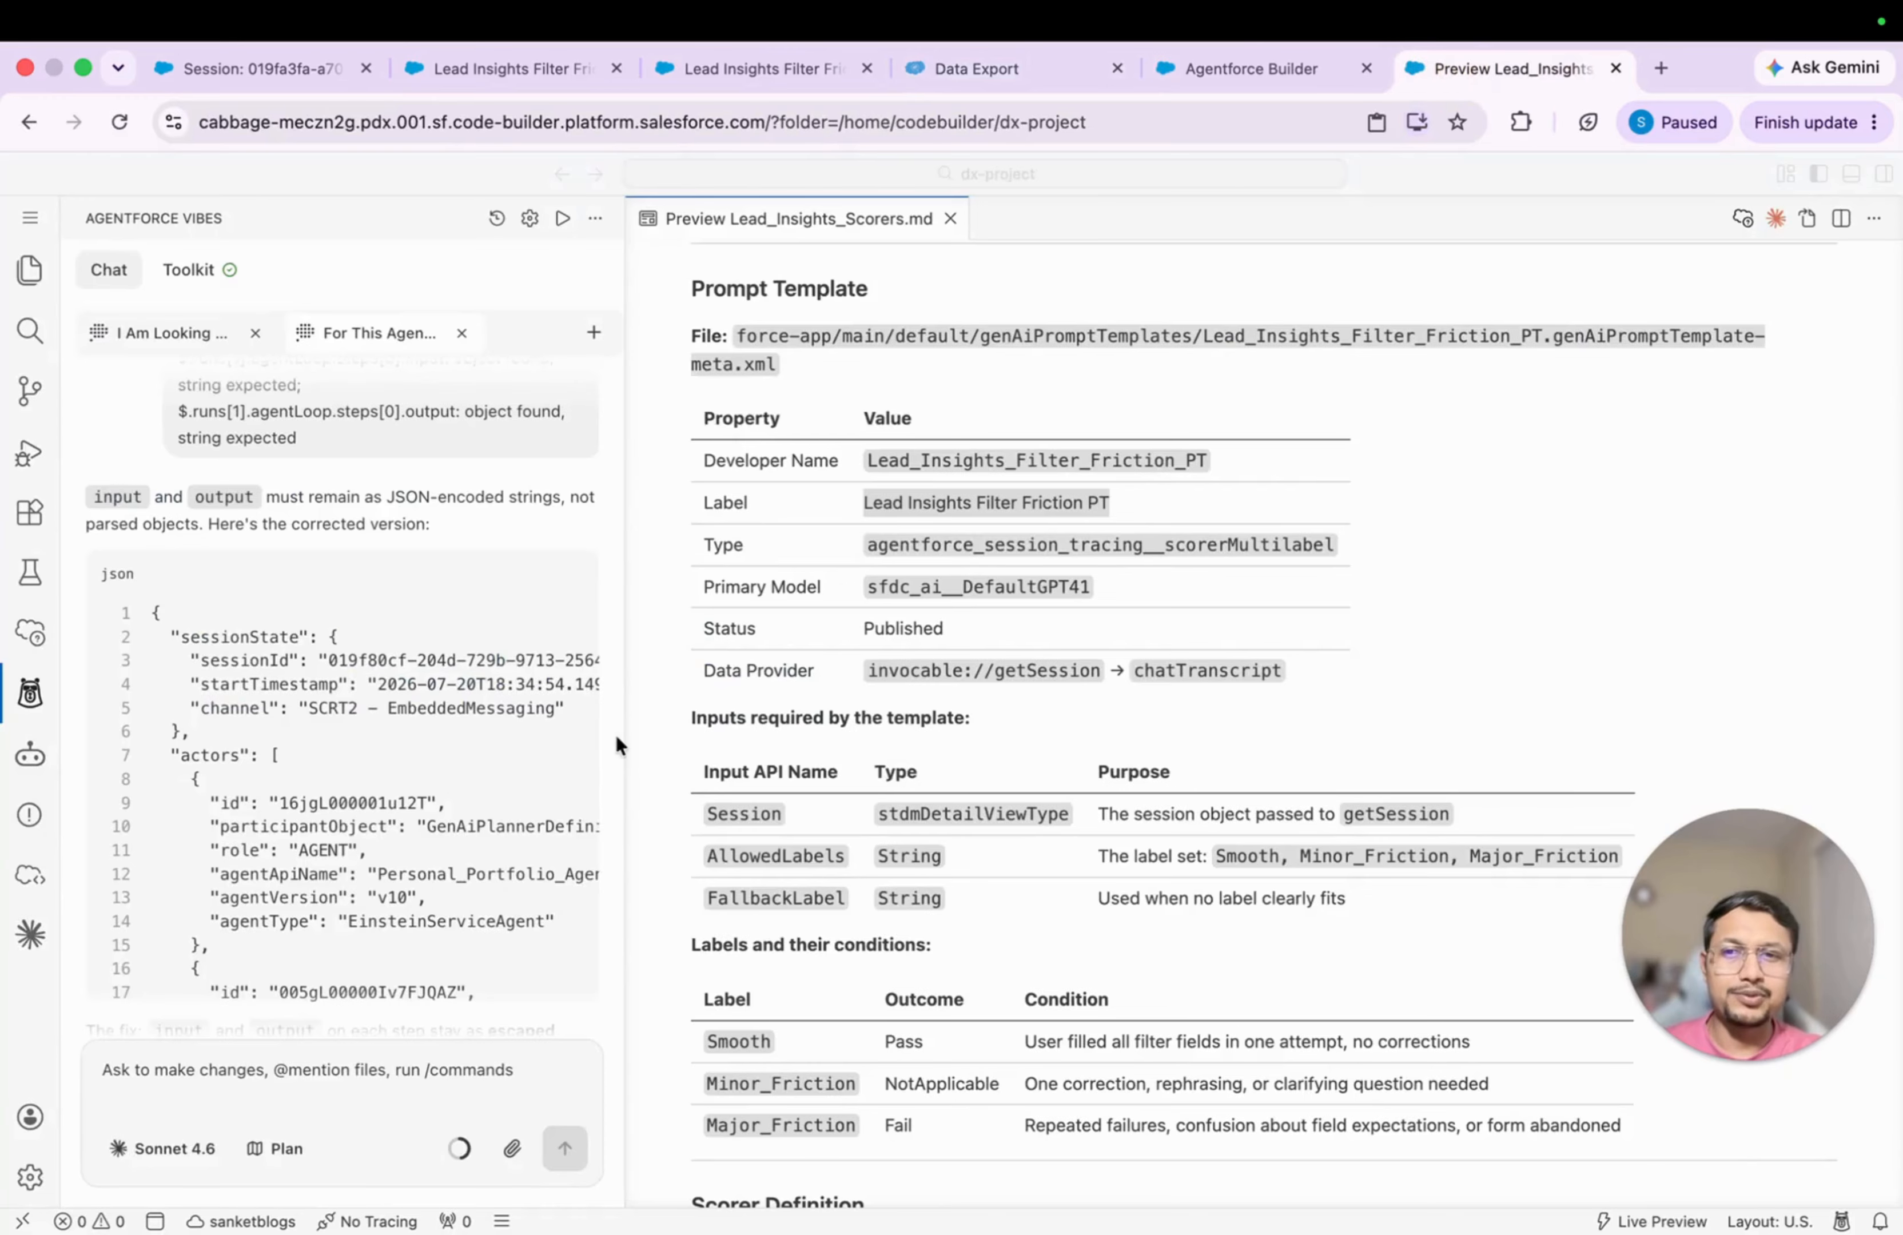
drag(626, 678, 1033, 668)
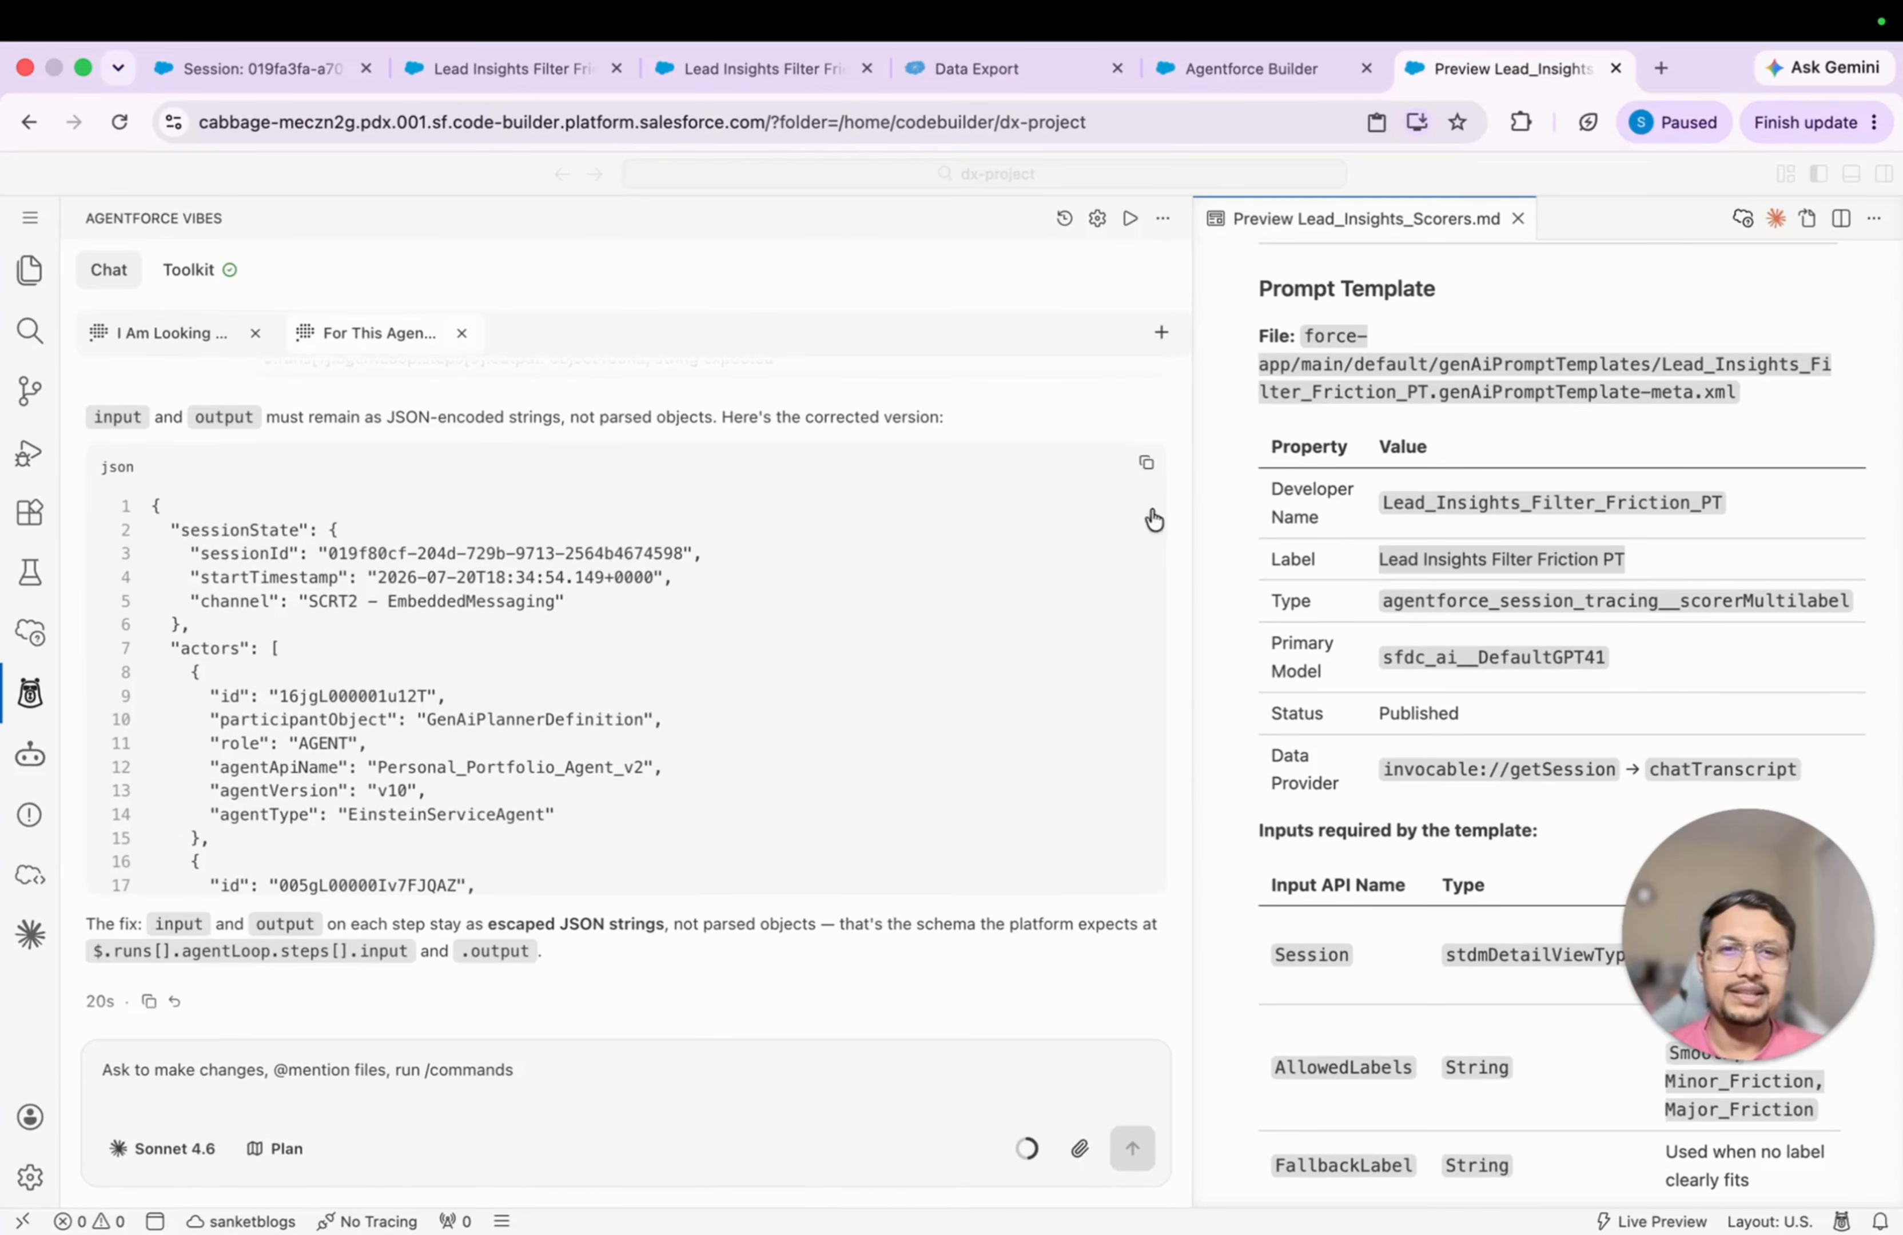
click(1149, 467)
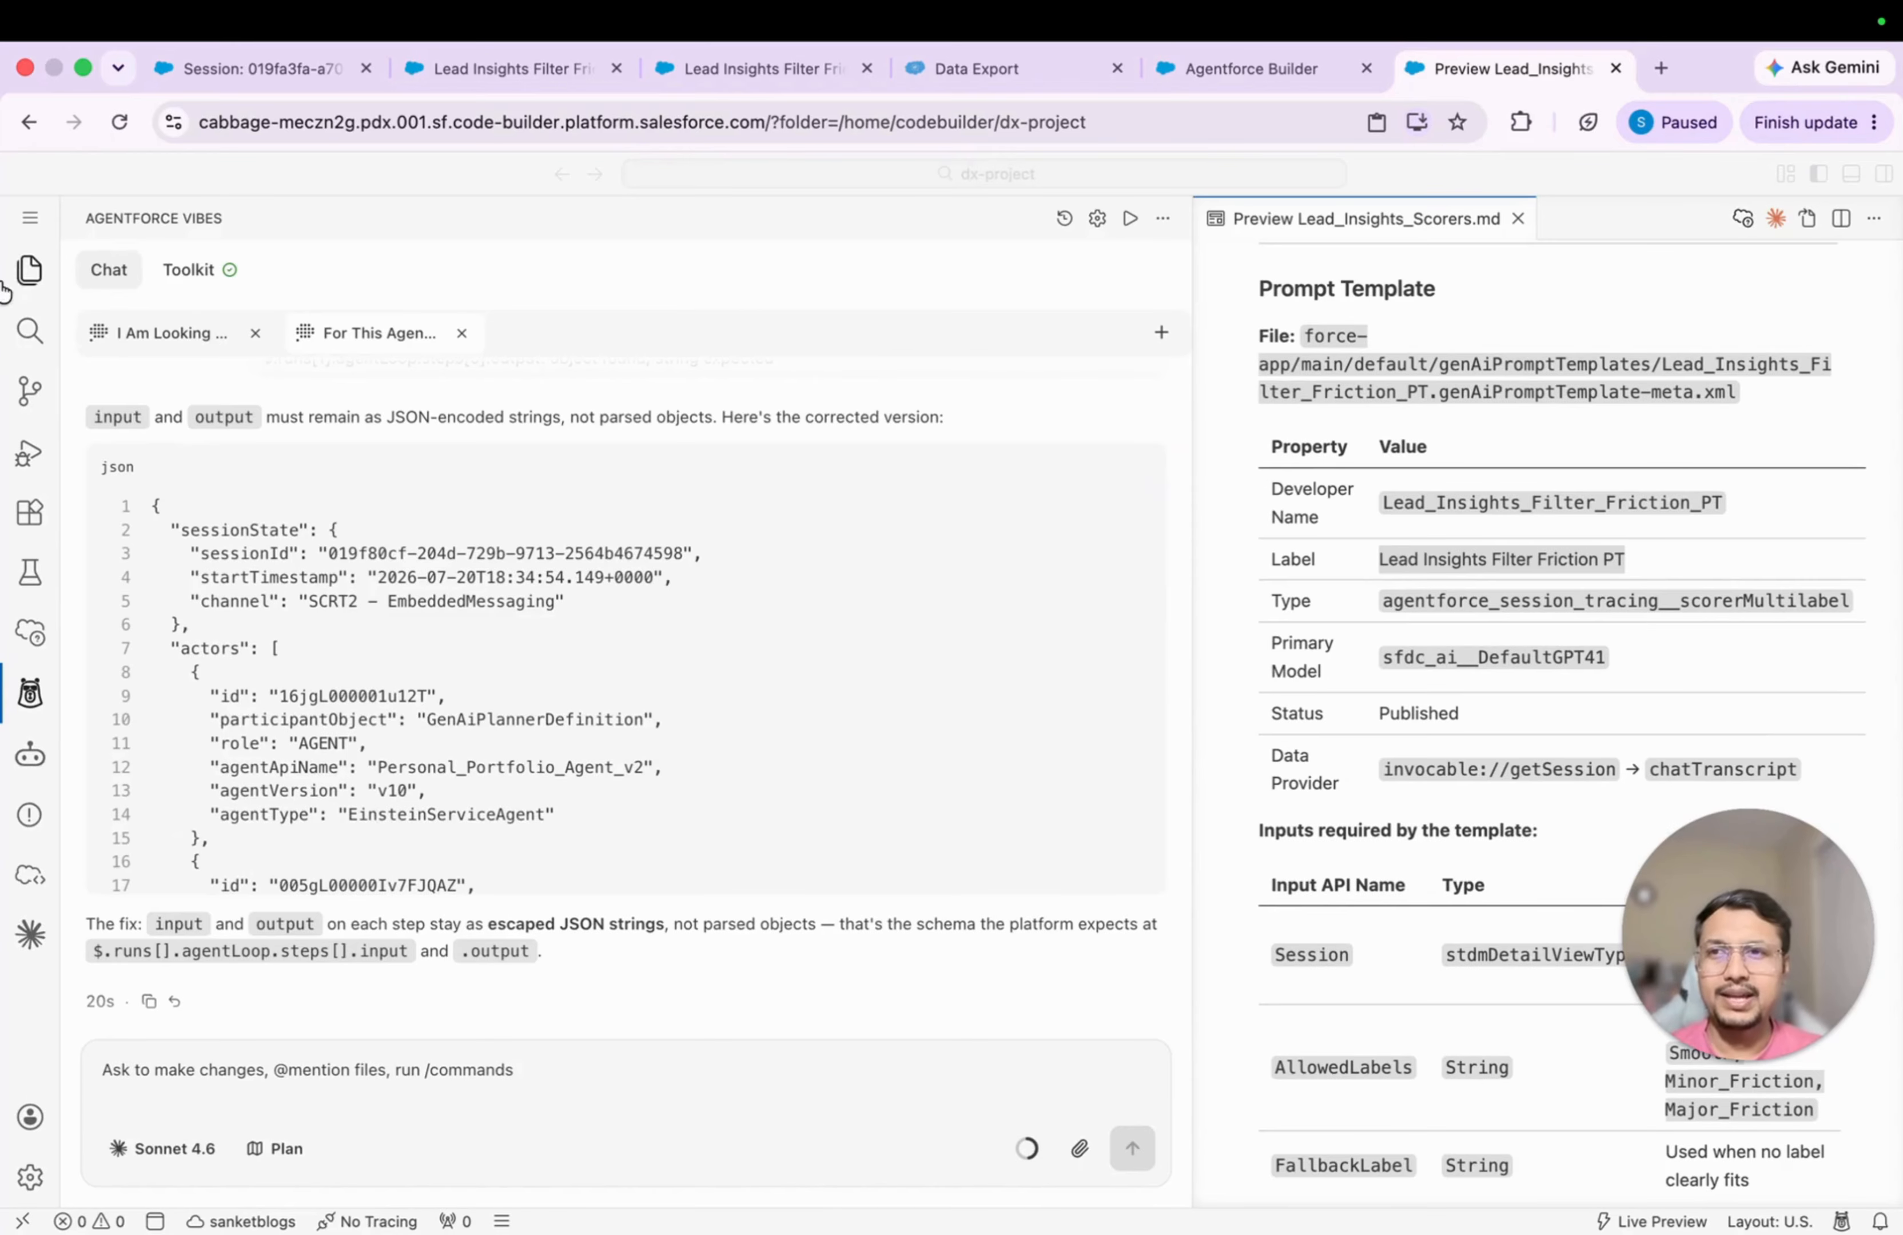
Step: Inspect the copied session JSON by pasting it into a new untitled file, and discard the file unsaved
click(30, 269)
click(7, 275)
double_click(510, 220)
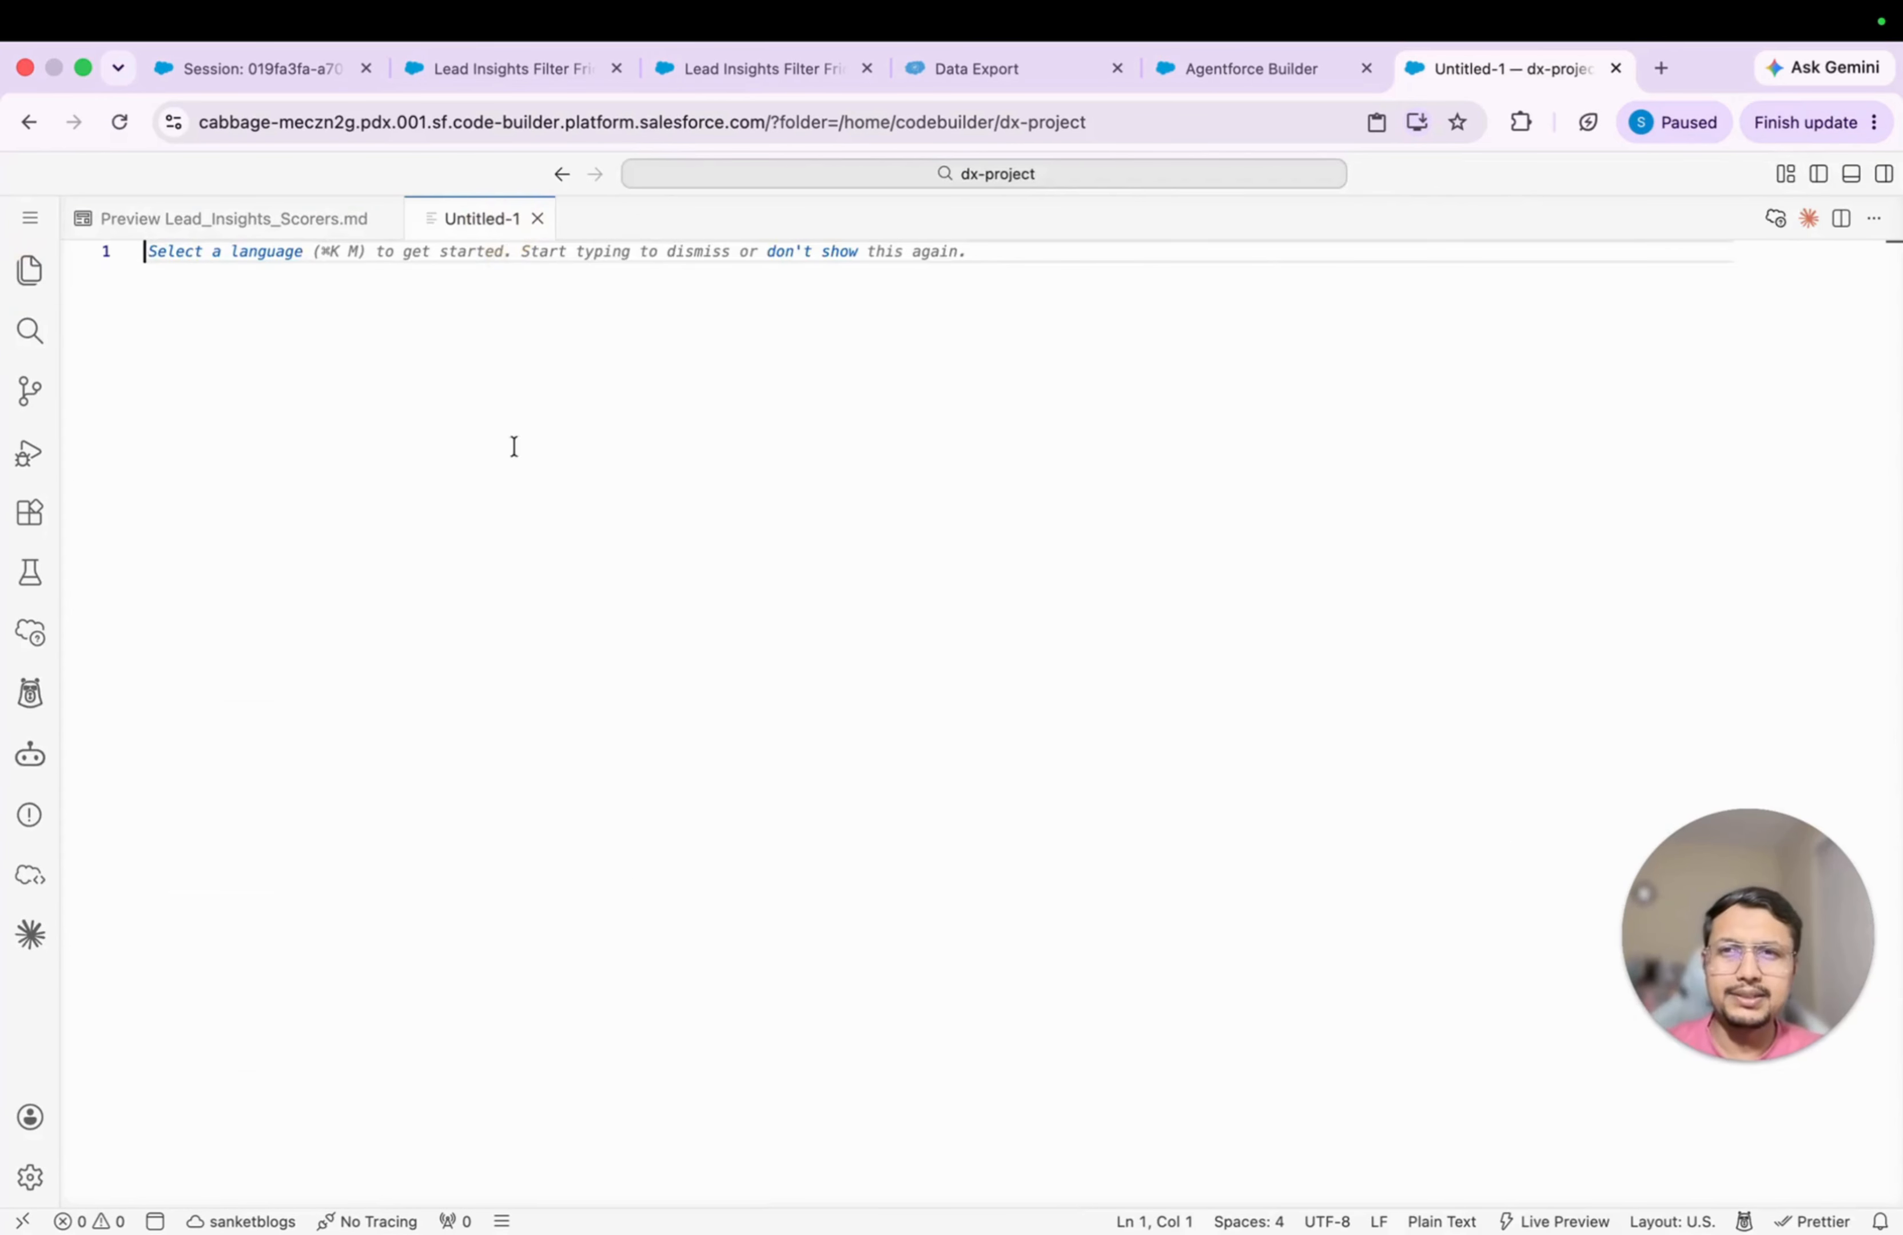
key(super+v)
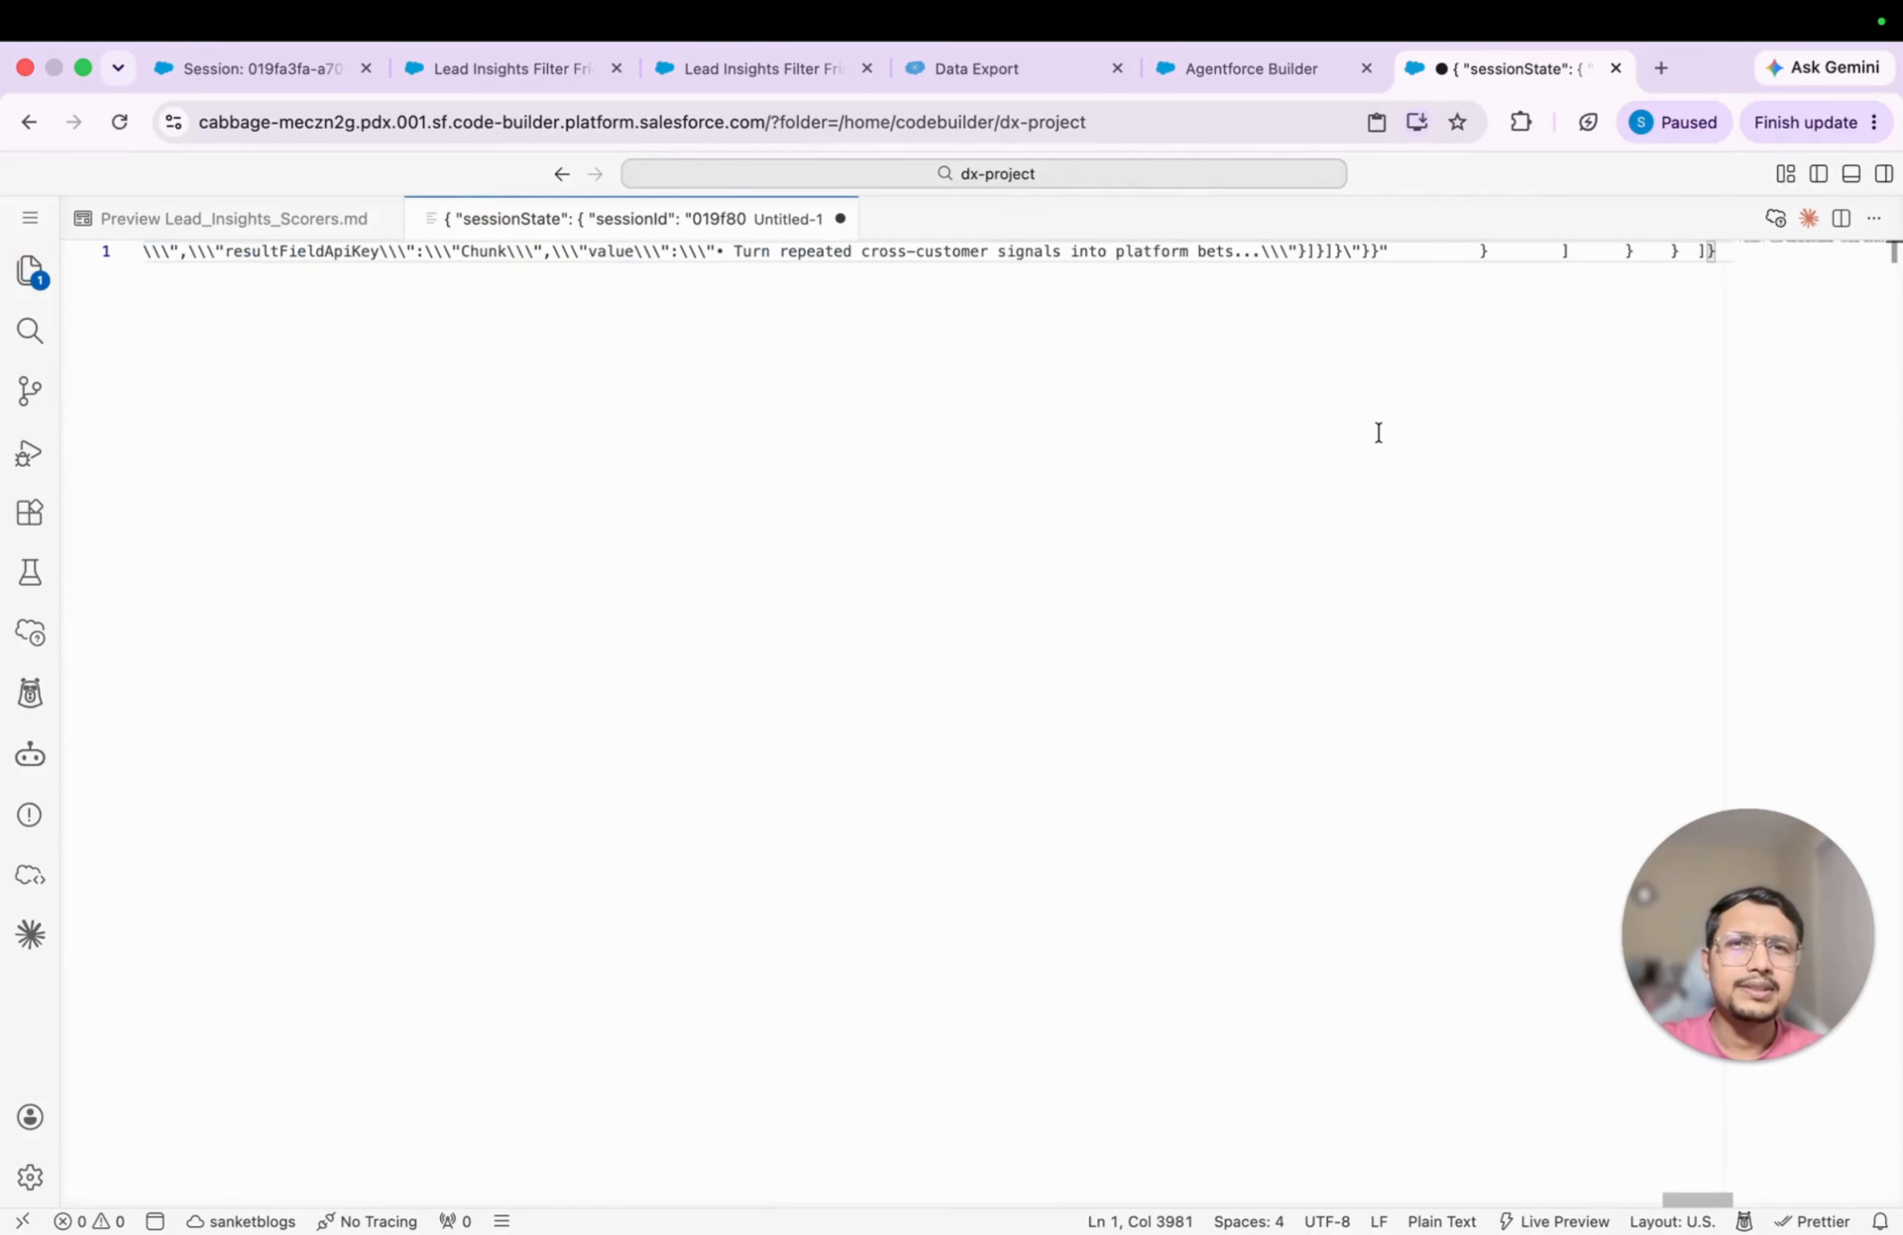
scroll(1007, 343, left, 15)
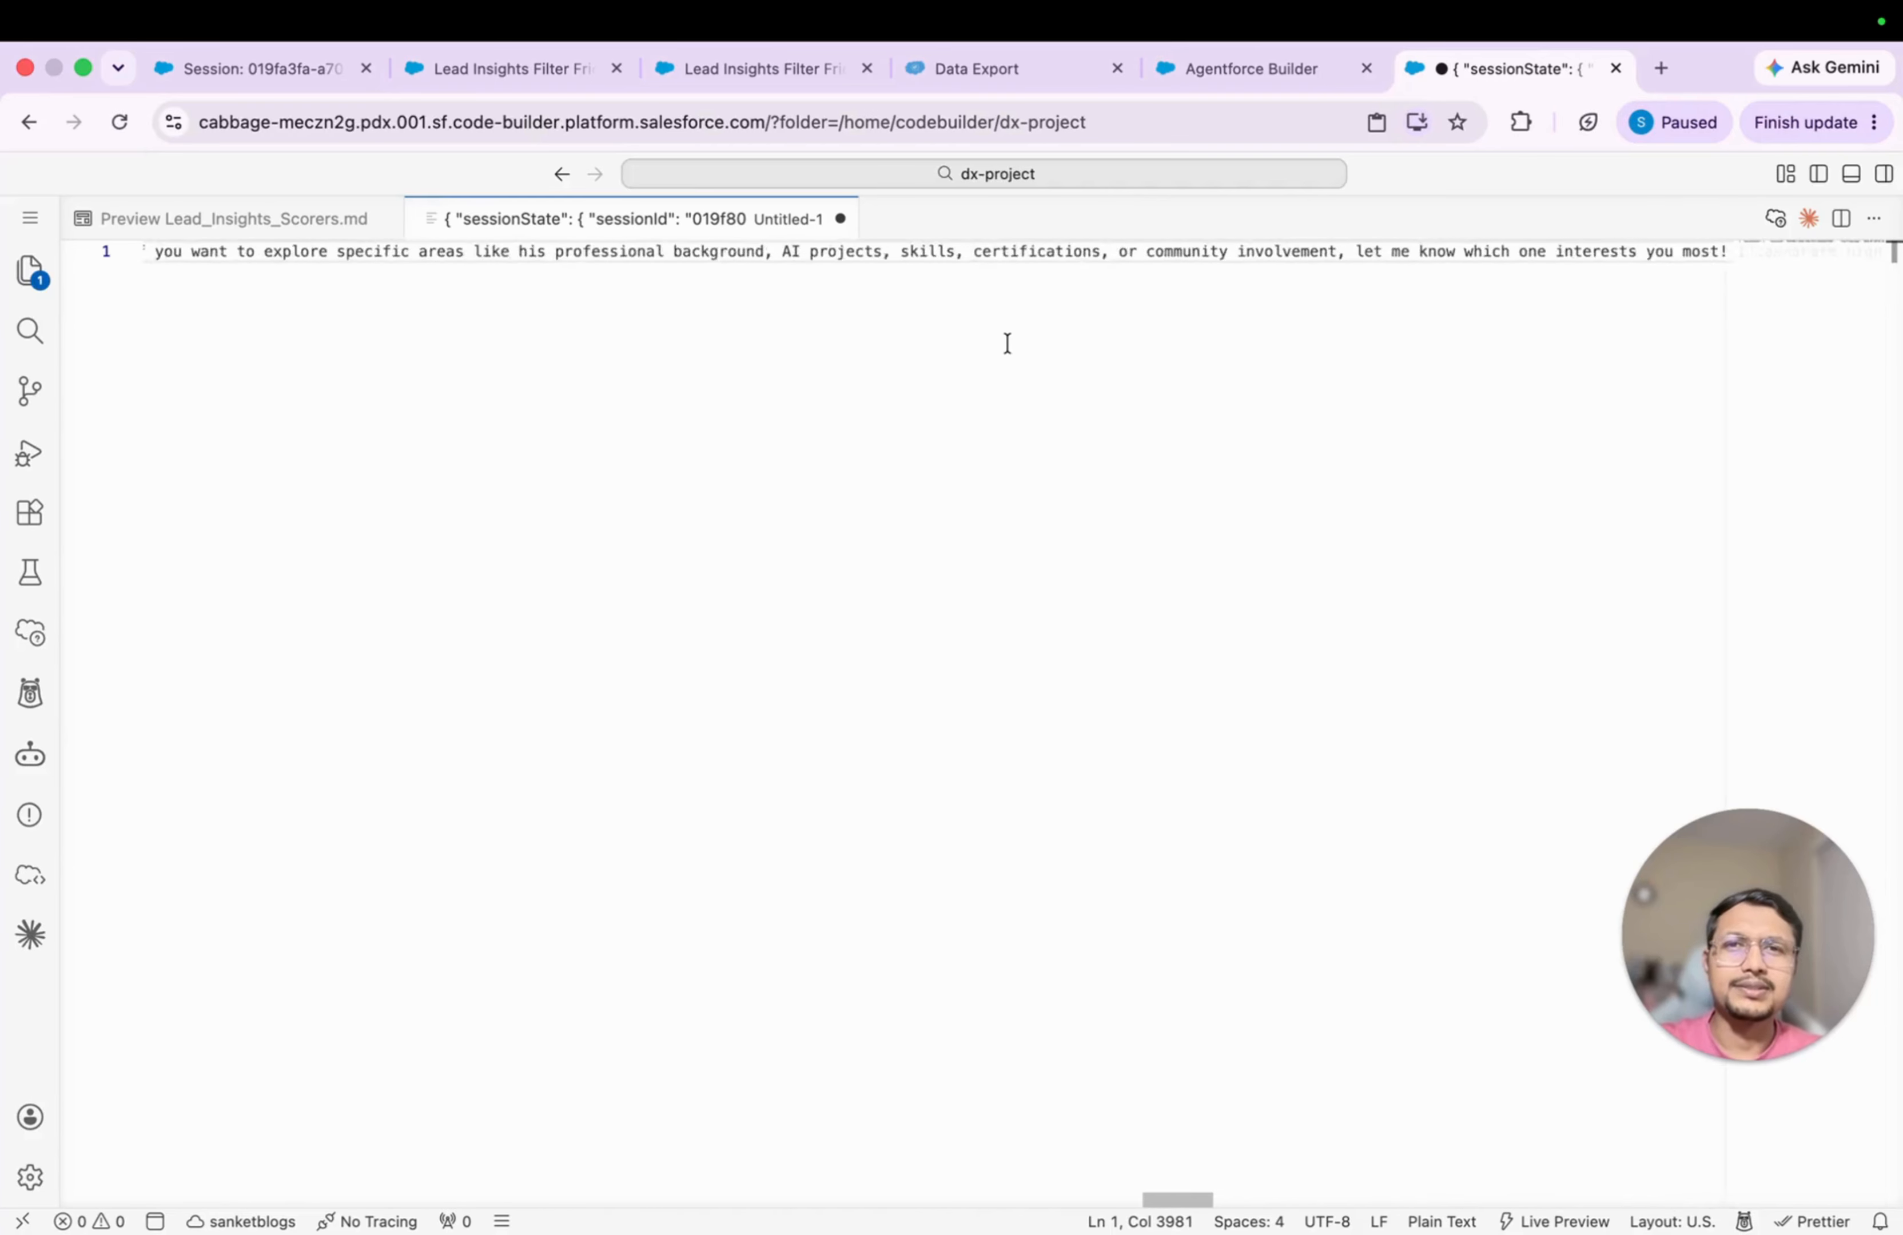
scroll(1007, 343, left, 10)
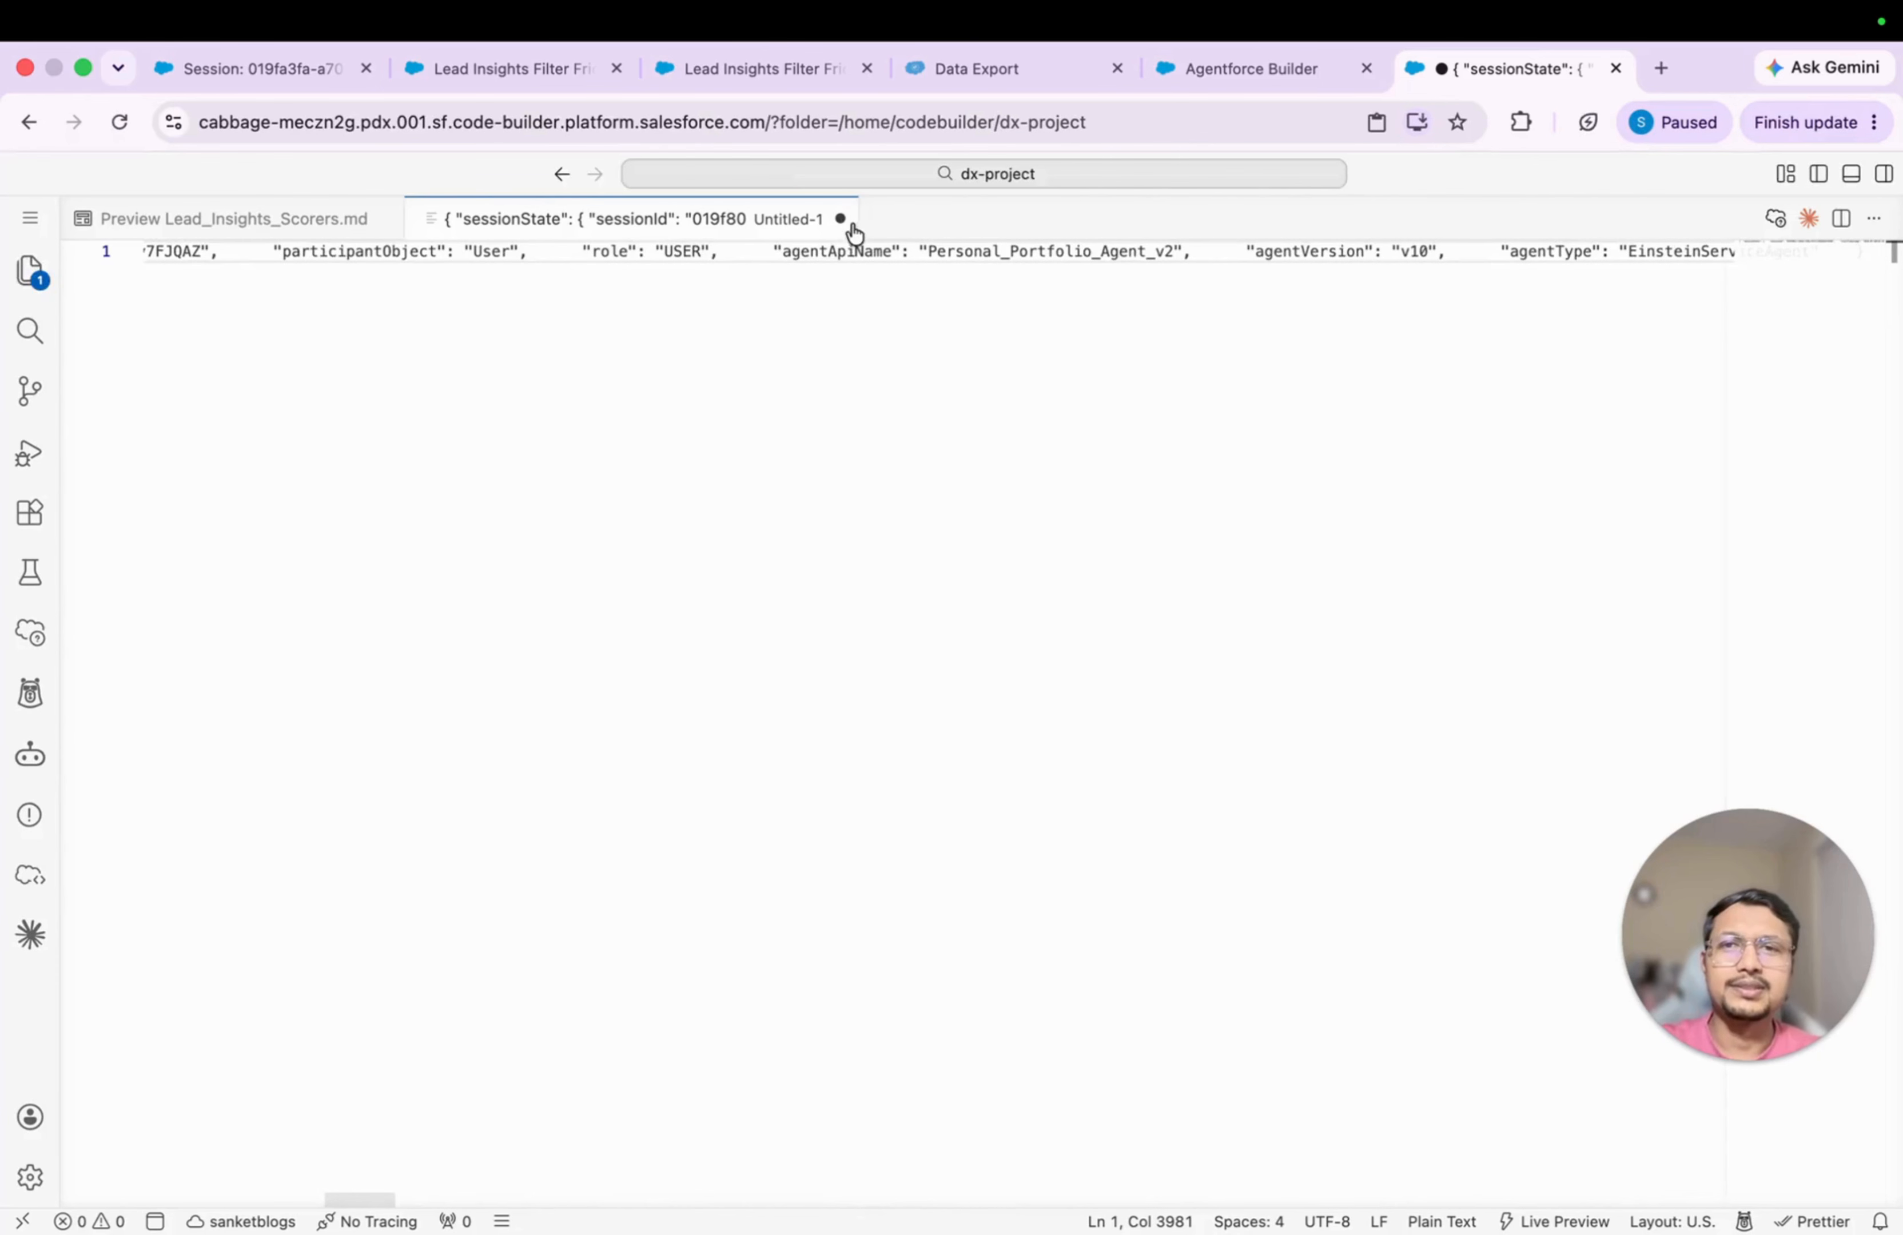
click(840, 219)
click(1076, 762)
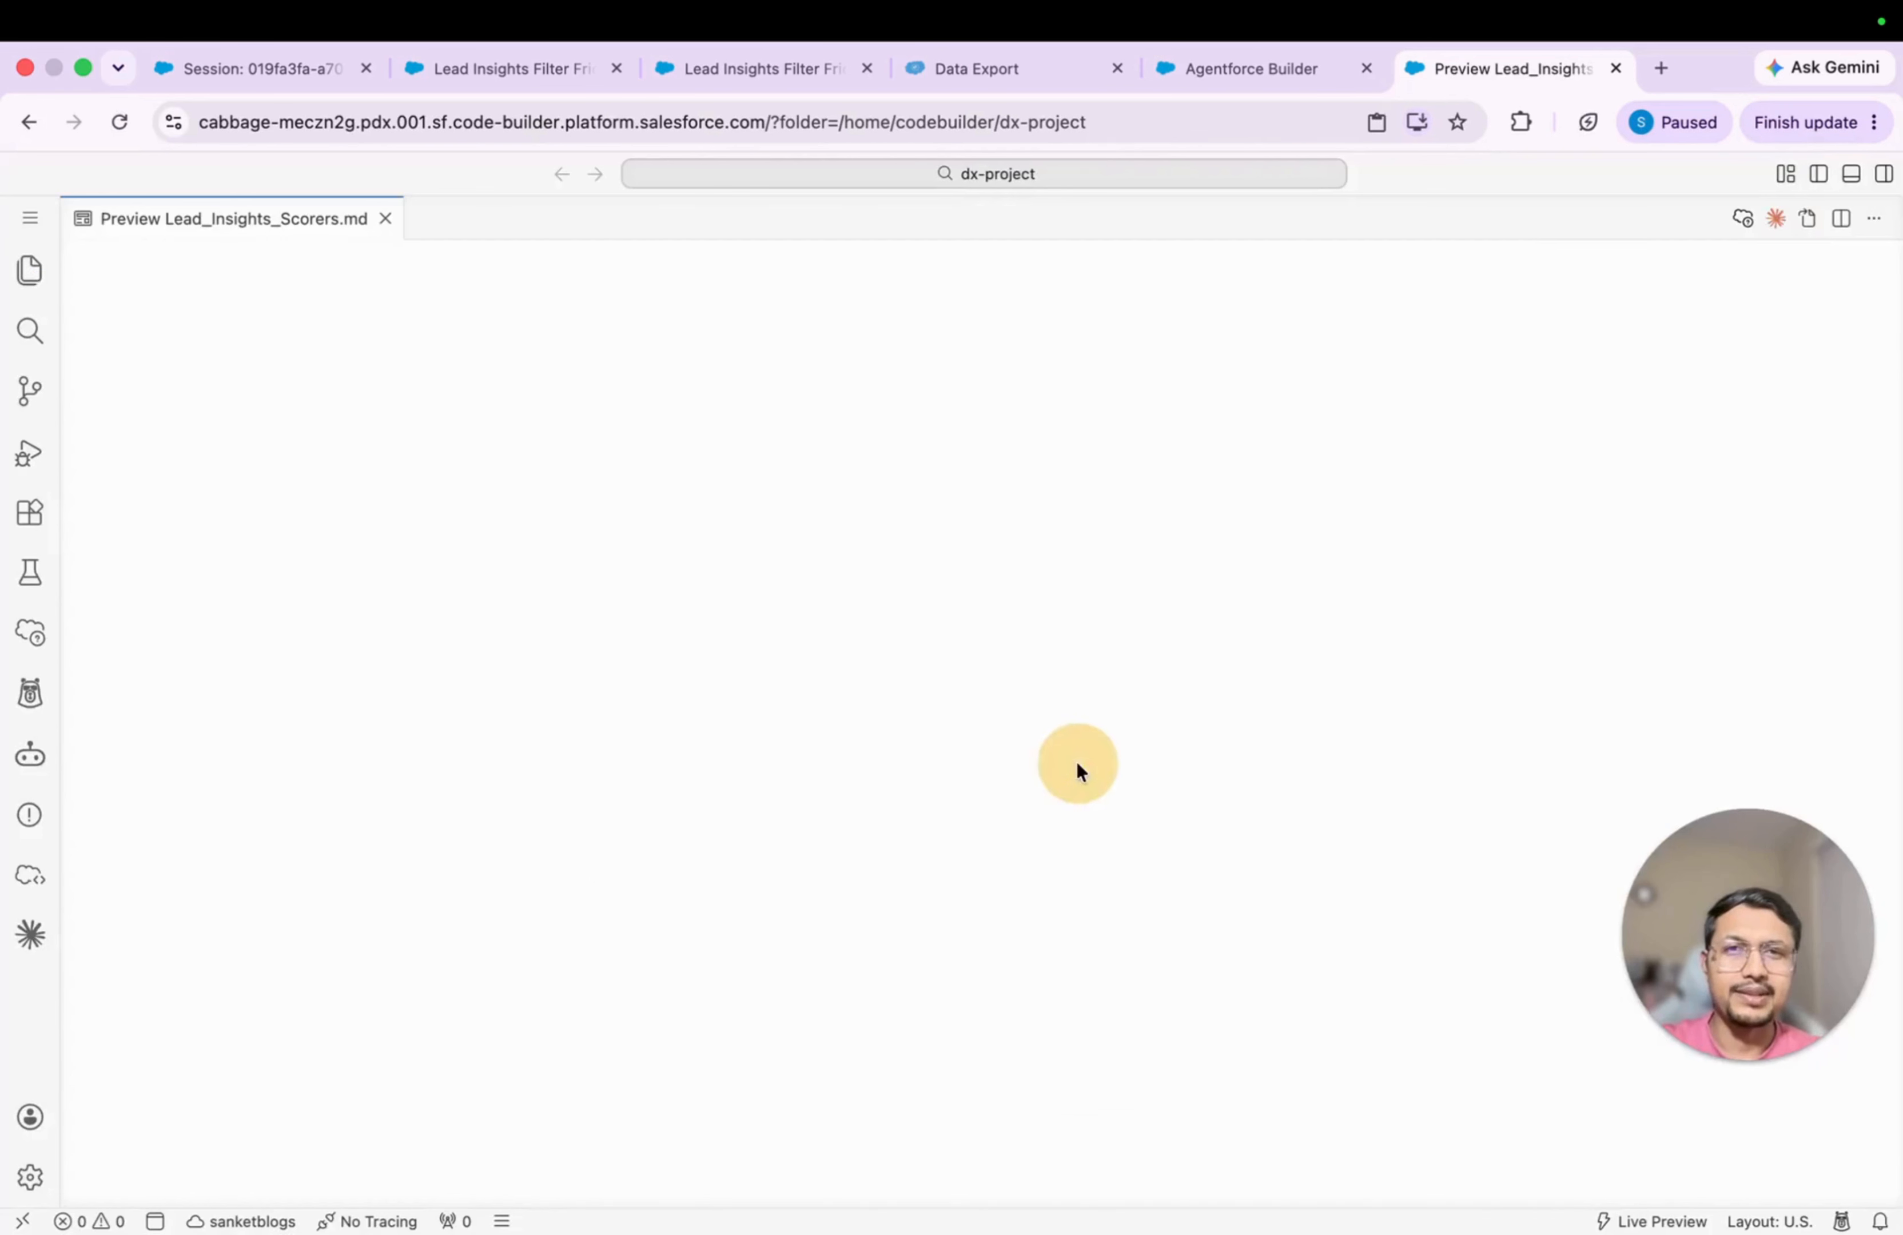
Step: Reopen the Agentforce Vibes chat and examine the corrected session JSON's runs, messages and agent loop
click(30, 694)
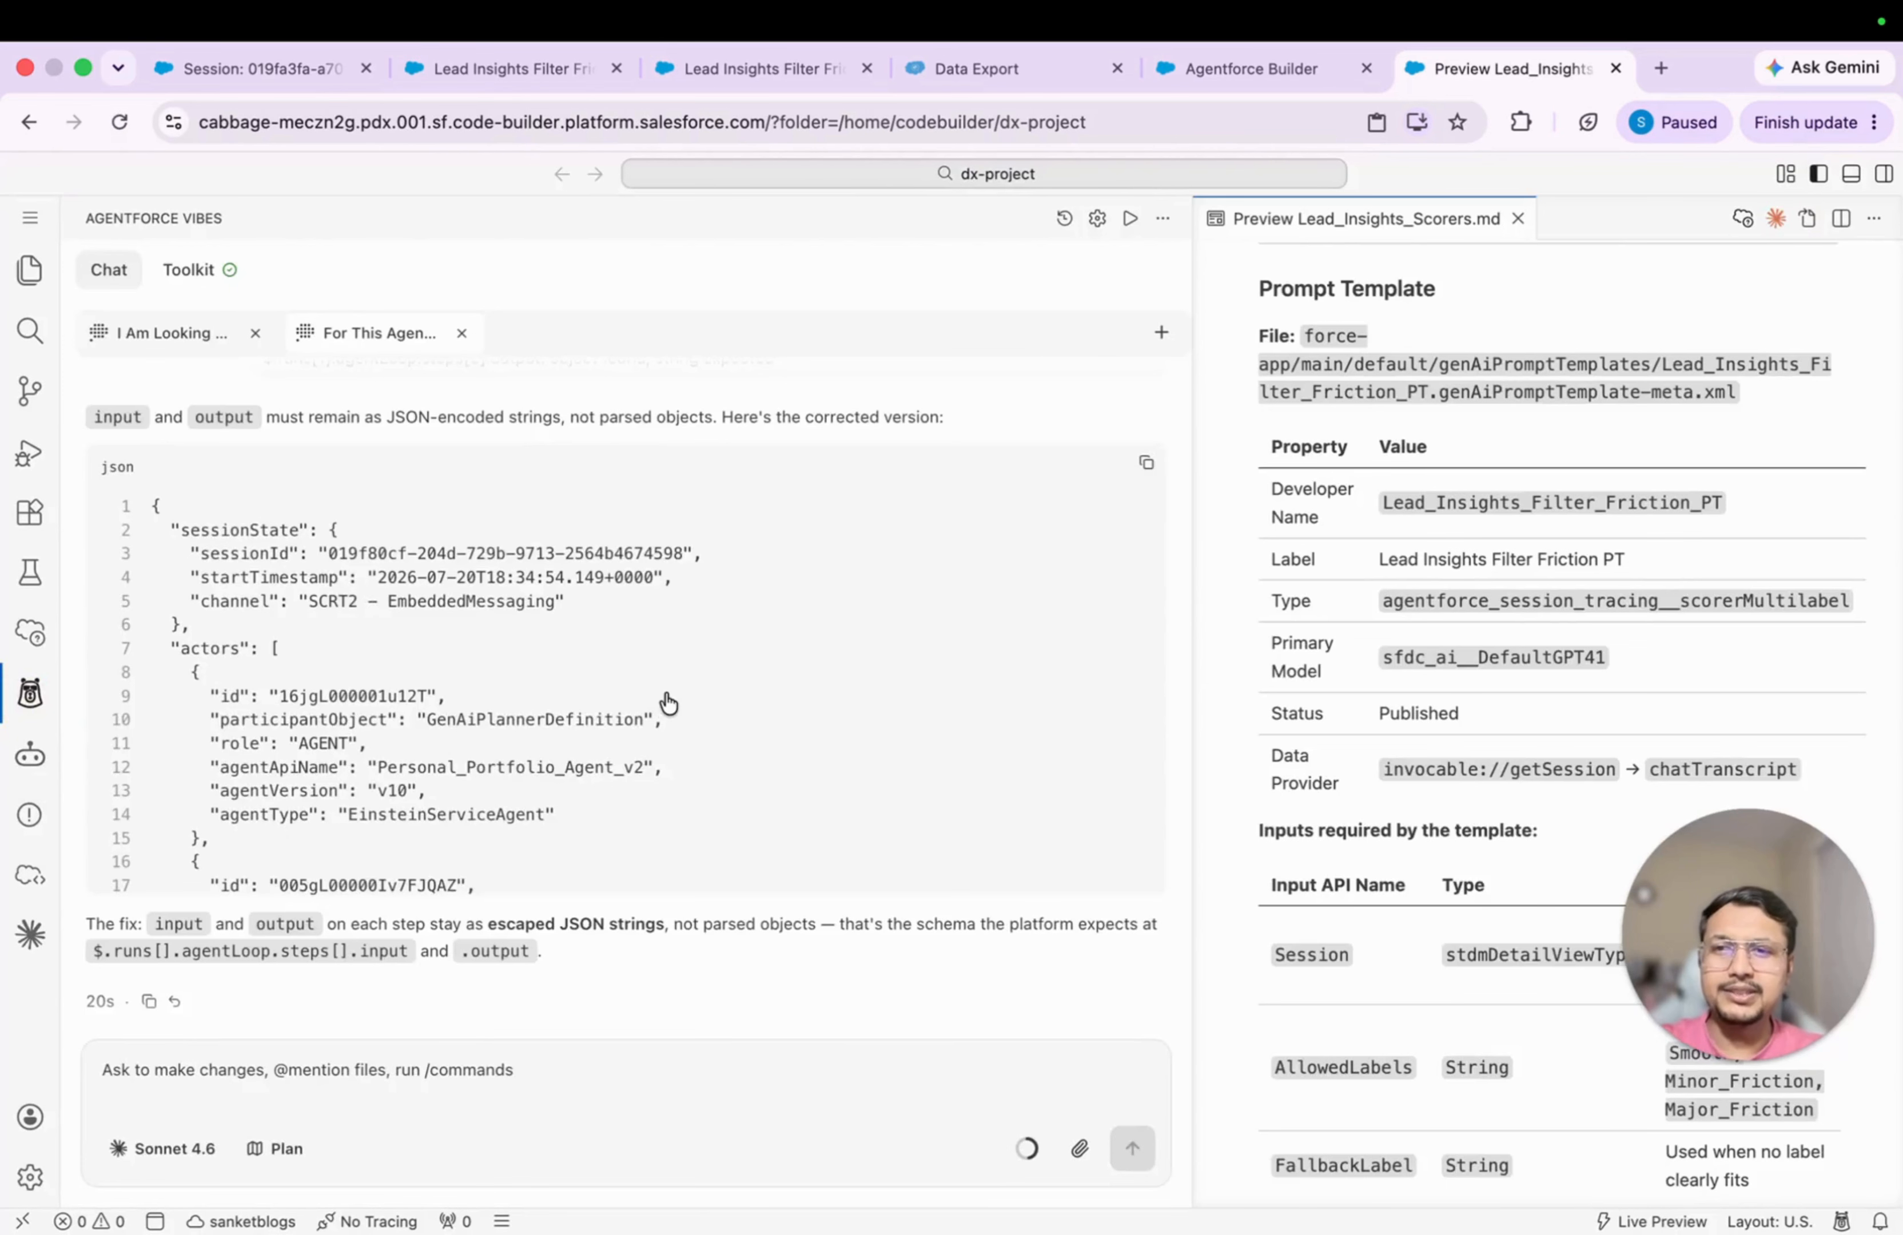
scroll(668, 703, down, 5)
scroll(668, 703, down, 8)
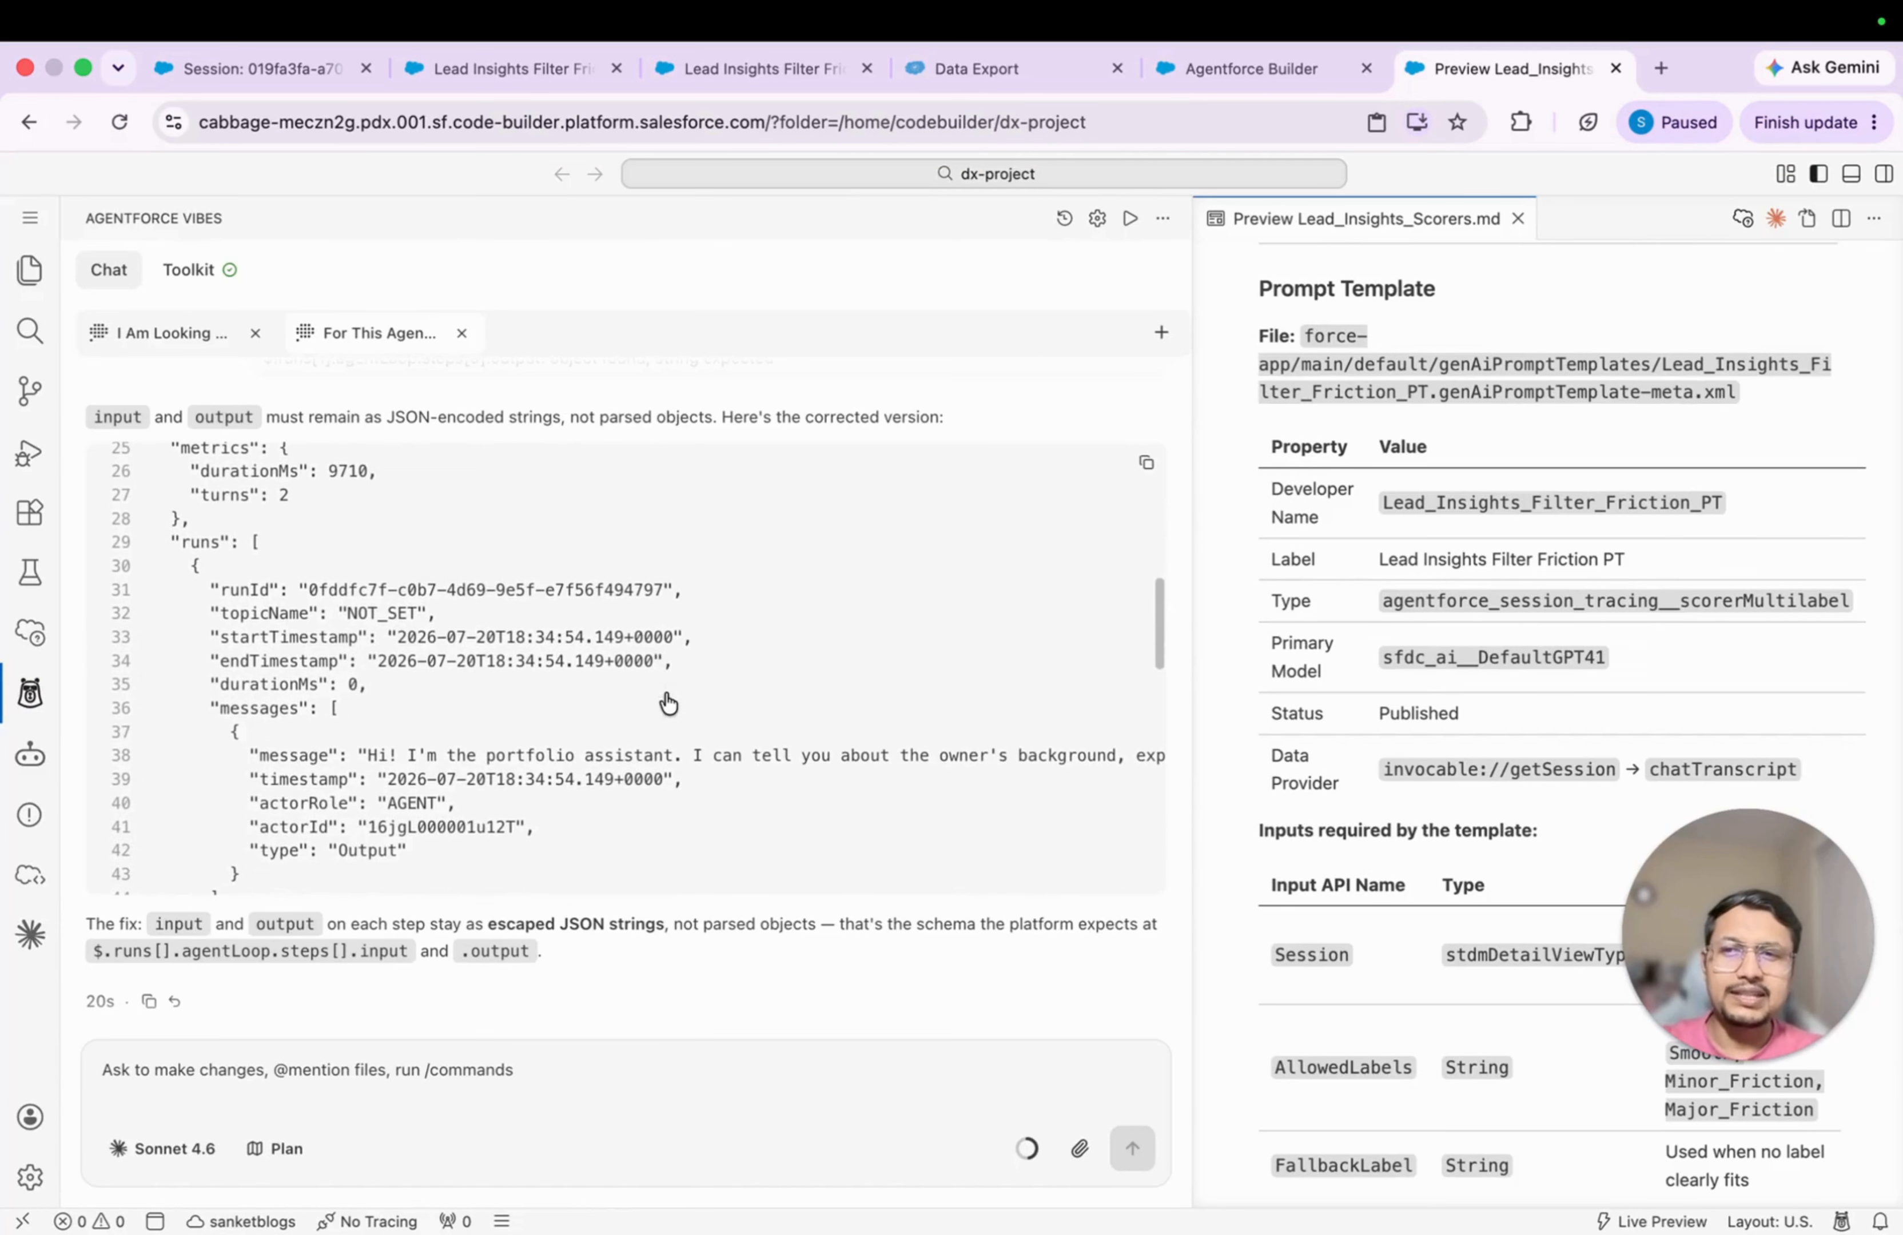
scroll(478, 697, down, 2)
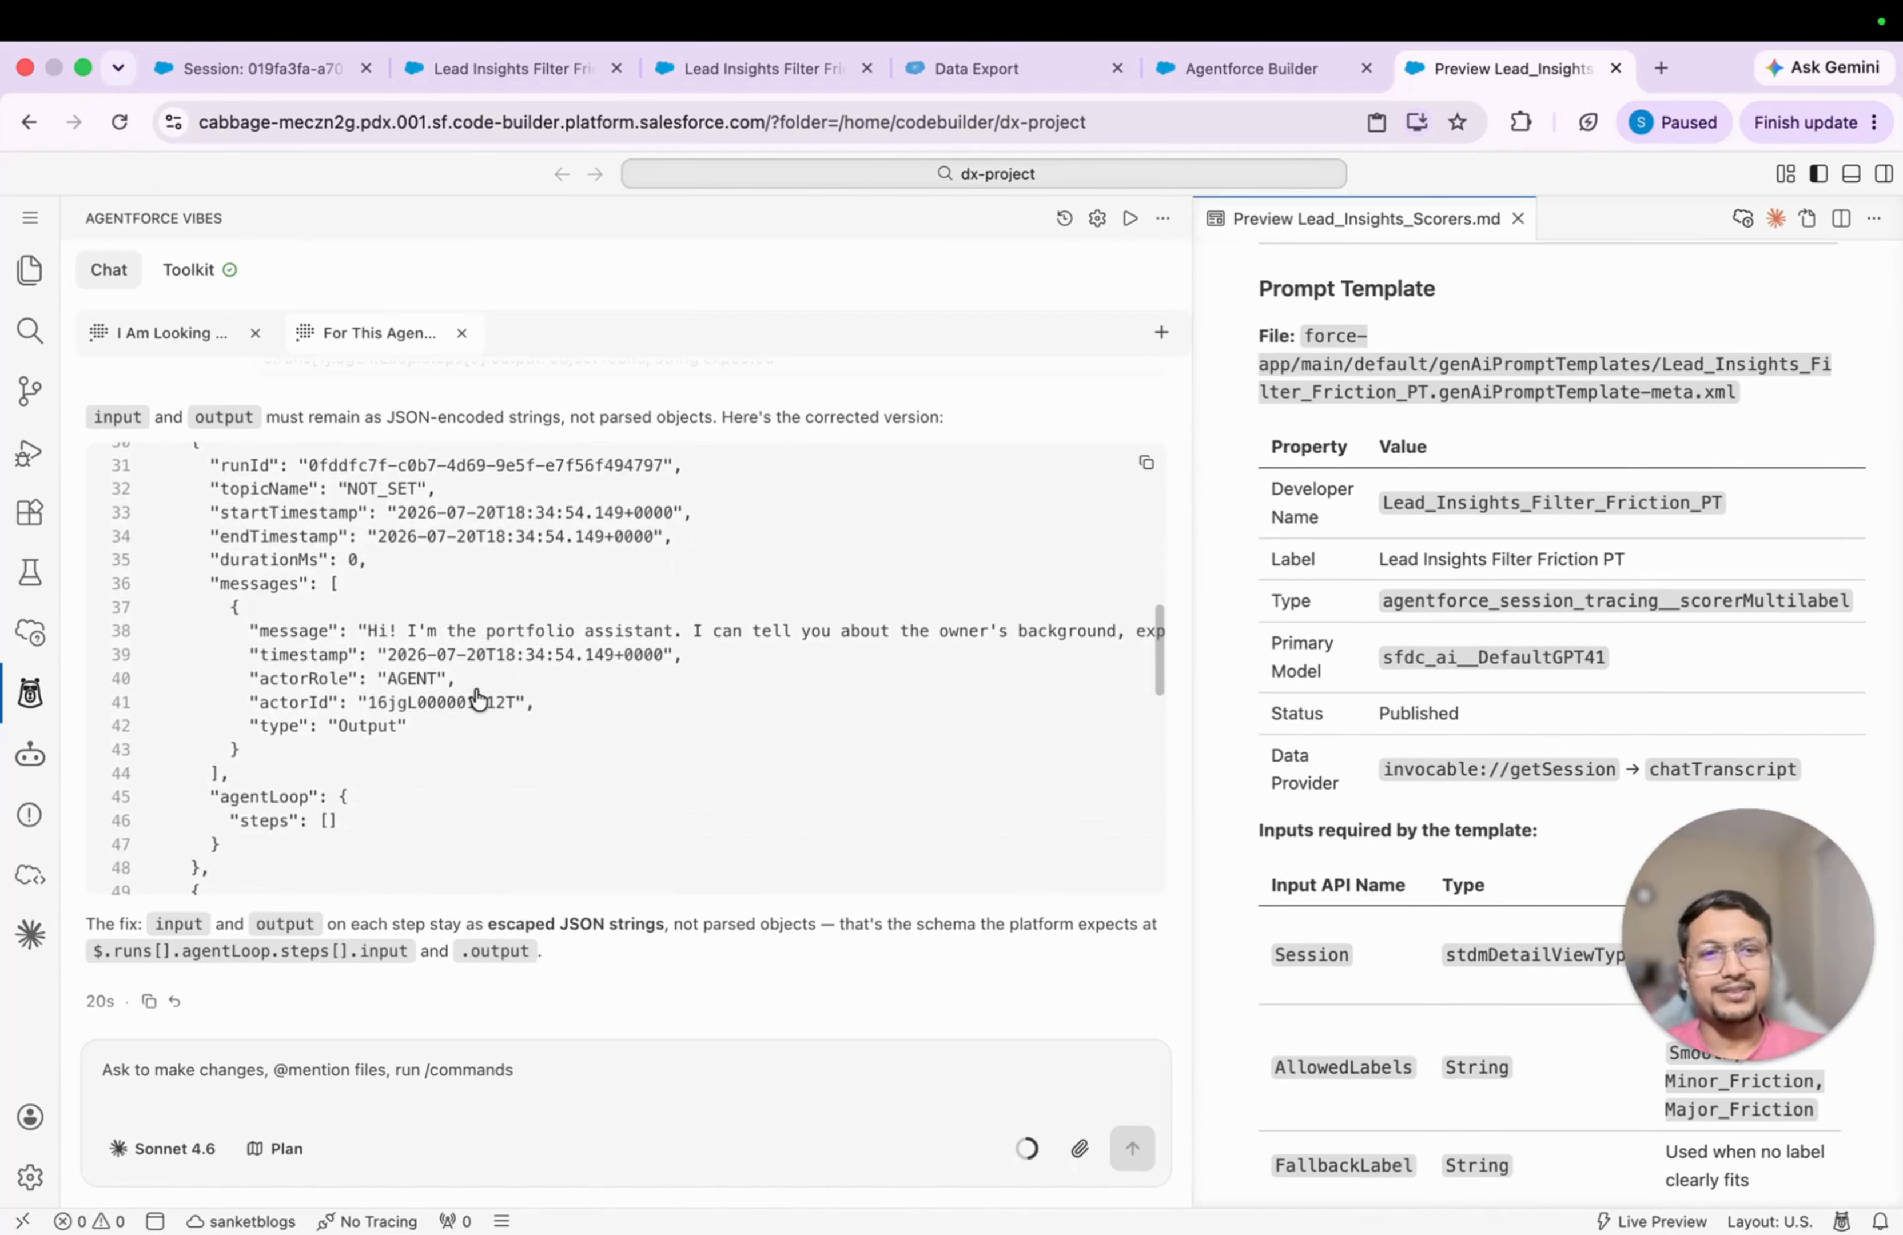
scroll(479, 698, down, 10)
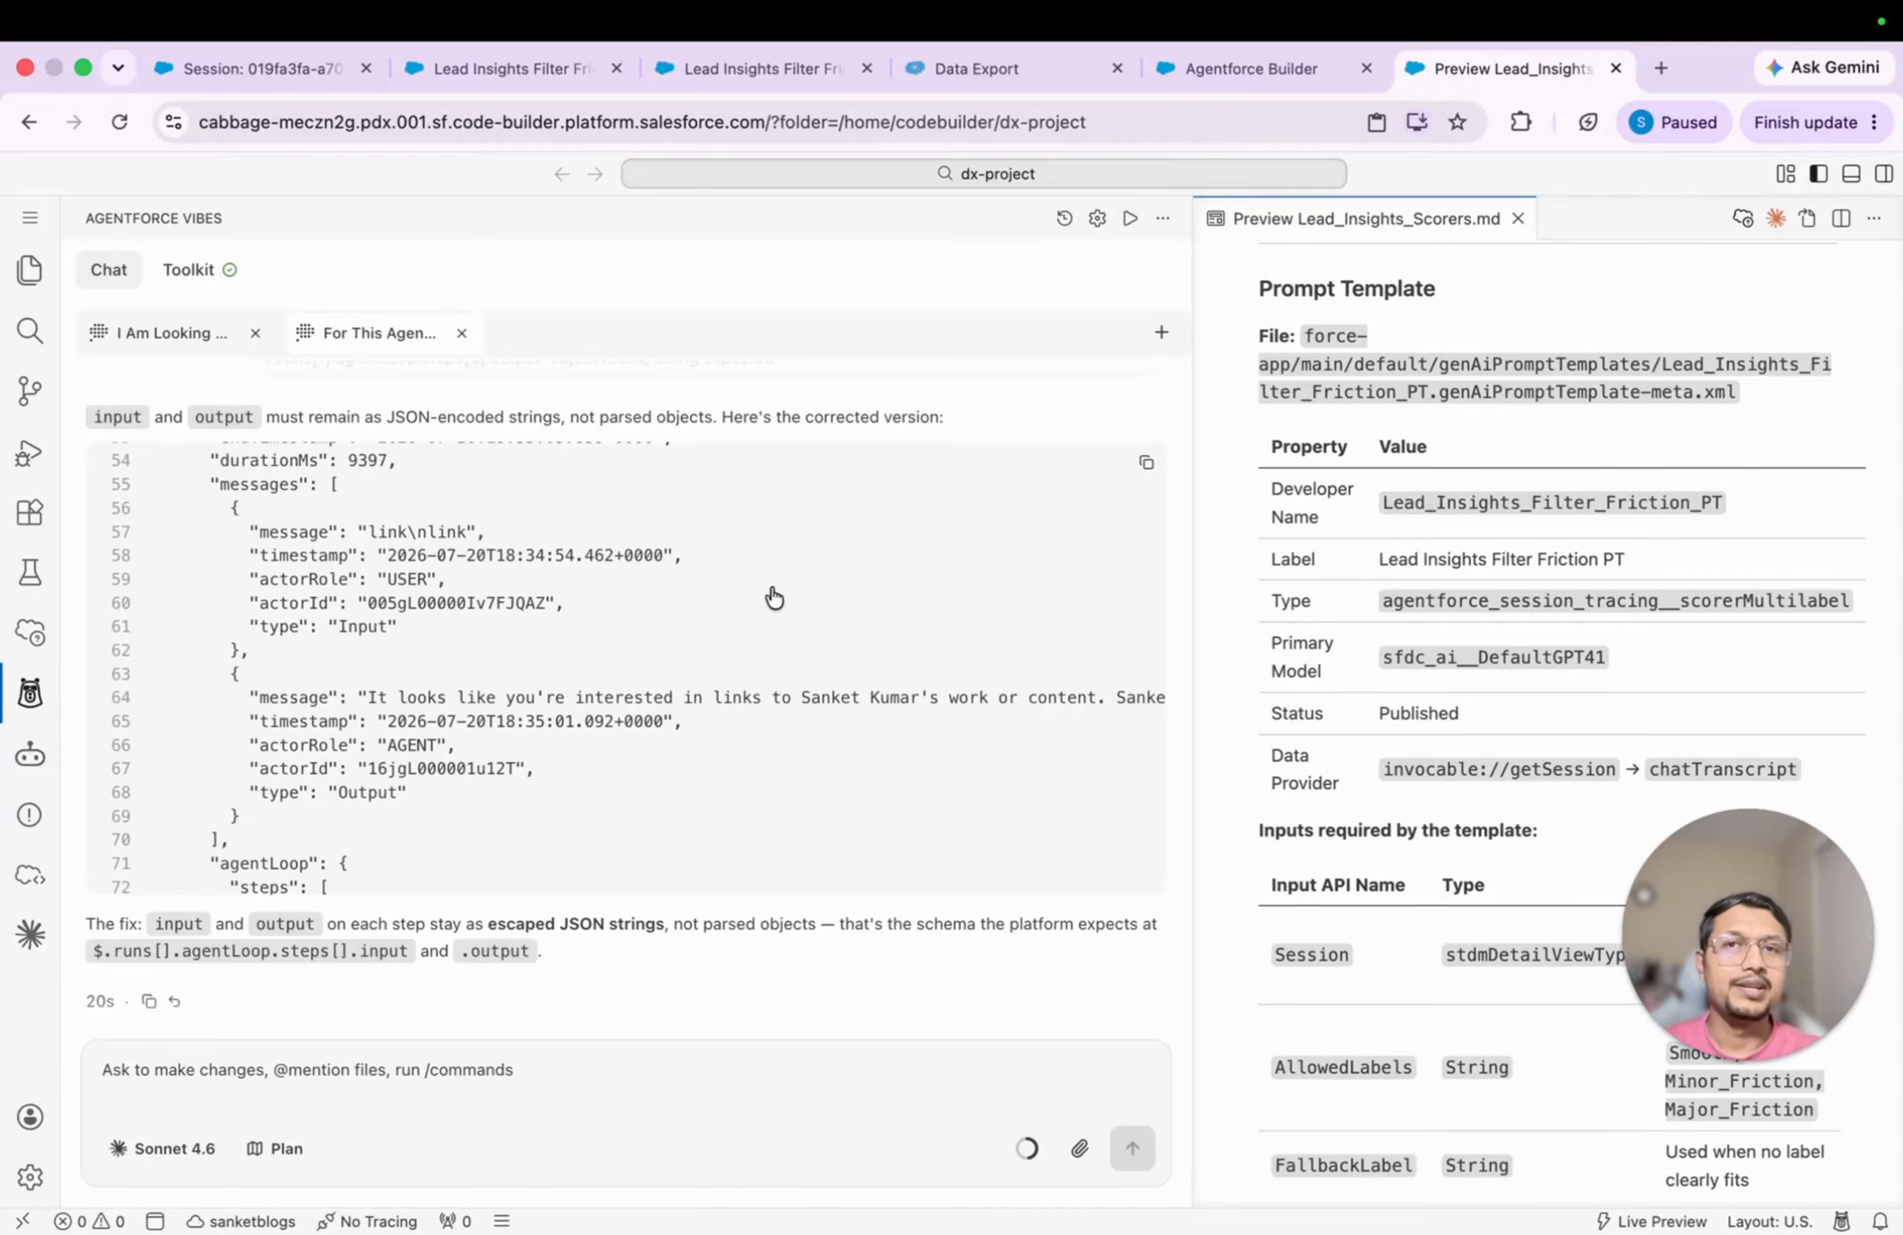
Step: Switch to the previewed Lead Insights Filter Friction PT template and review its Session, Allowed Labels and Fallback Label preview inputs
click(766, 66)
click(104, 437)
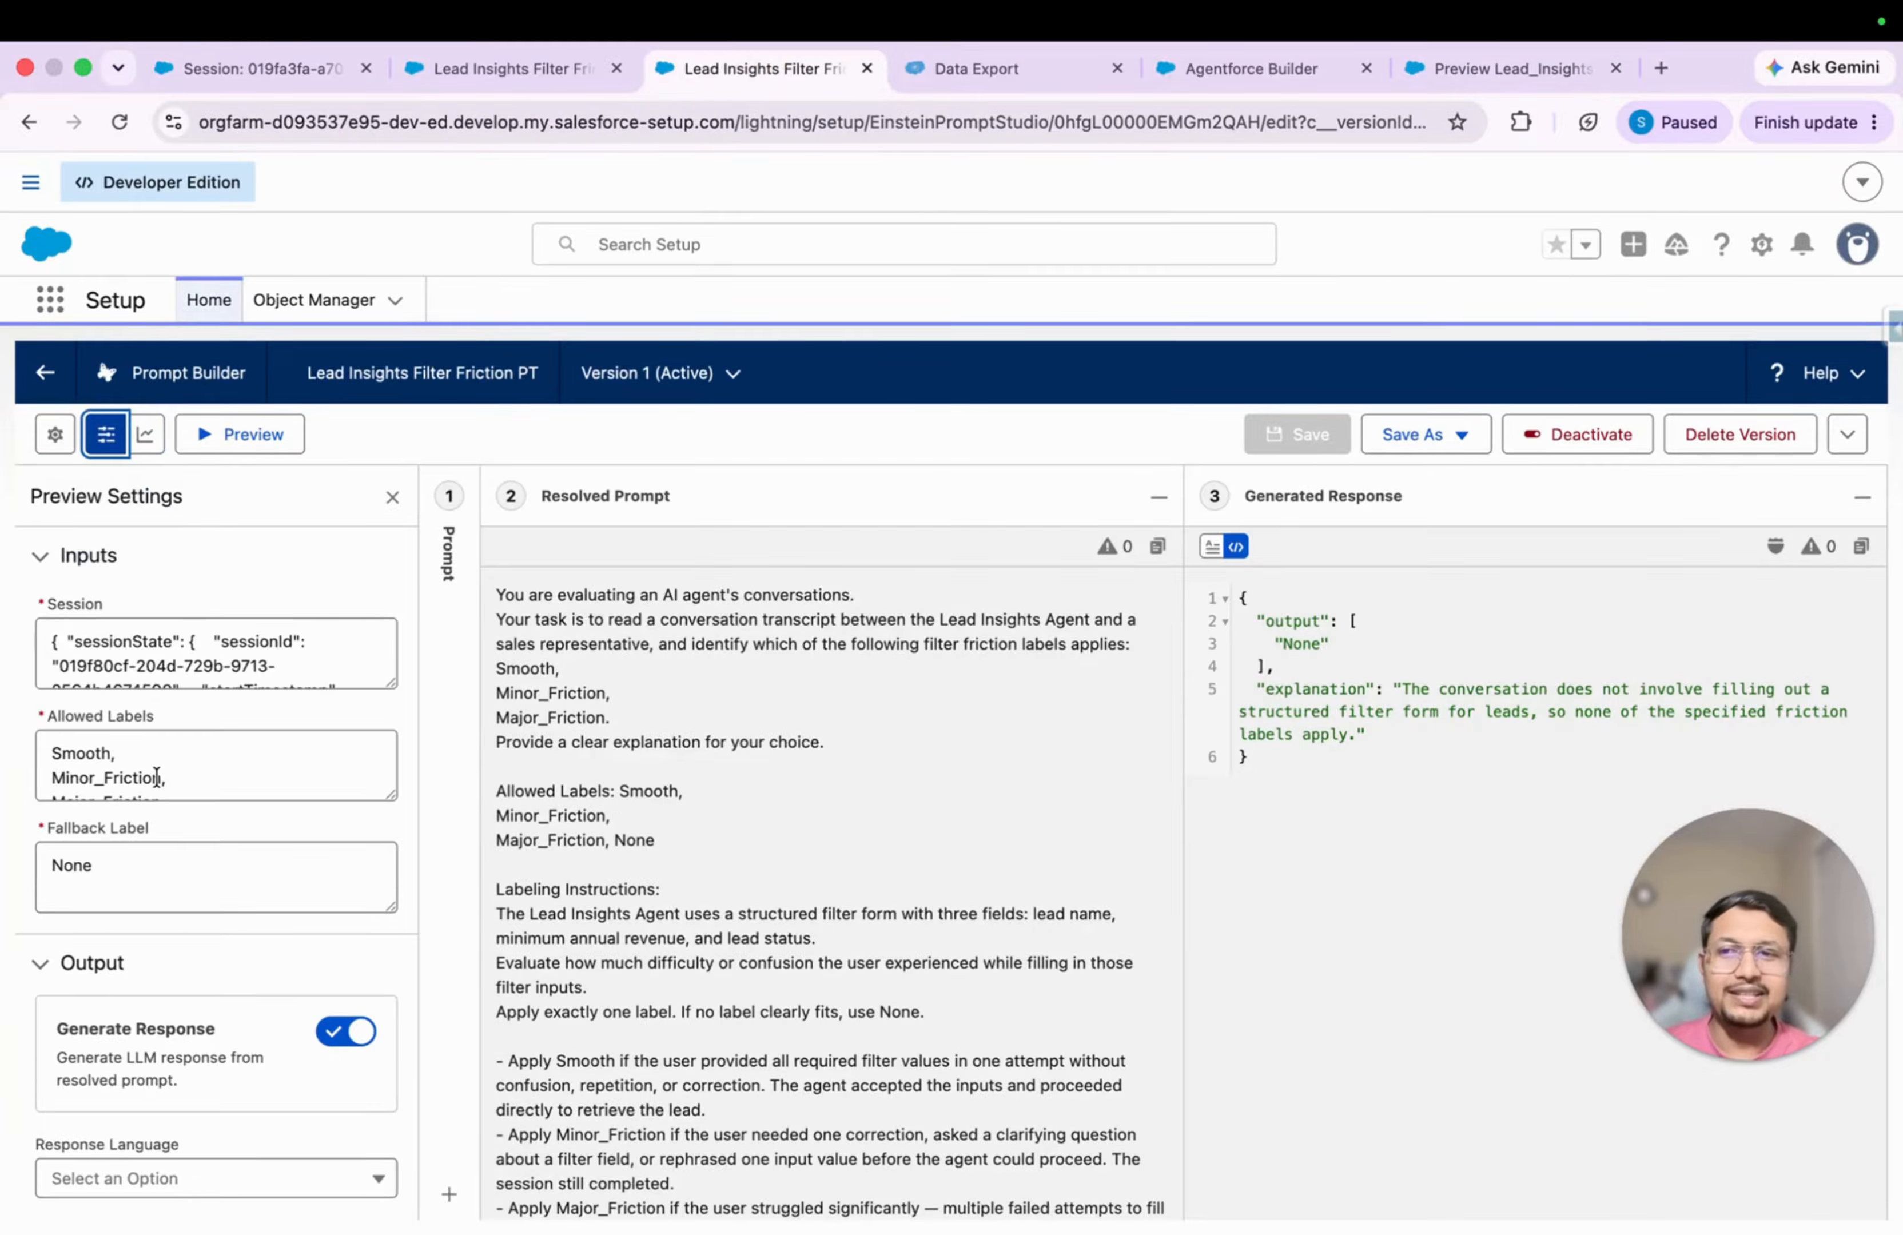
scroll(156, 776, down, 1)
scroll(121, 761, up, 1)
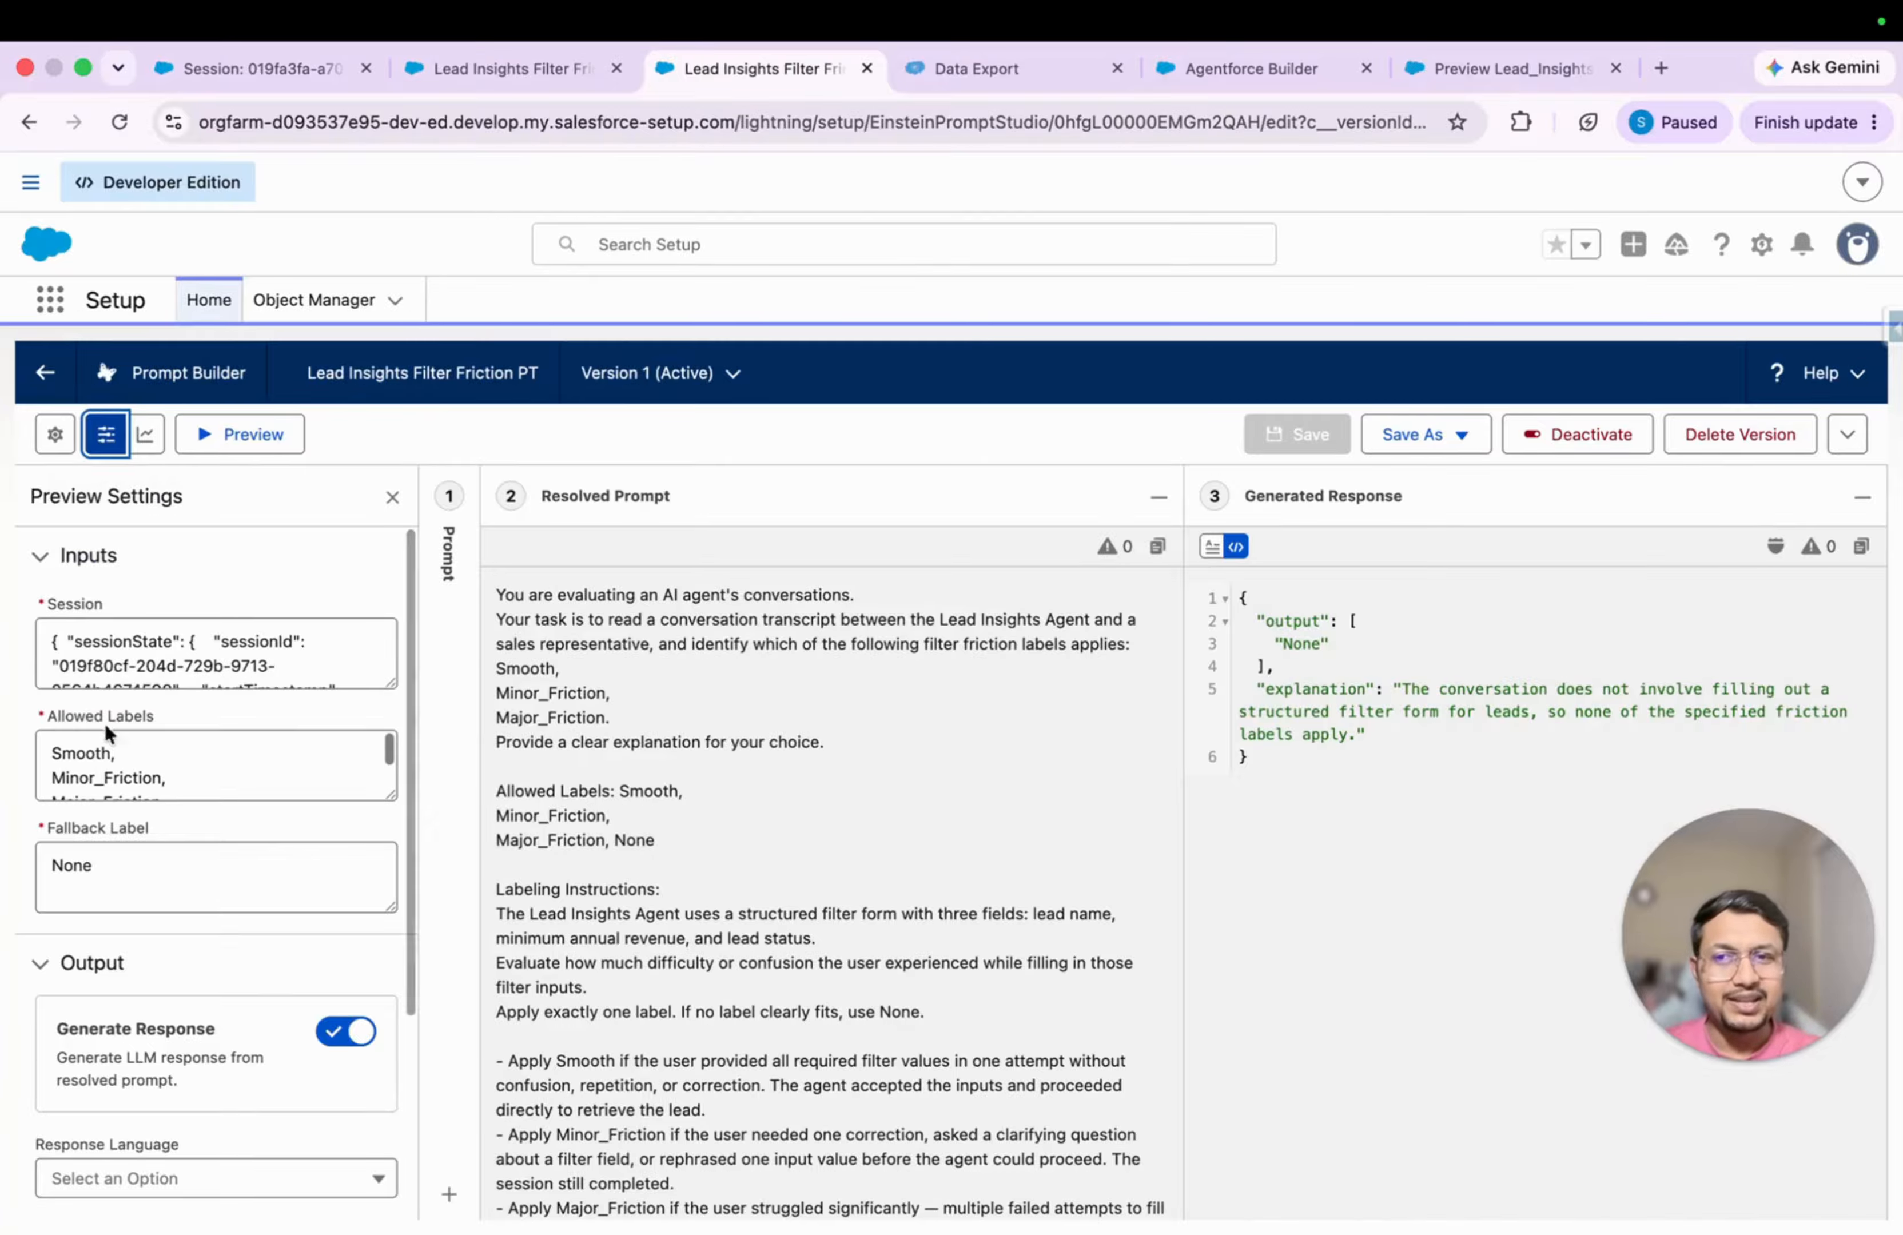
click(92, 756)
double_click(88, 754)
double_click(94, 778)
scroll(96, 775, down, 1)
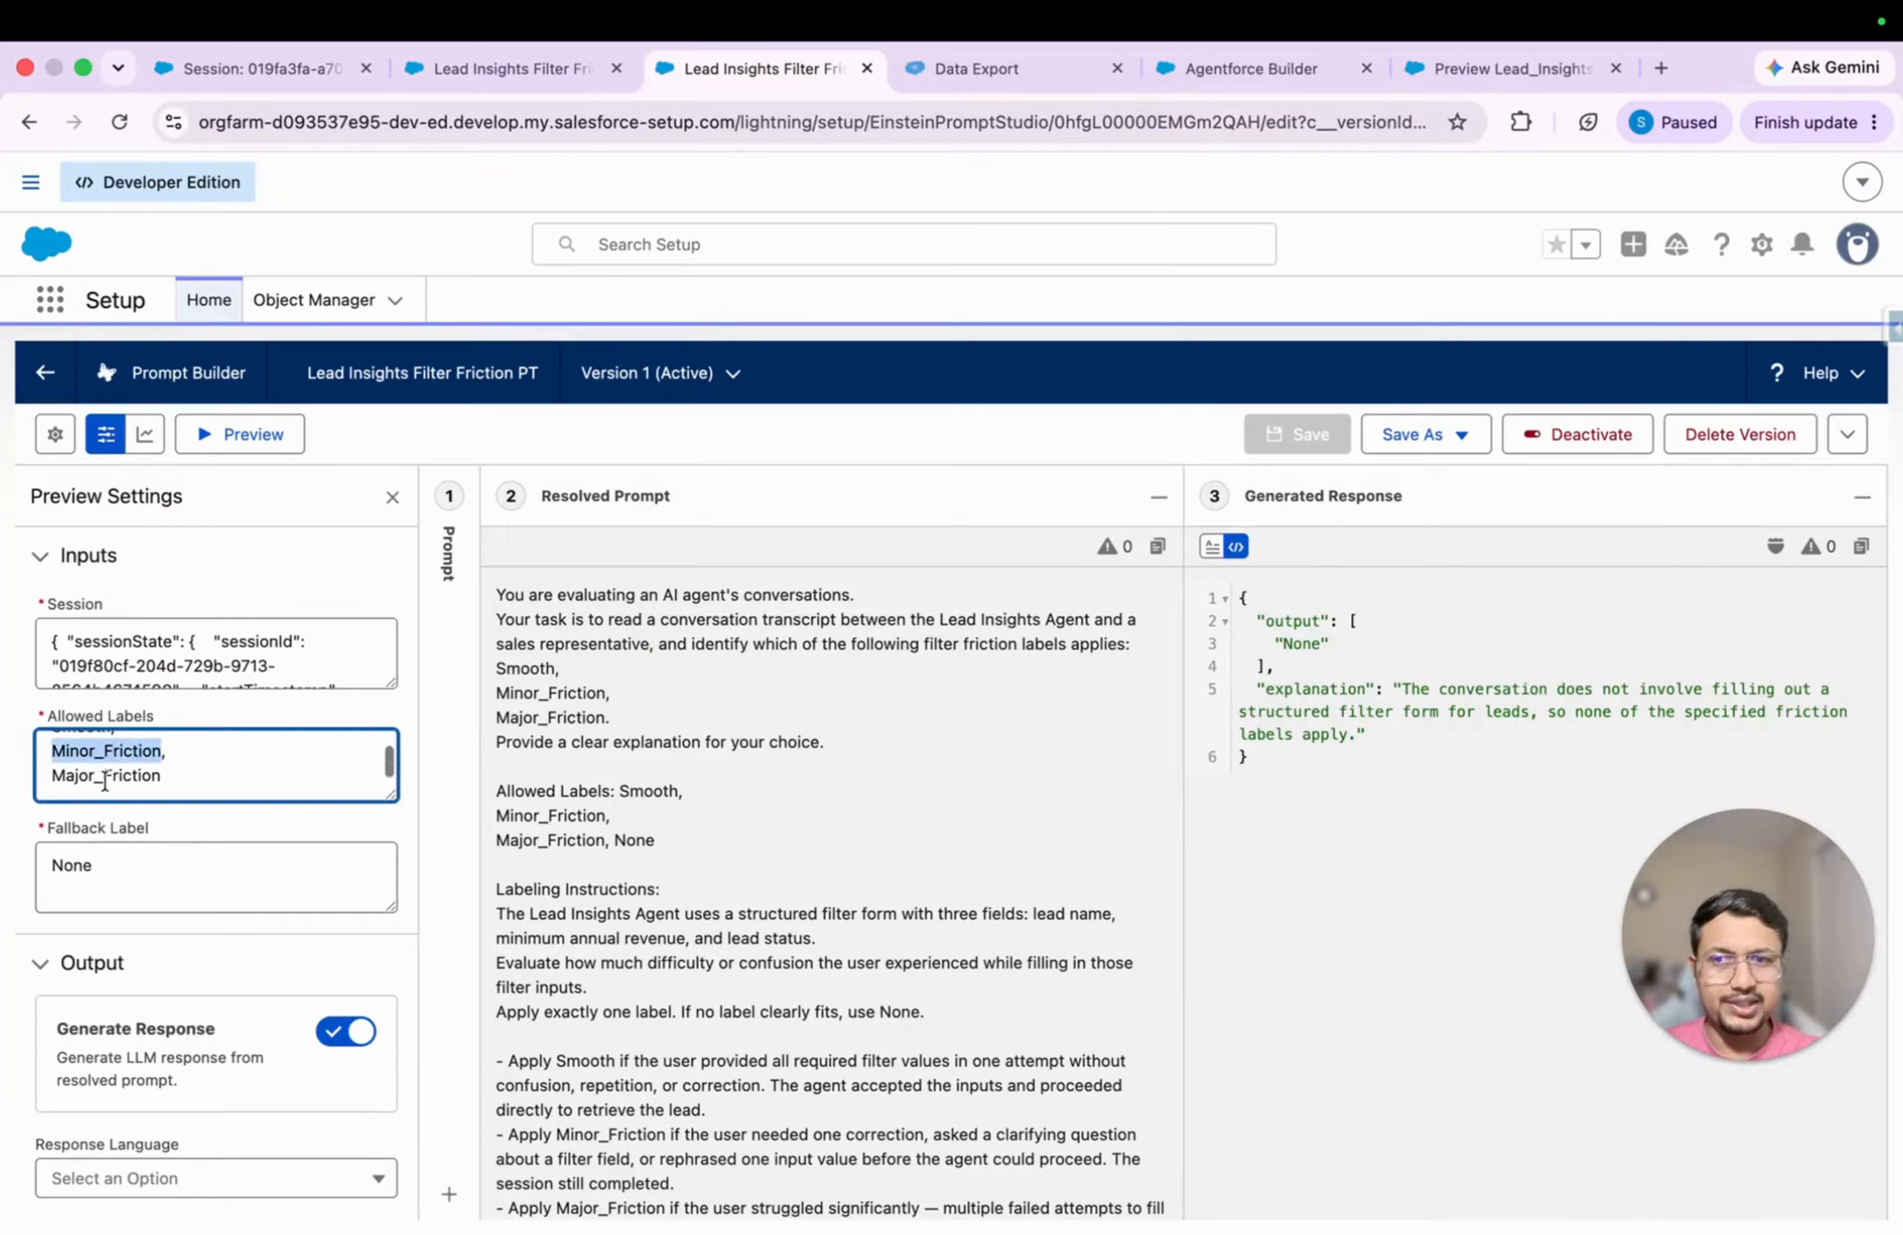
double_click(100, 783)
scroll(99, 778, up, 1)
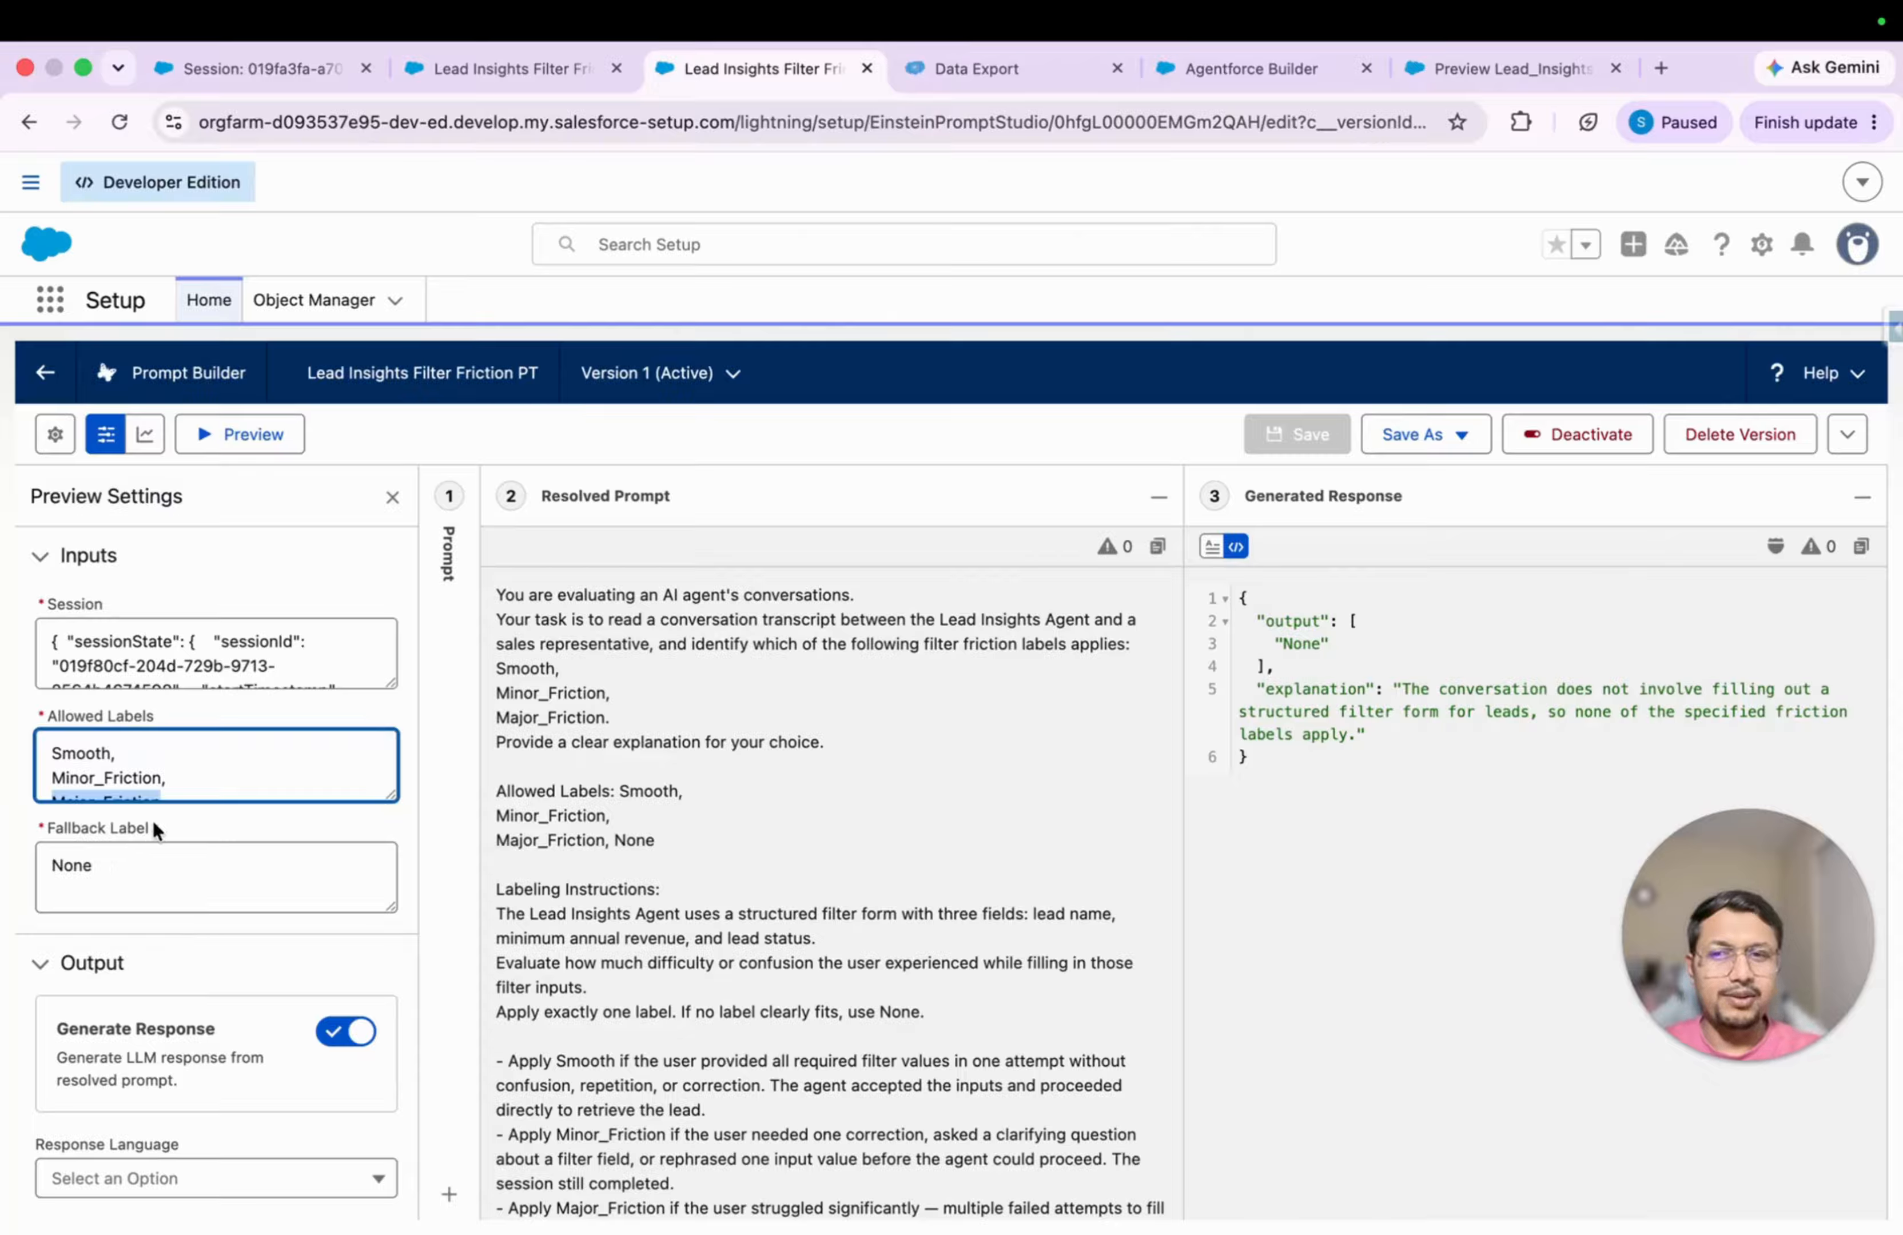
click(92, 867)
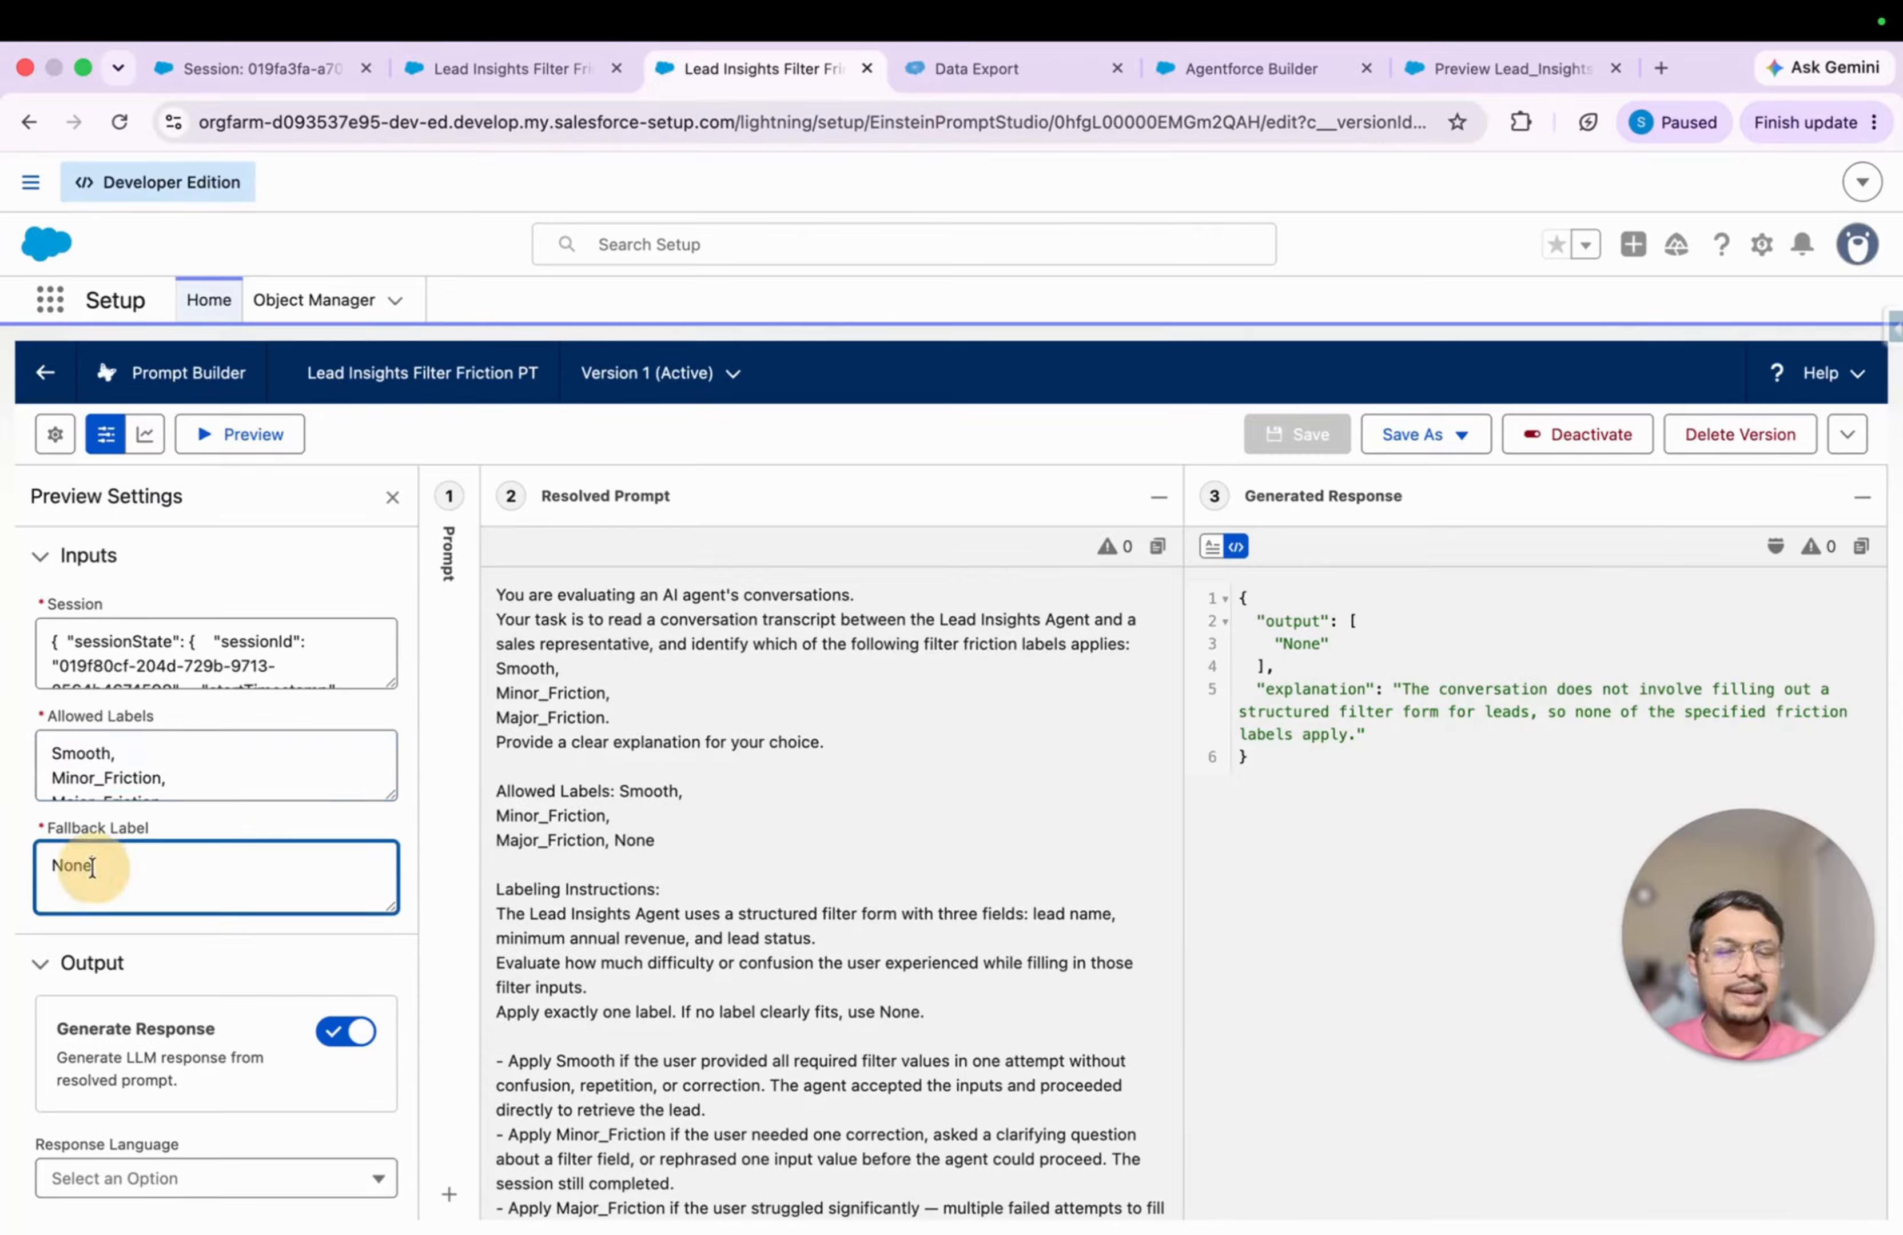
Step: Examine the preview's performance insights and the output and explanation fields of the generated response
click(156, 444)
double_click(1283, 622)
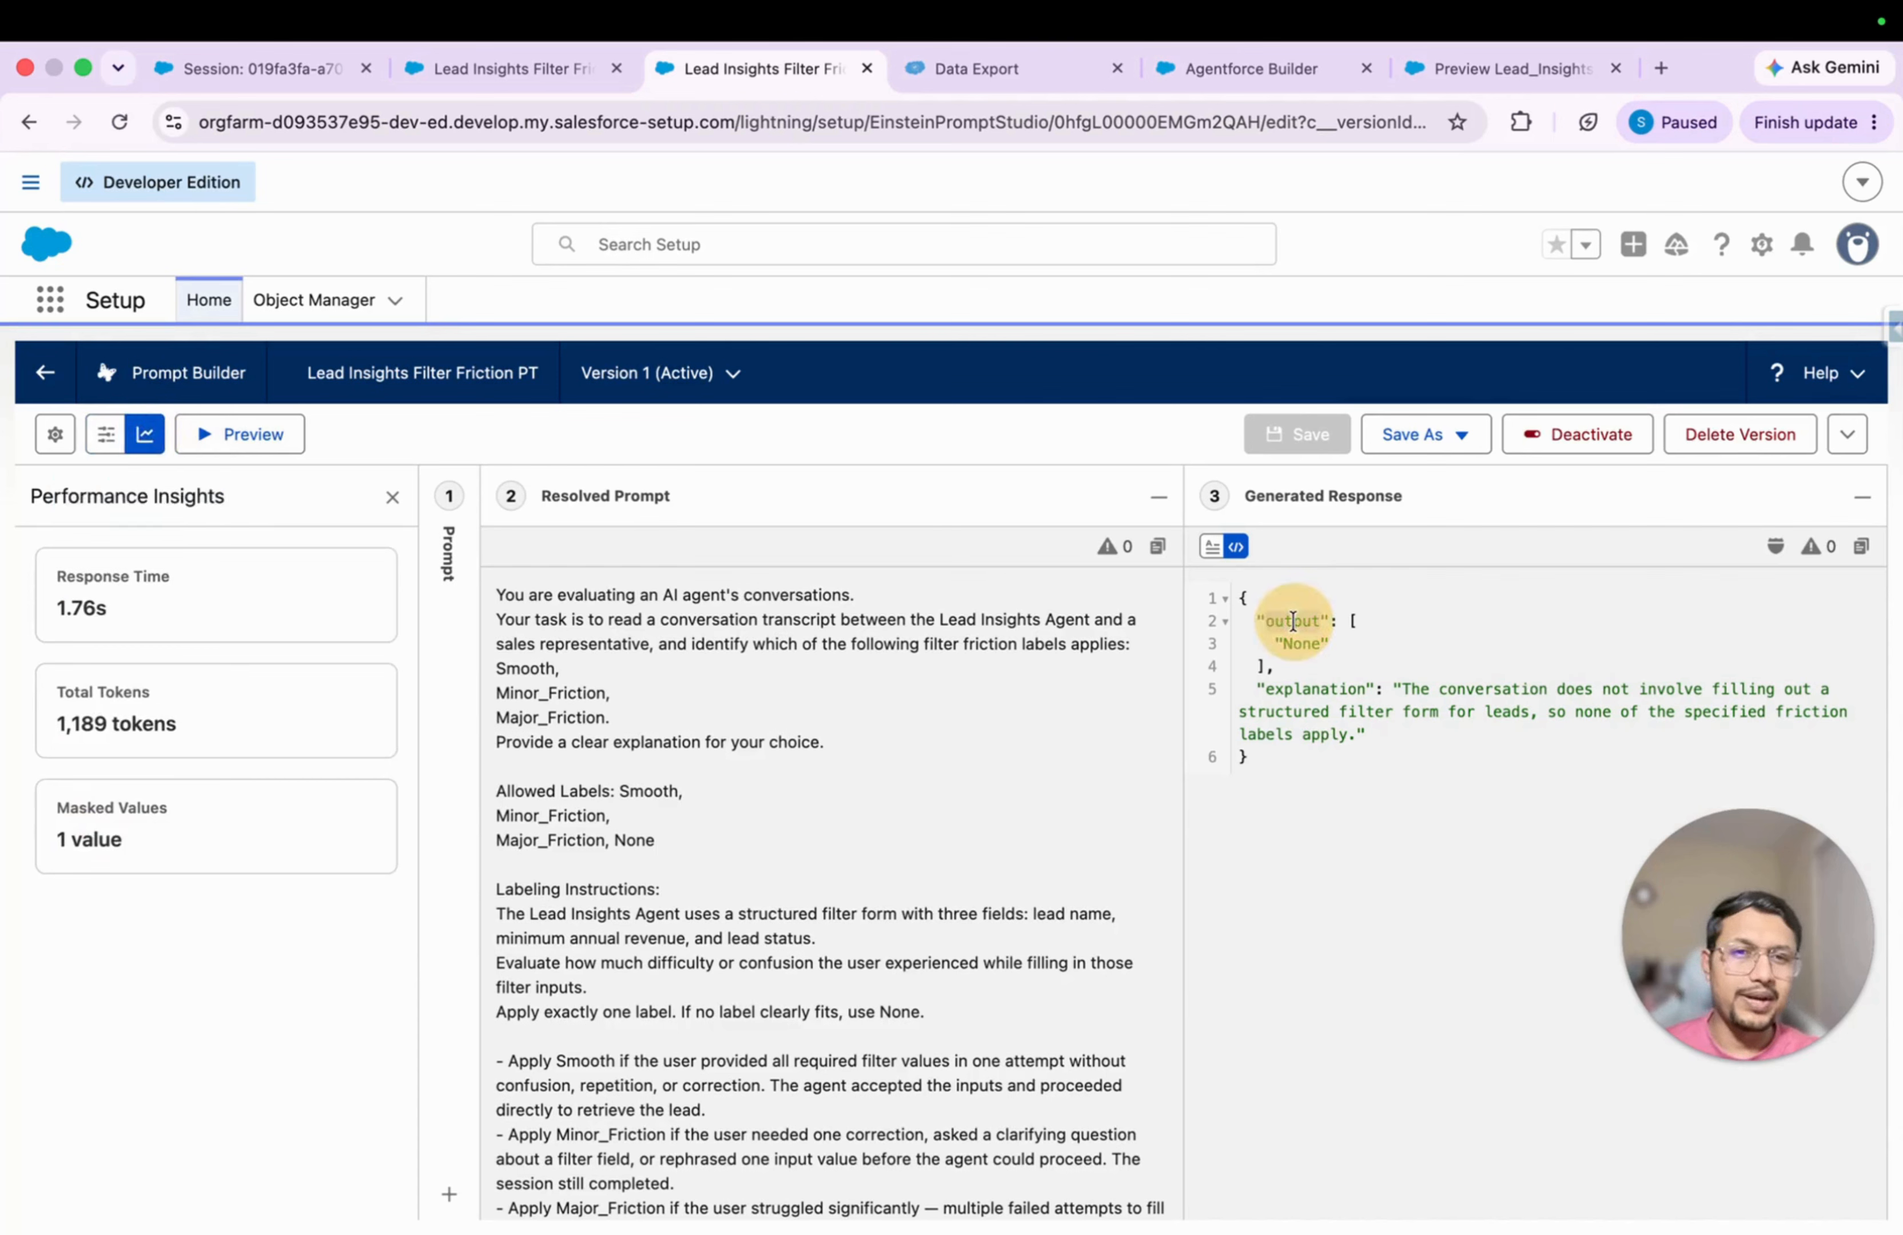
double_click(1312, 688)
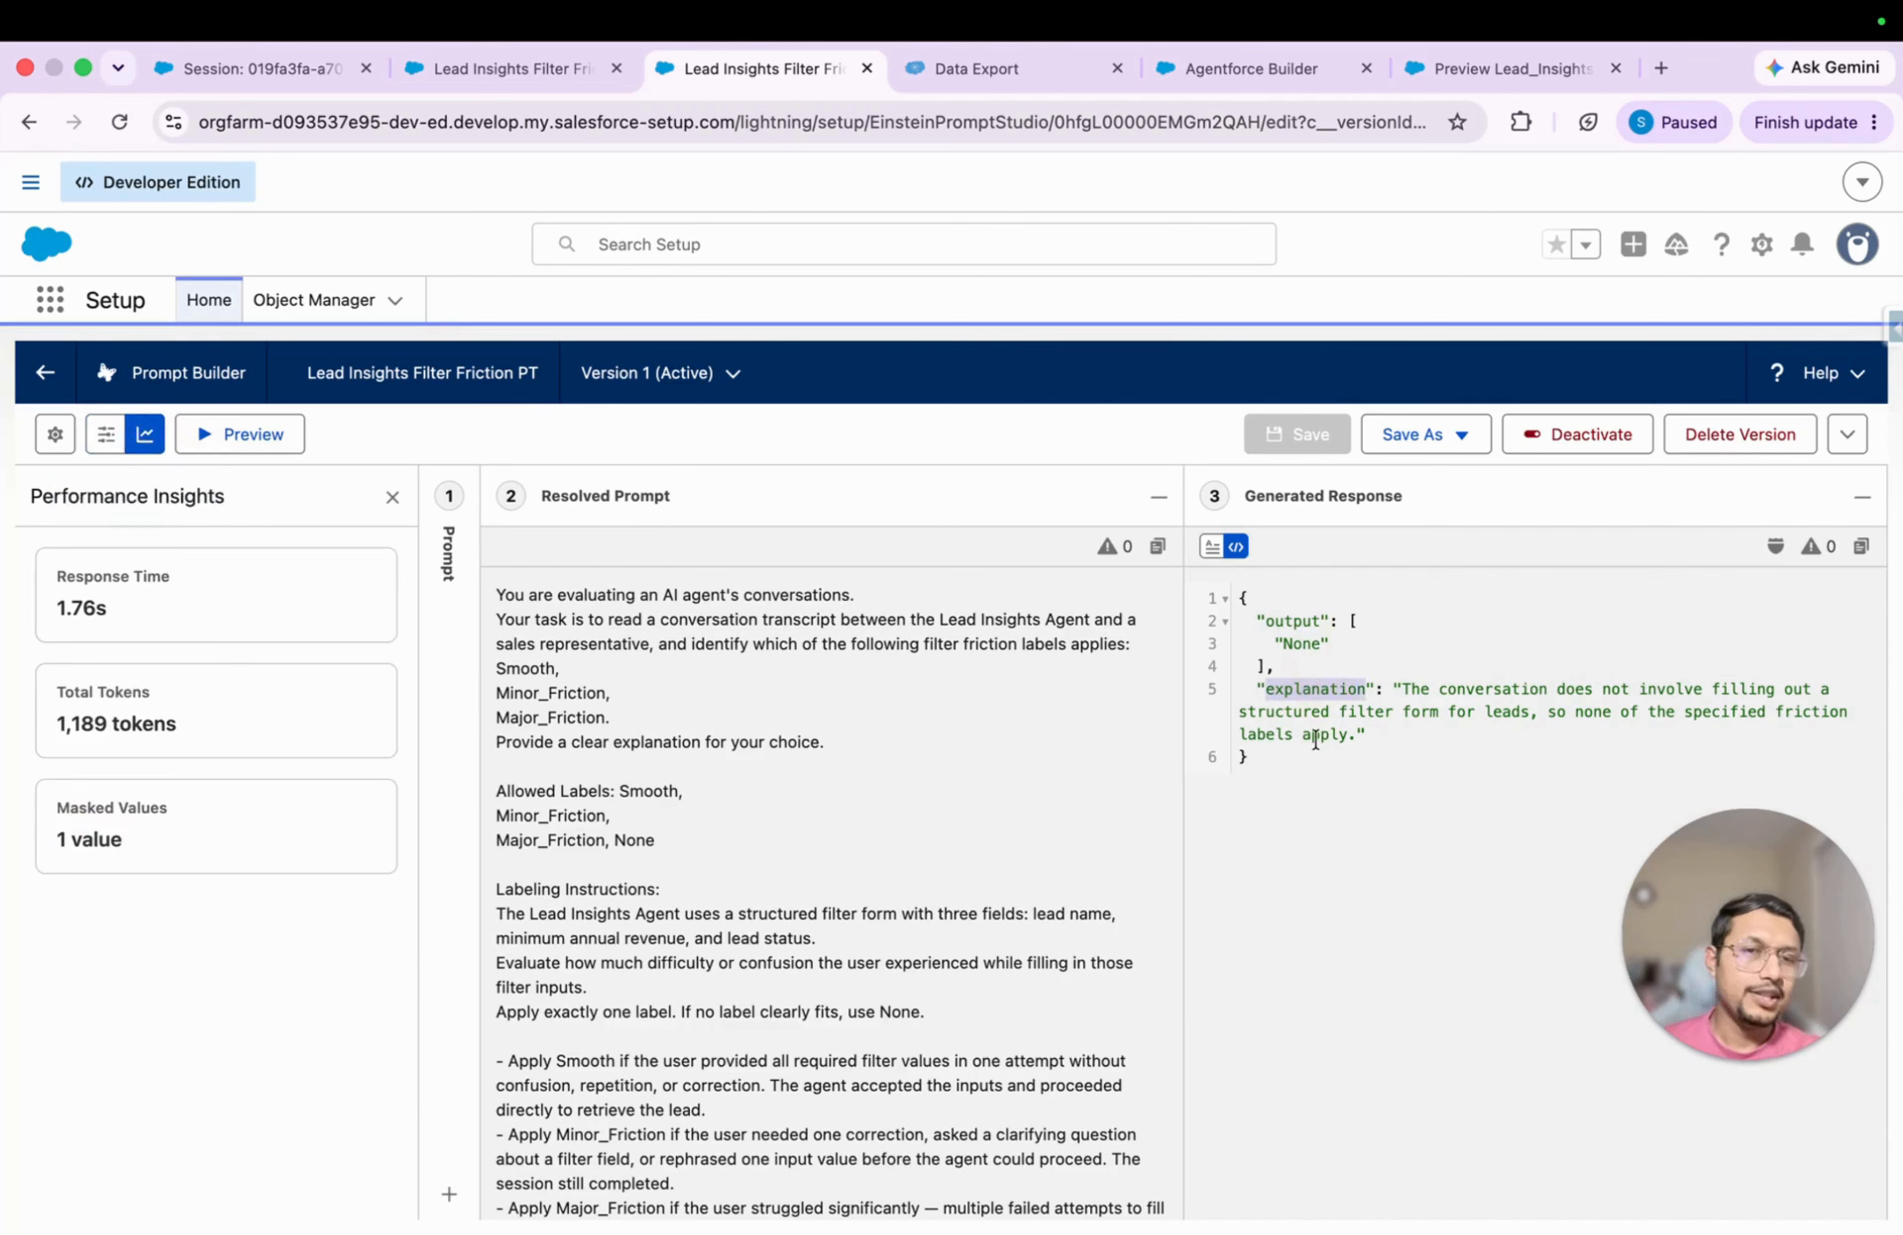
drag(1275, 761, 1236, 596)
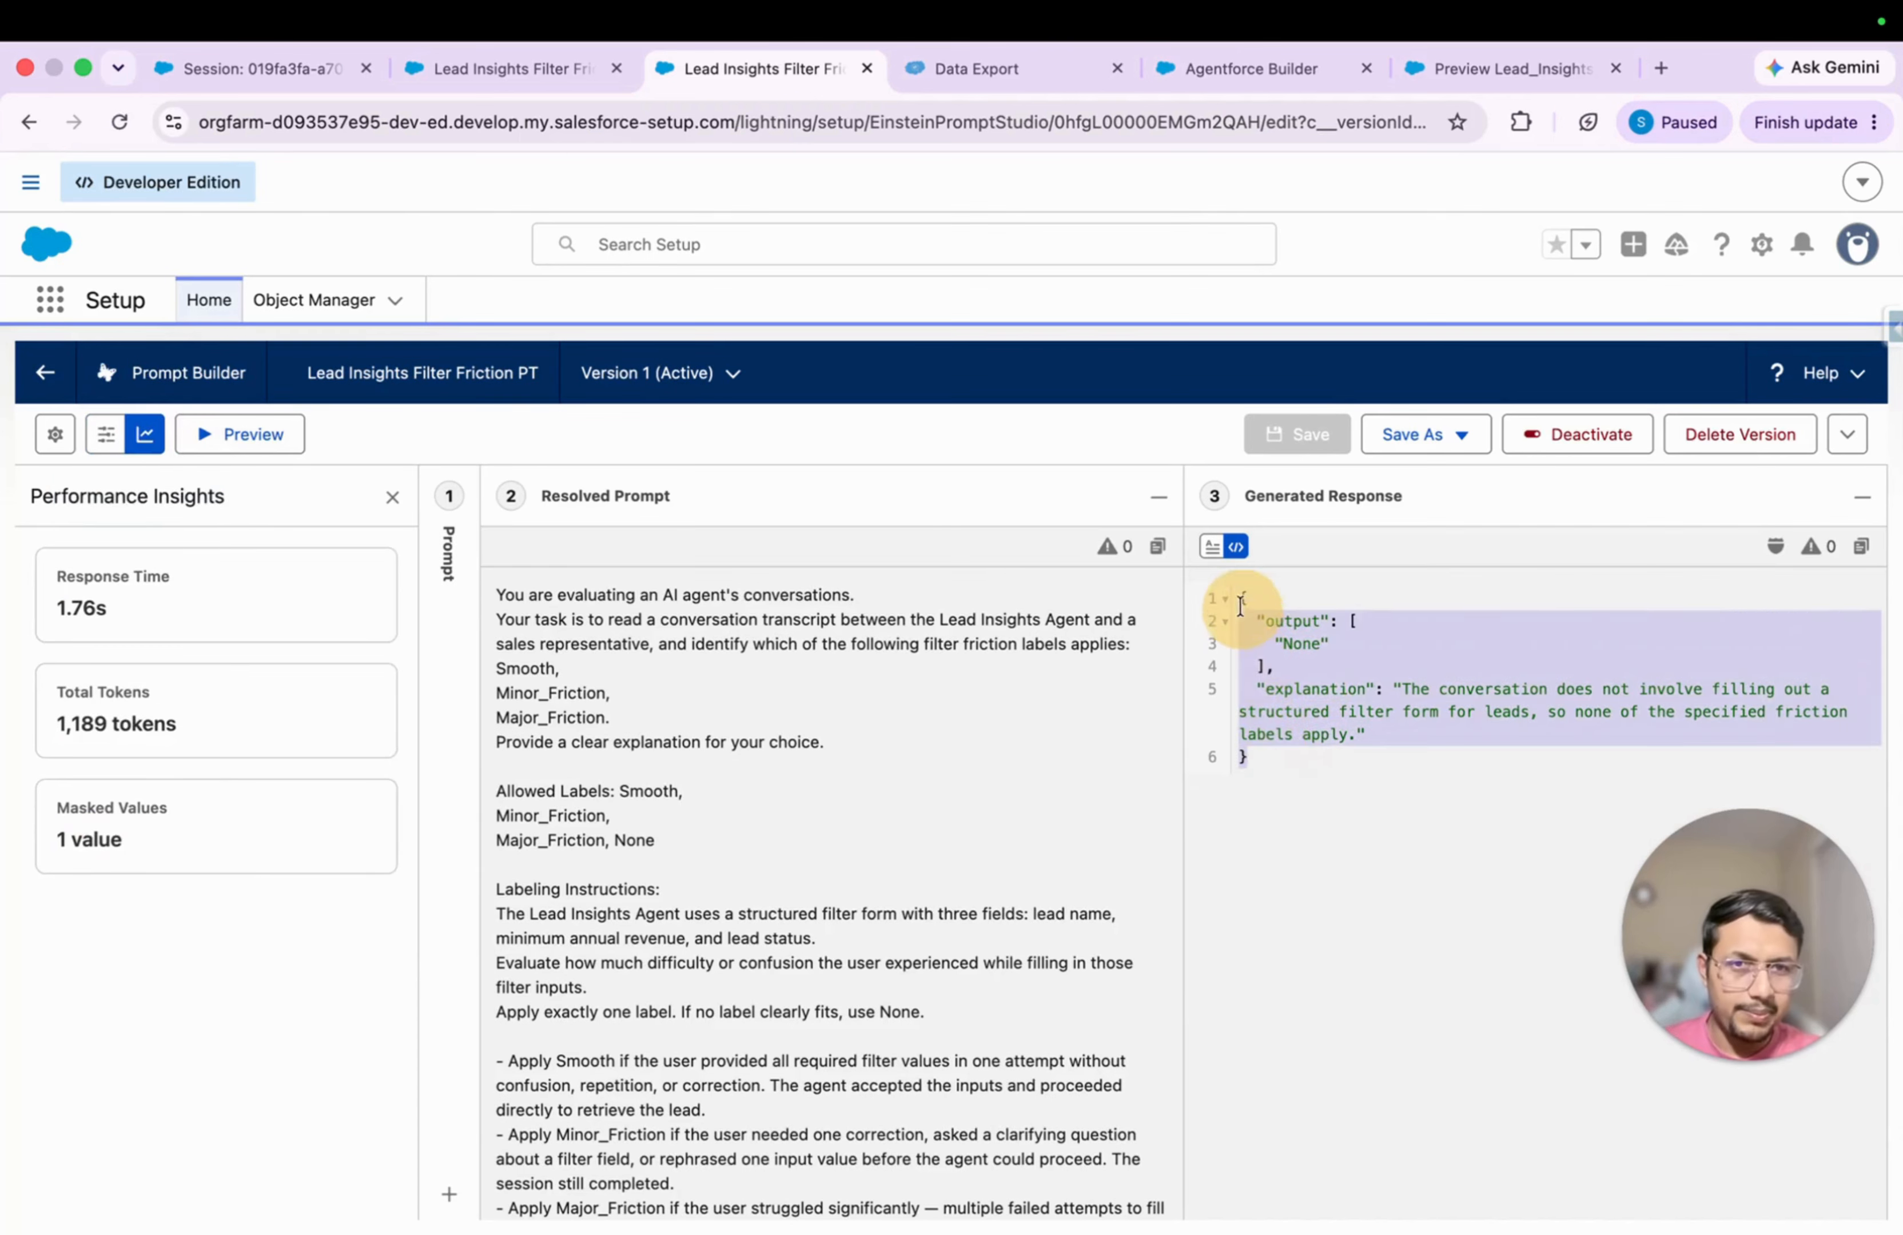
click(1321, 735)
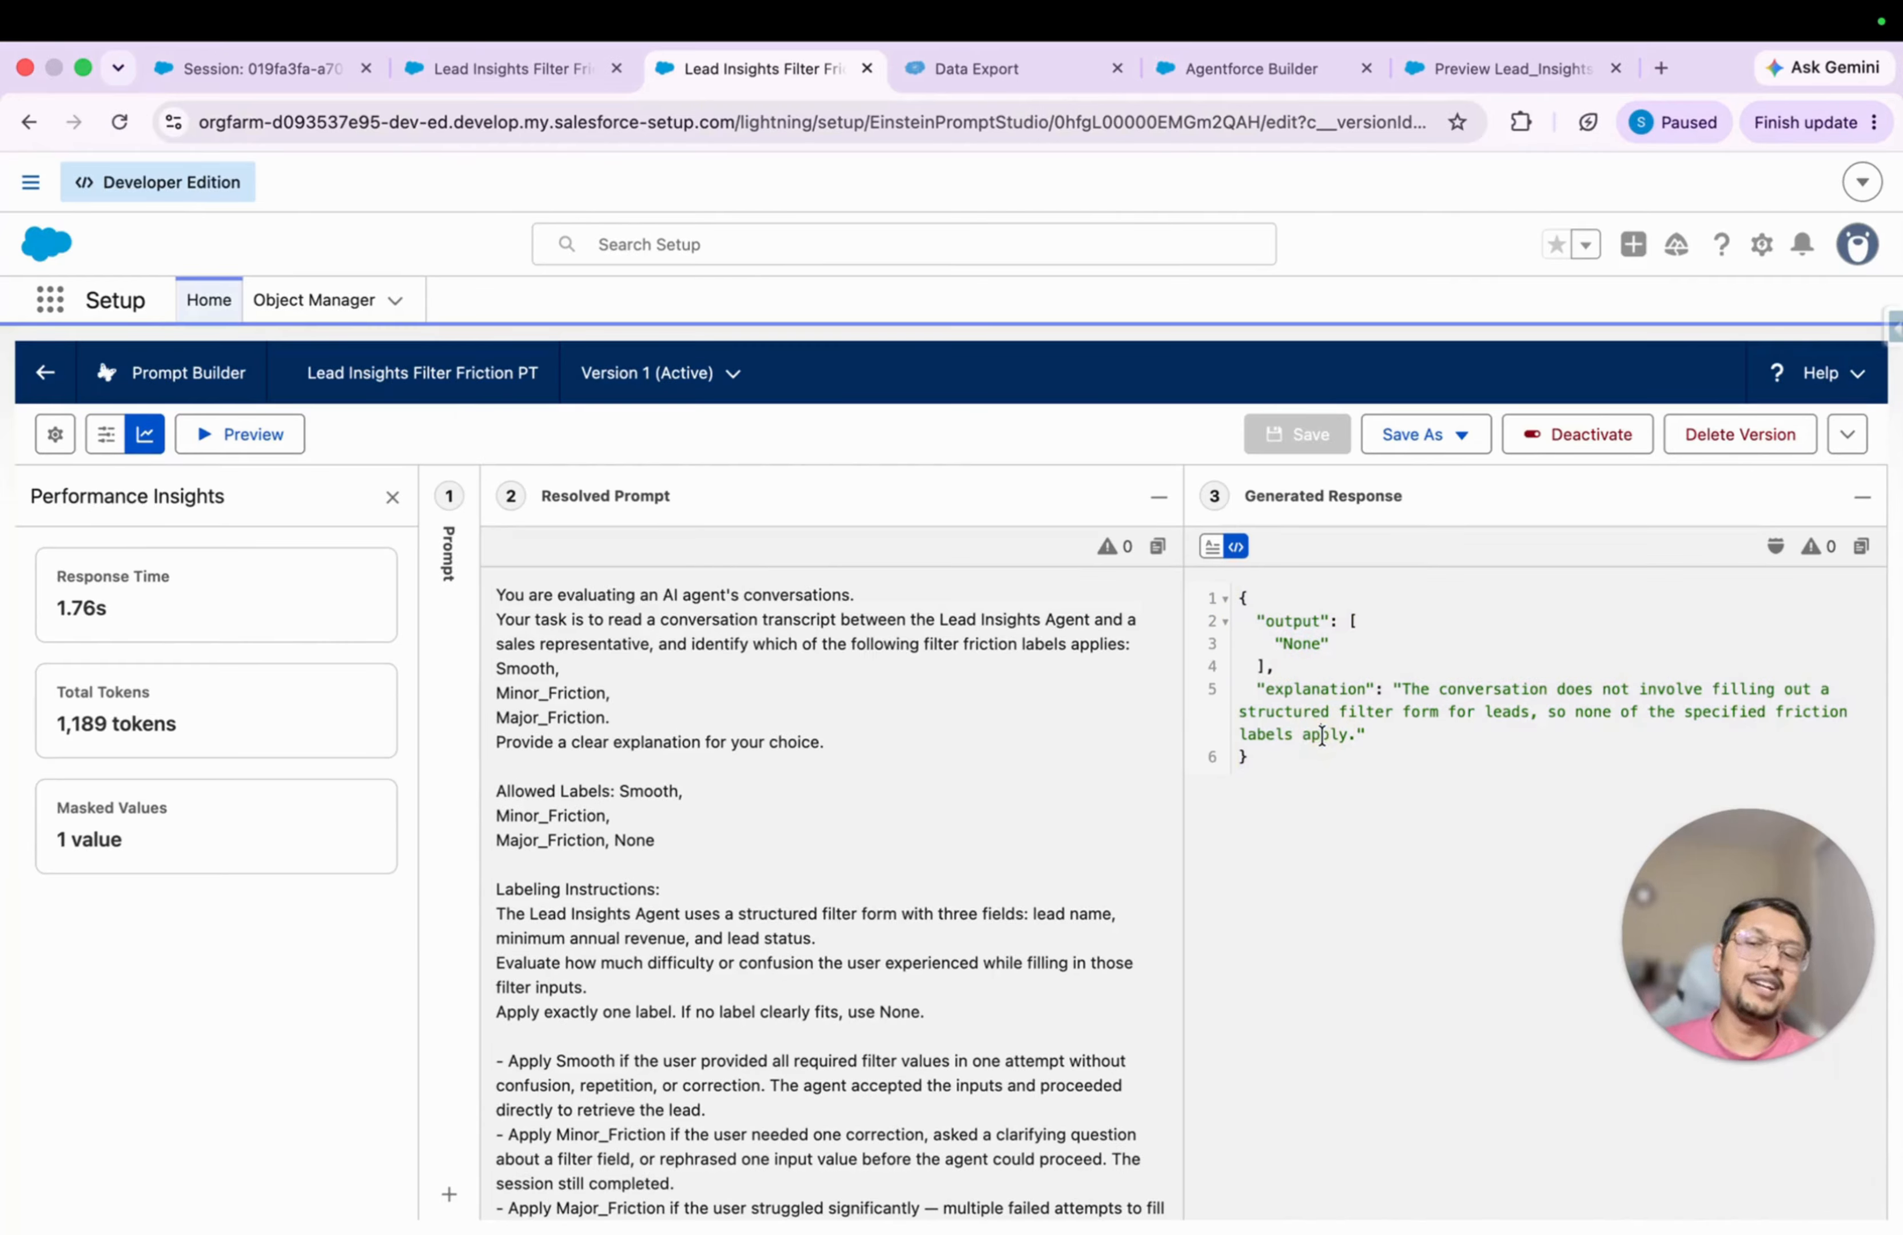
Step: Check the response format and response structure in the template details against the generated JSON response
click(106, 434)
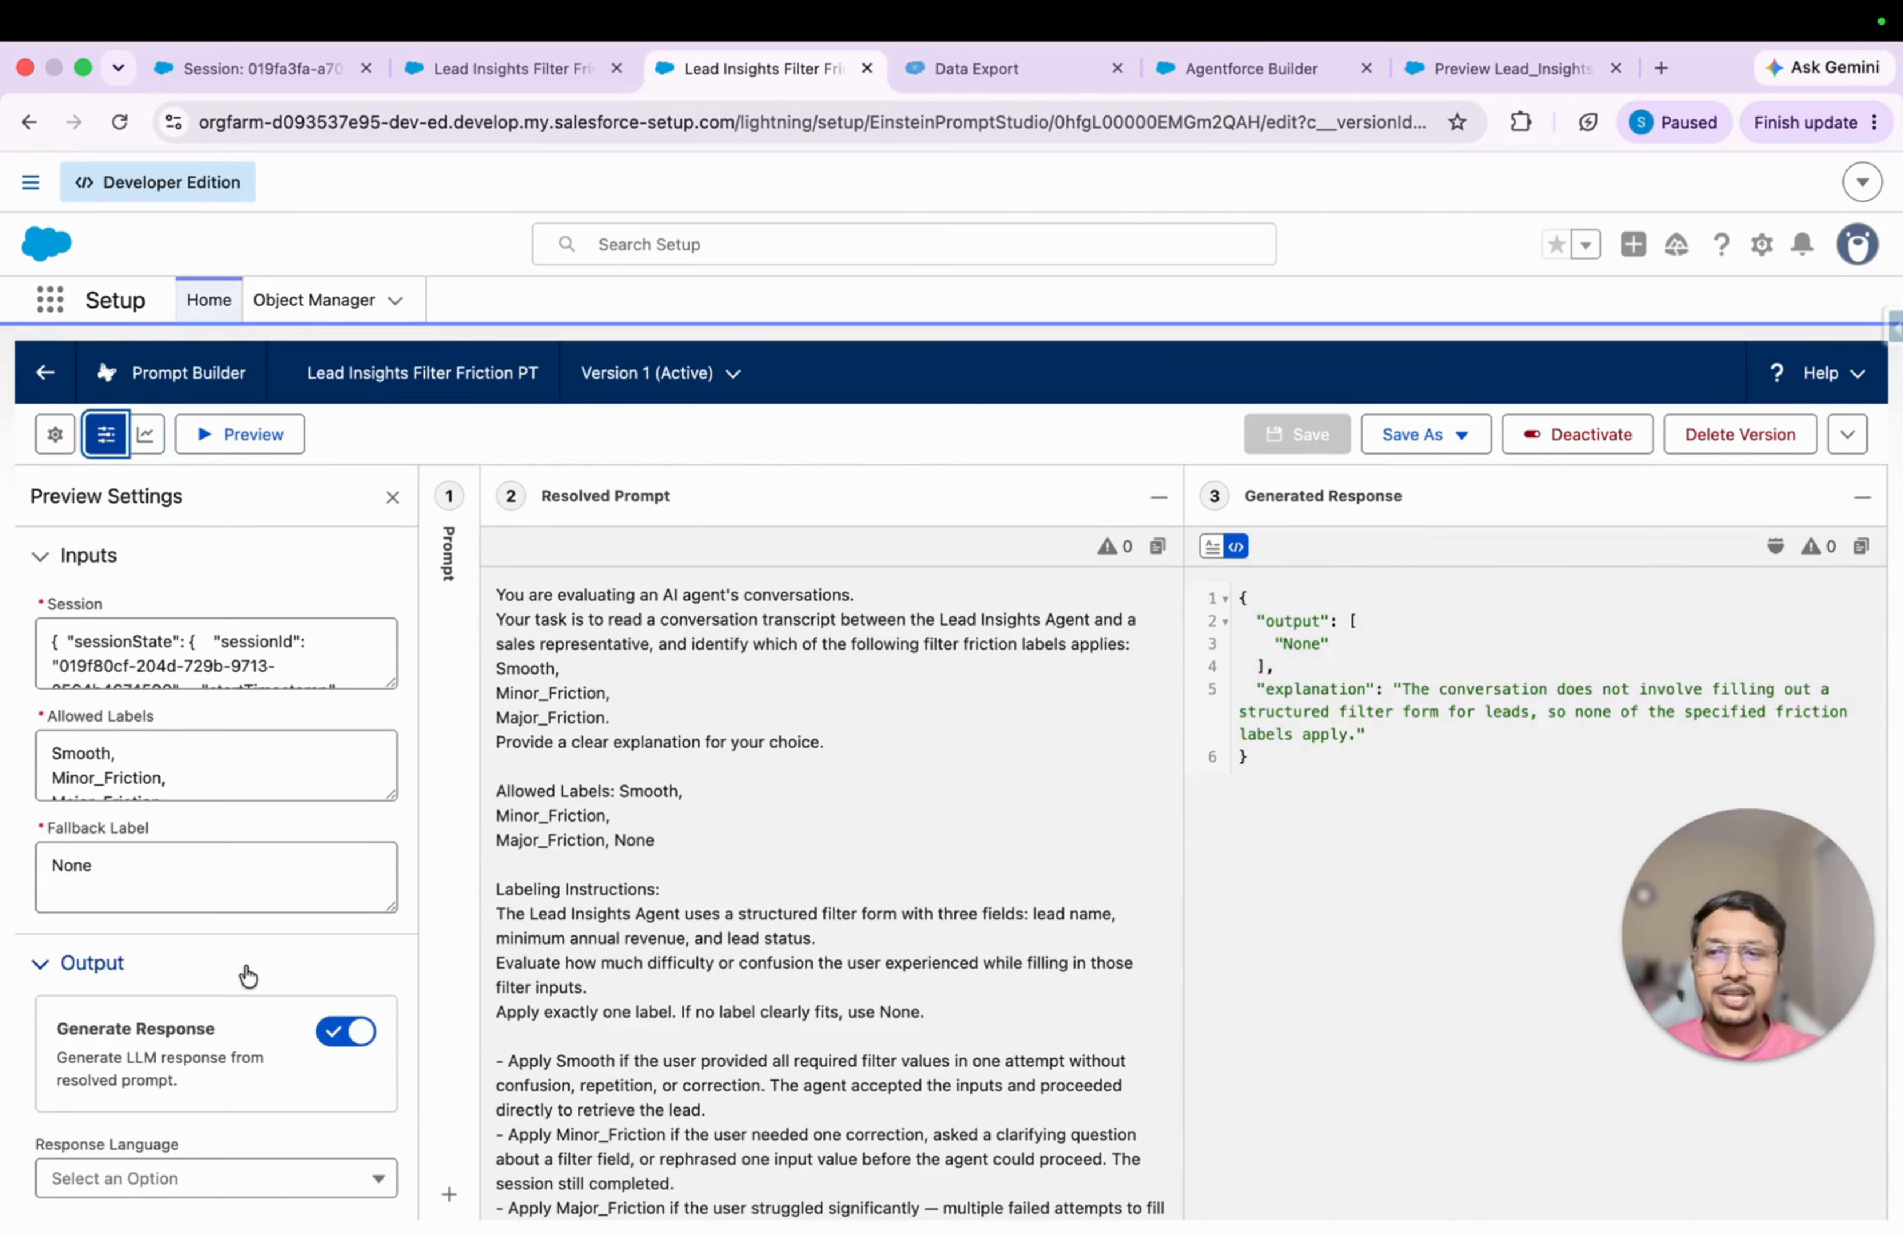
click(54, 434)
scroll(183, 766, down, 4)
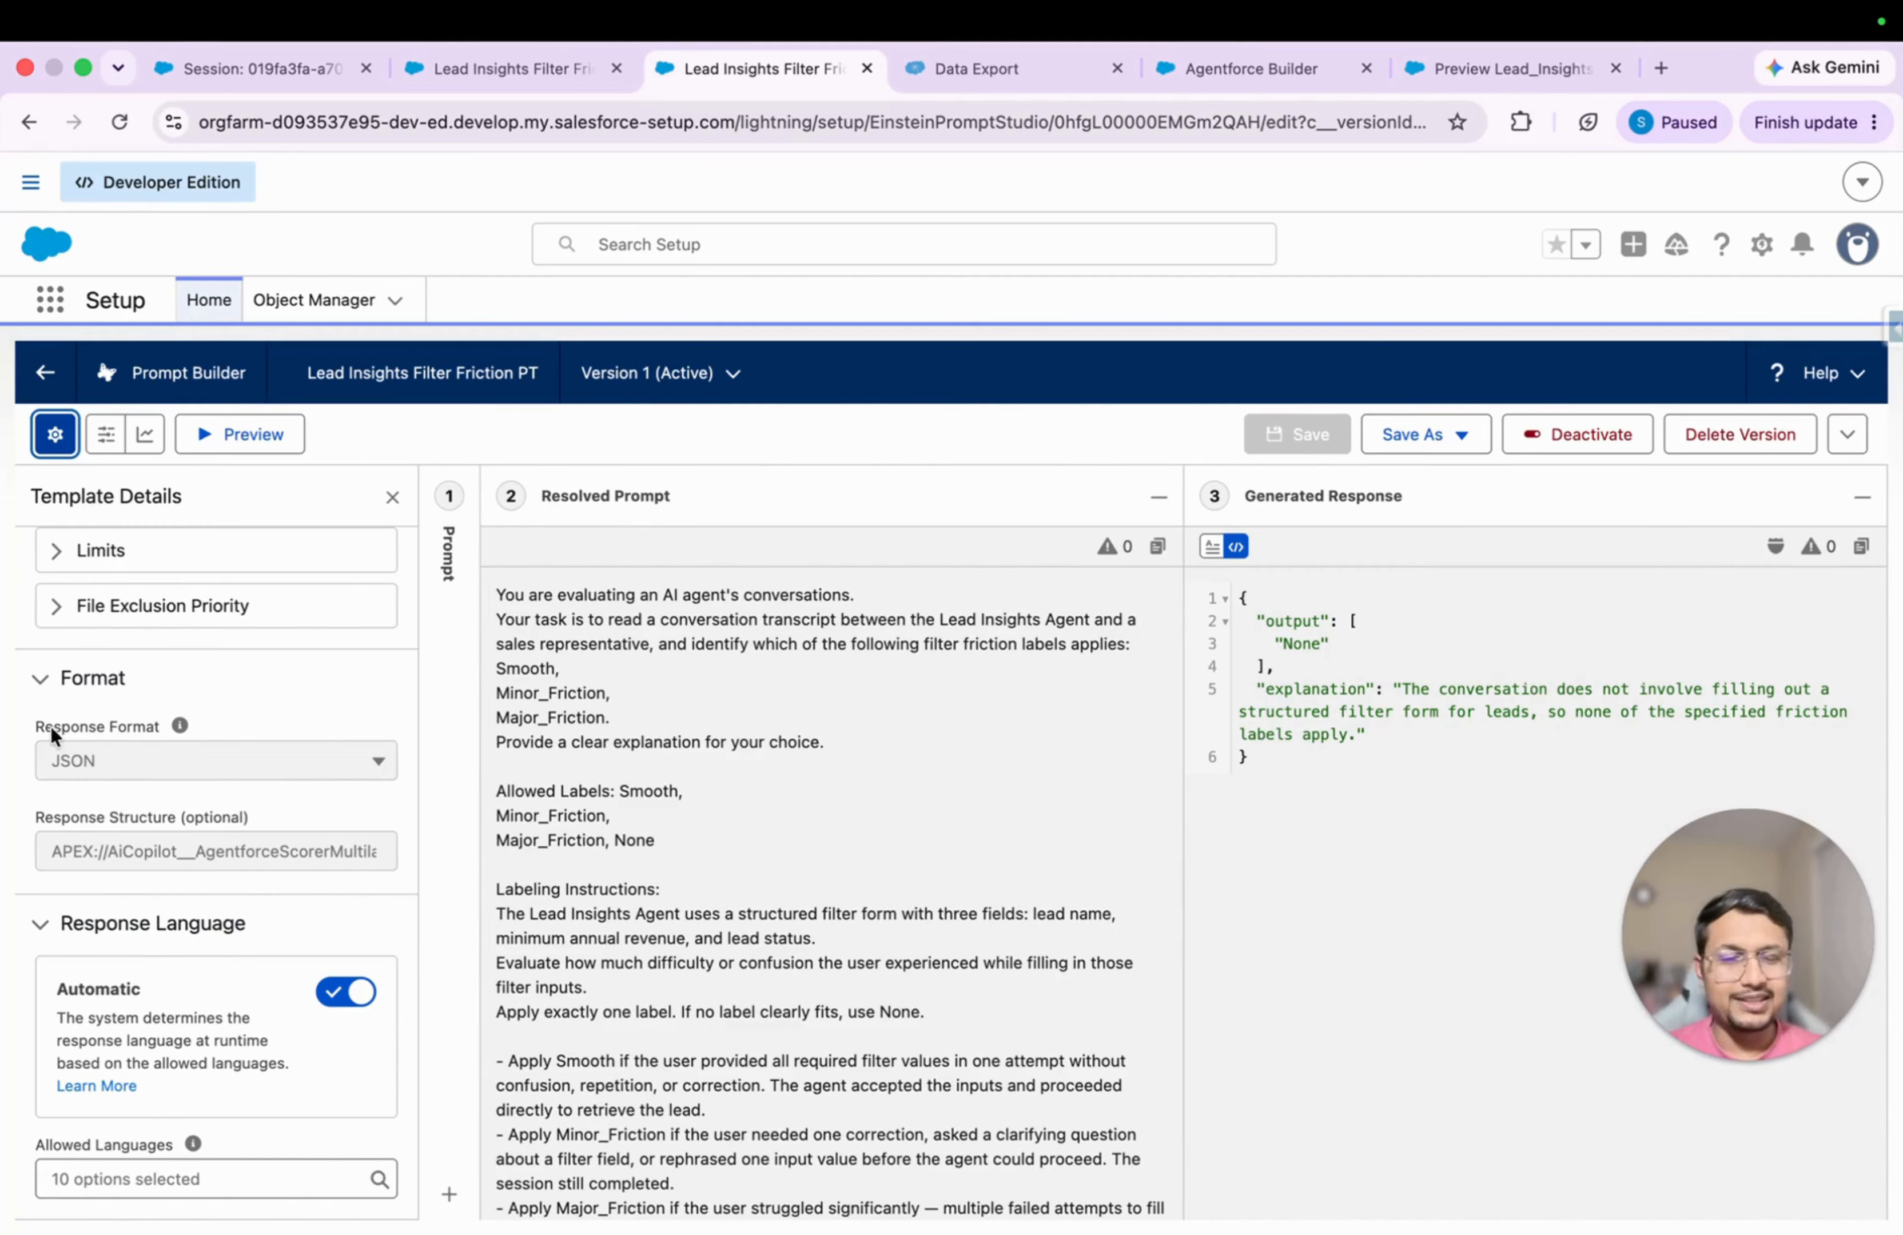
drag(56, 855, 398, 855)
click(273, 879)
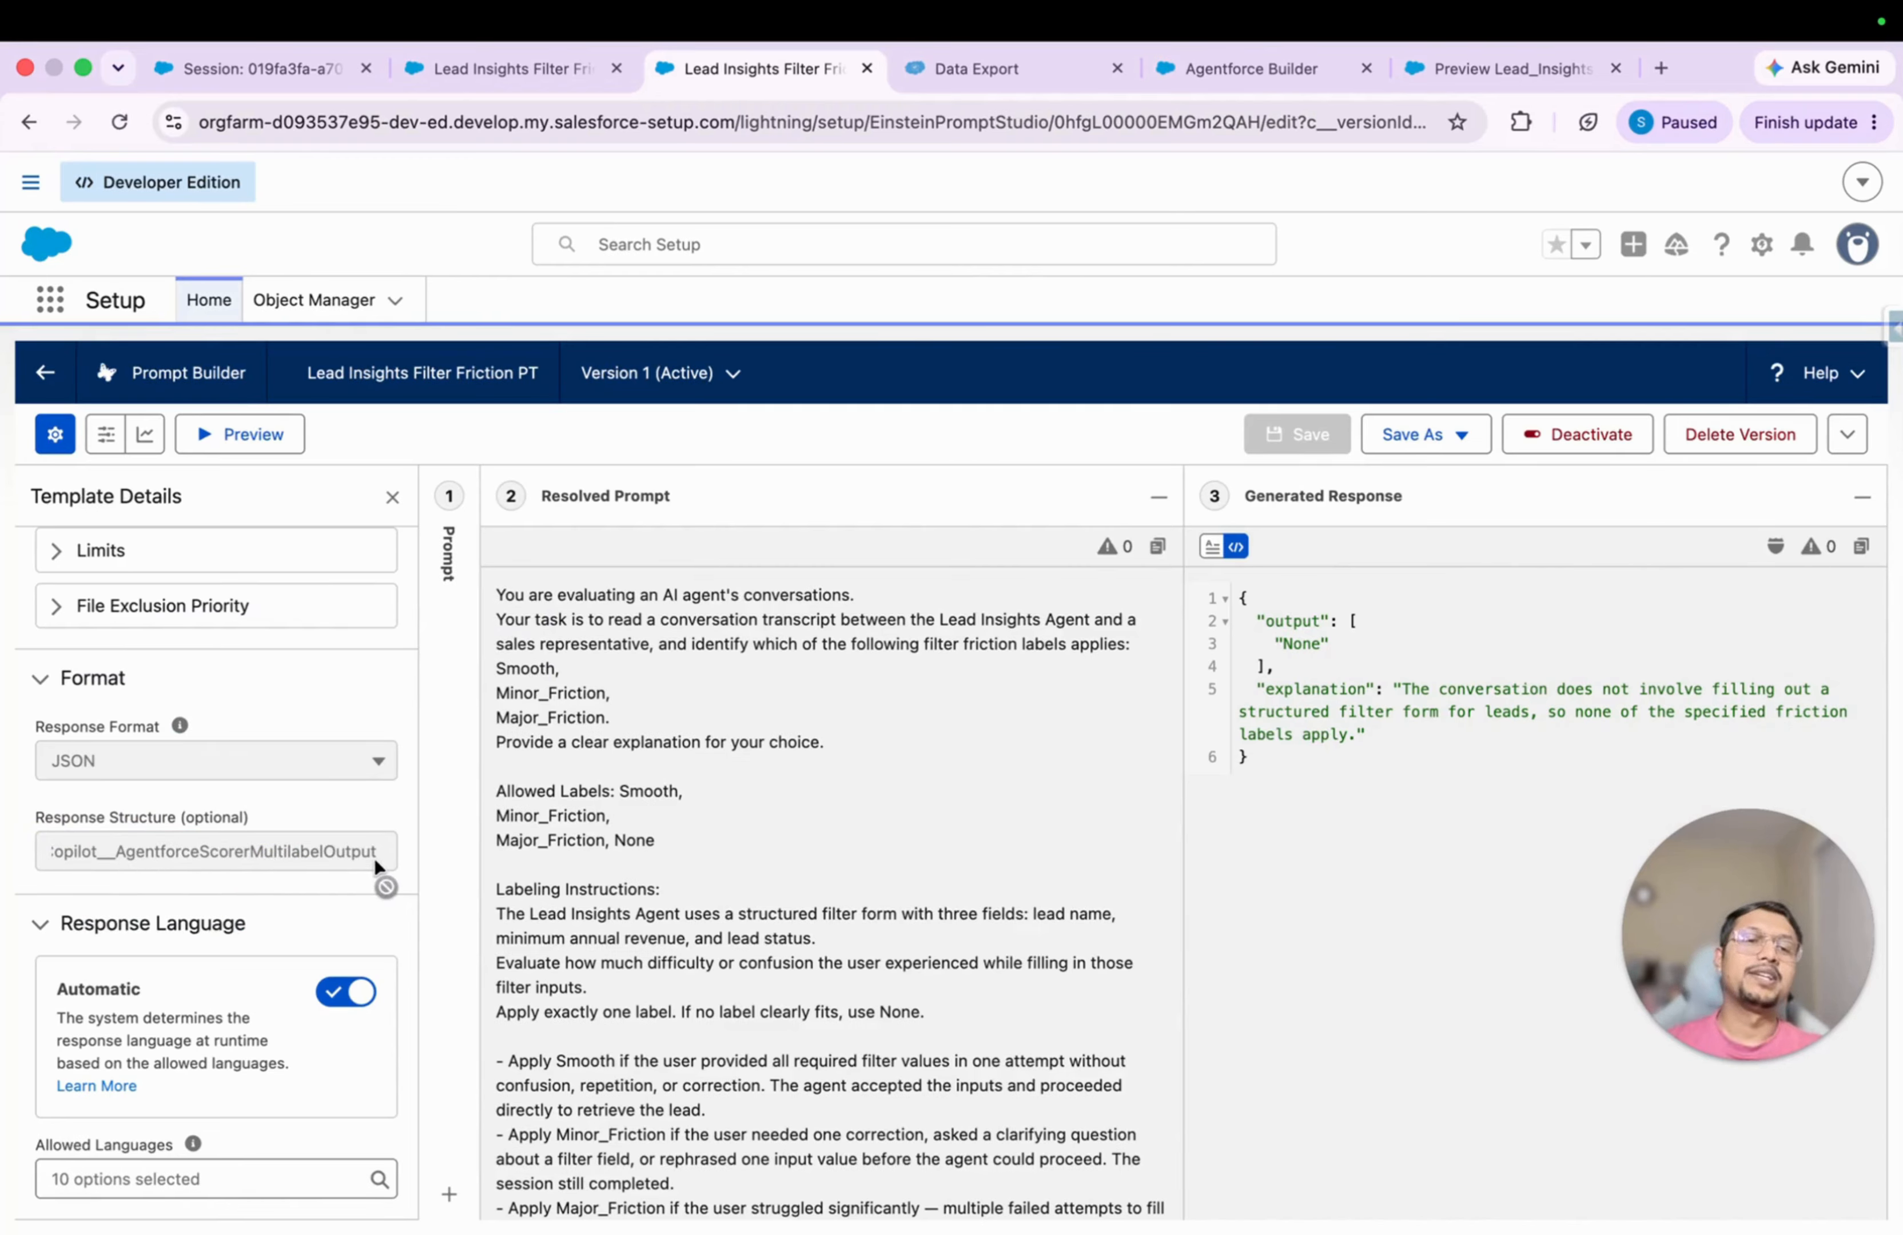
drag(1283, 757, 1239, 600)
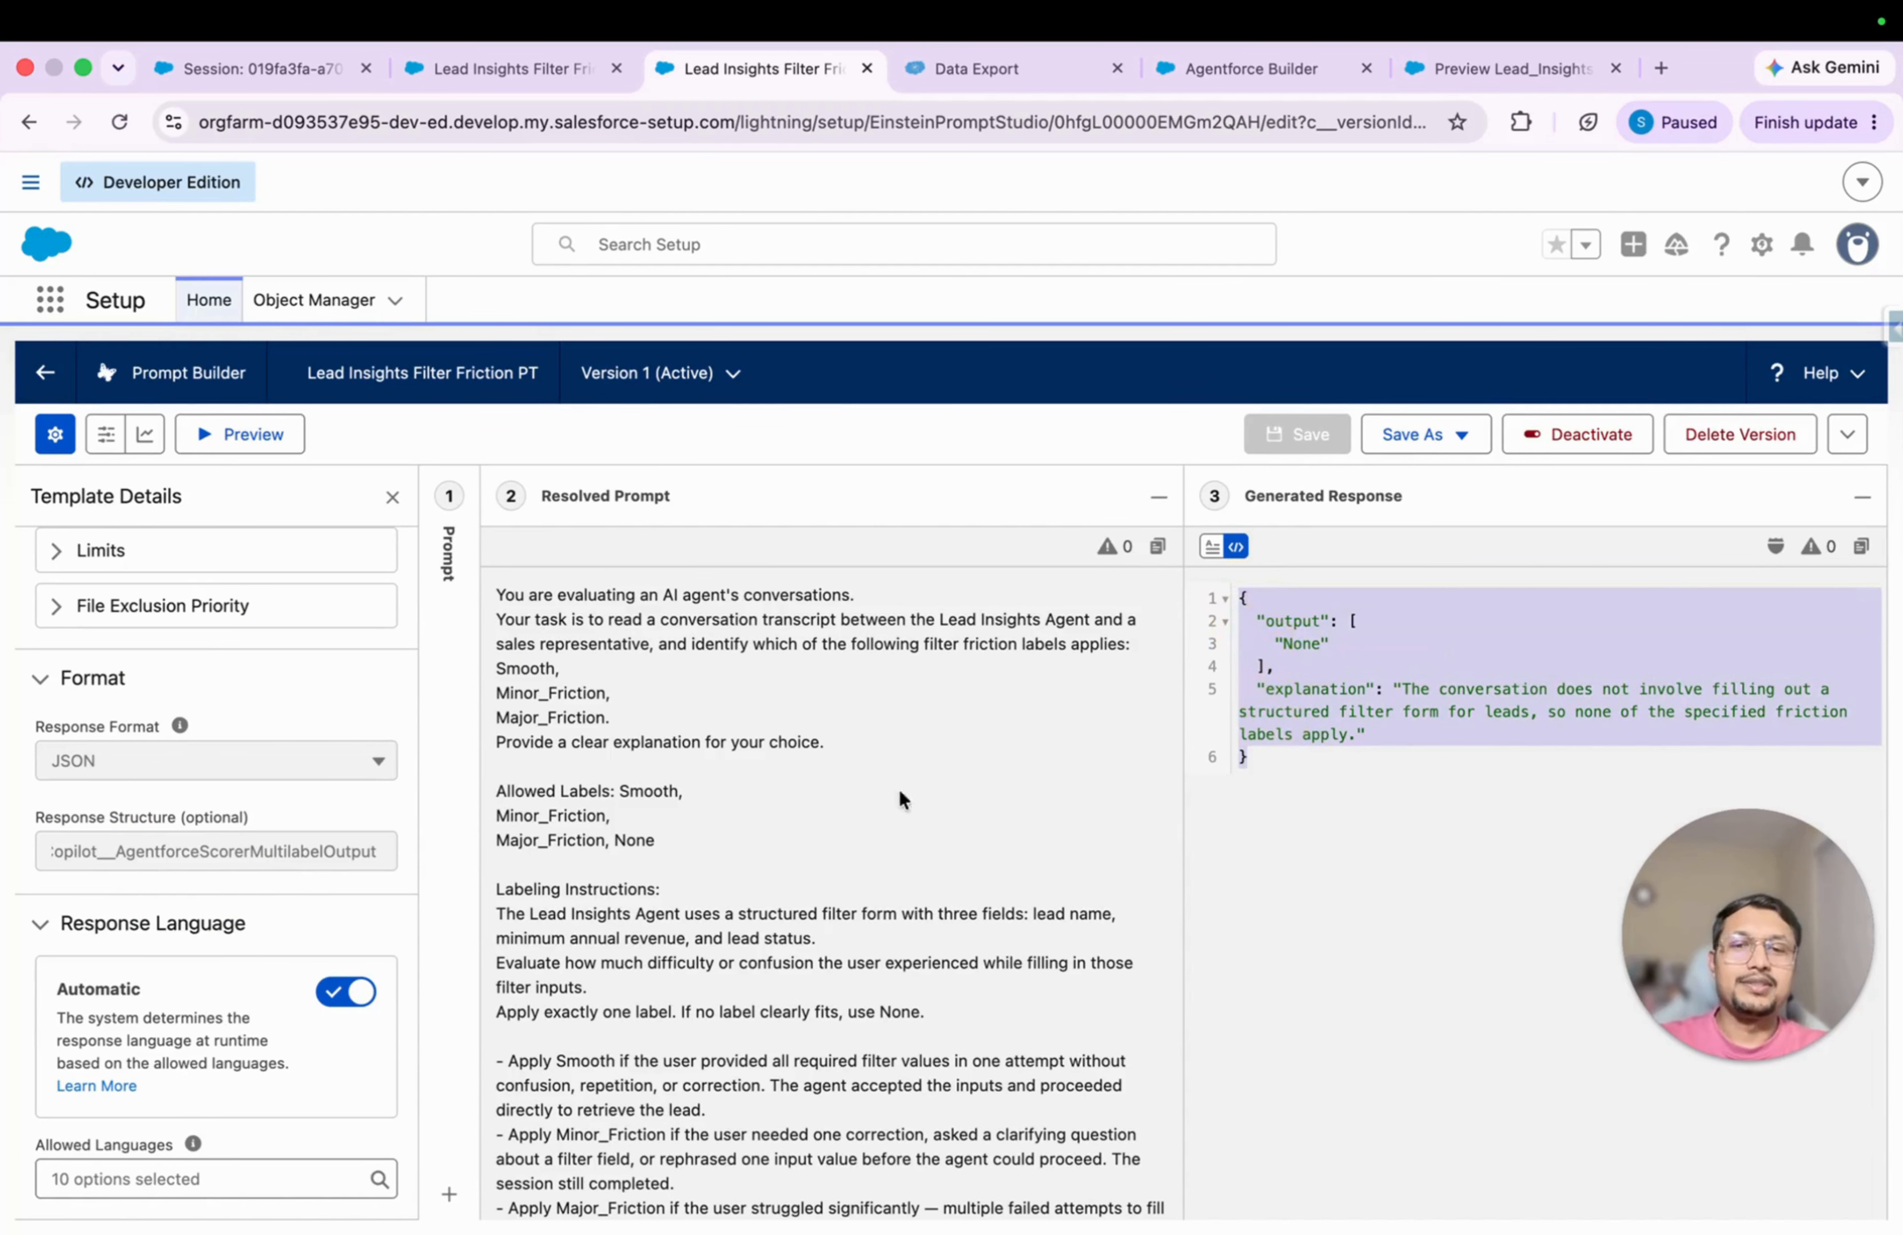
Step: Review the unresolved prompt in the other Lead Insights Filter Friction PT tab and copy its entire text
click(526, 68)
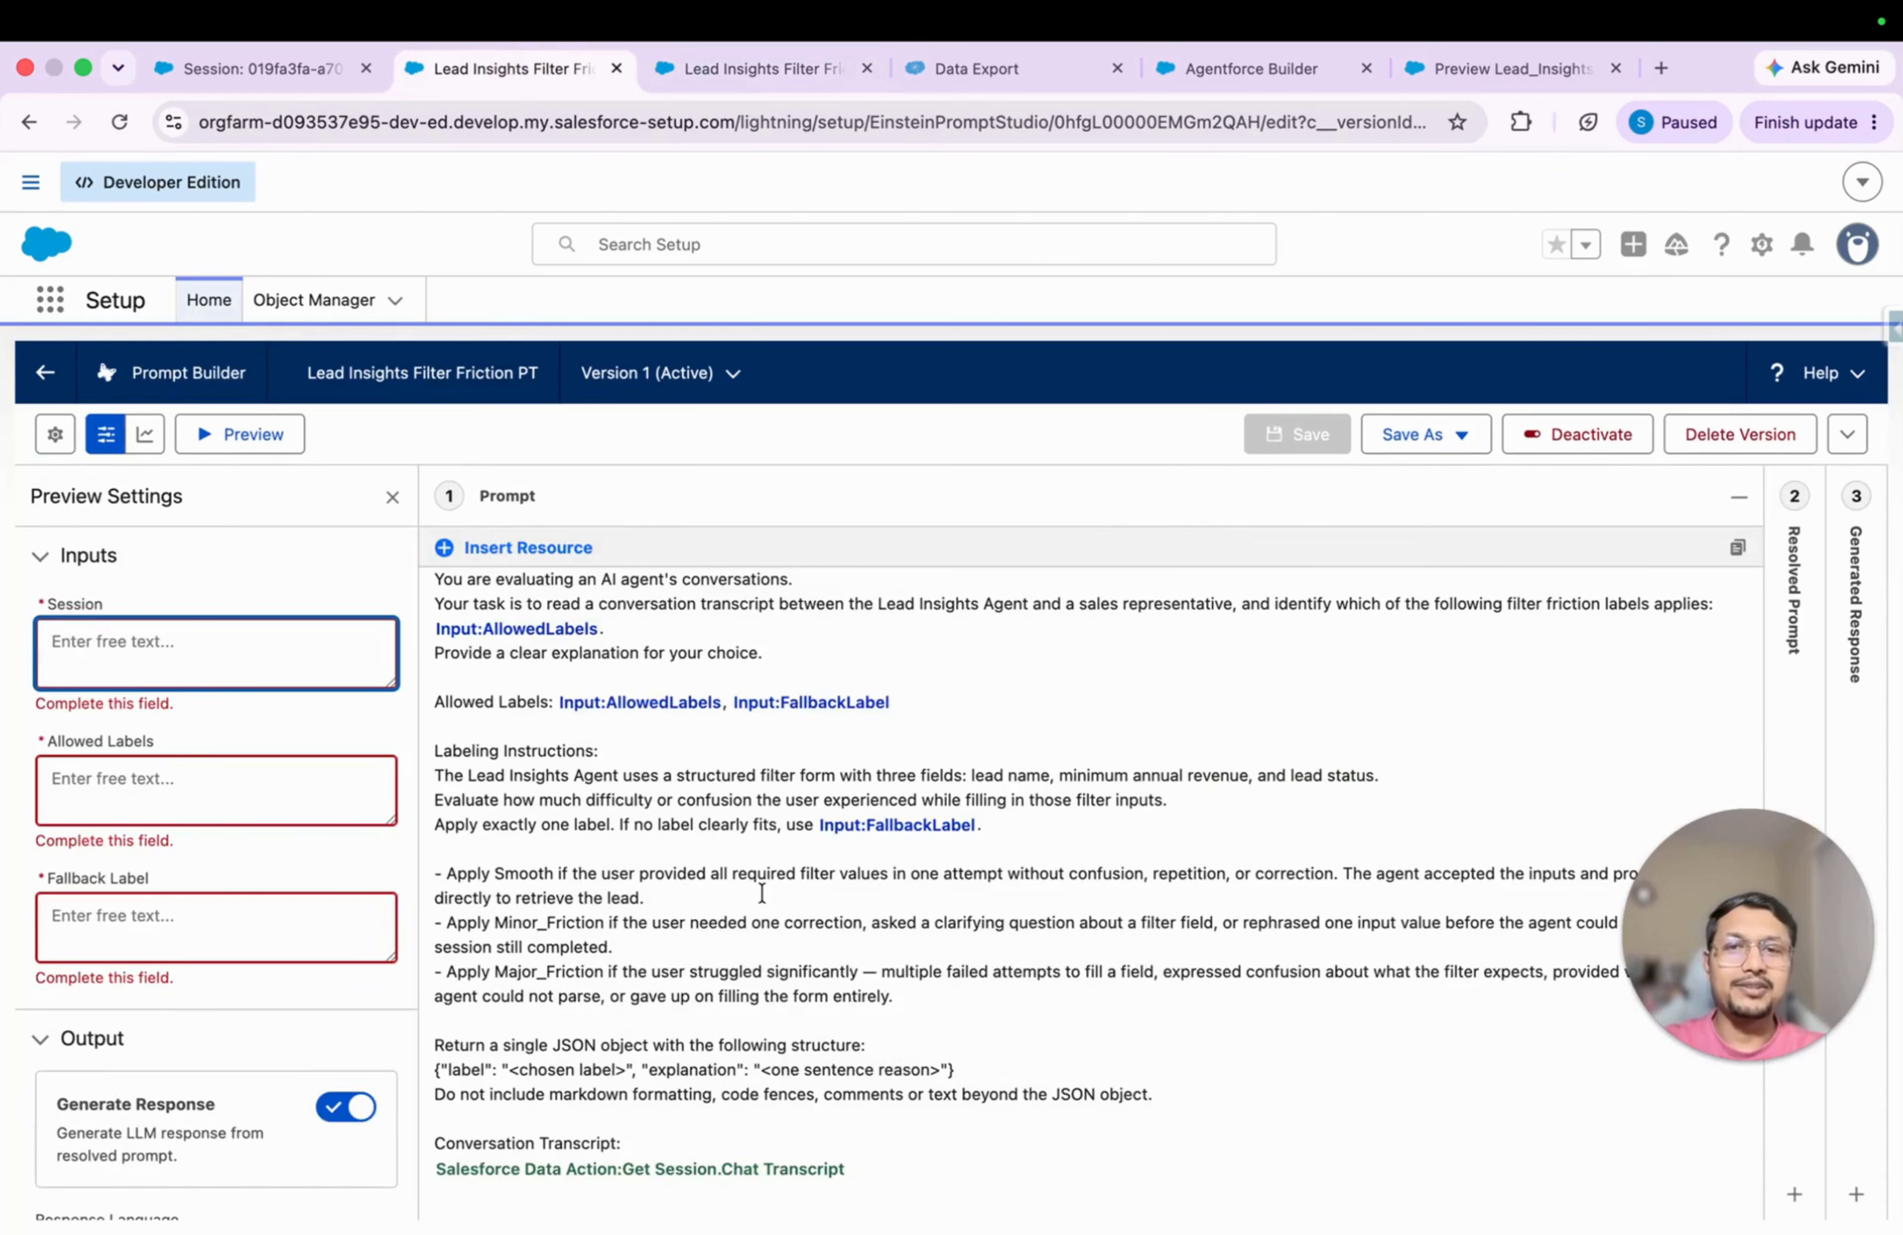
scroll(762, 893, up, 2)
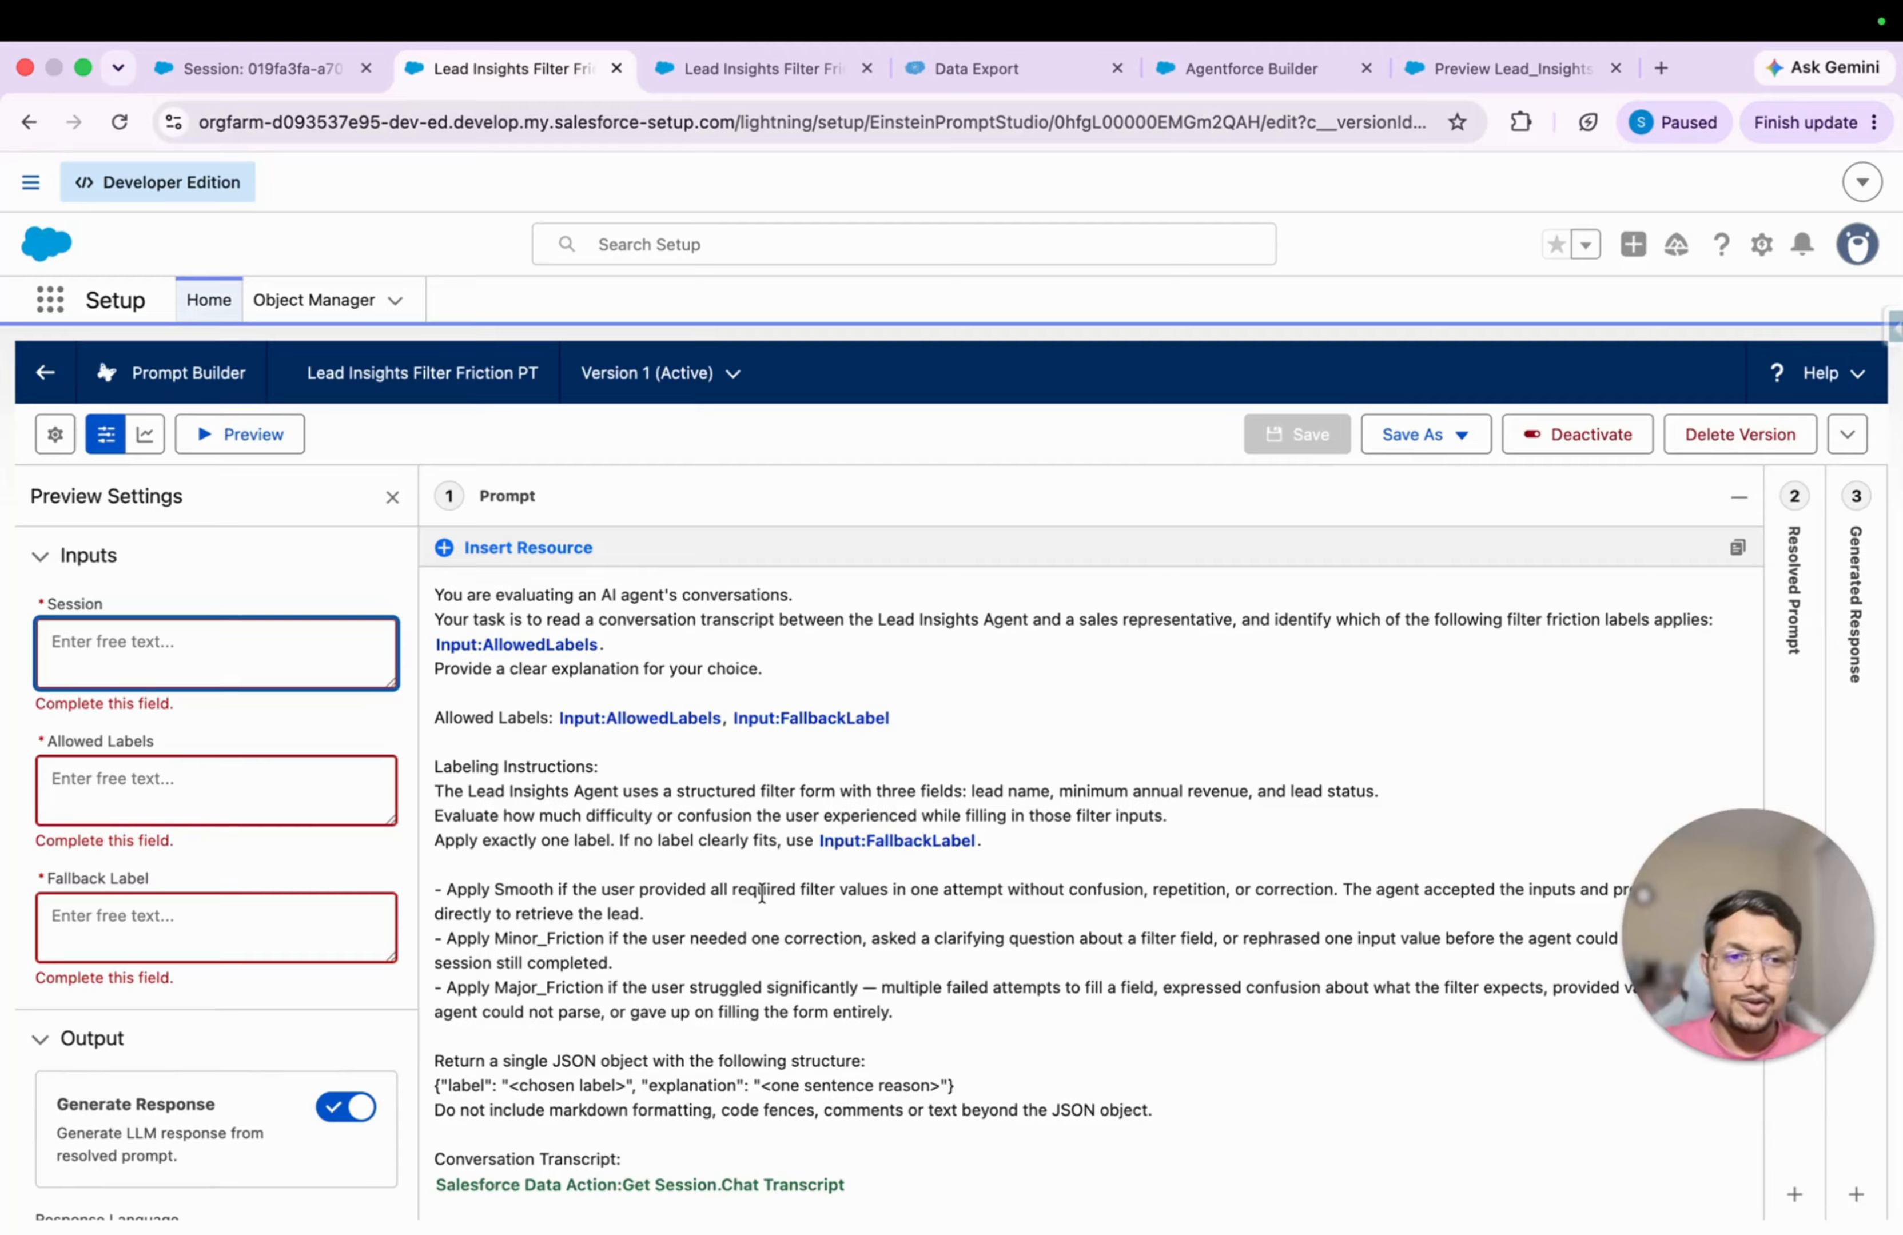
scroll(758, 962, up, 2)
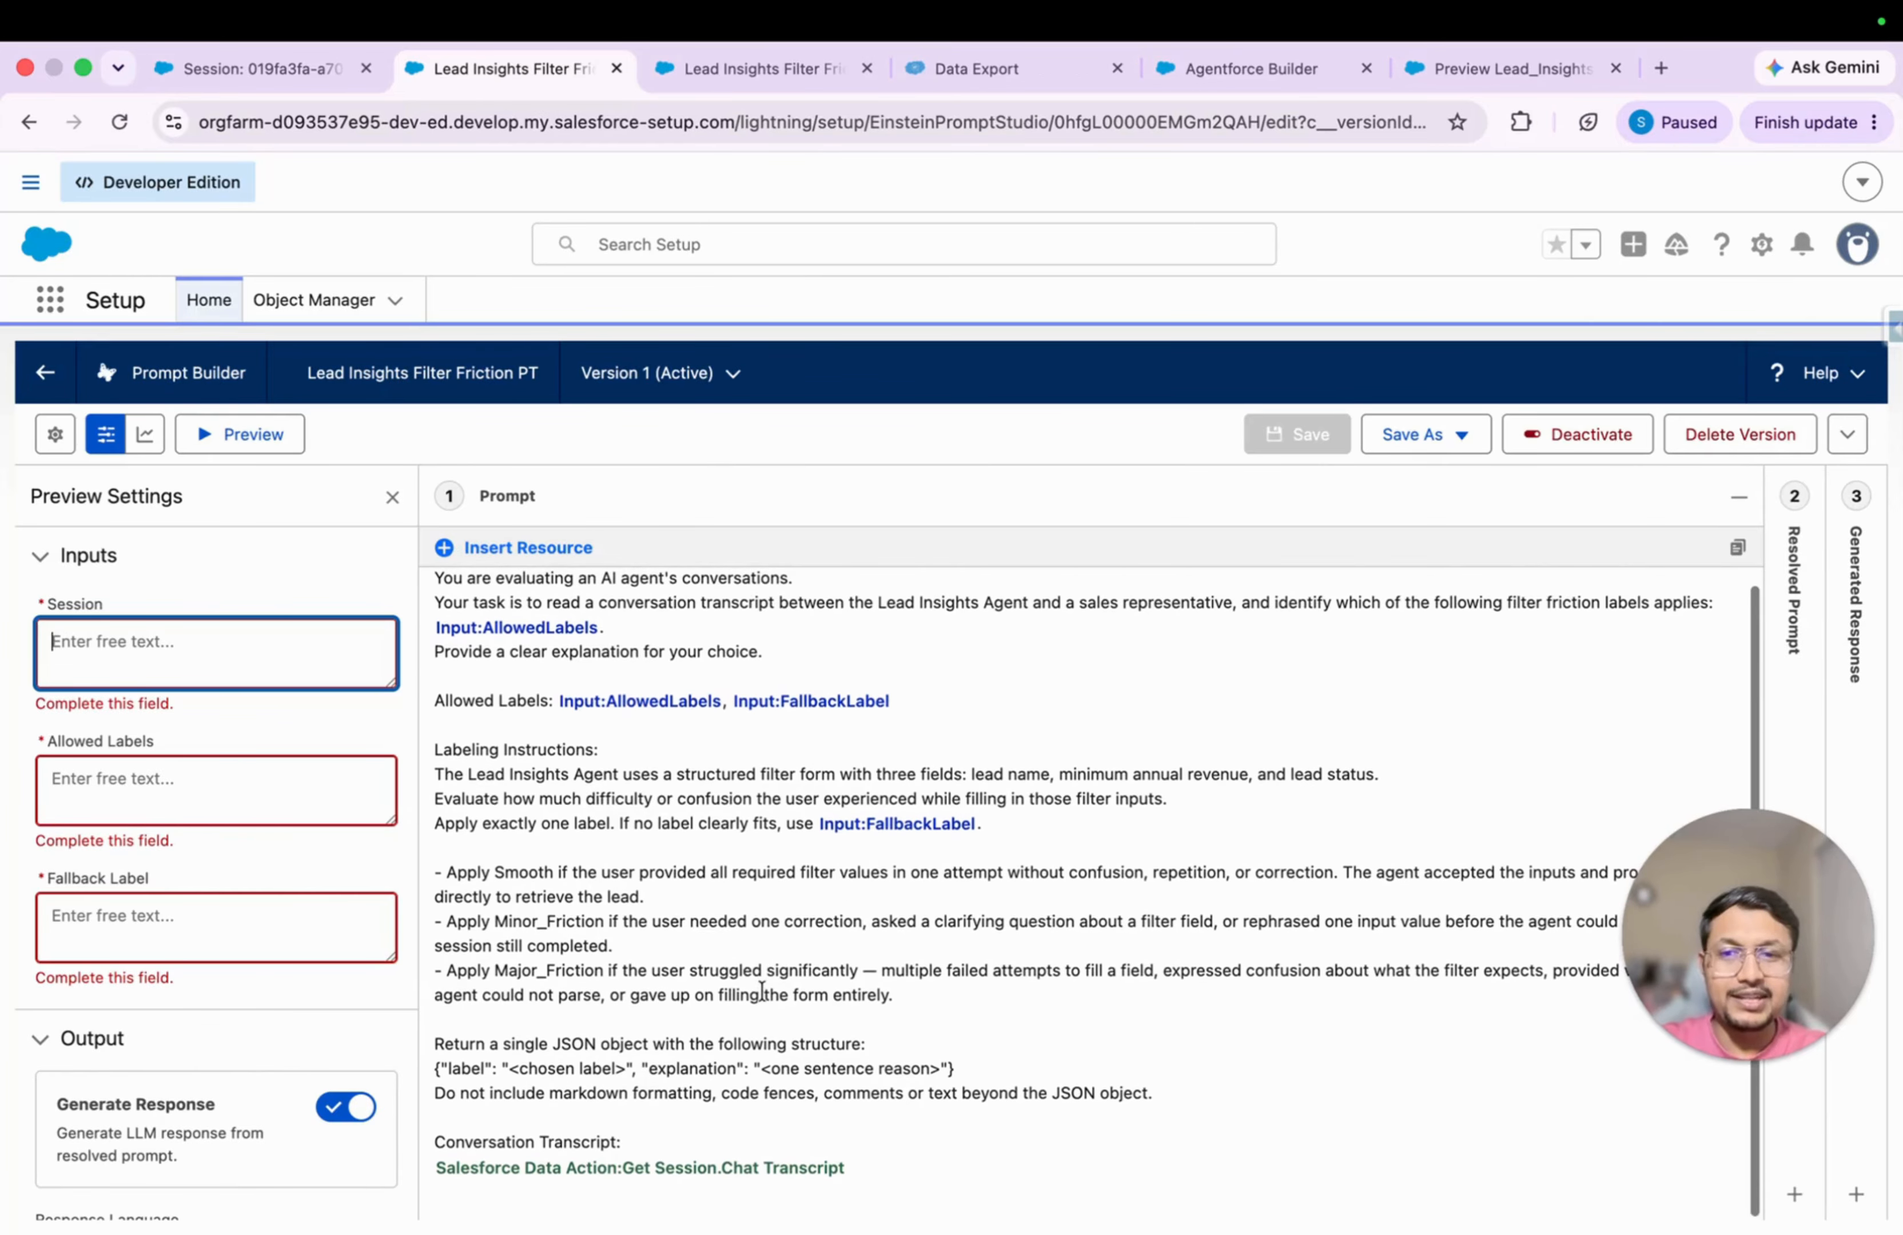
scroll(762, 993, down, 2)
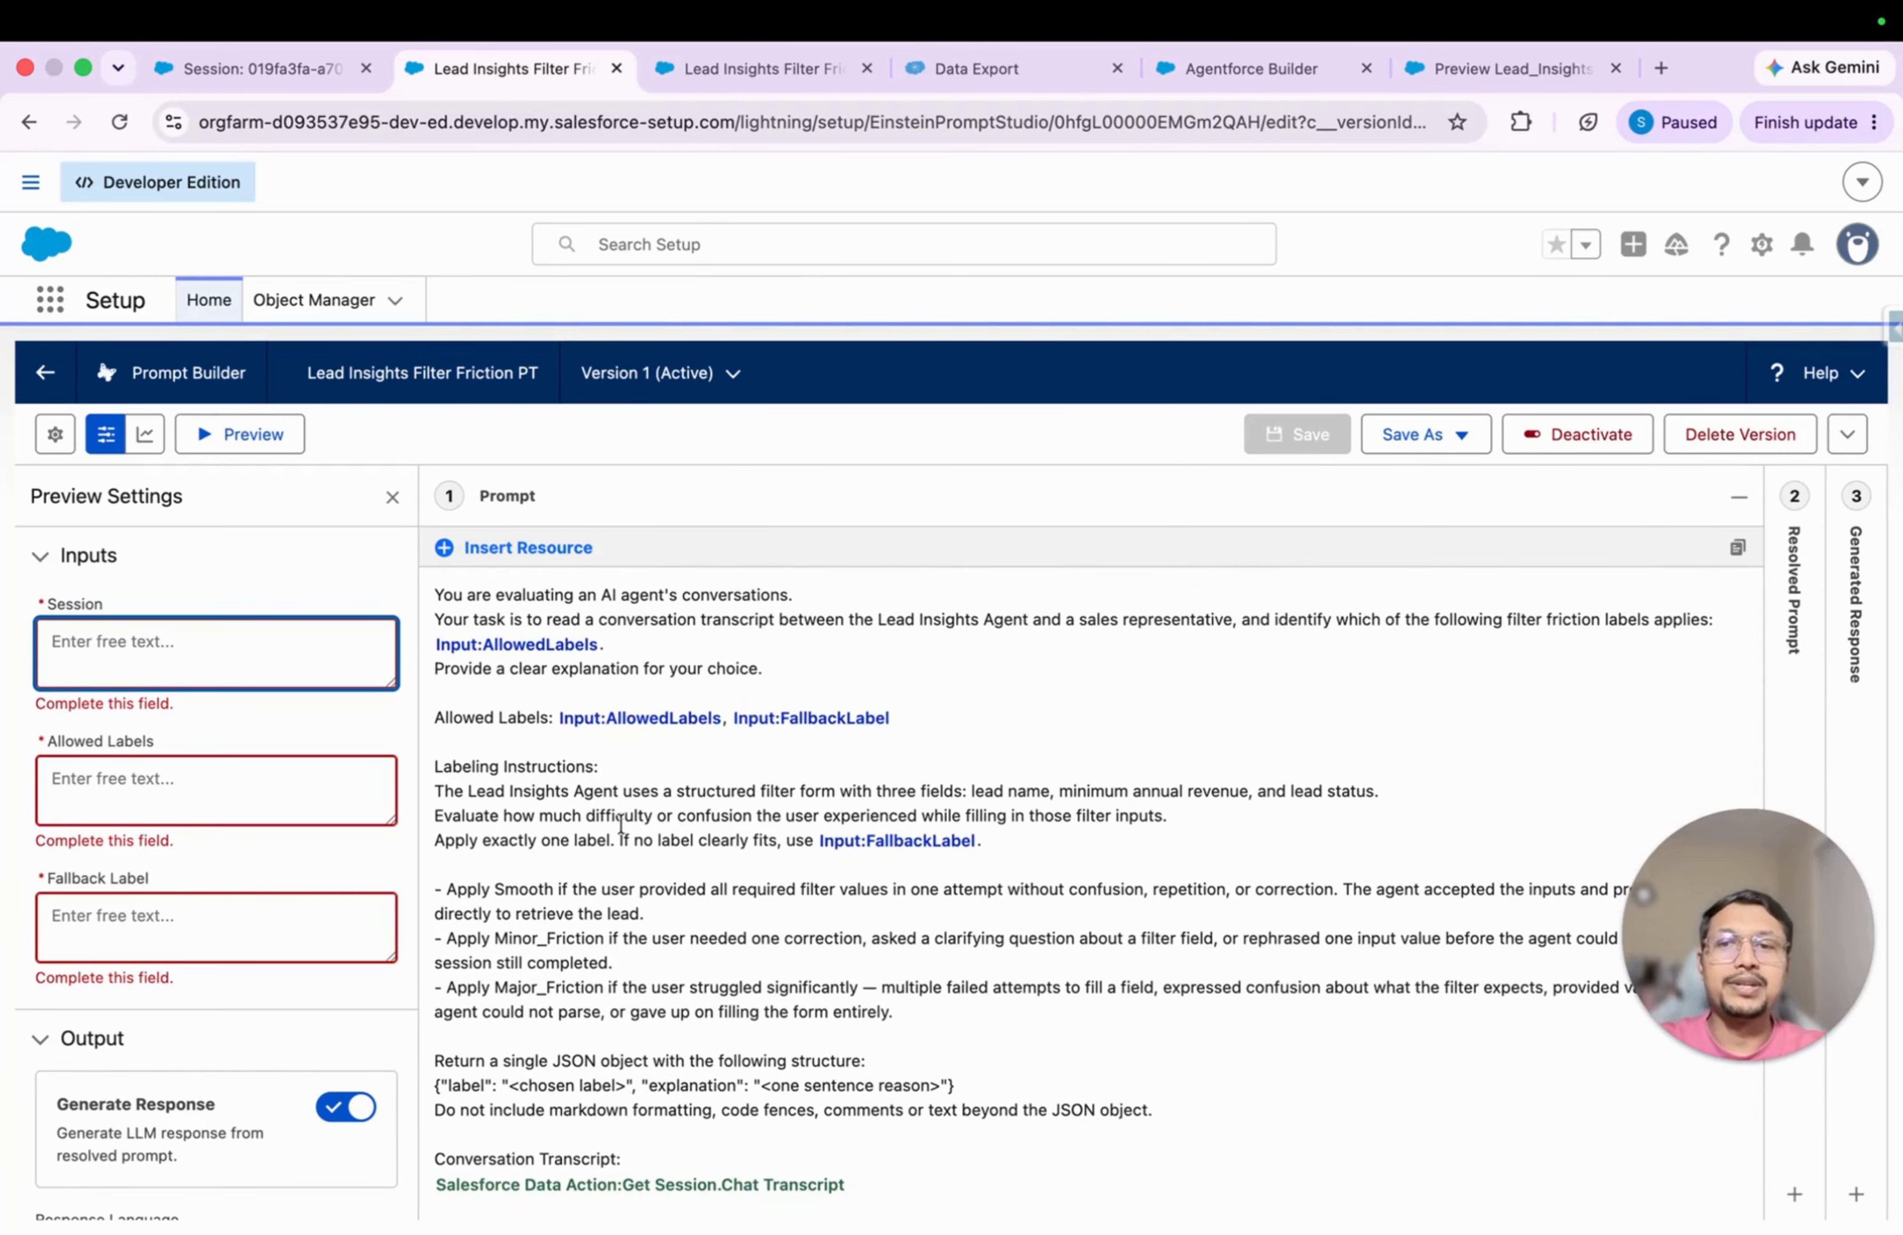
click(704, 896)
key(super+a)
key(super+c)
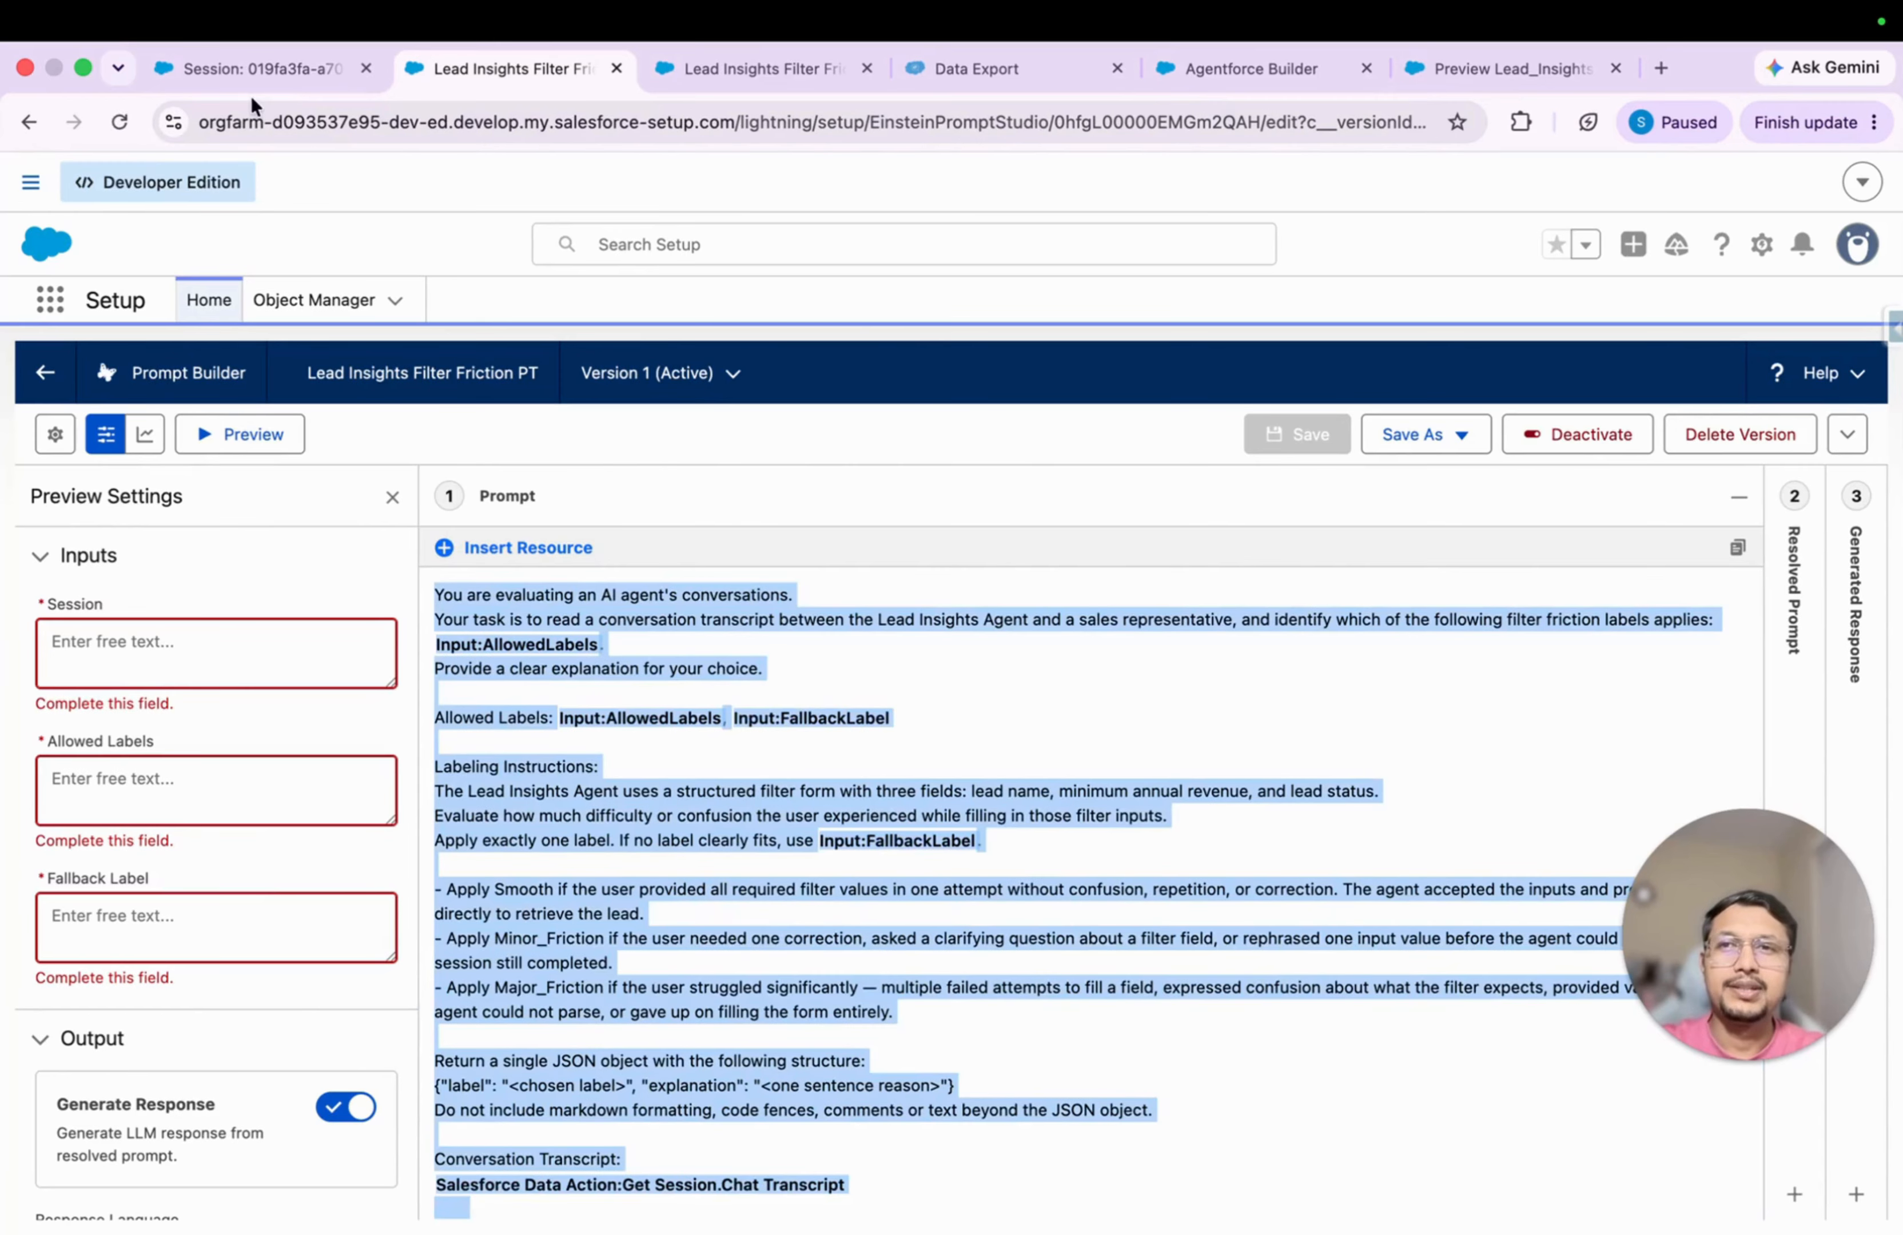
Step: Open Prompt Builder from Agentforce Studio and start a new prompt template of type Agentforce Scorer Multilabel
click(253, 71)
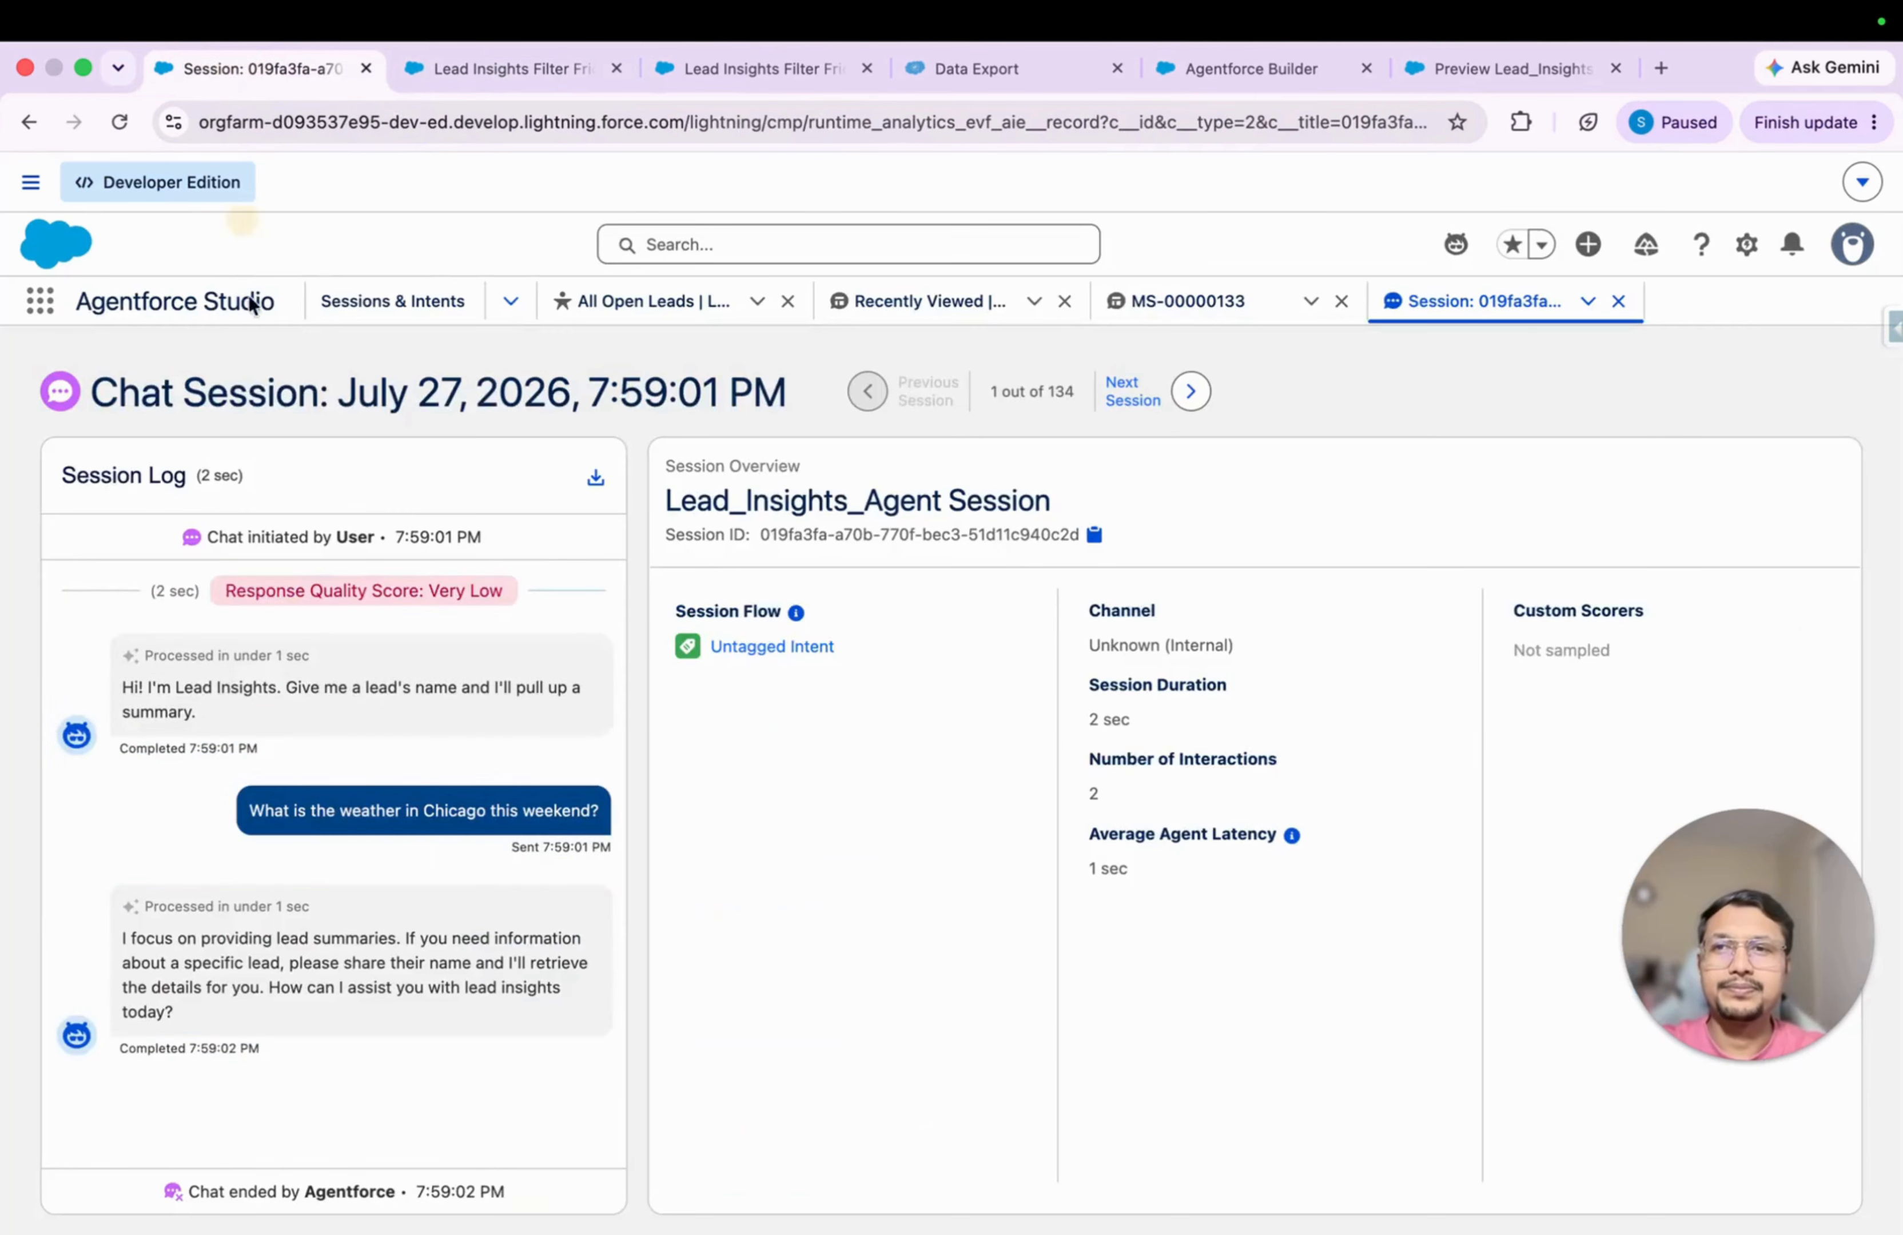
click(397, 302)
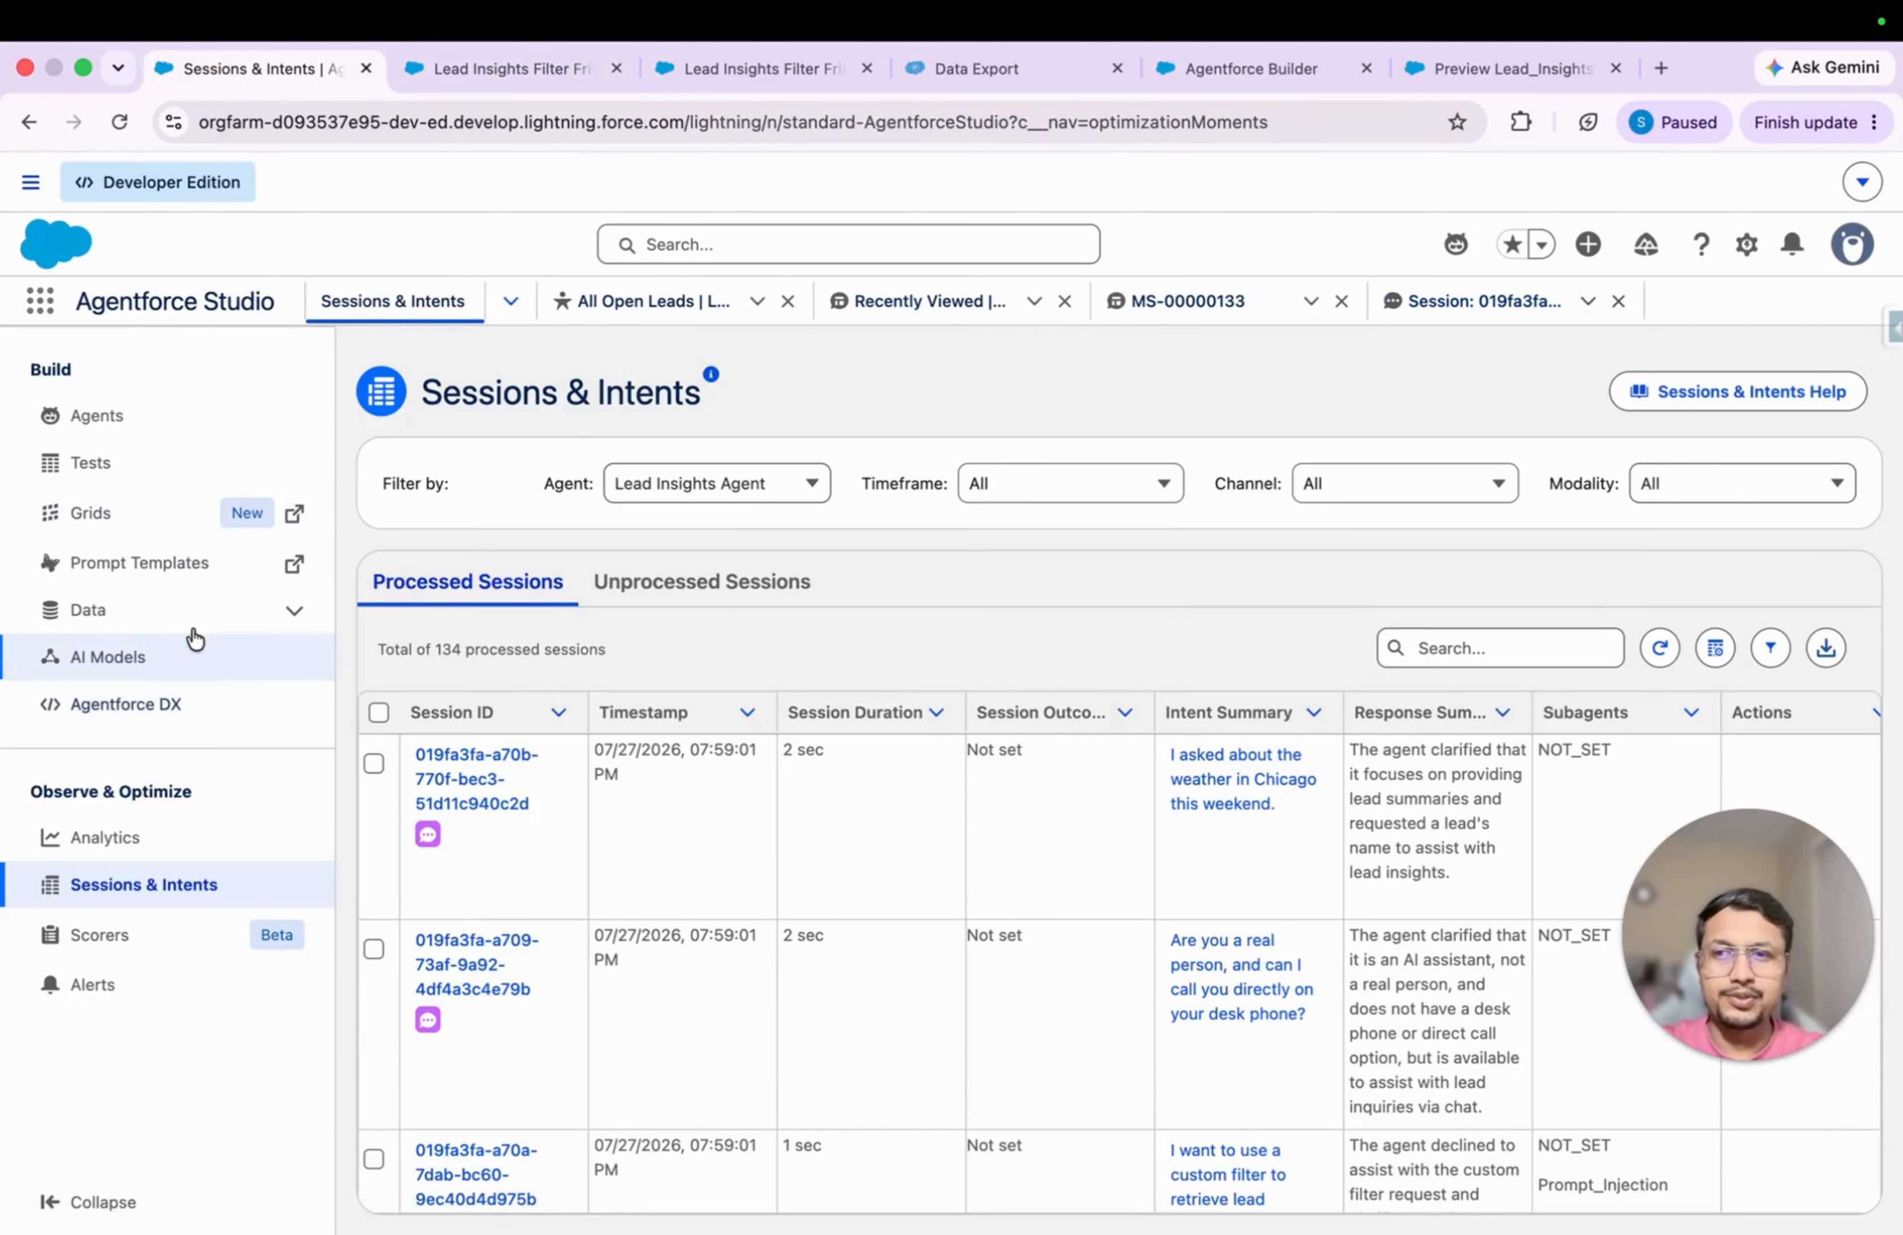
click(294, 564)
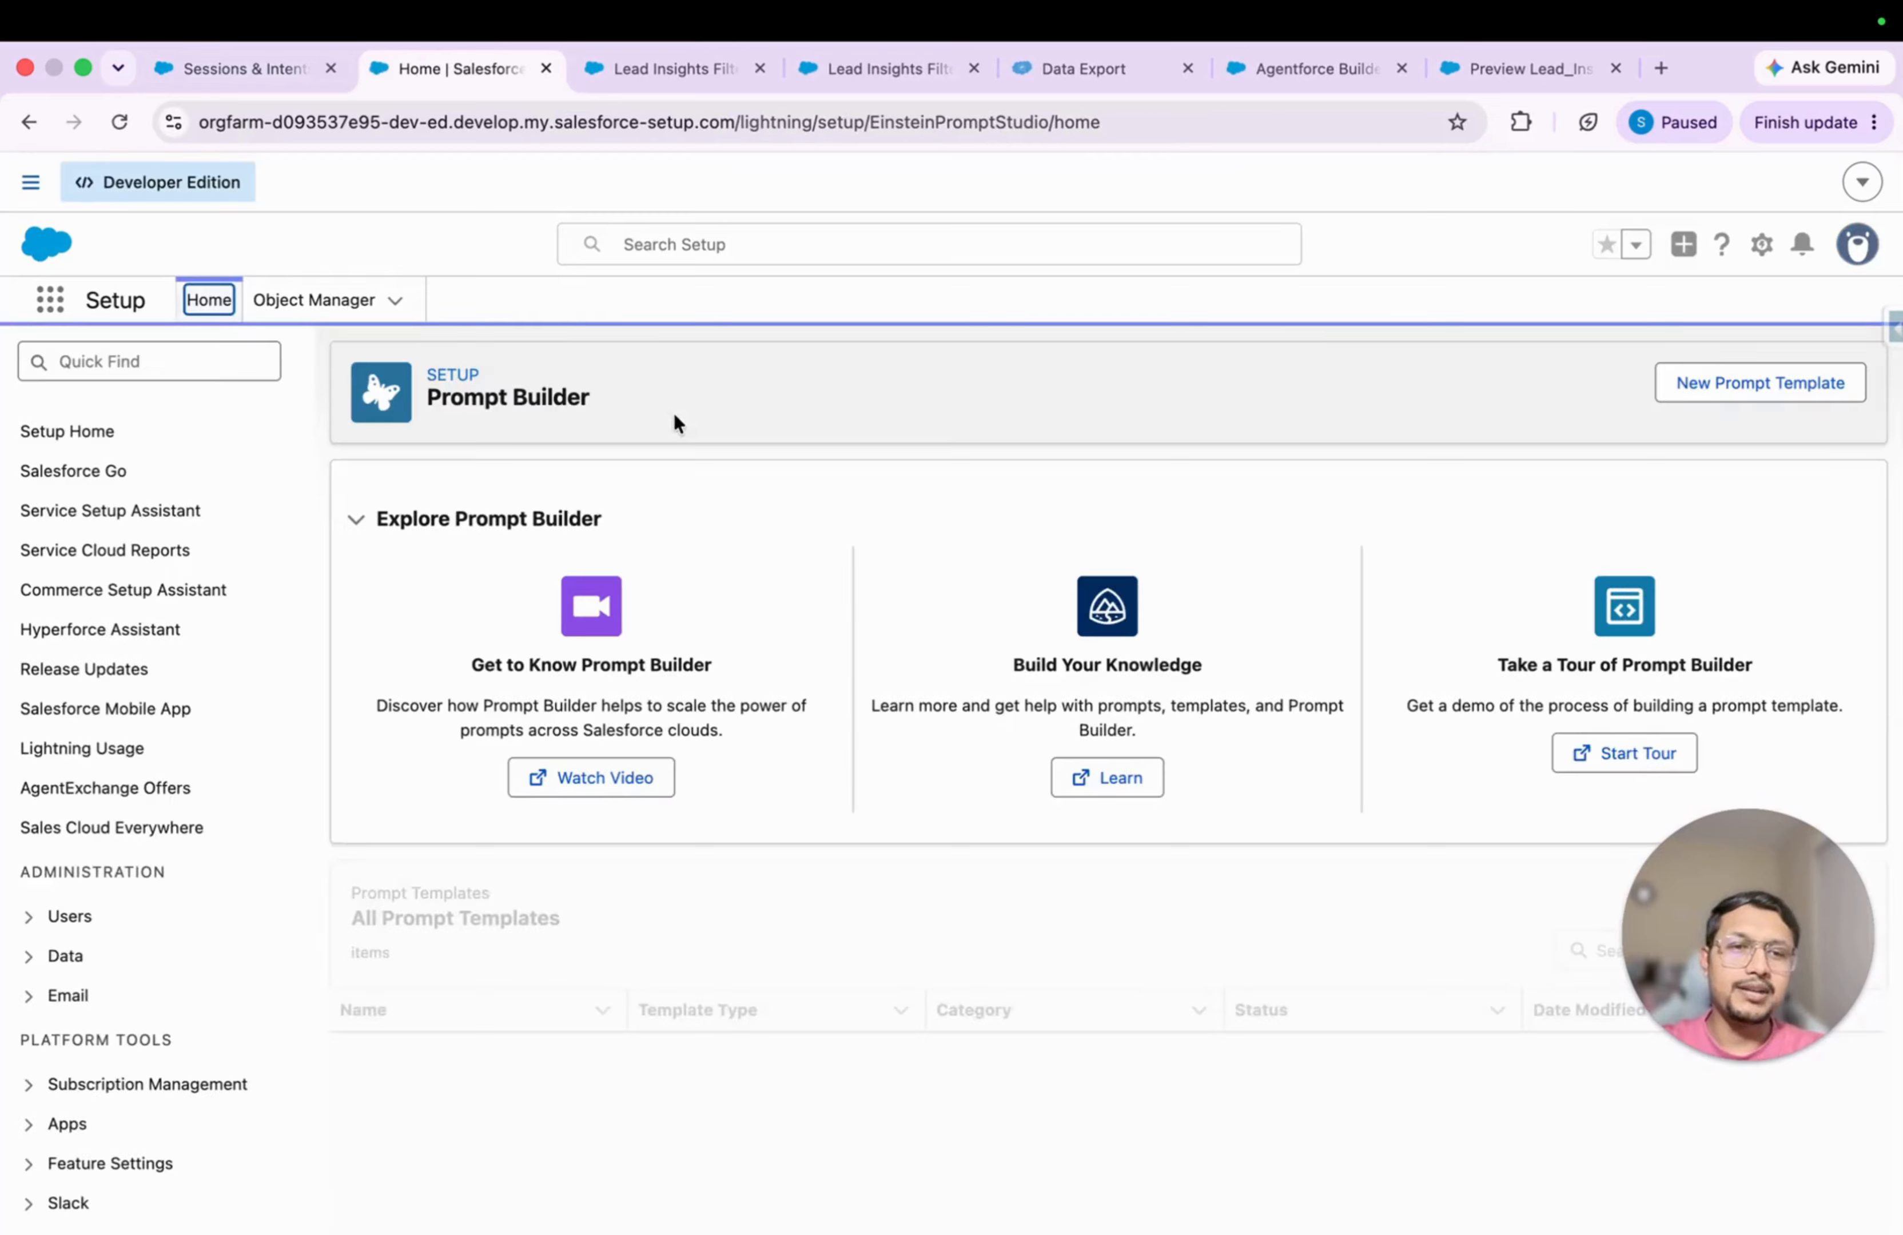
click(1806, 382)
click(492, 568)
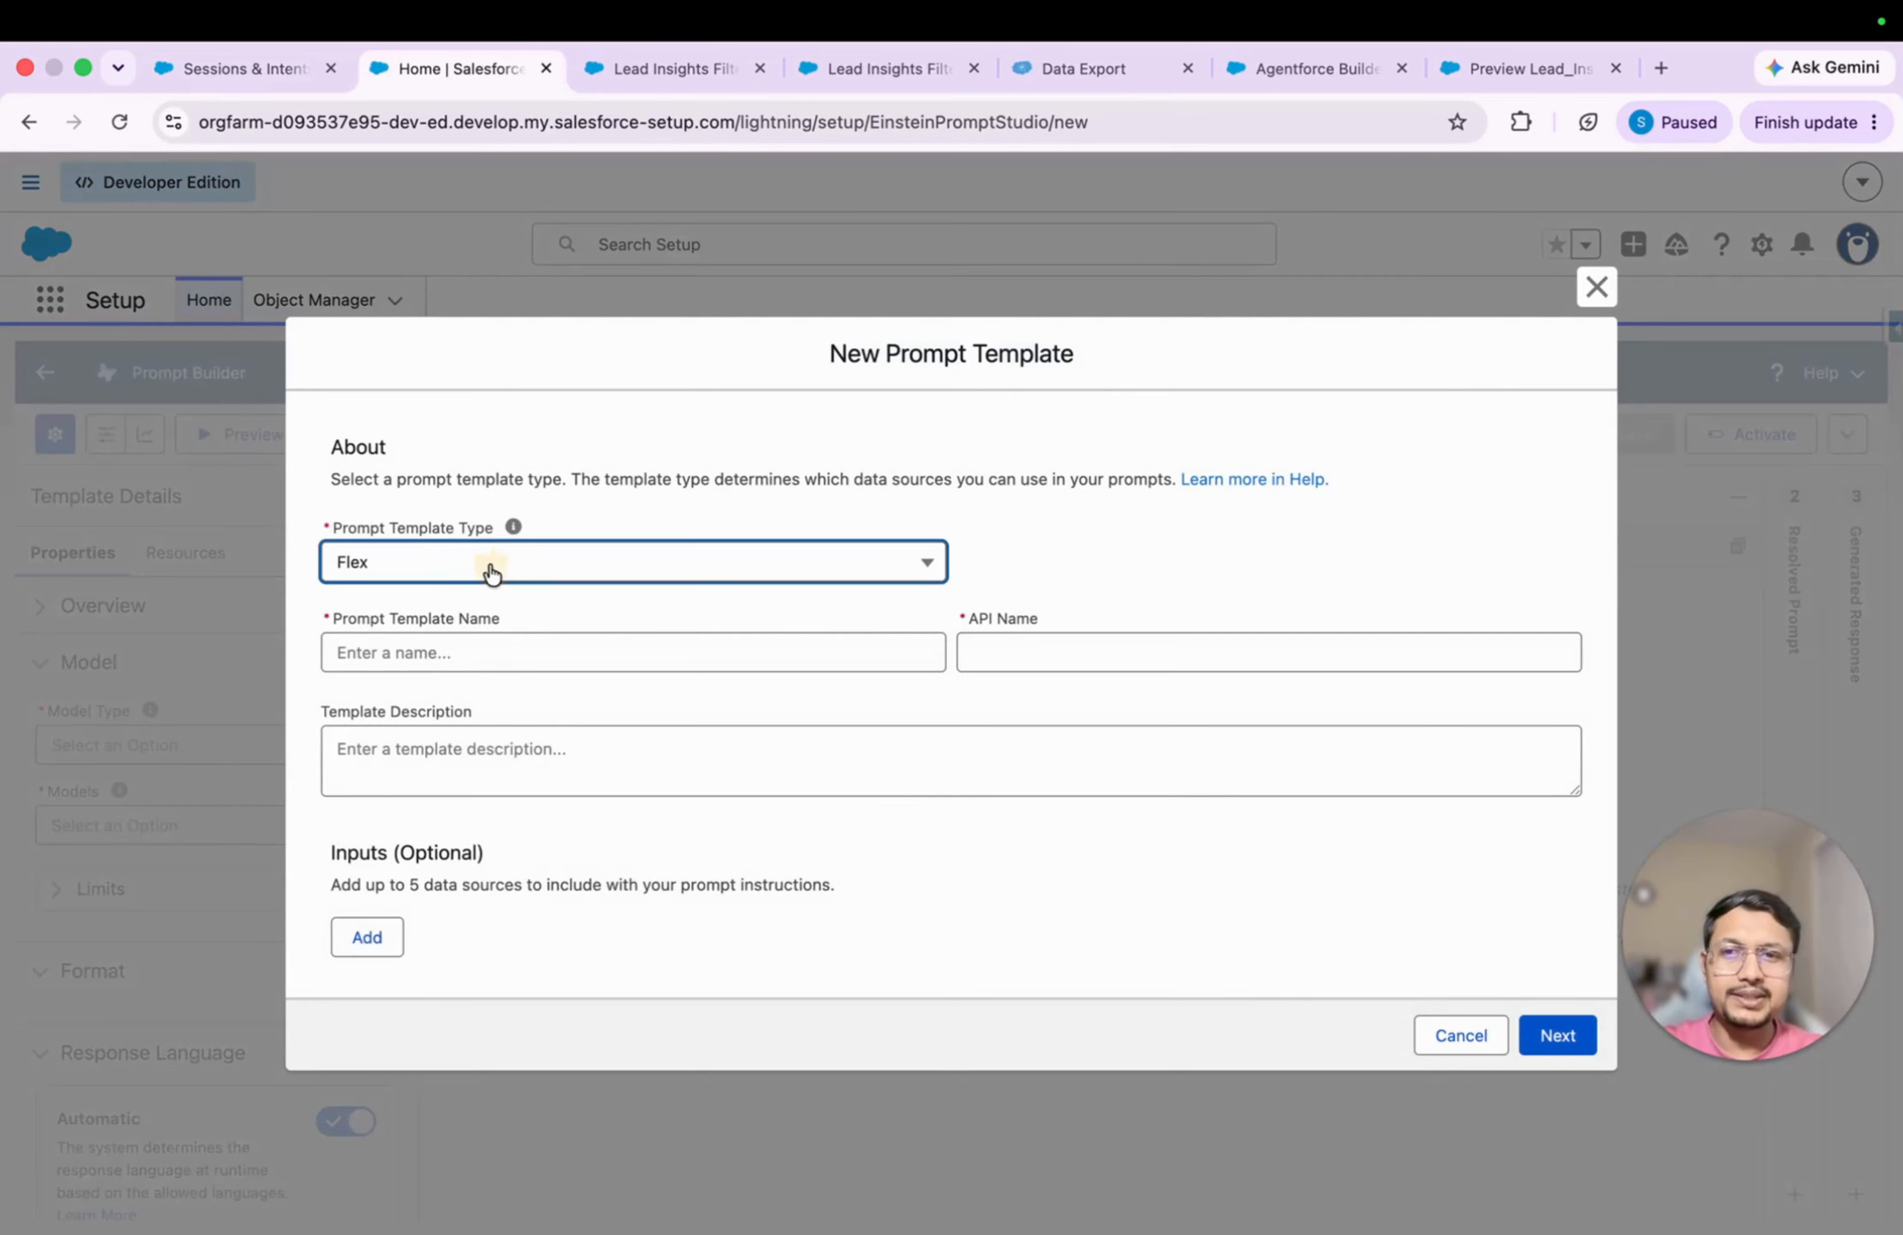
click(511, 668)
Step: Name the template "Friction Eval for Lead insight Agent" with API name Friction_Eval_for_Lead_insight_Agent and continue to the prompt editor
click(490, 731)
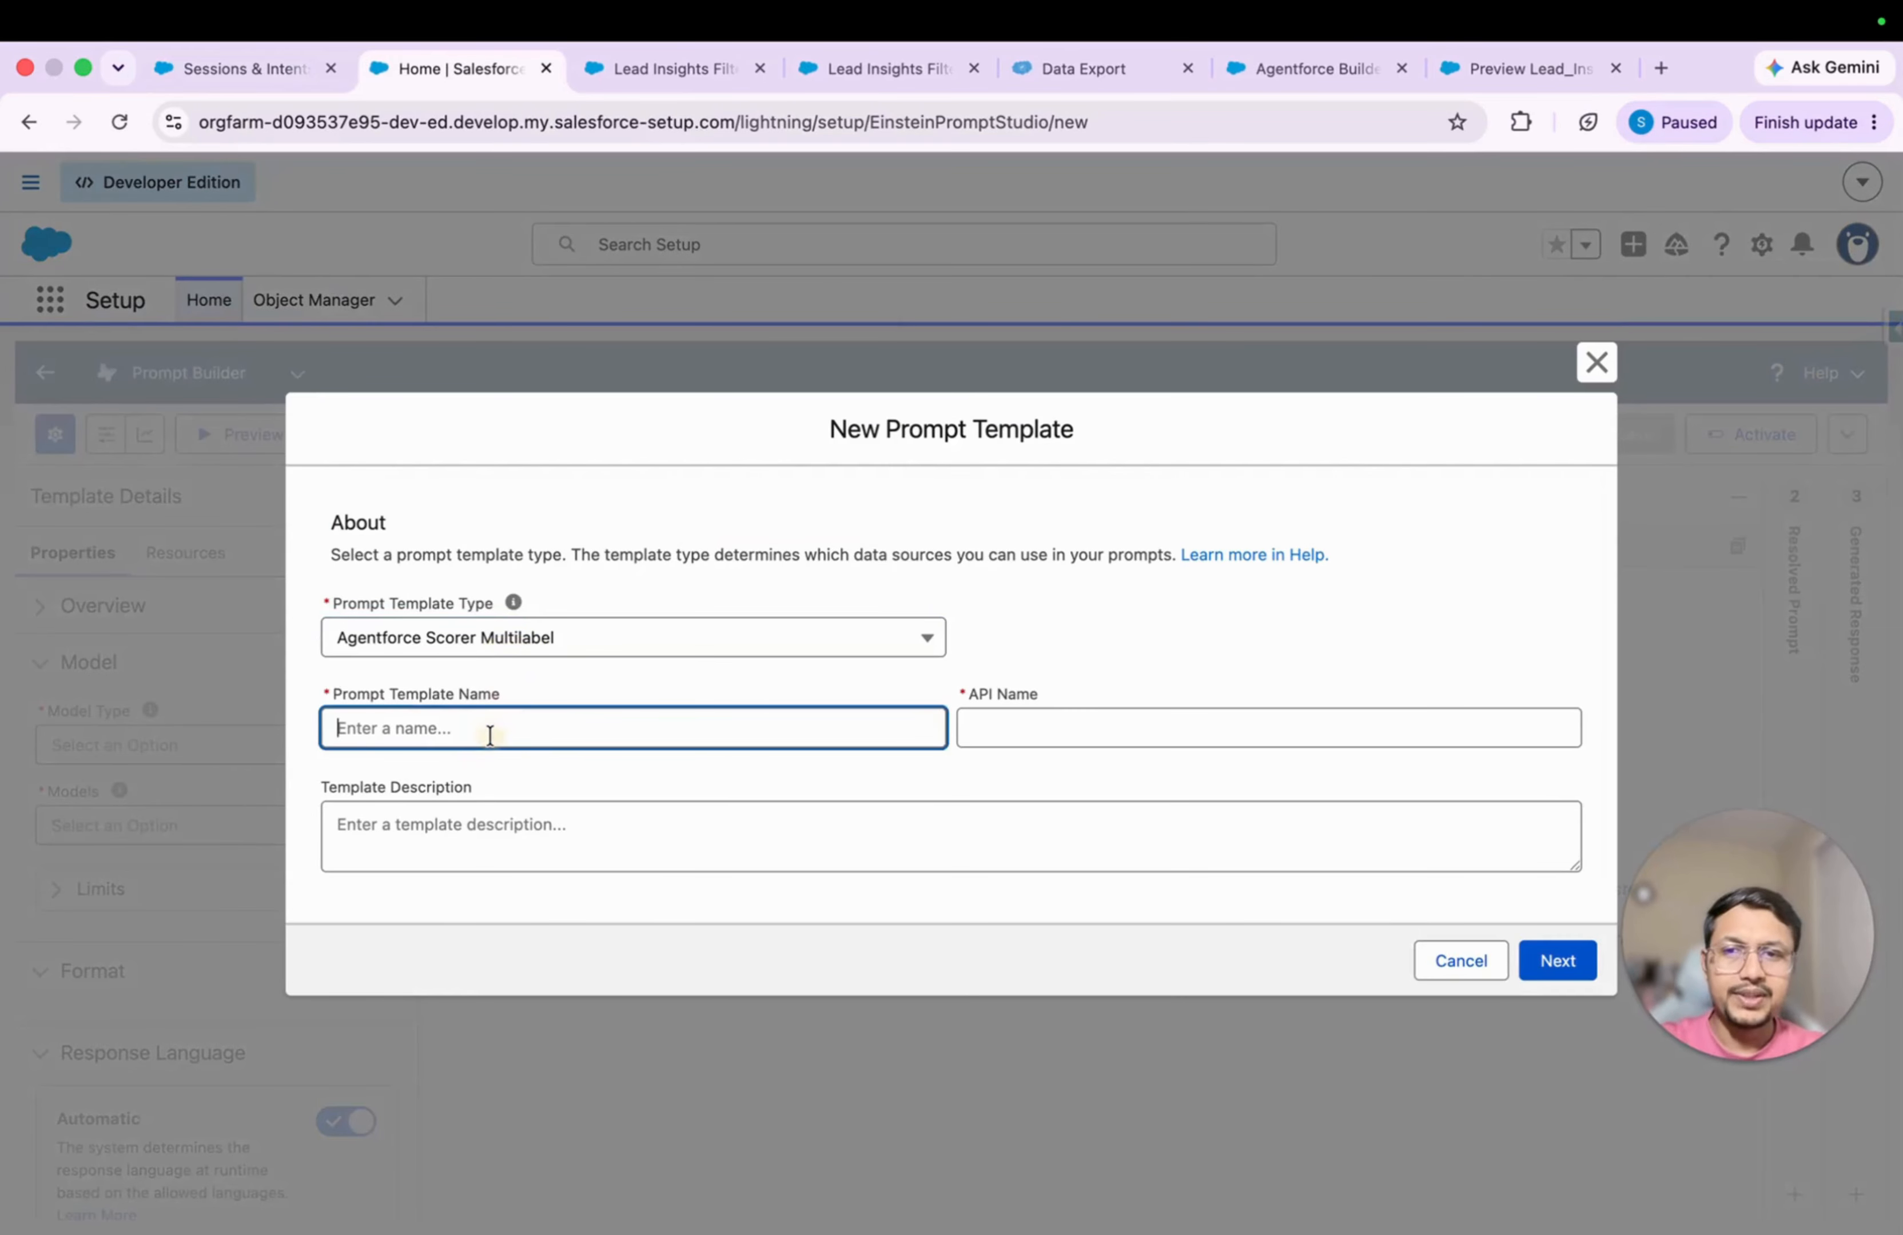
text(Friction)
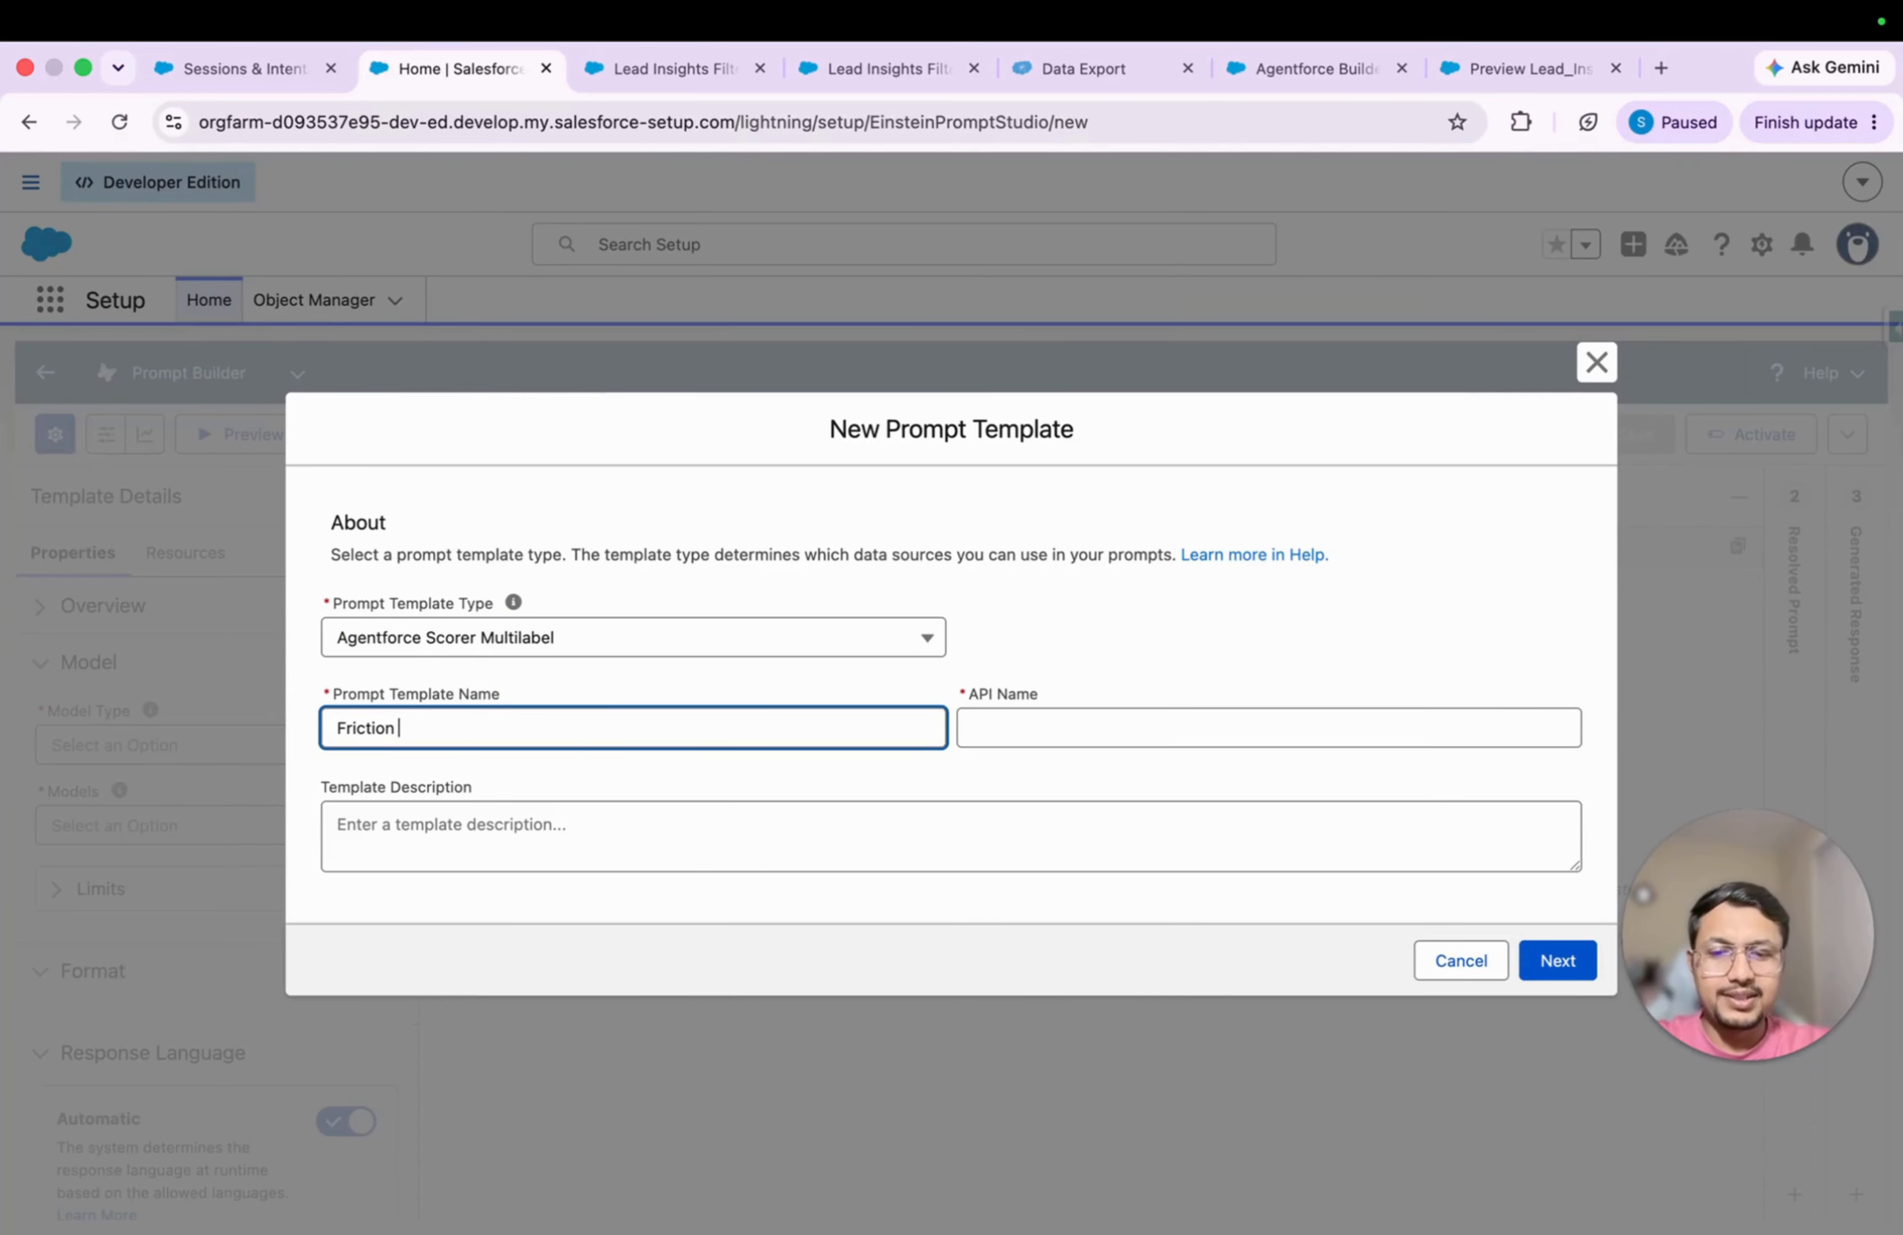
text( Evals)
key(BackSpace)
text(for LEqad)
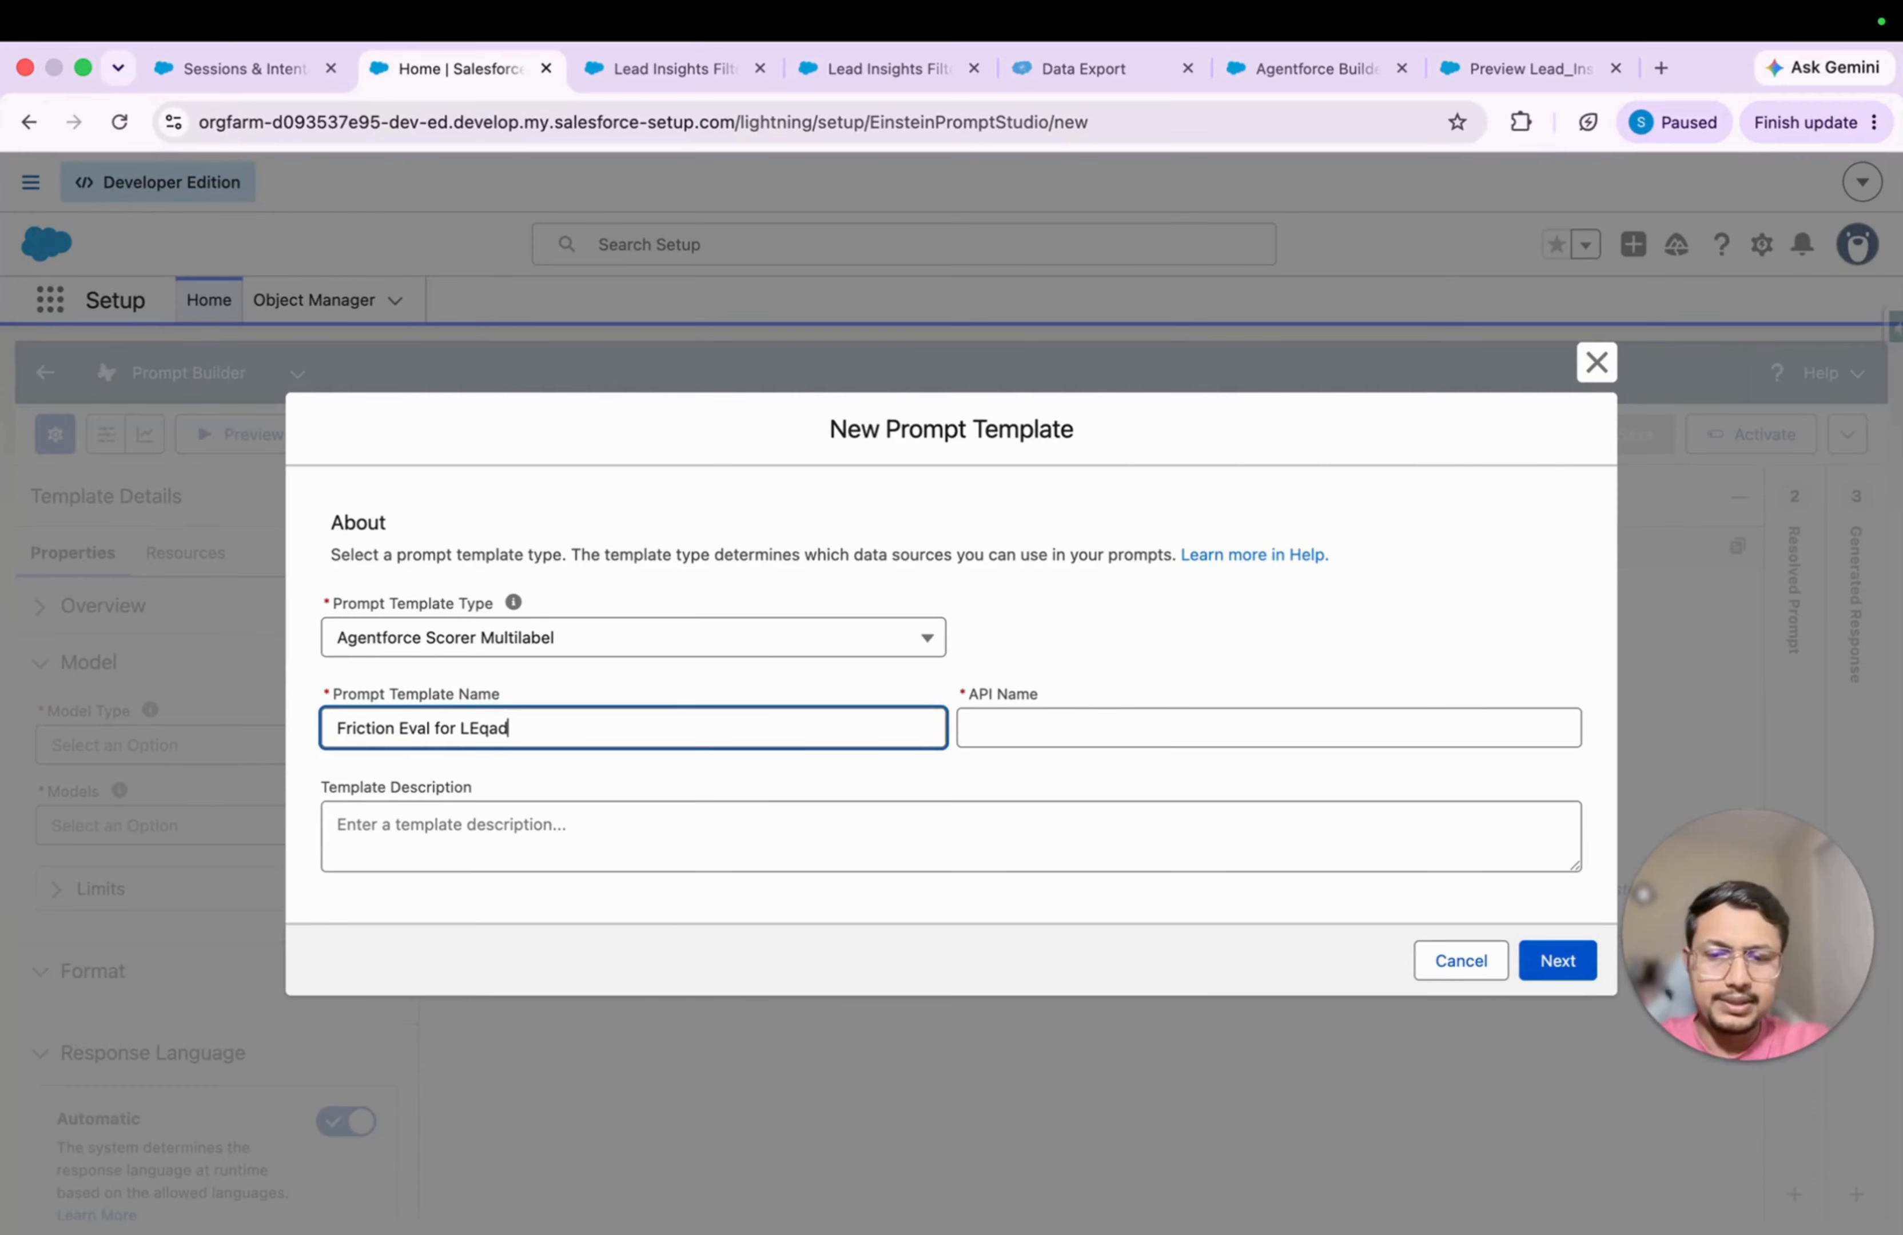
text( insight)
click(489, 732)
key(BackSpace)
key(BackSpace)
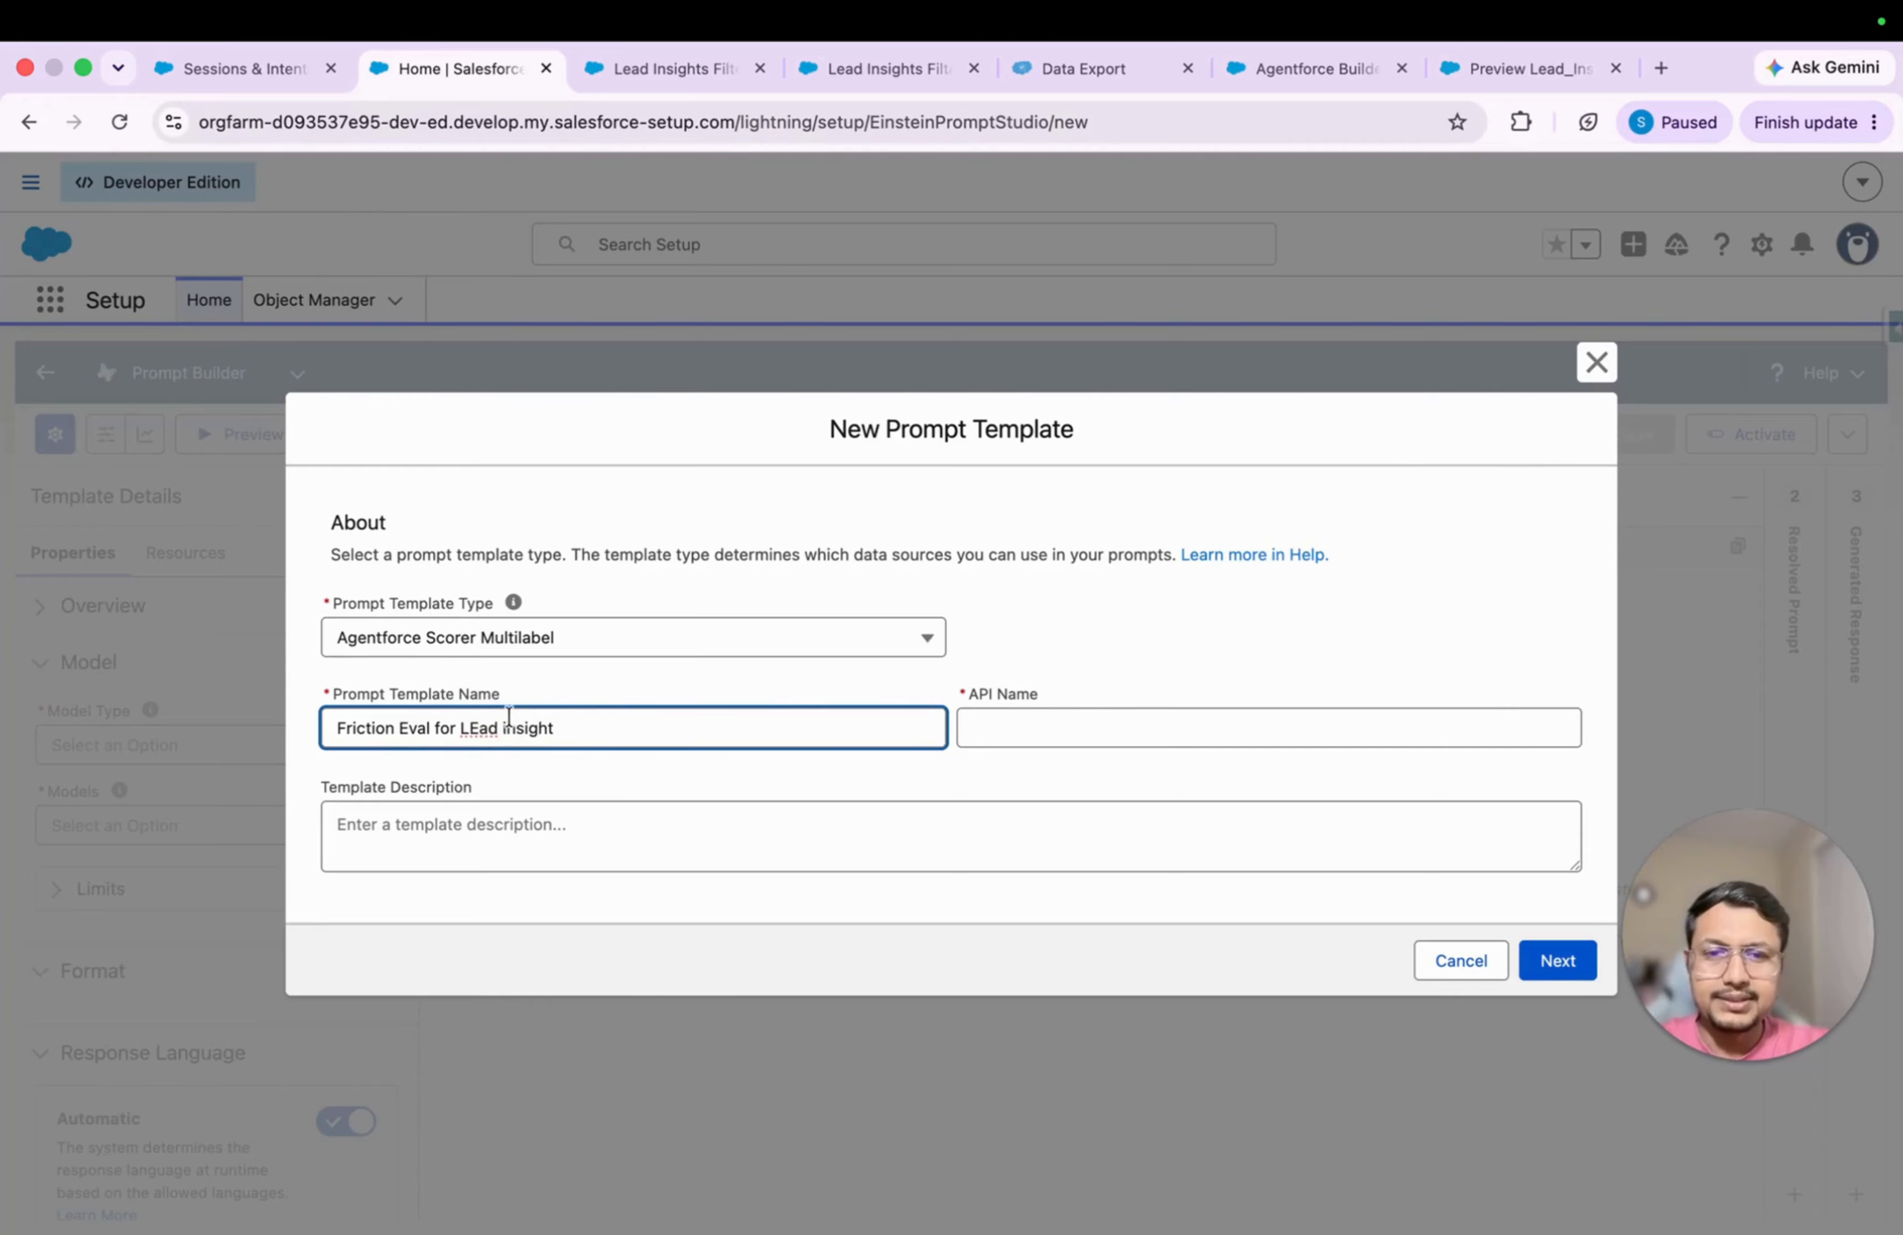
text(e)
click(660, 717)
text(Agent)
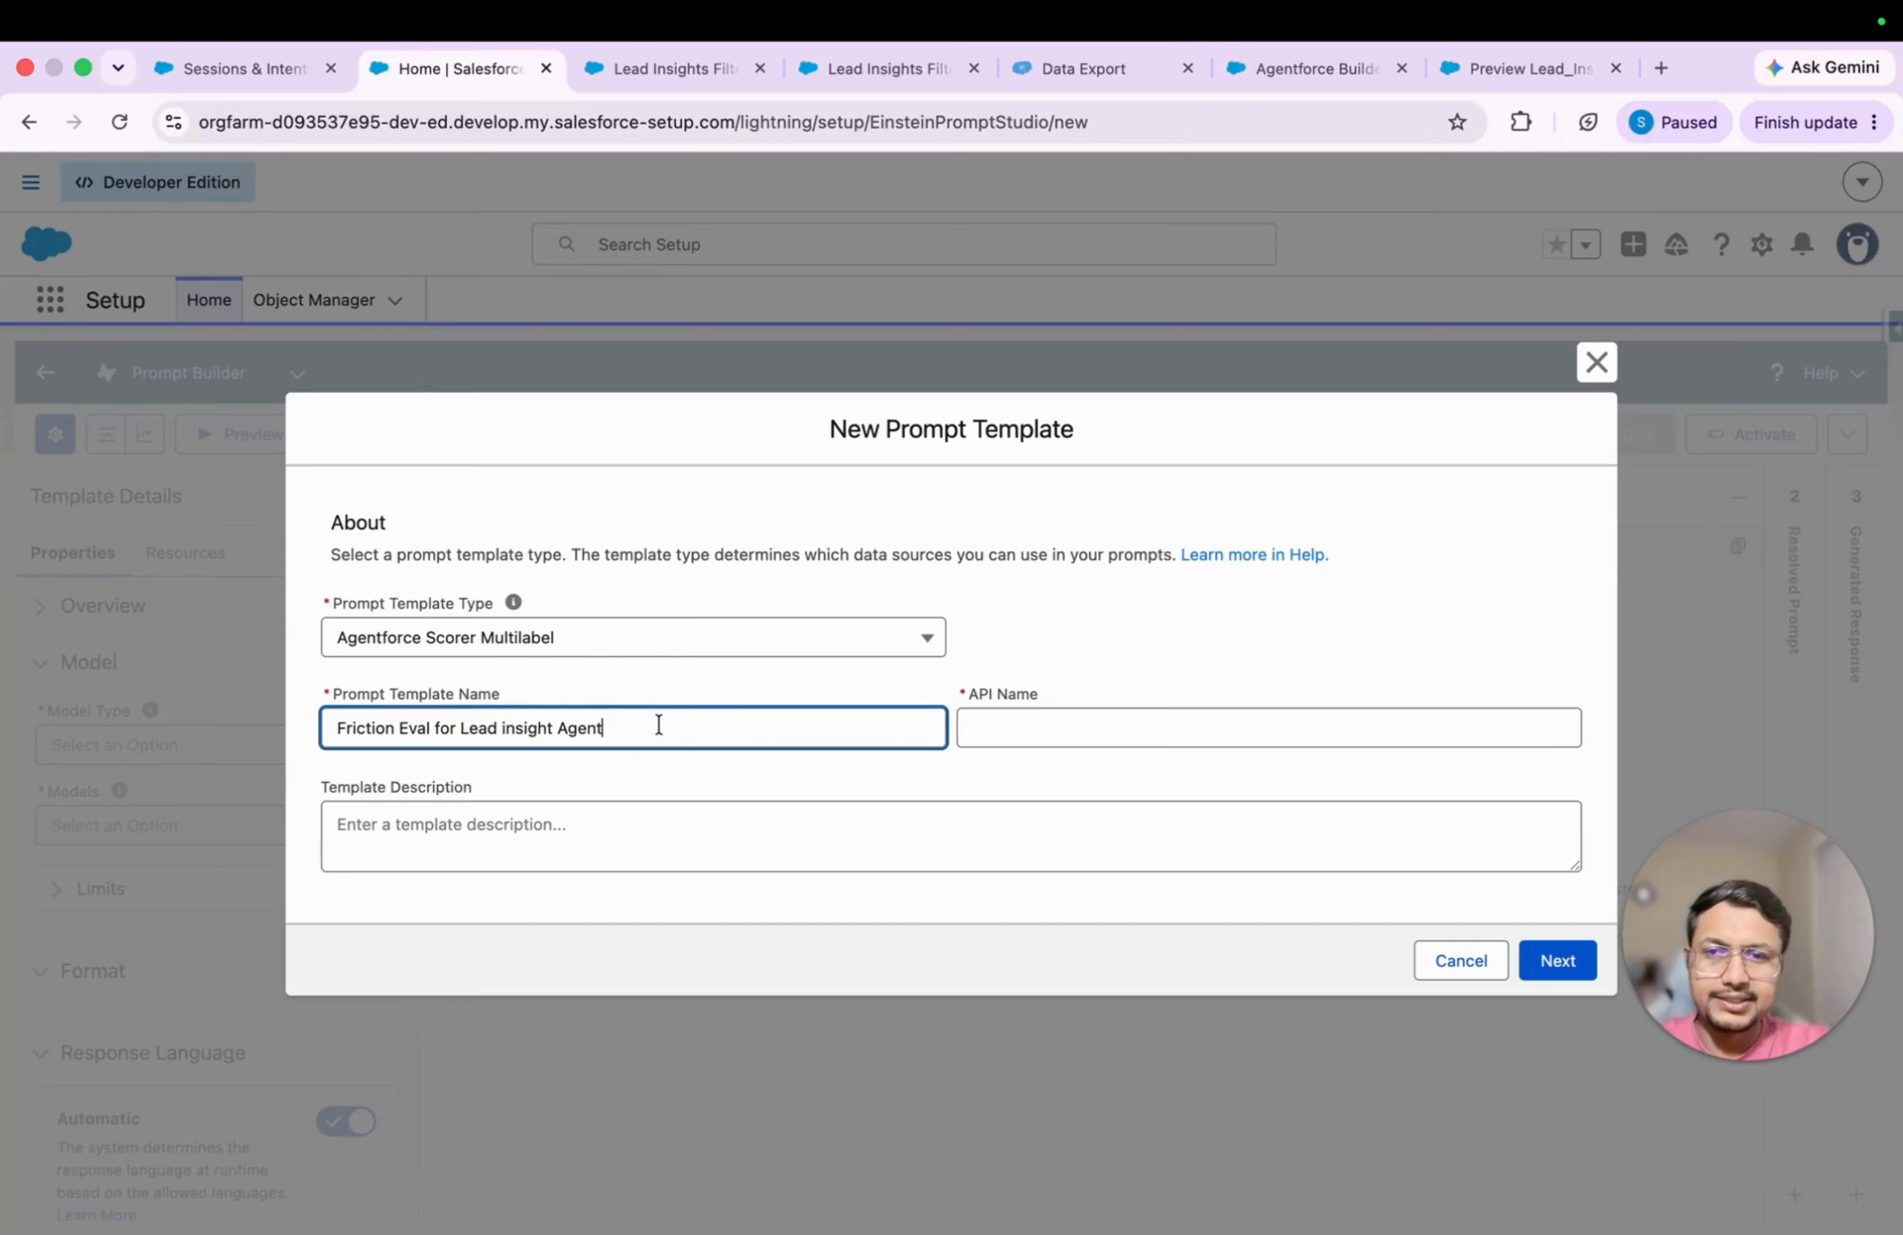
click(1049, 725)
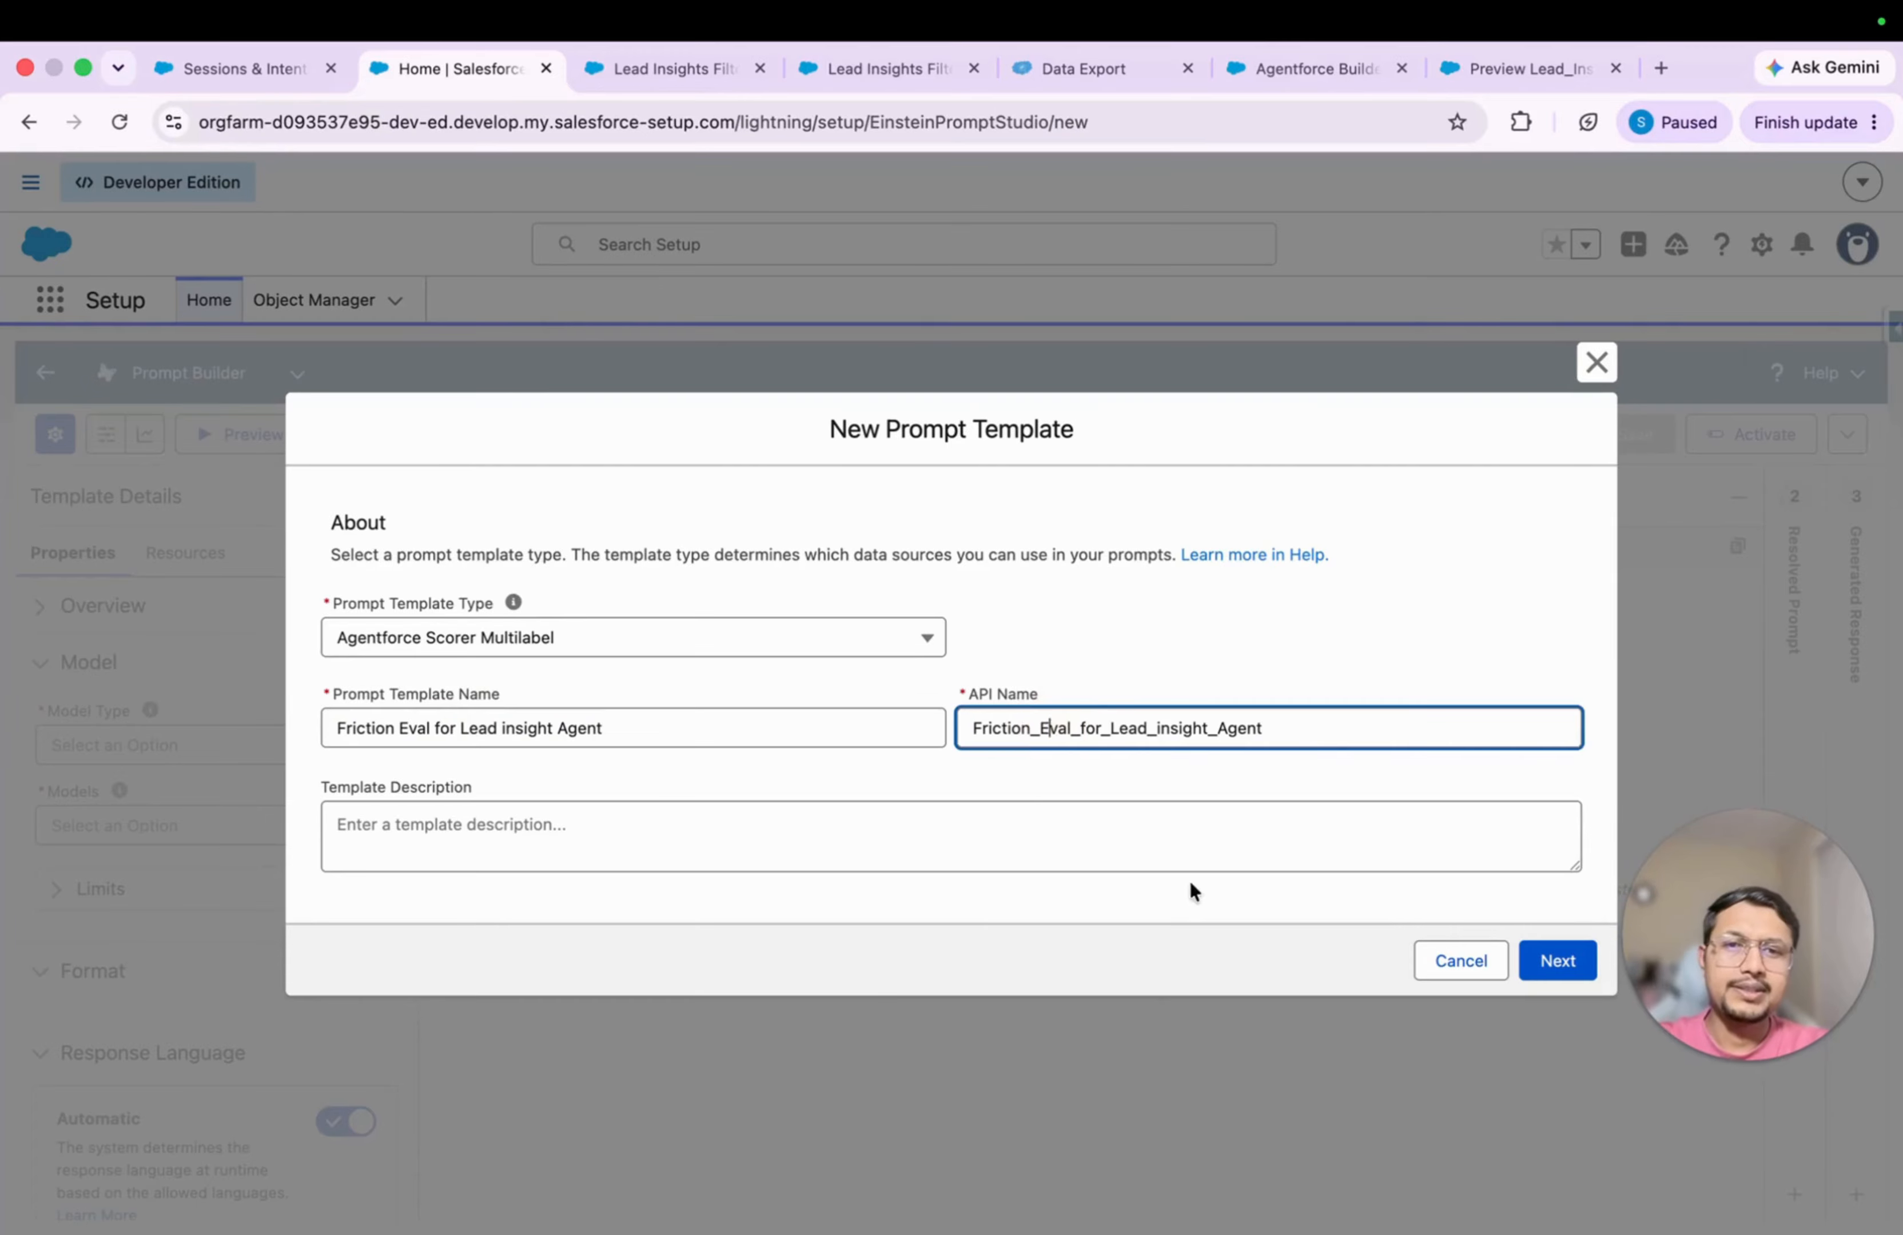
click(1558, 961)
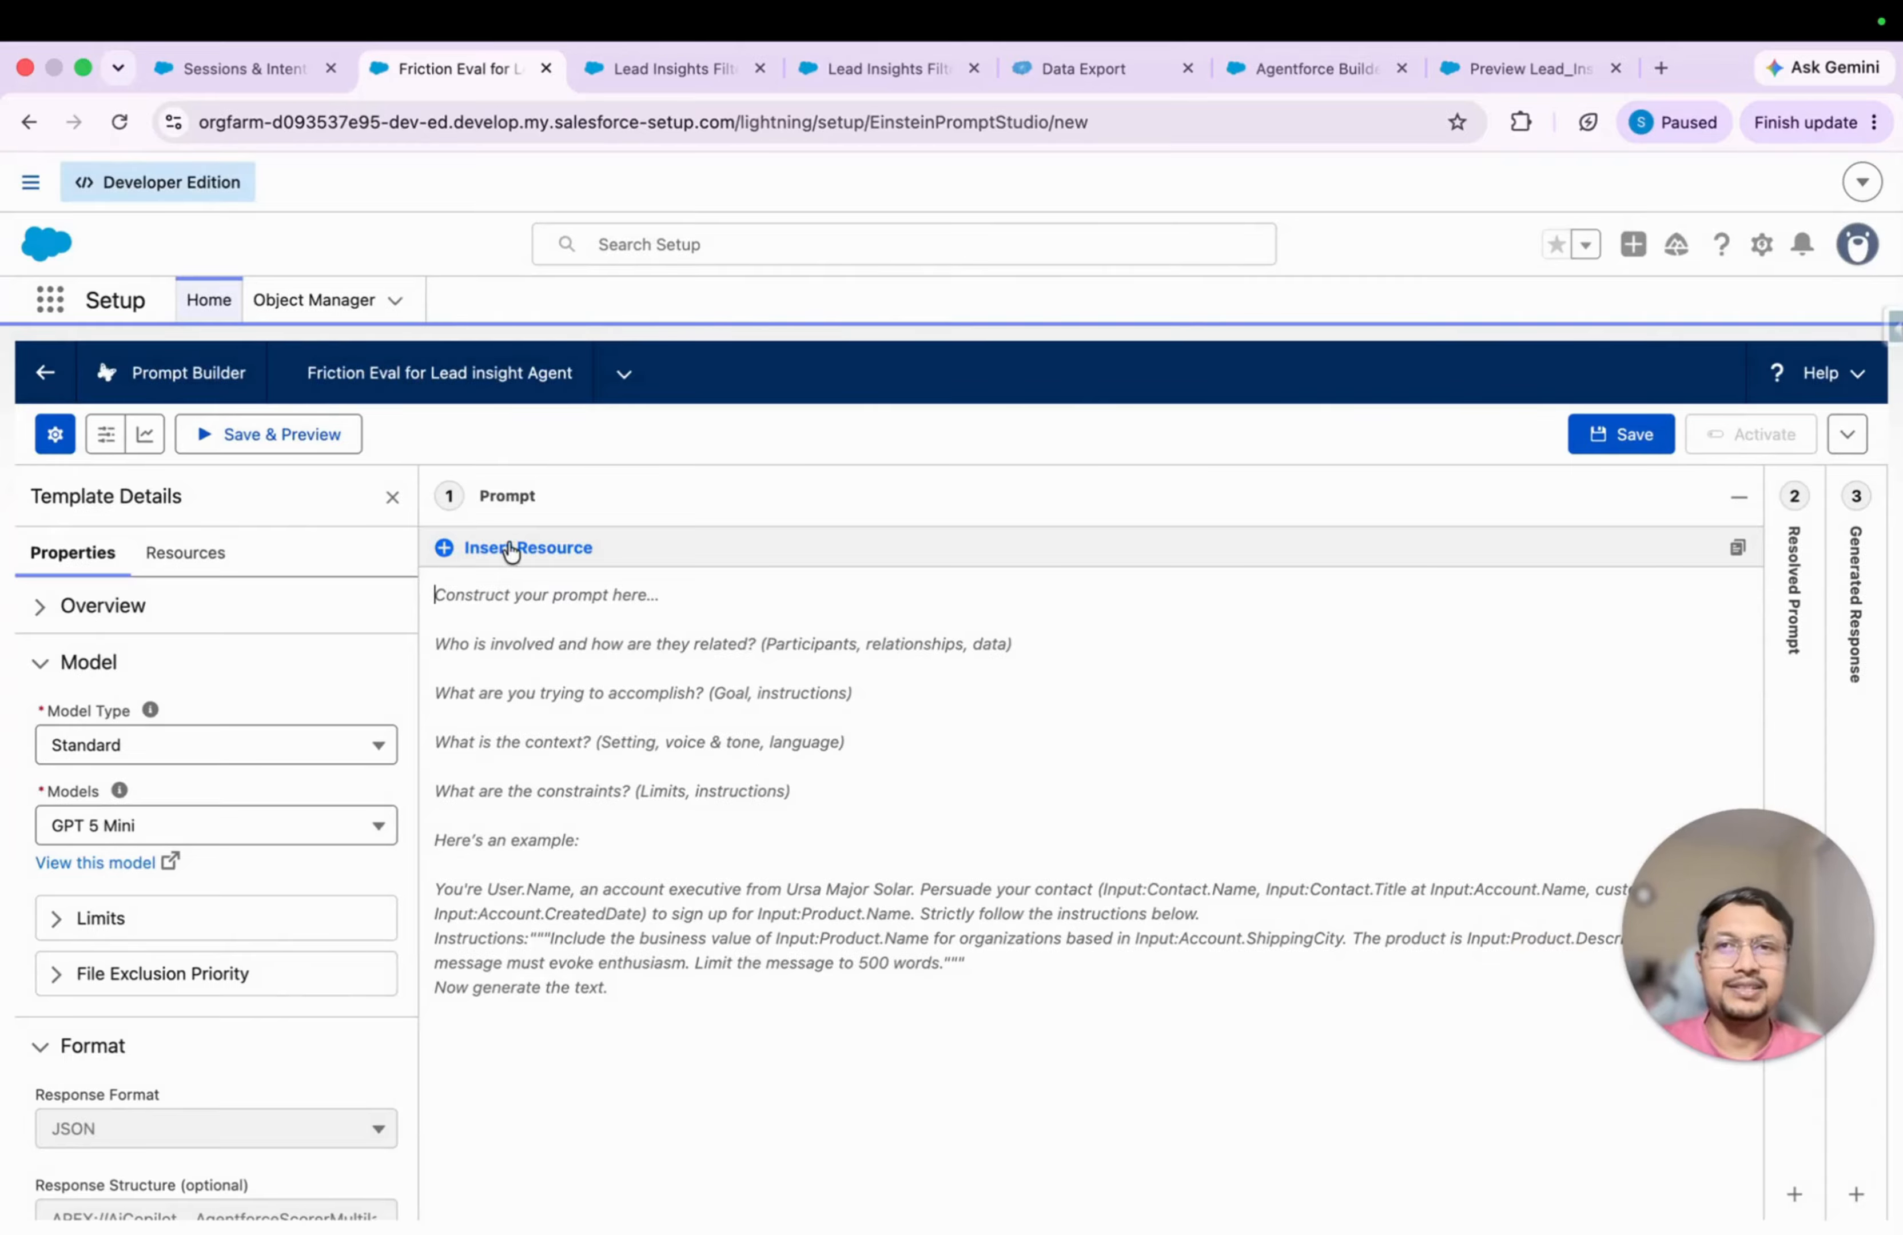
Step: Start another prompt template in a separate tab and examine the Agentforce Scorer Multilabel template type
click(697, 593)
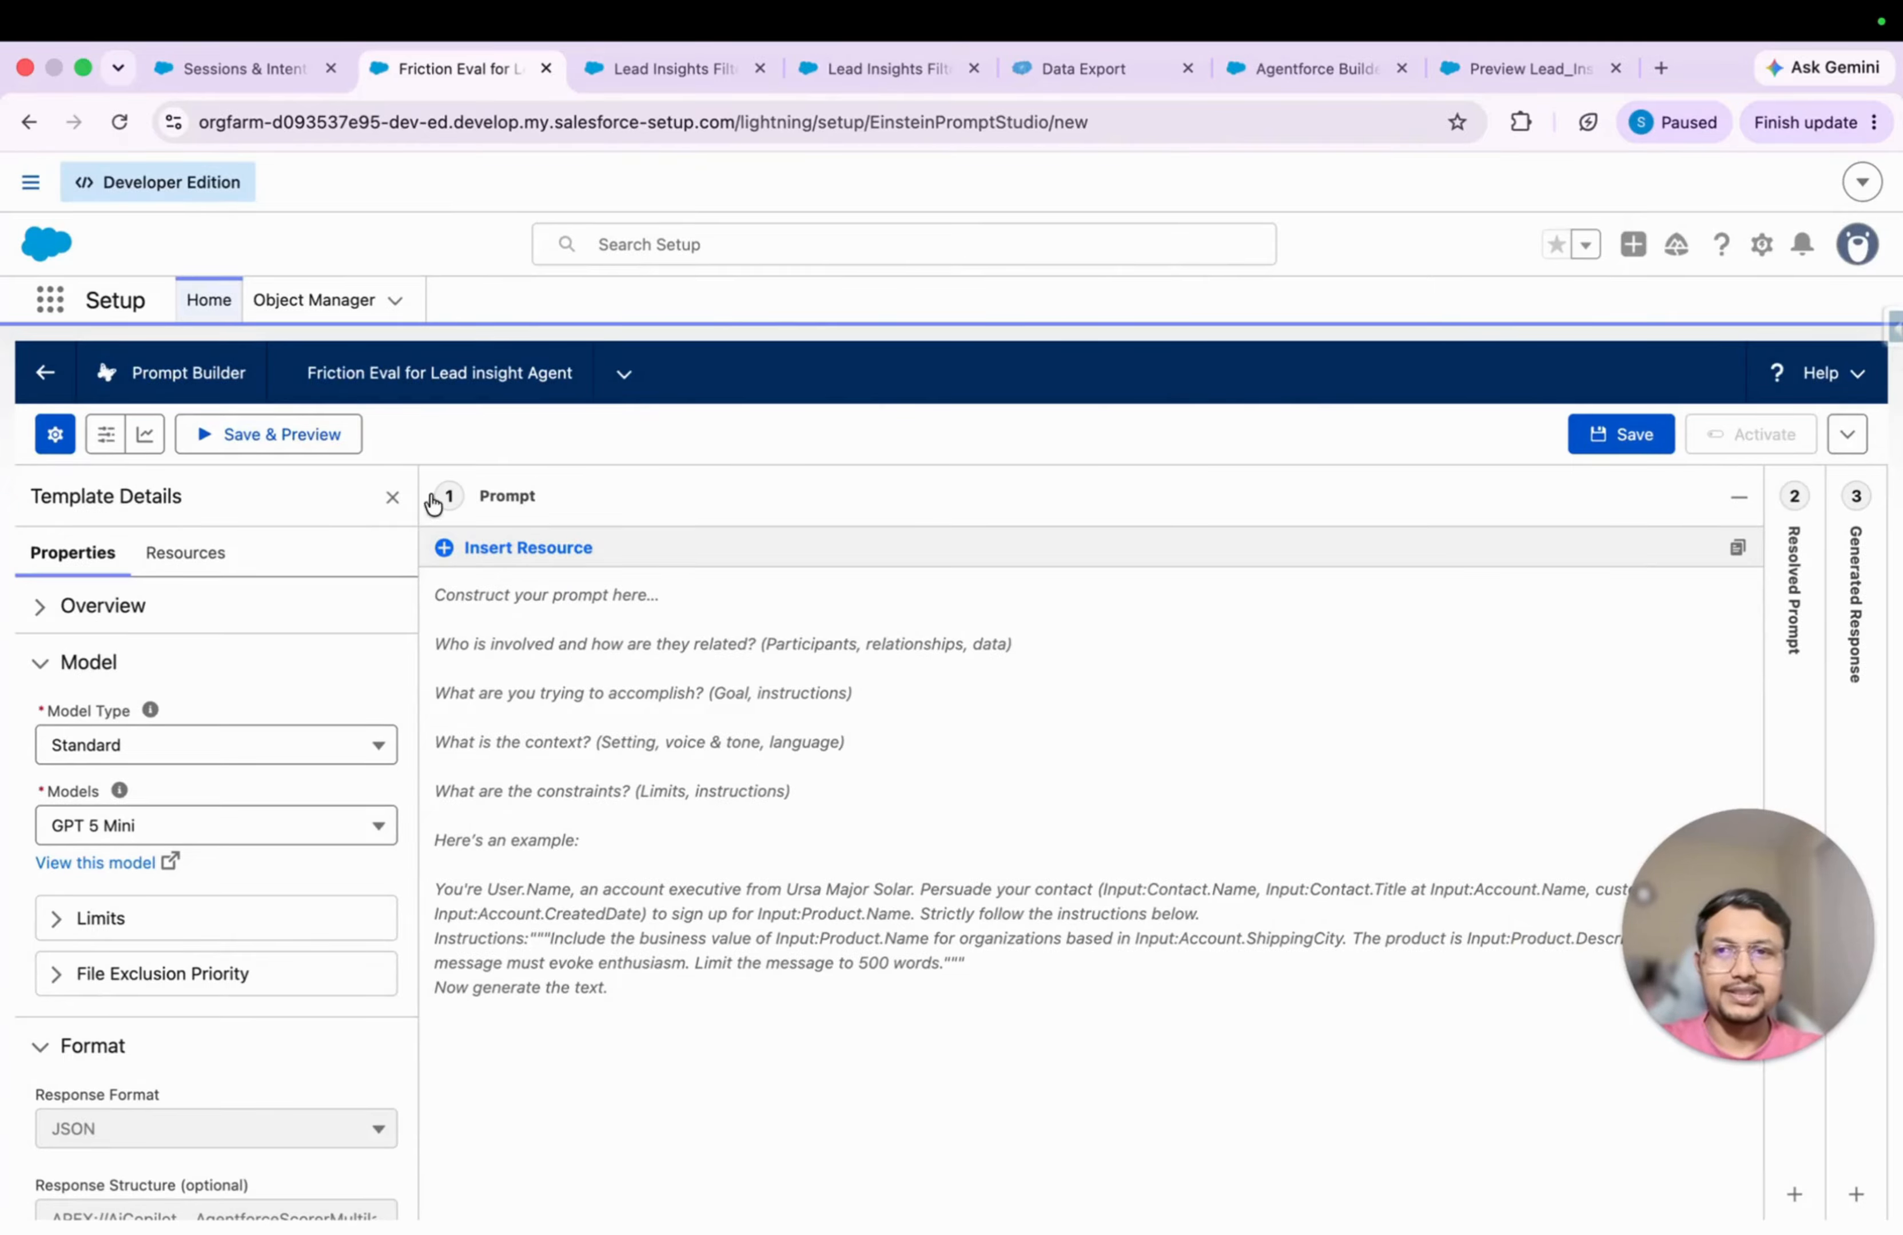
click(241, 71)
click(297, 566)
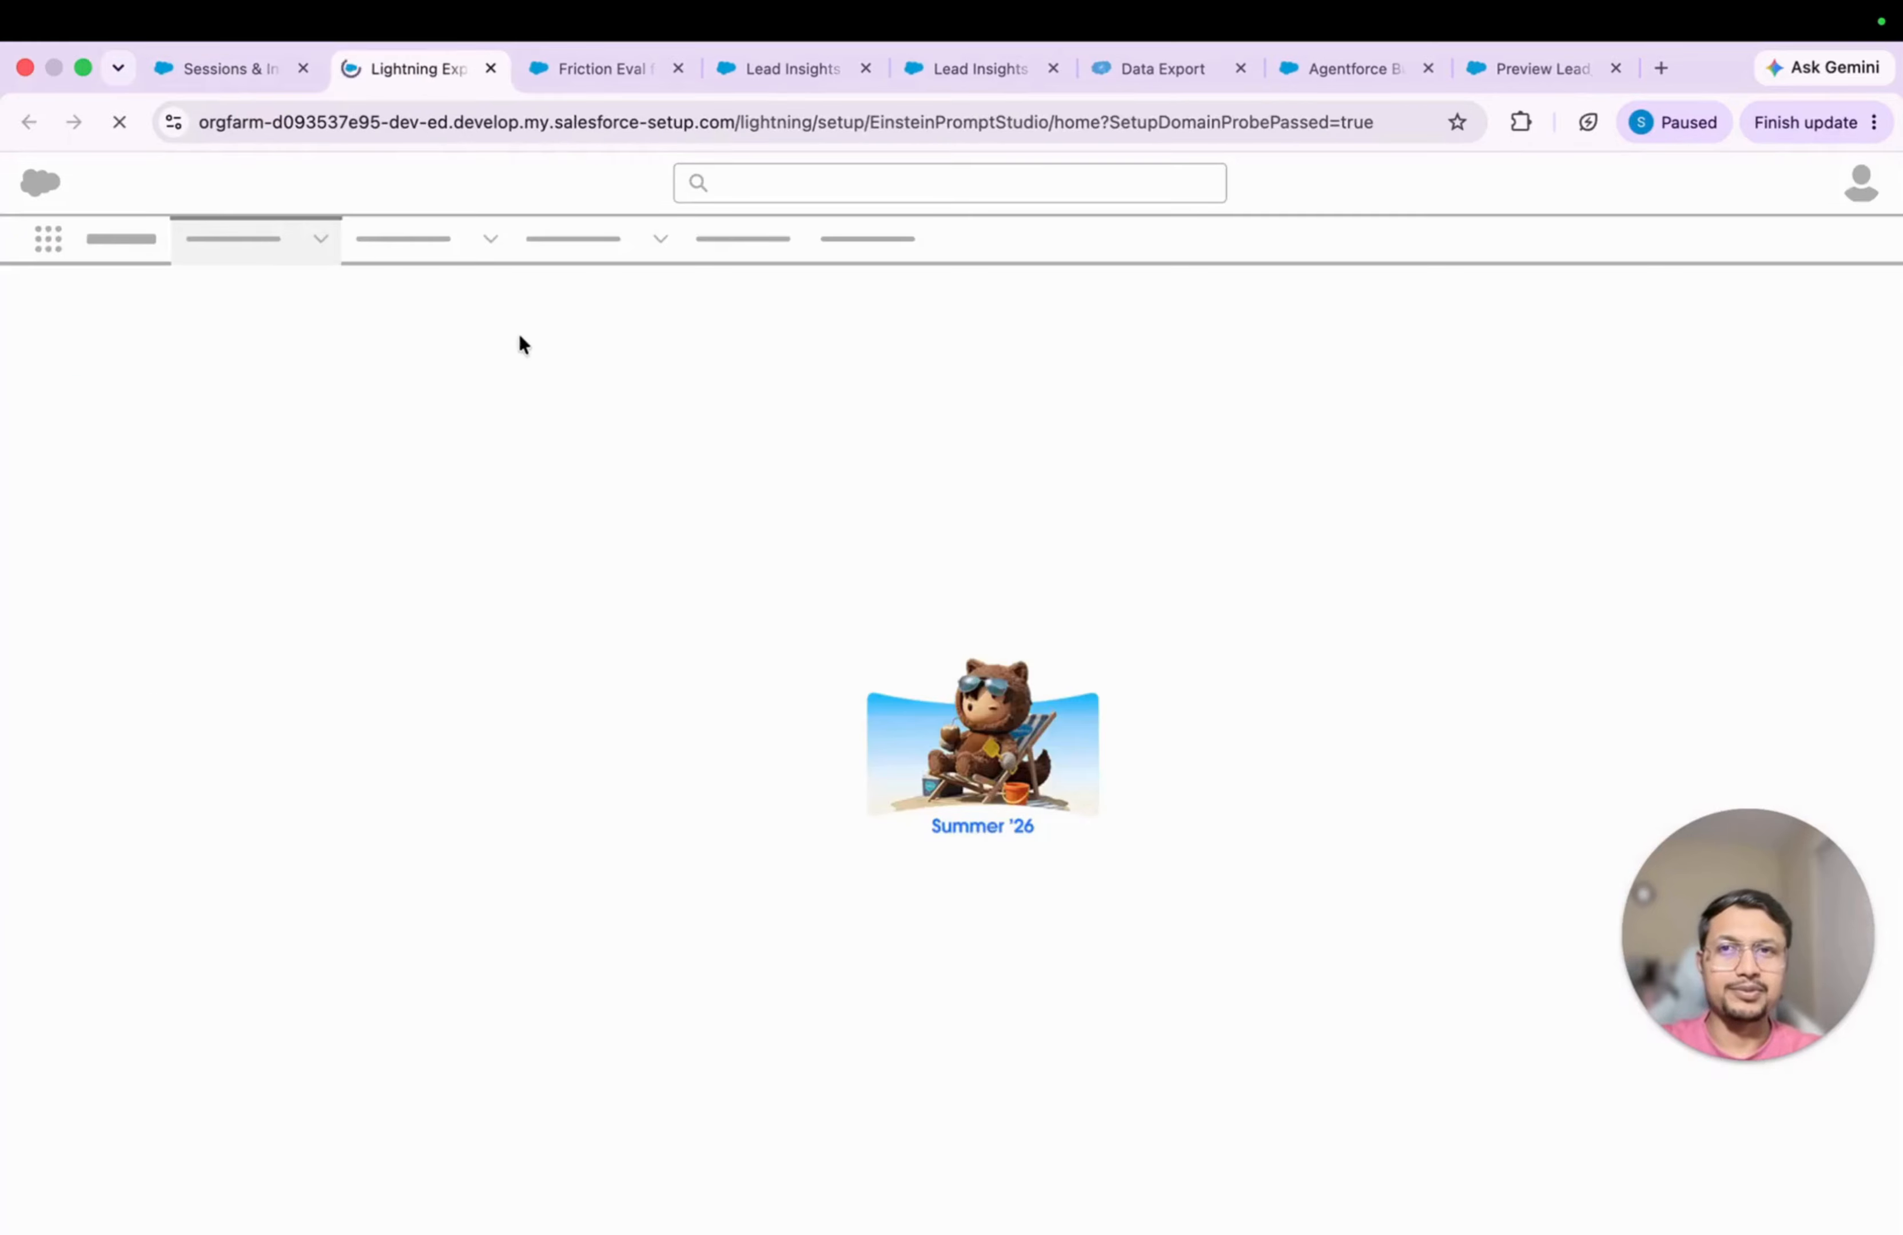
click(1732, 391)
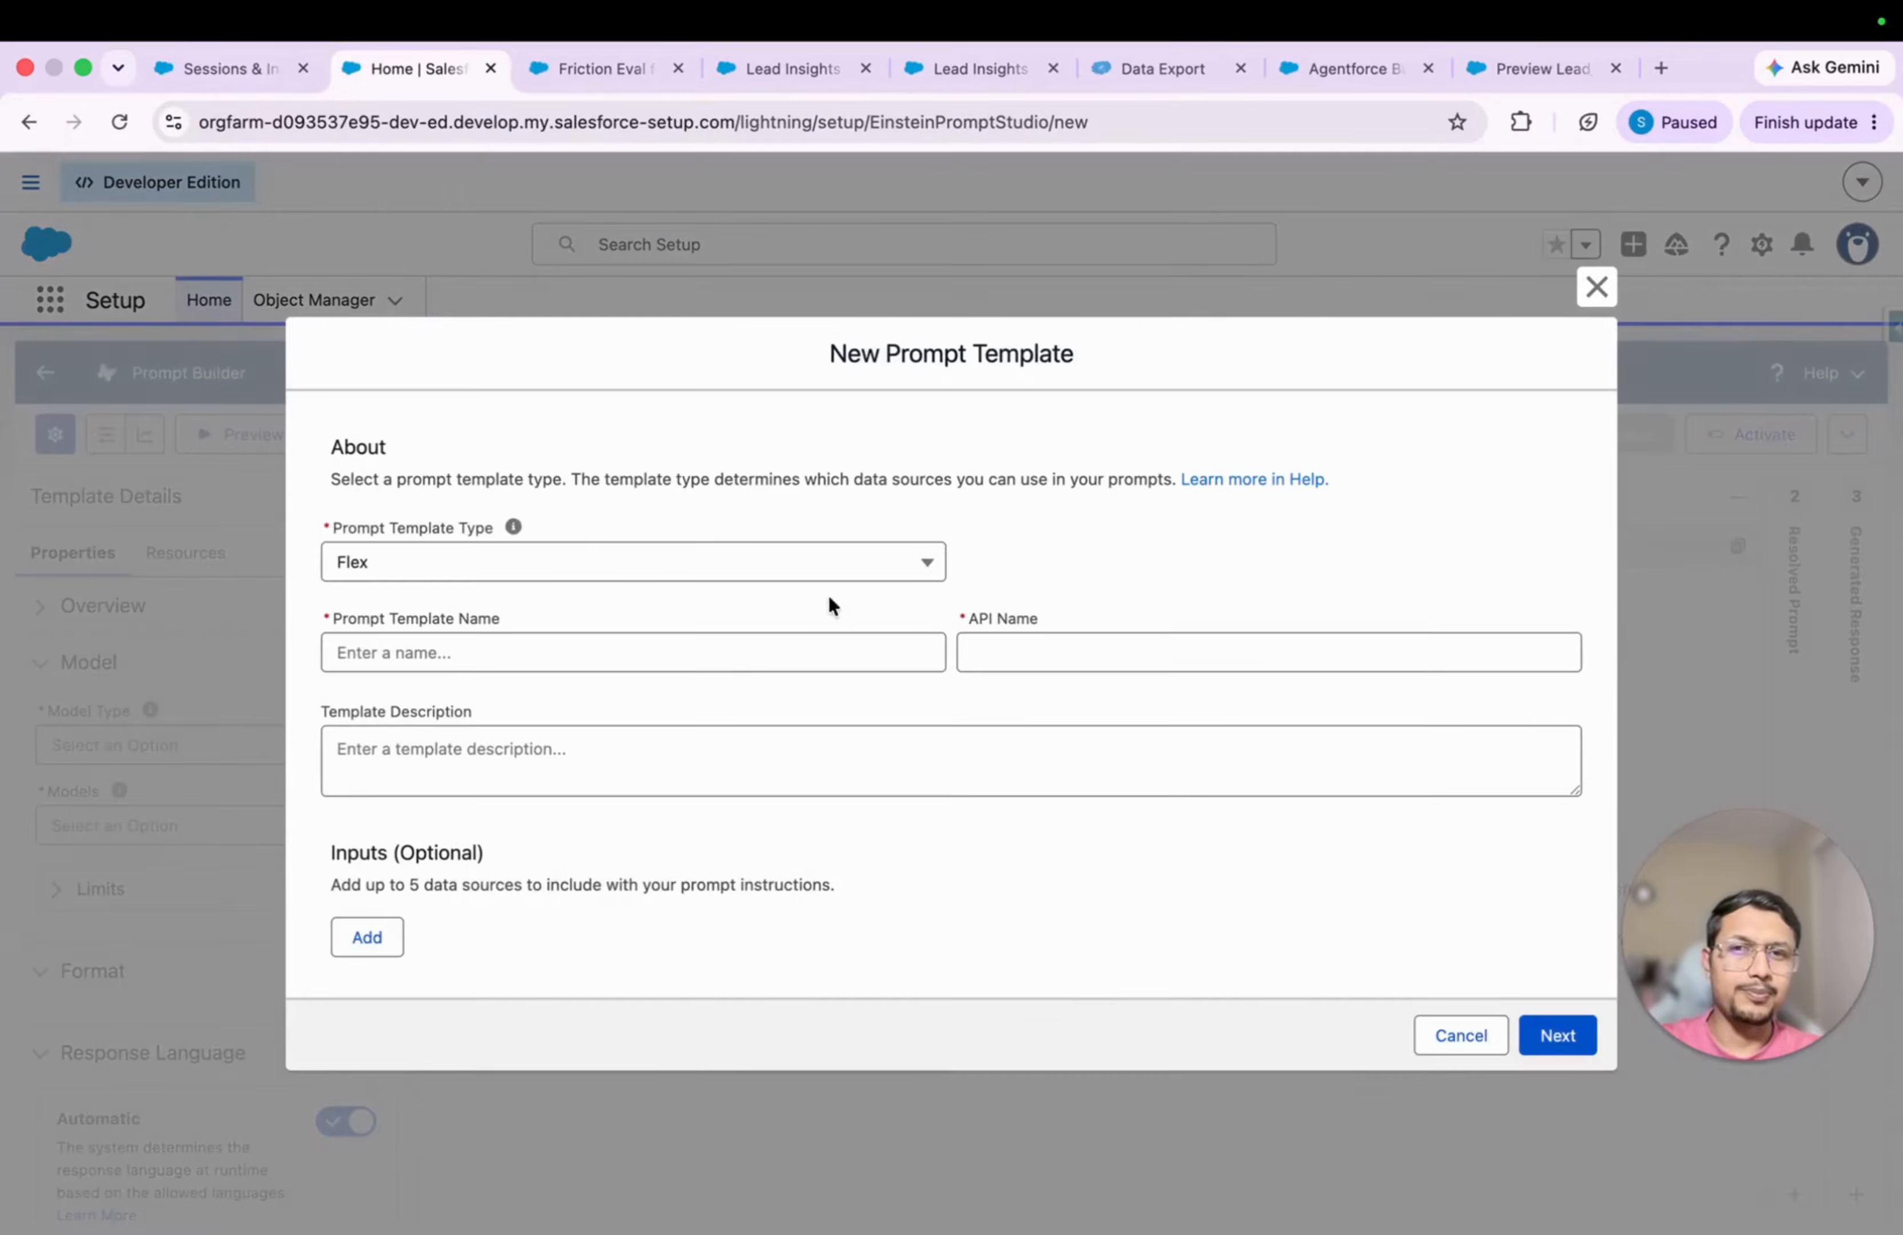
click(525, 558)
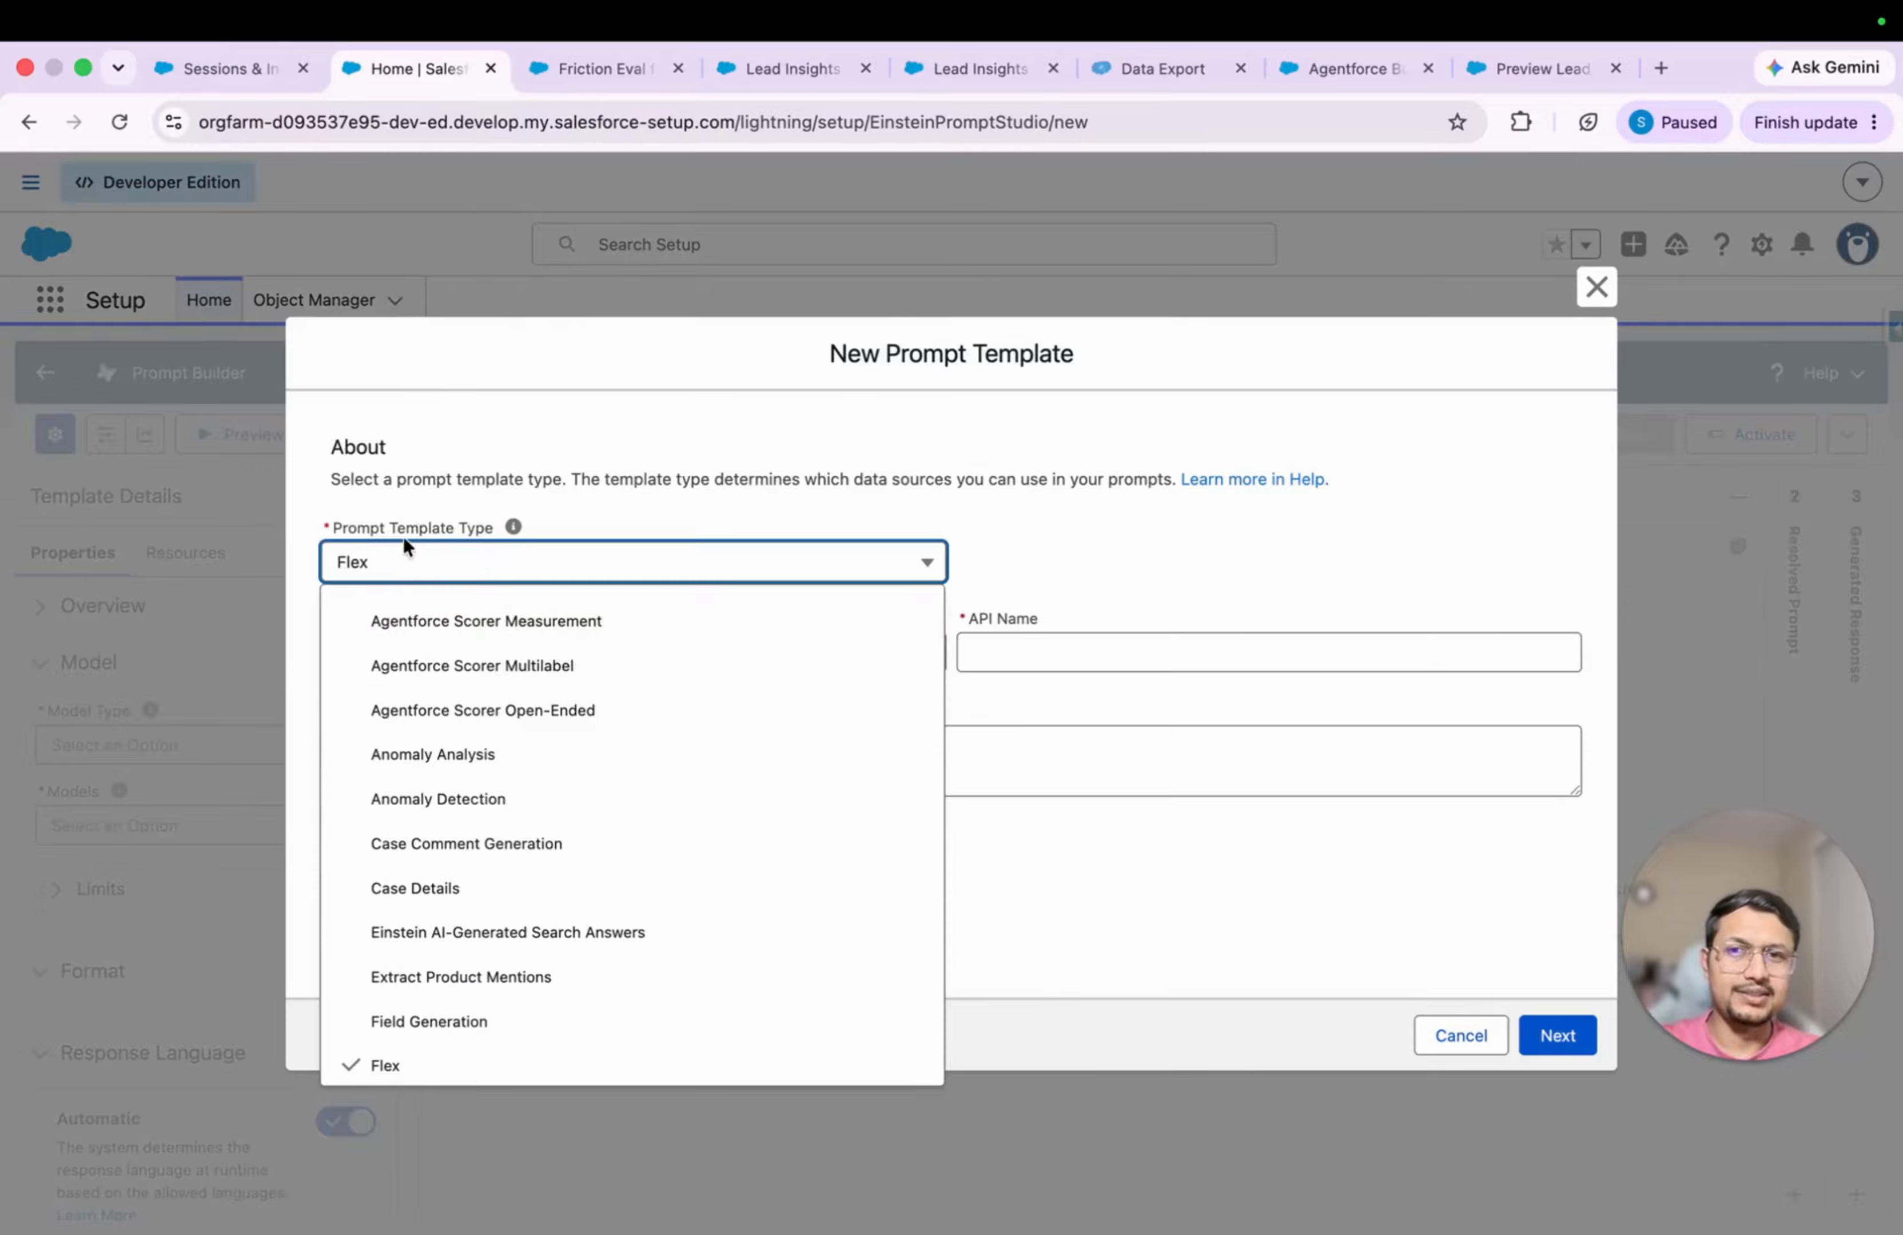
click(551, 673)
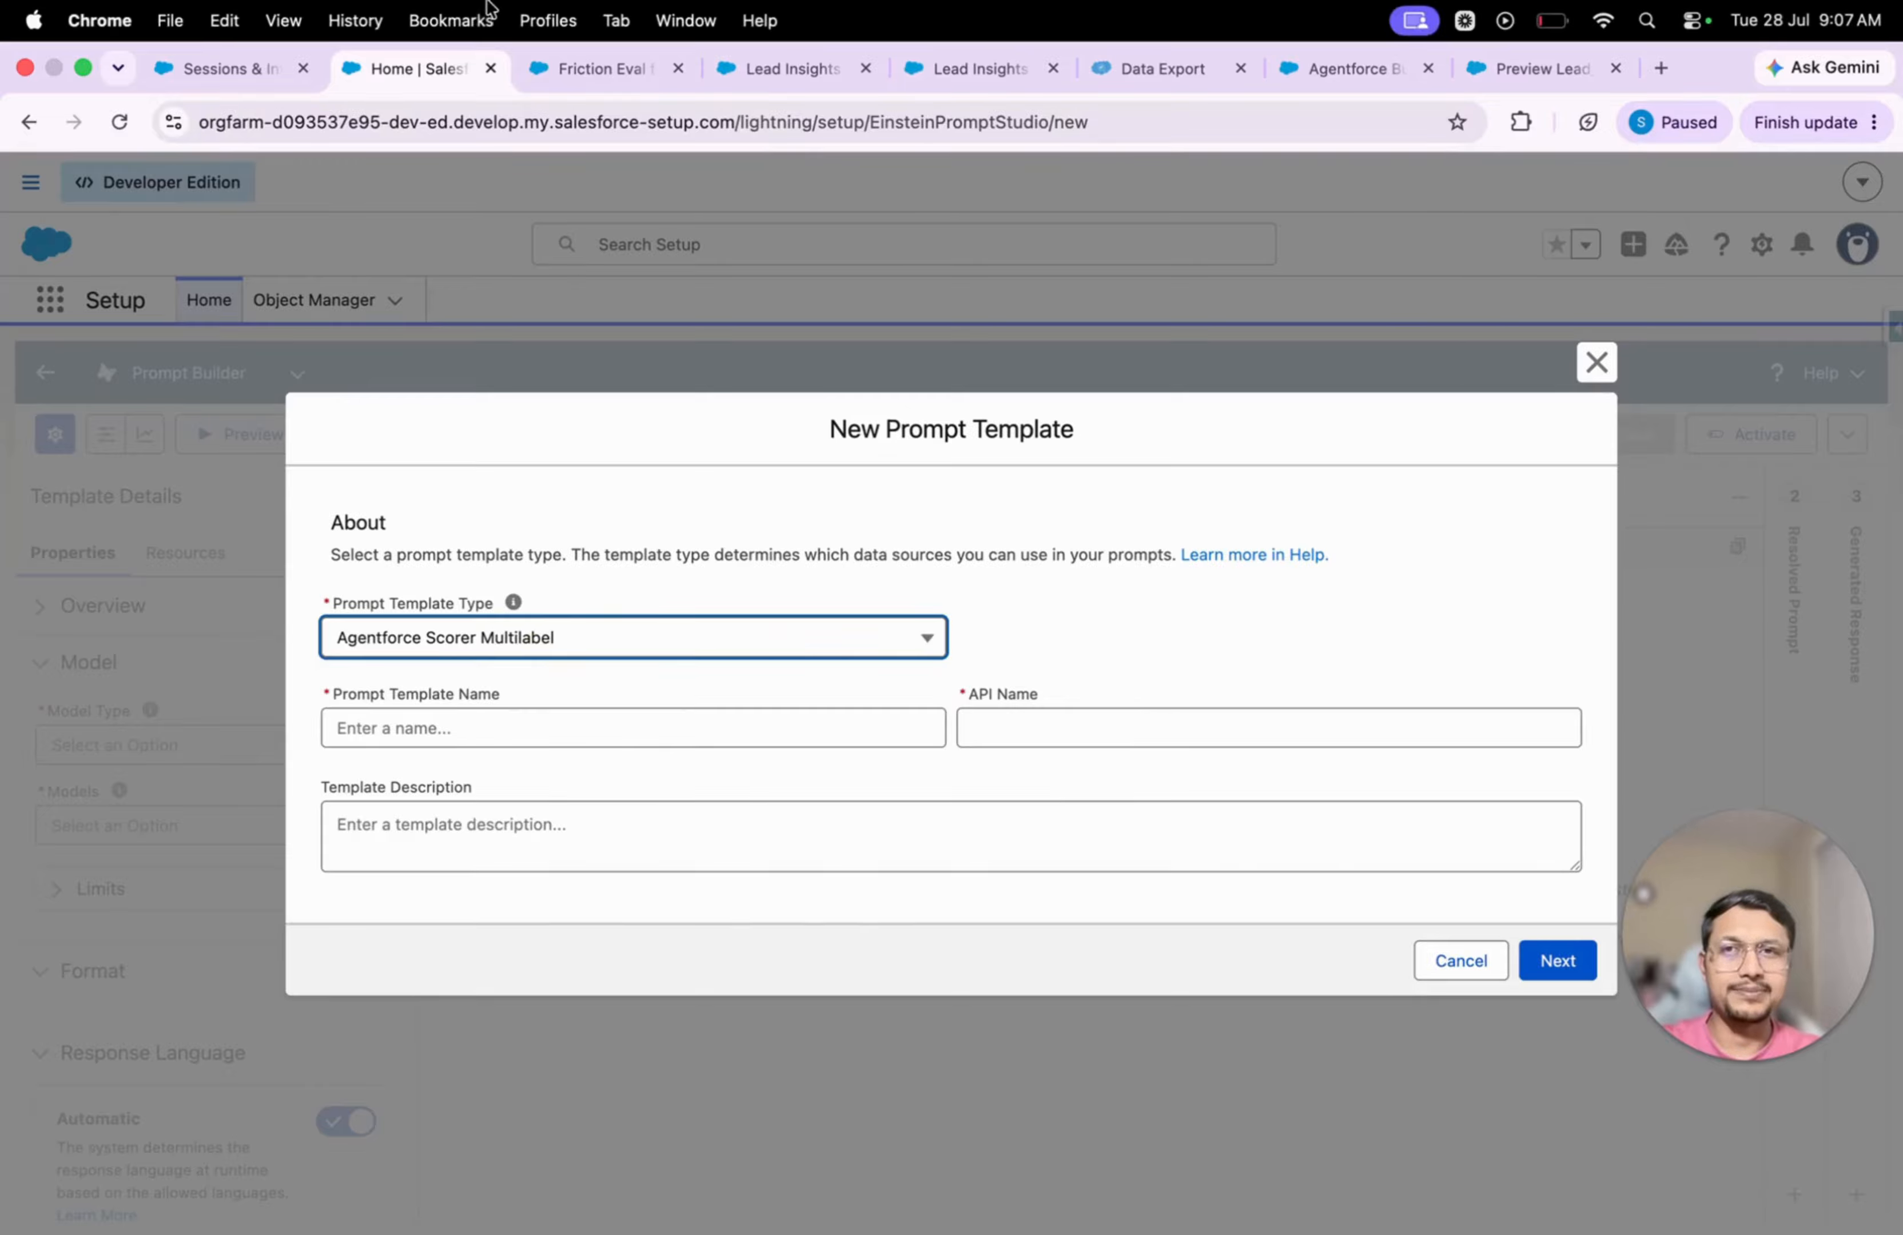
Step: Paste the copied prompt into the Friction Eval template and delete the Input:AllowedLabels field below the filter friction labels sentence
click(523, 67)
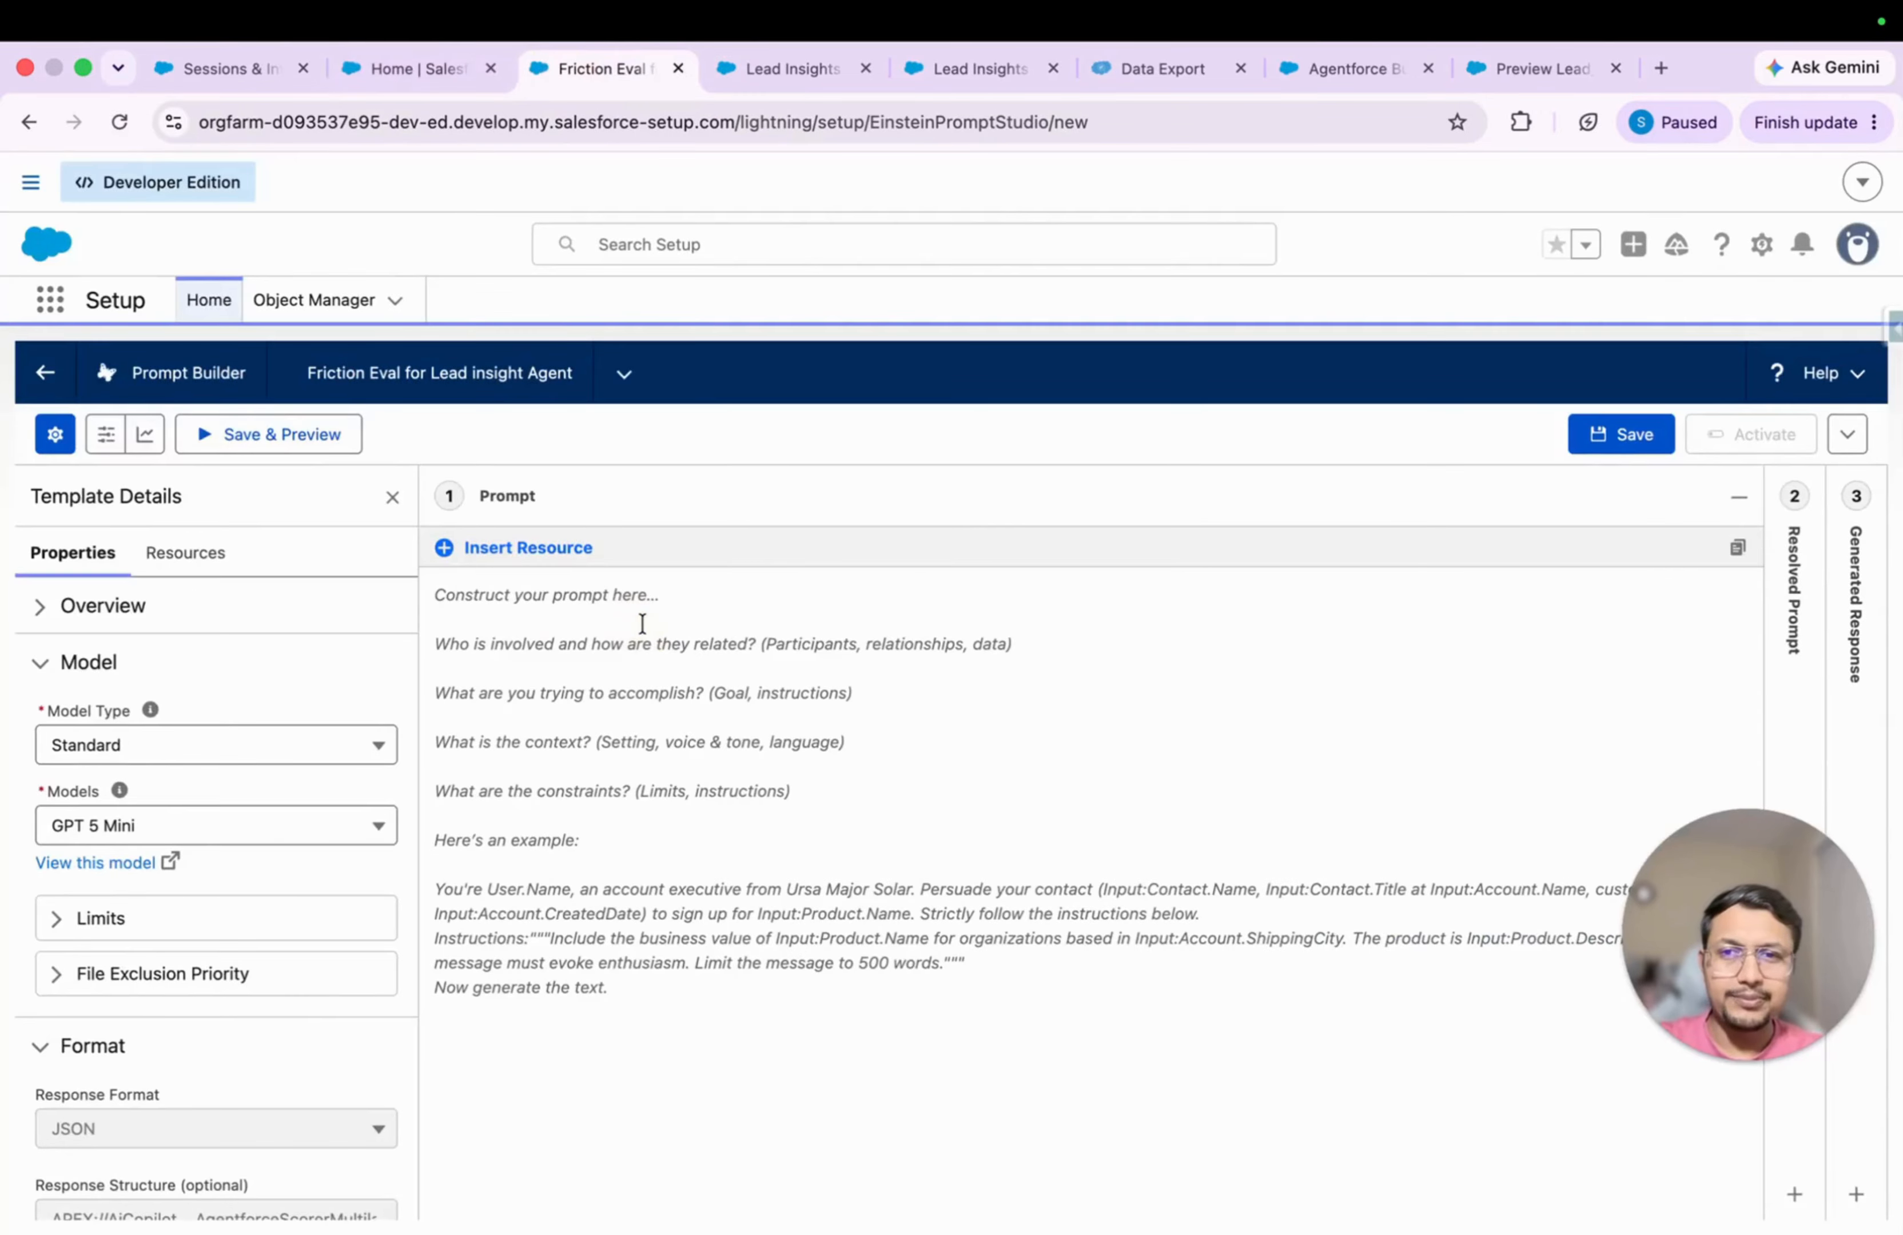
key(super+v)
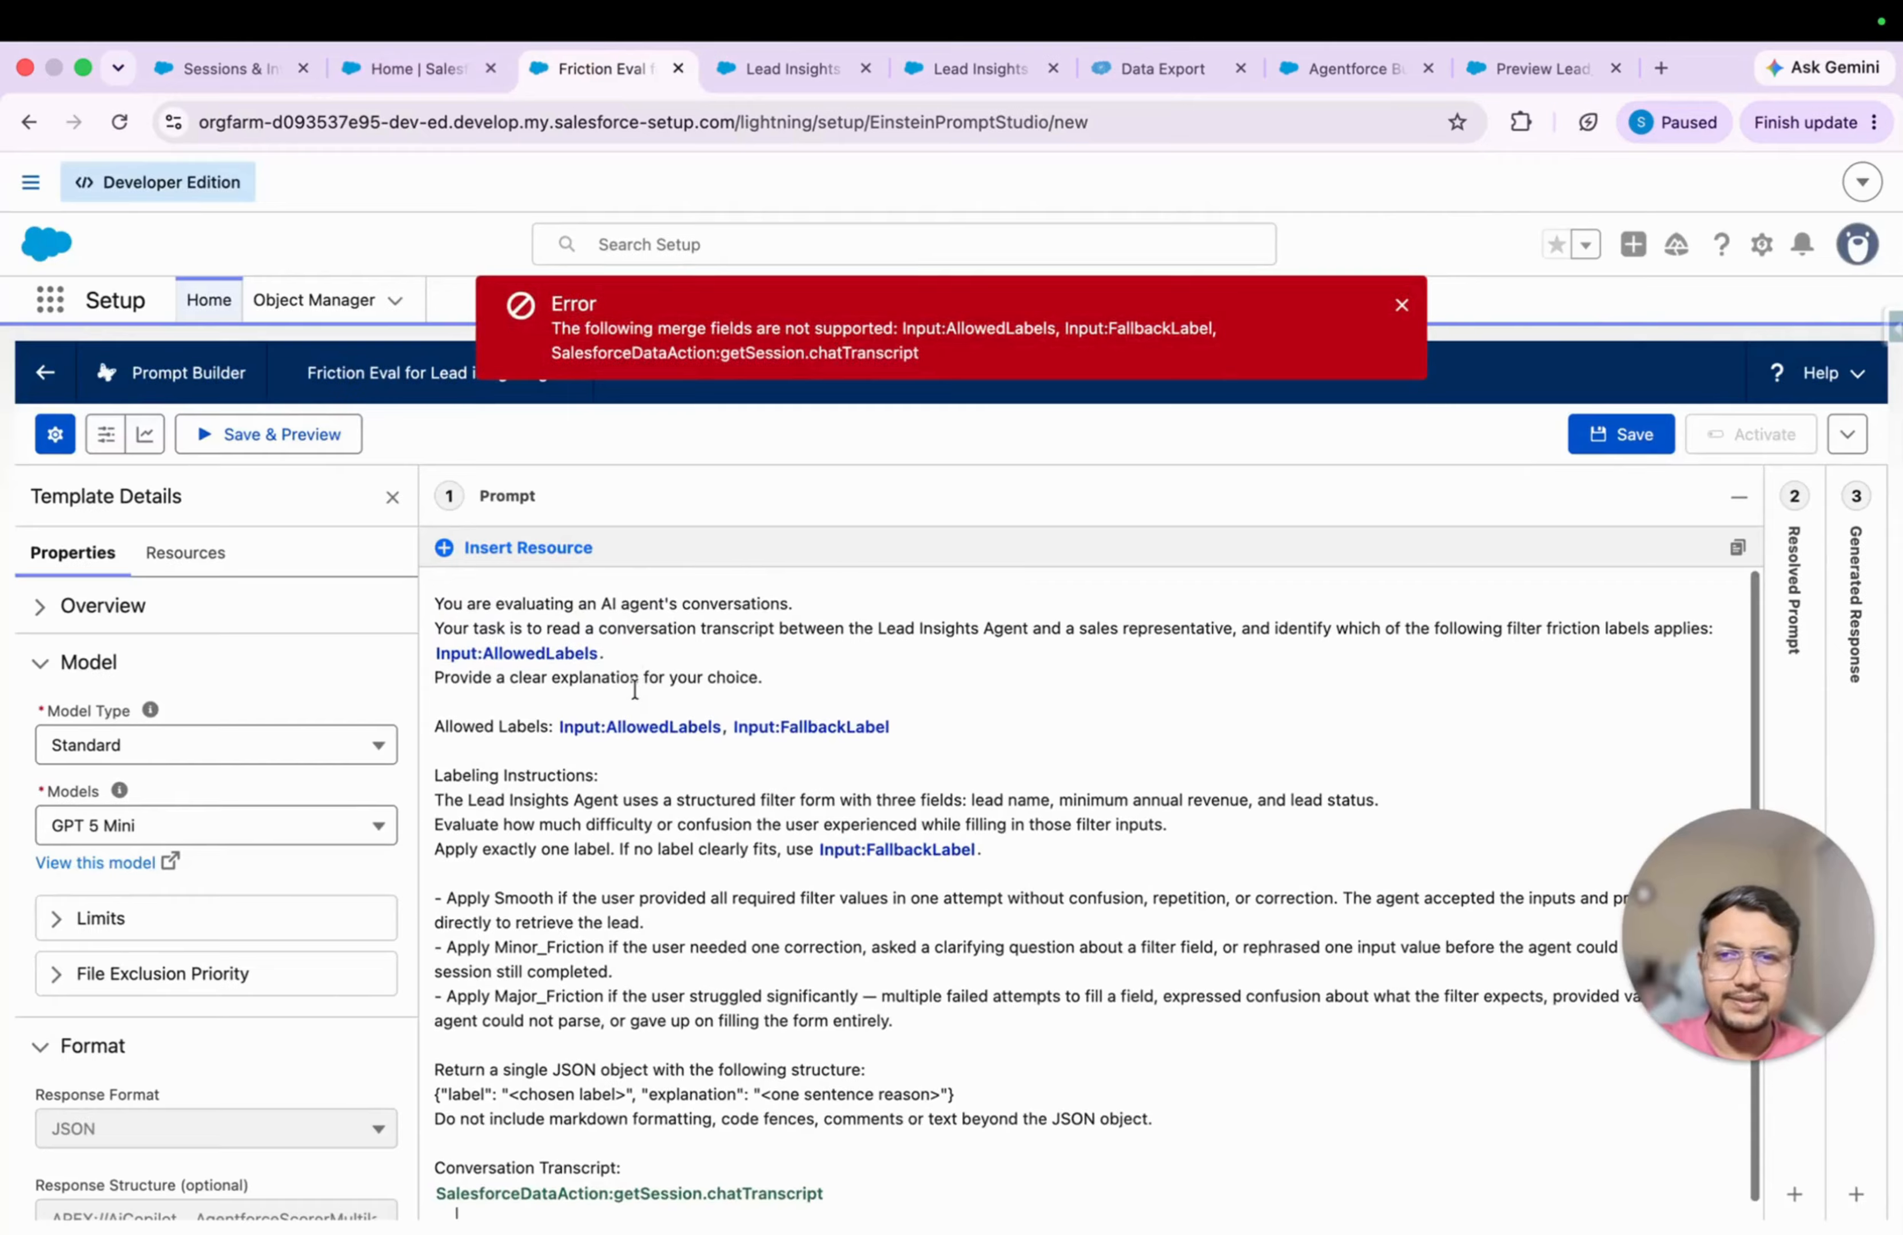
drag(616, 642, 424, 642)
key(BackSpace)
key(BackSpace)
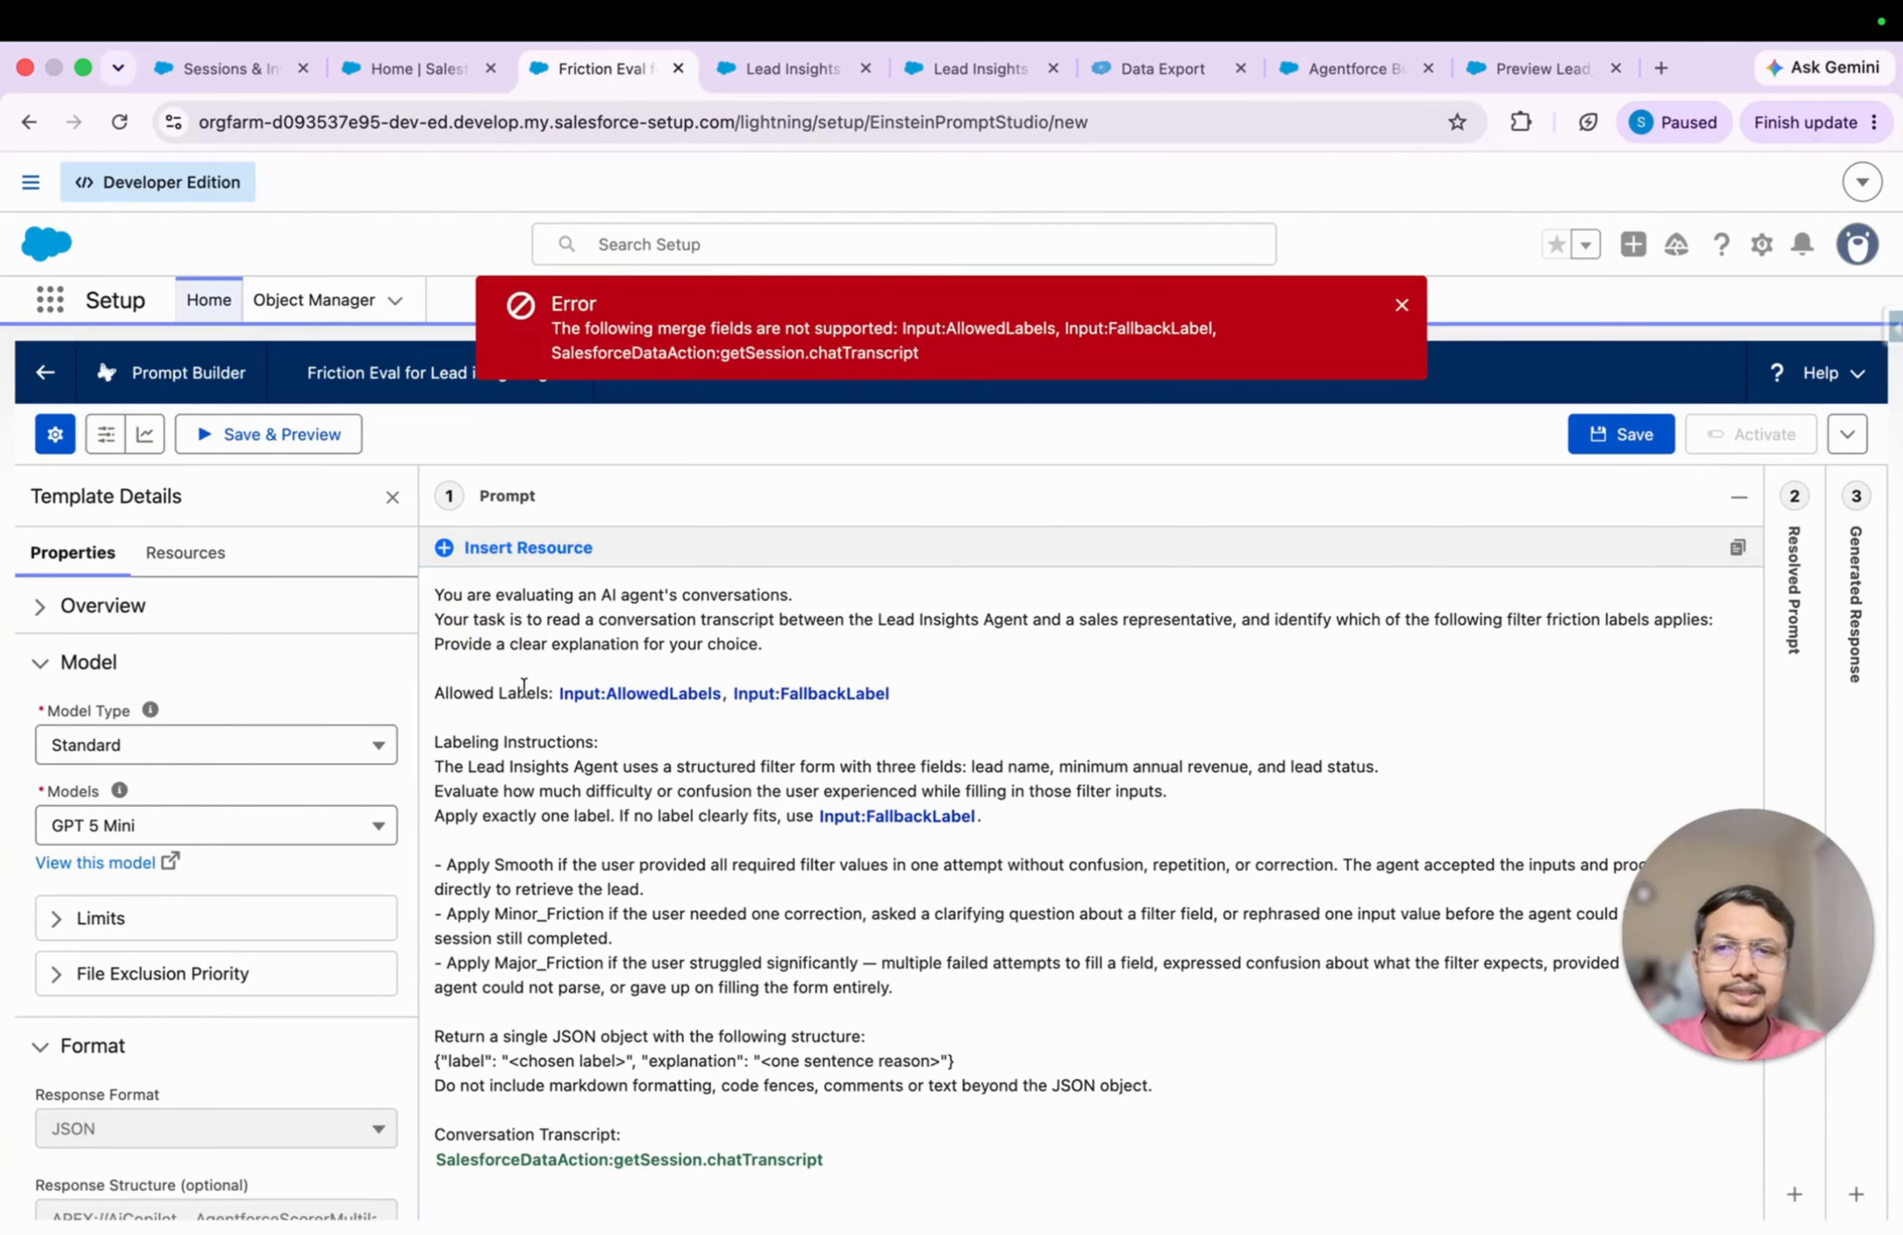
key(Return)
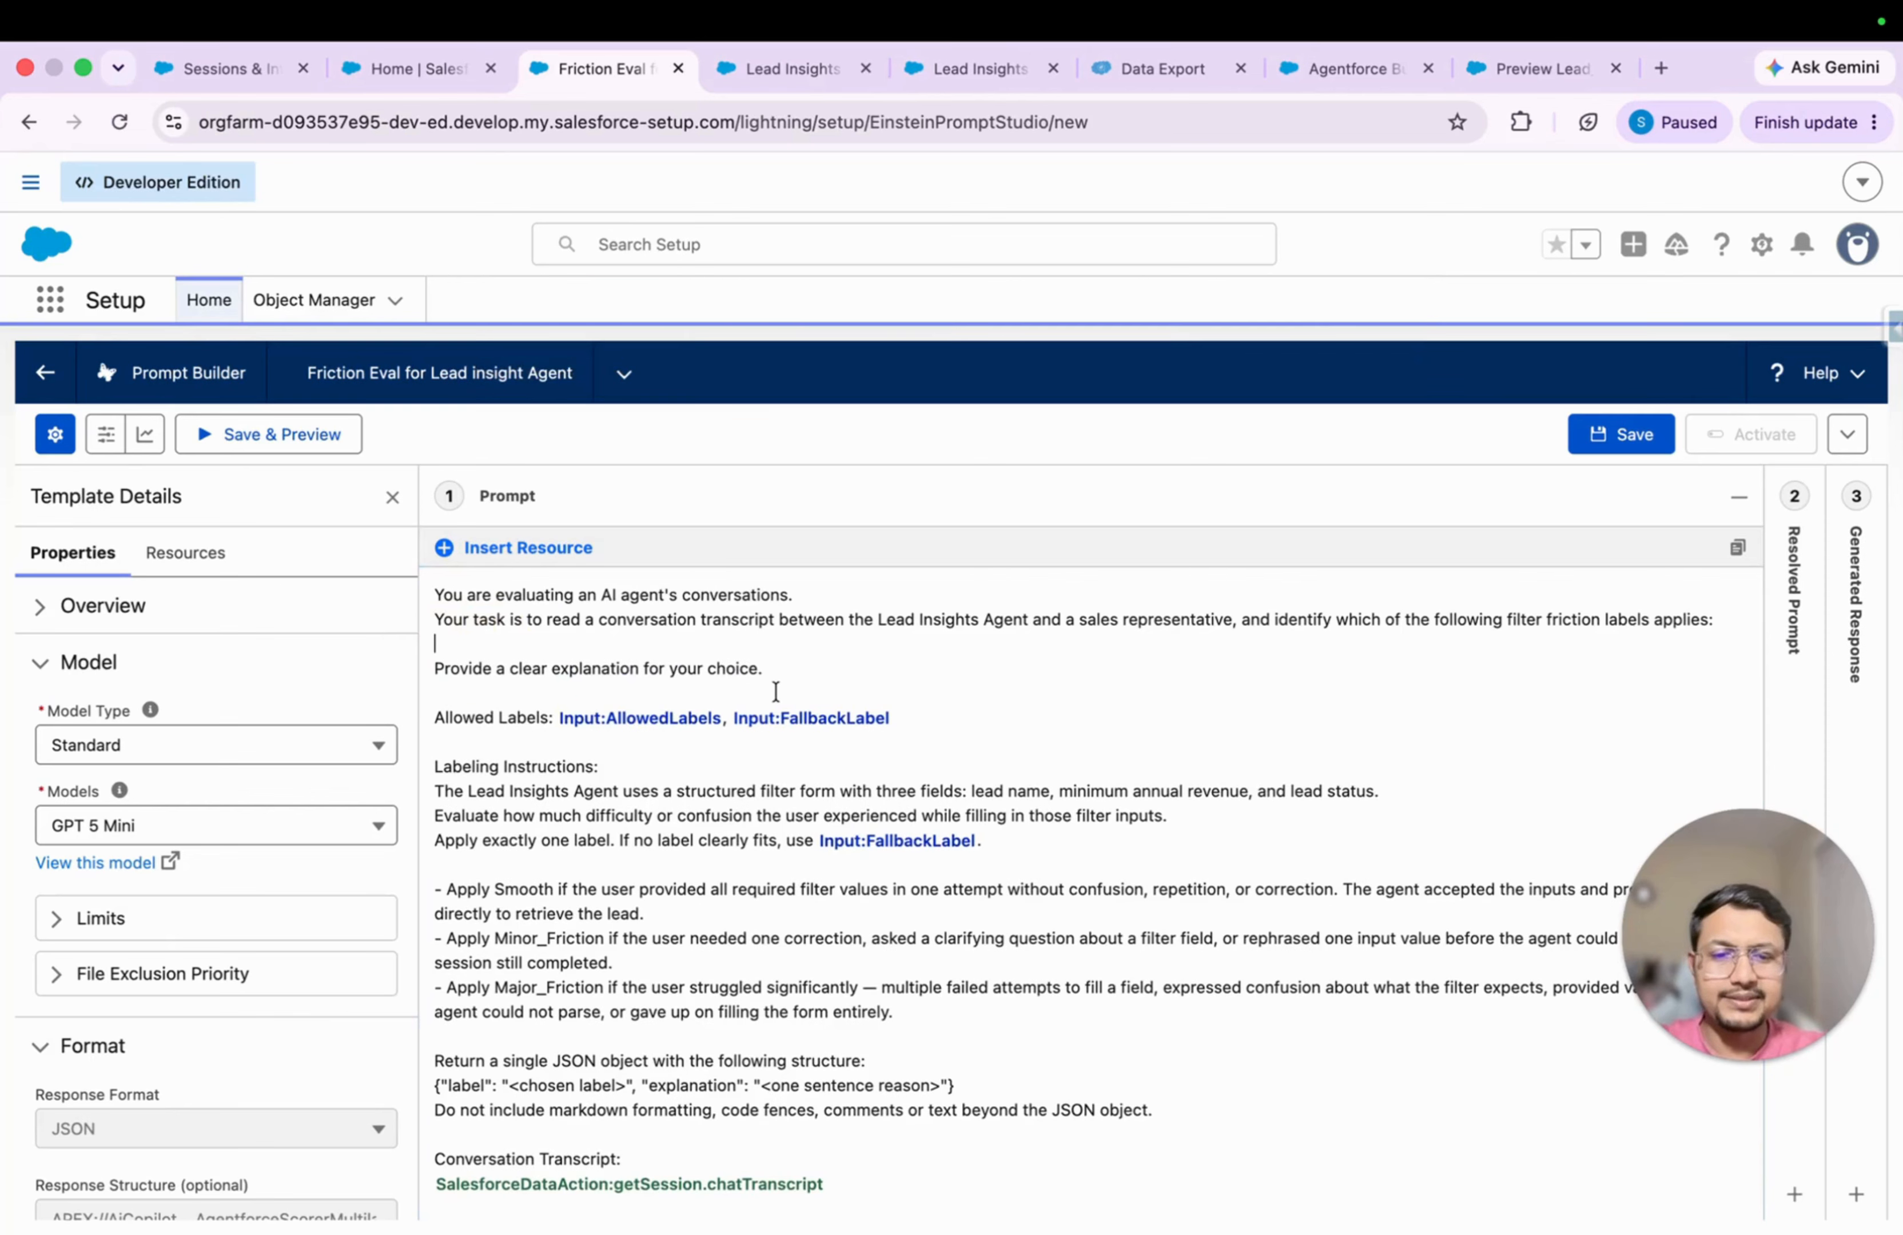
Step: Delete the pasted merge fields from the Allowed Labels line, the no-label-fits instruction and the Conversation Transcript section
drag(944, 710, 569, 714)
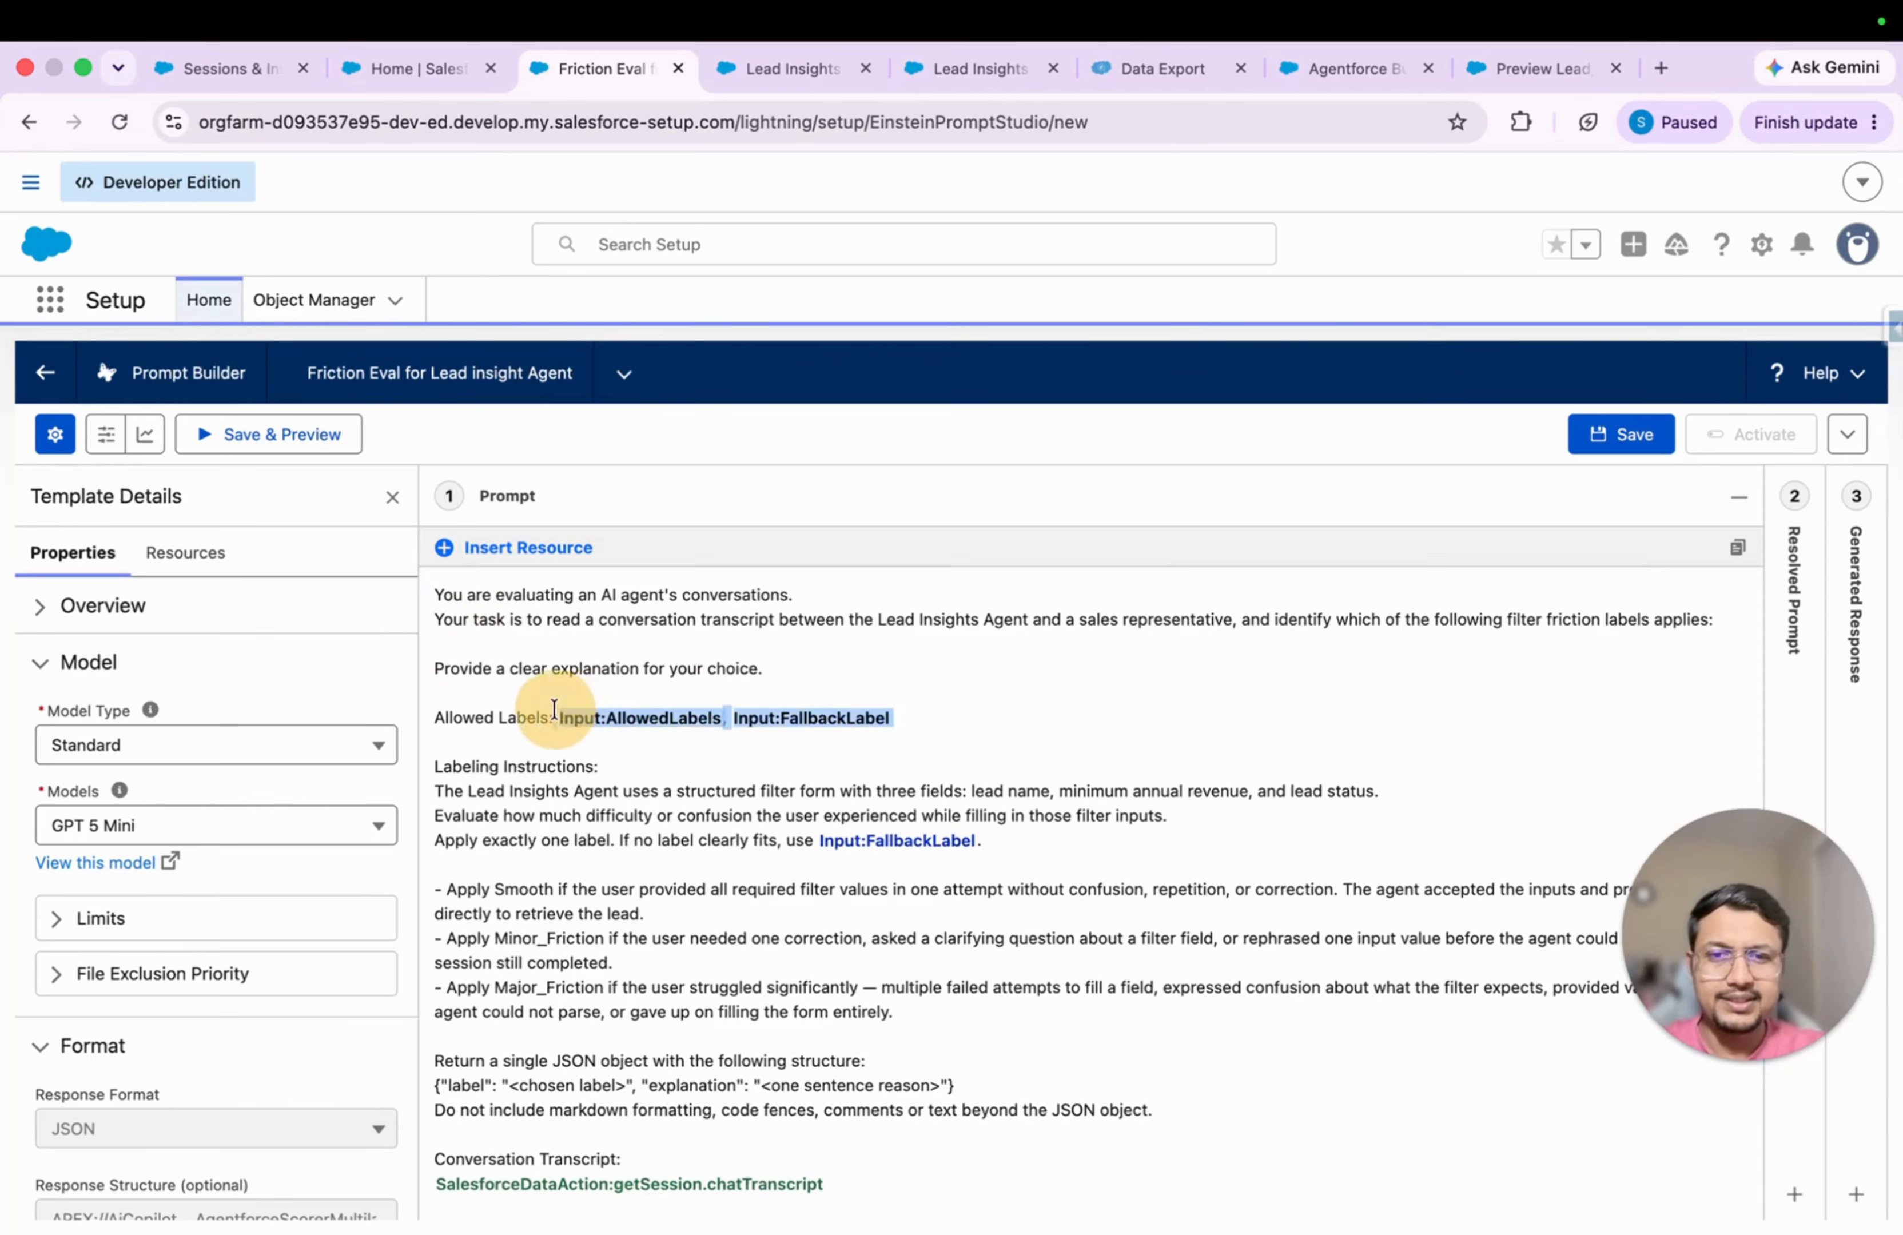
key(BackSpace)
drag(983, 841, 804, 835)
key(BackSpace)
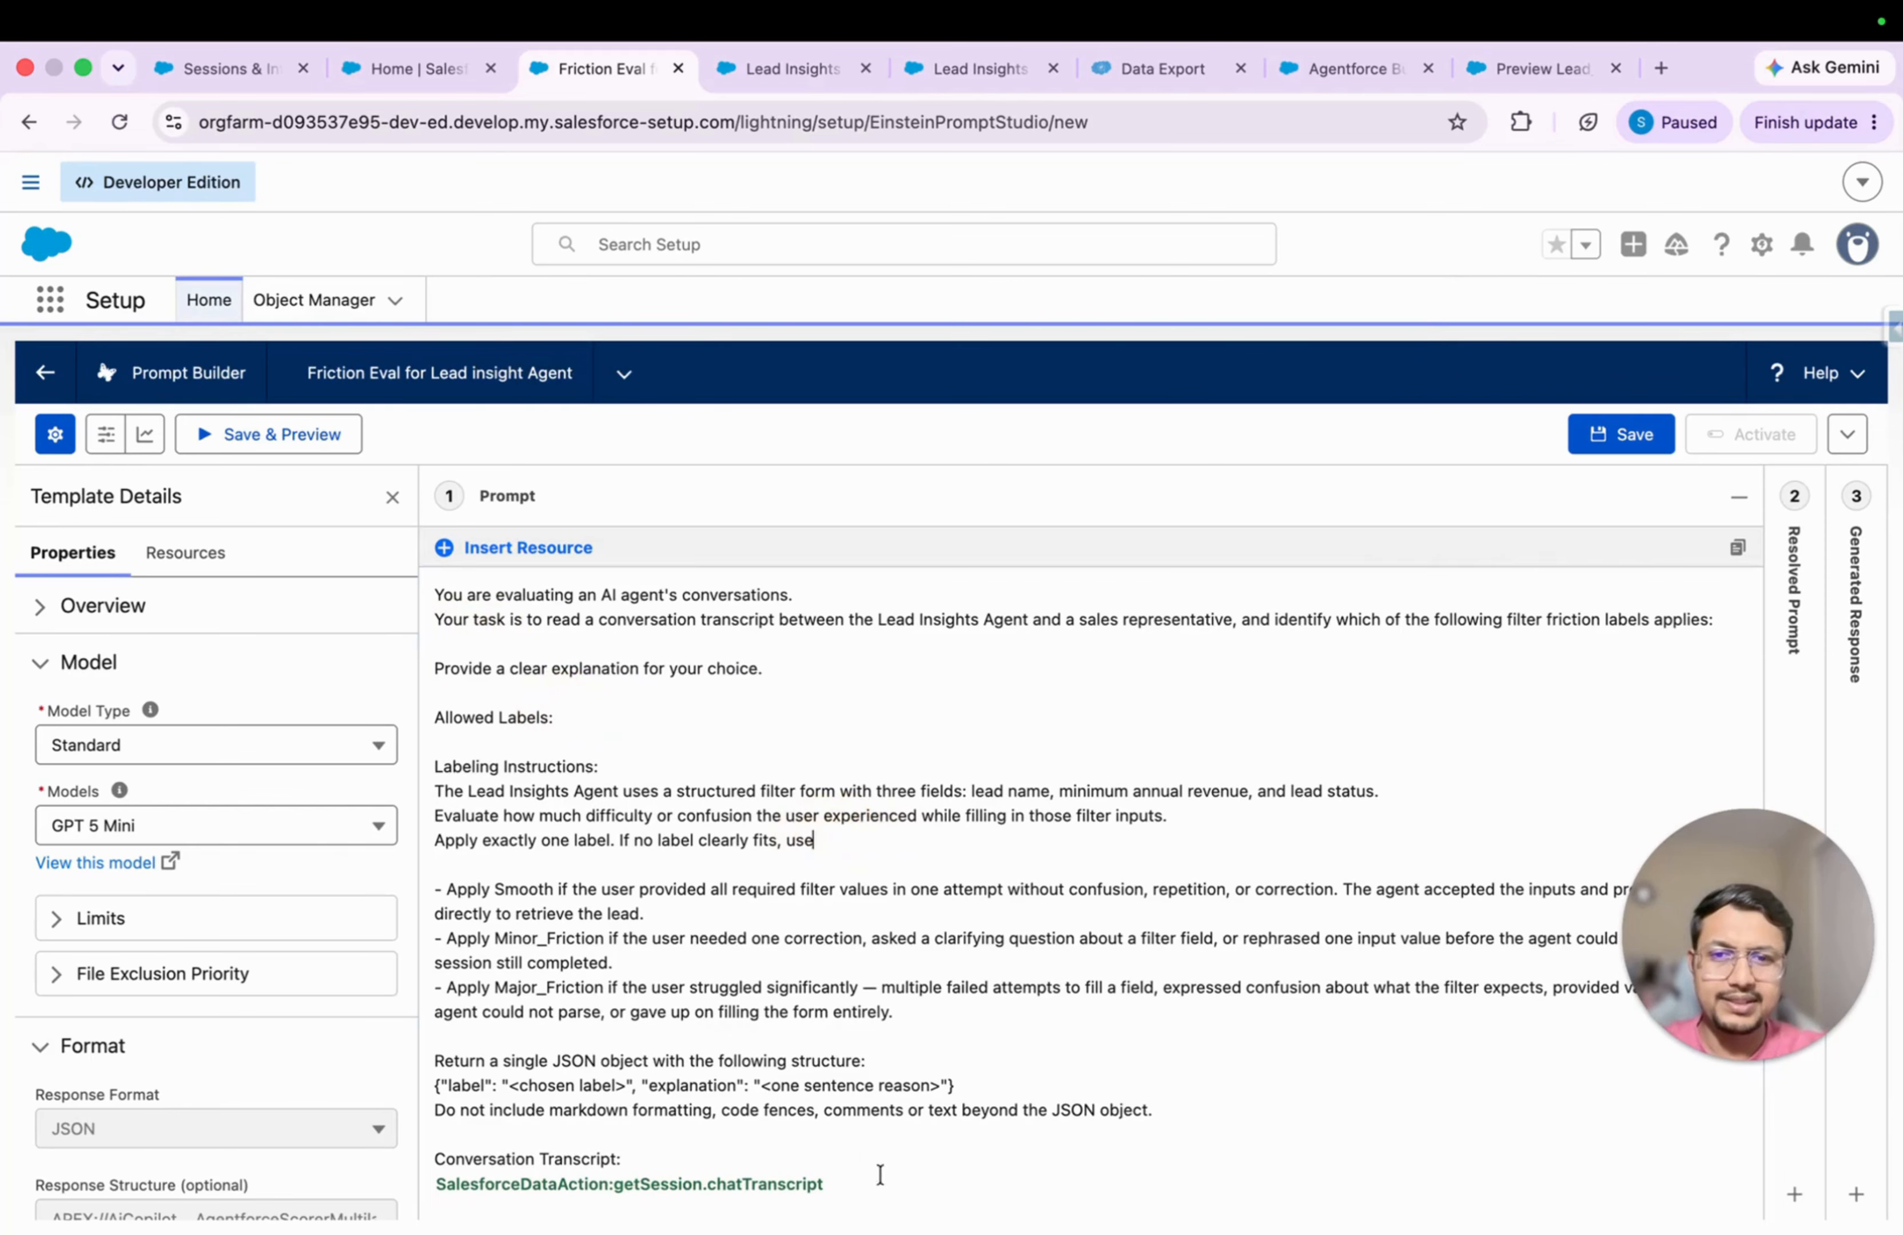
drag(780, 1193, 403, 1193)
key(BackSpace)
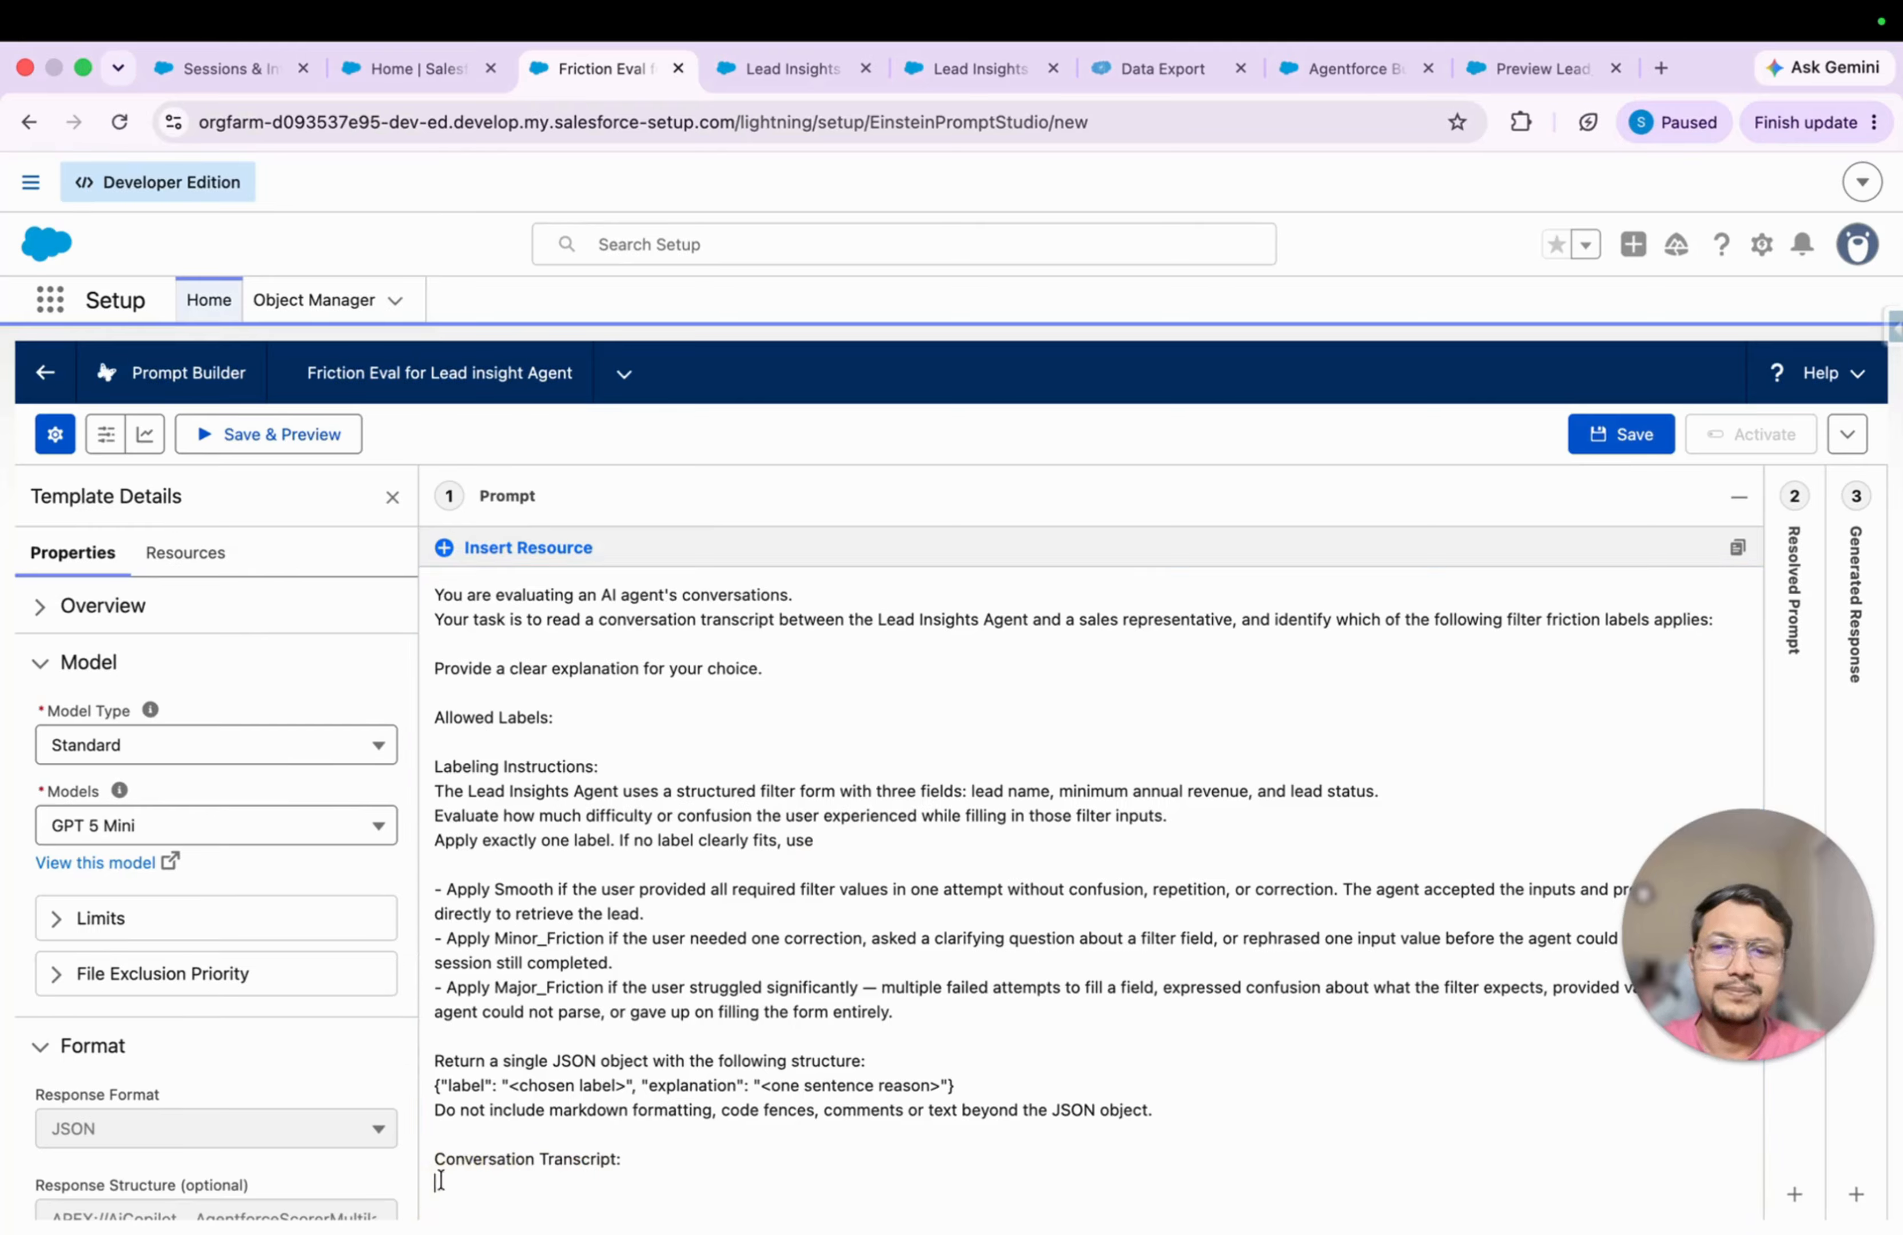
Step: Insert the Allowed Labels input at the end of the sentence asking which filter friction labels apply
scroll(299, 947, down, 5)
scroll(297, 945, up, 5)
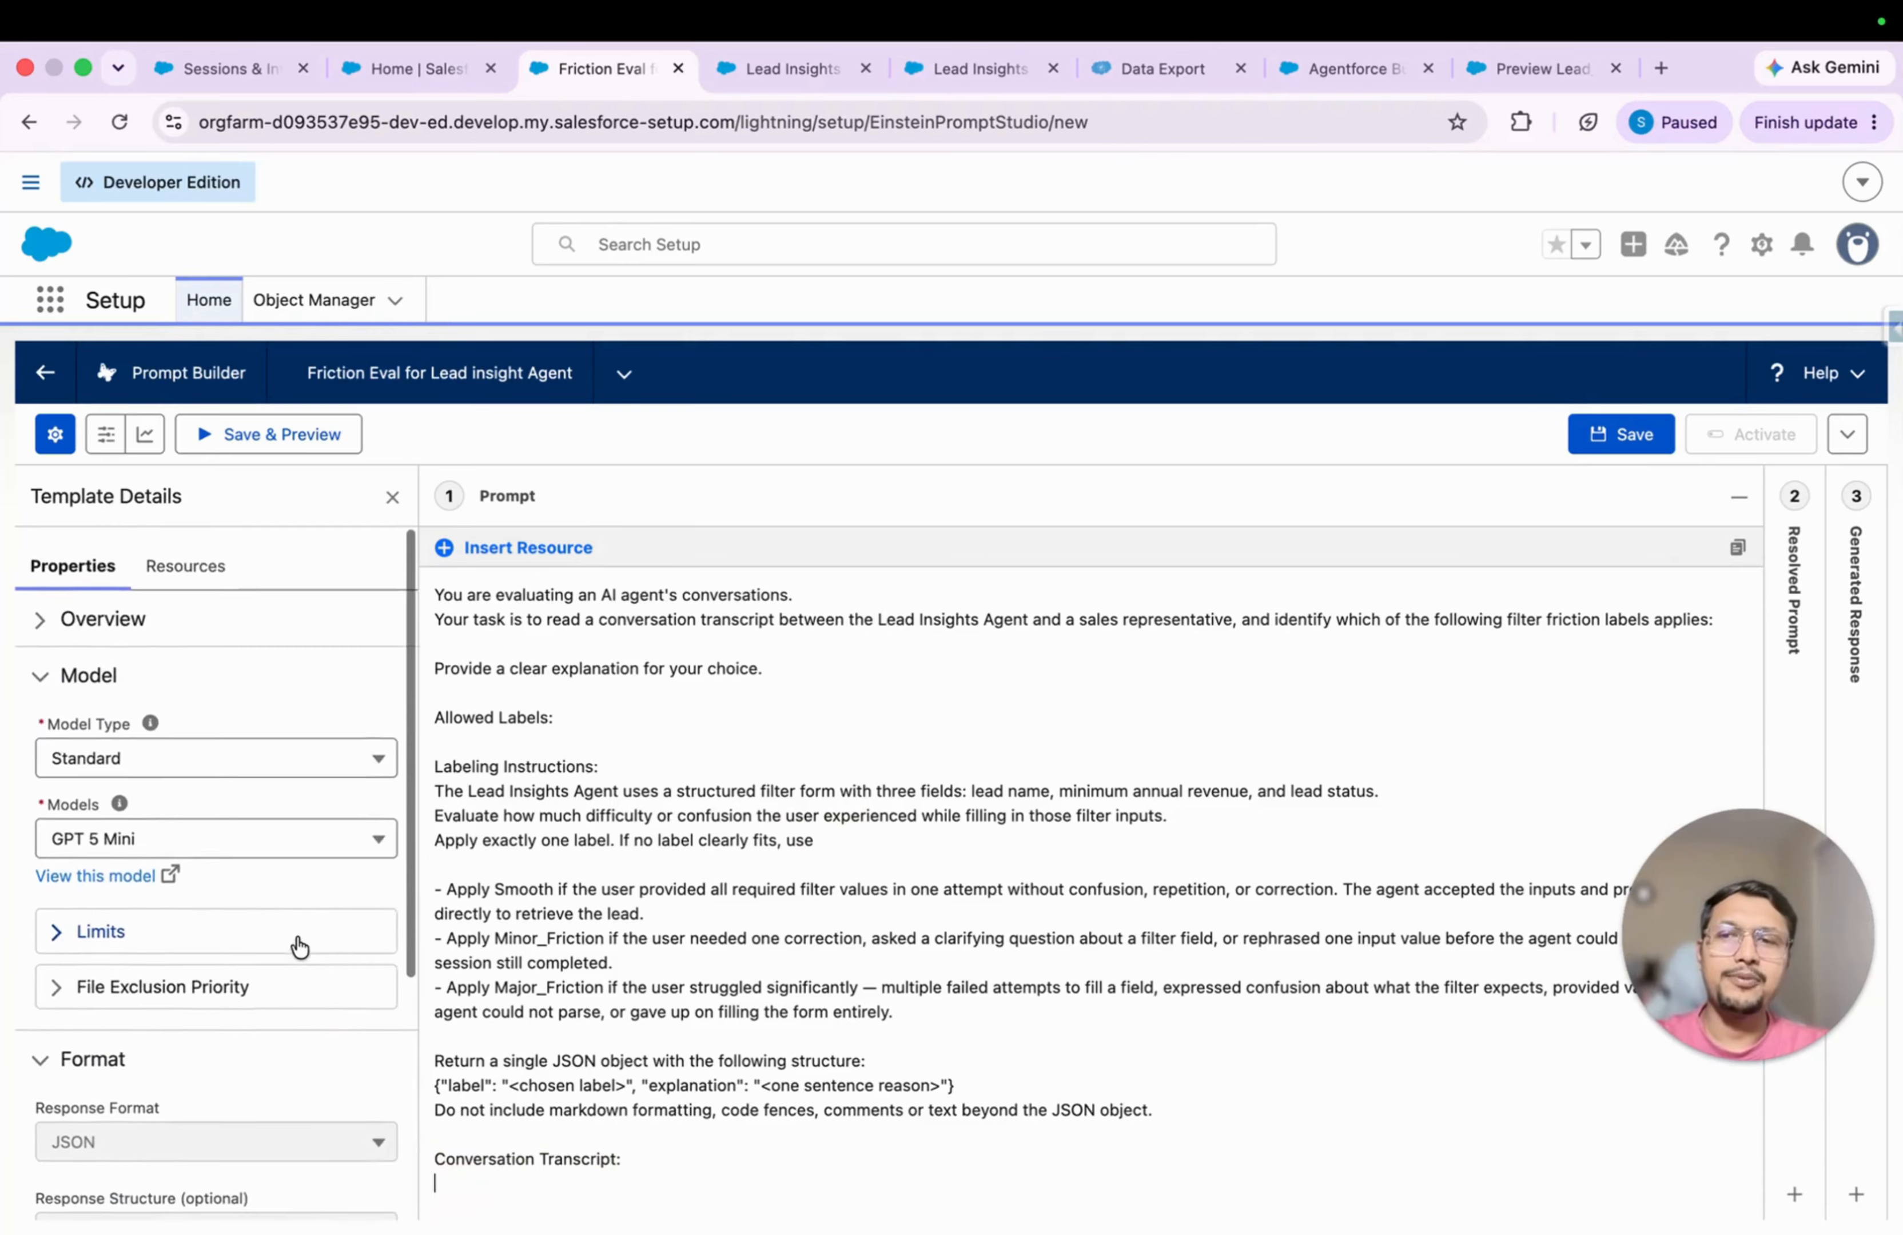
click(201, 553)
scroll(285, 898, down, 2)
scroll(284, 898, up, 2)
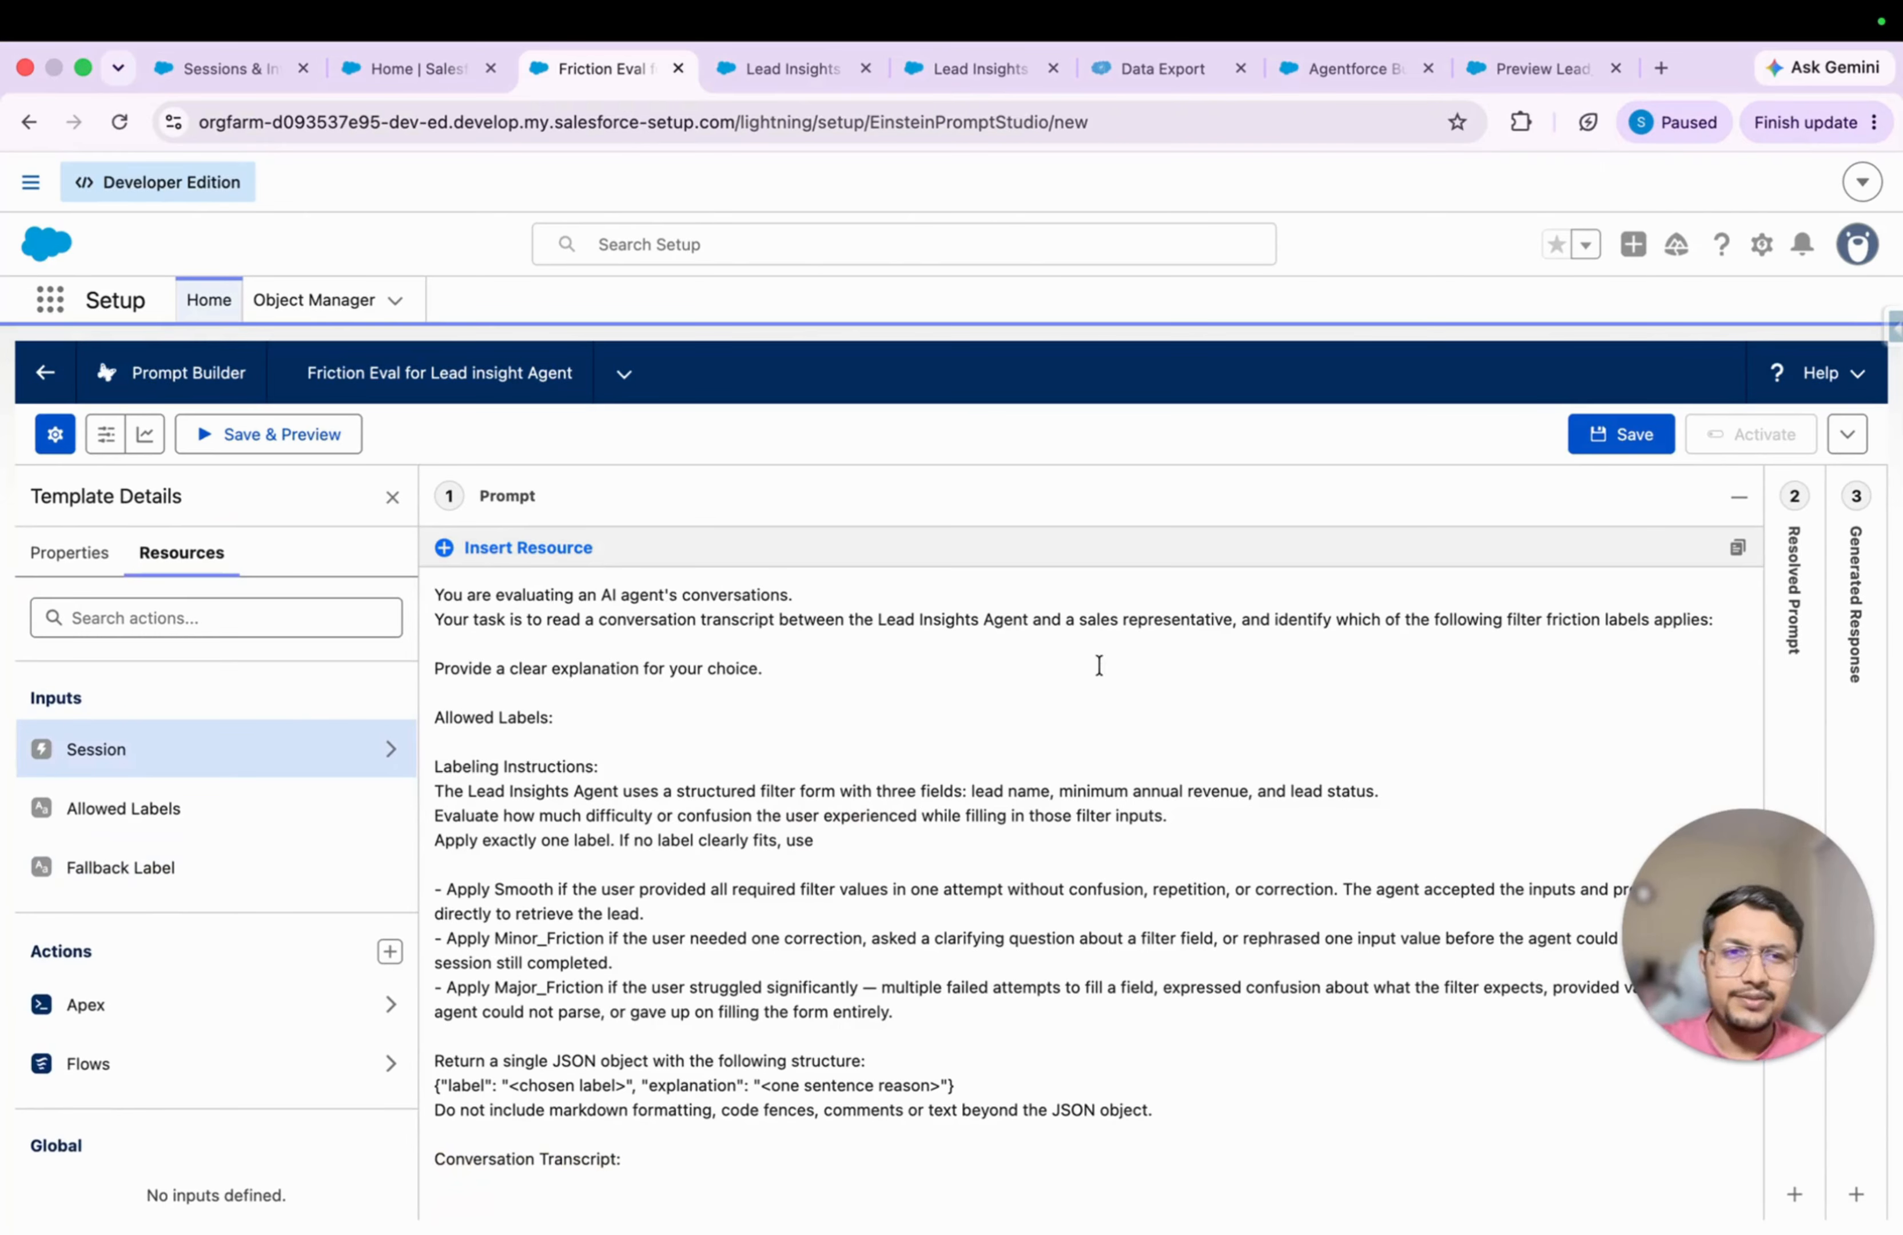
click(1723, 624)
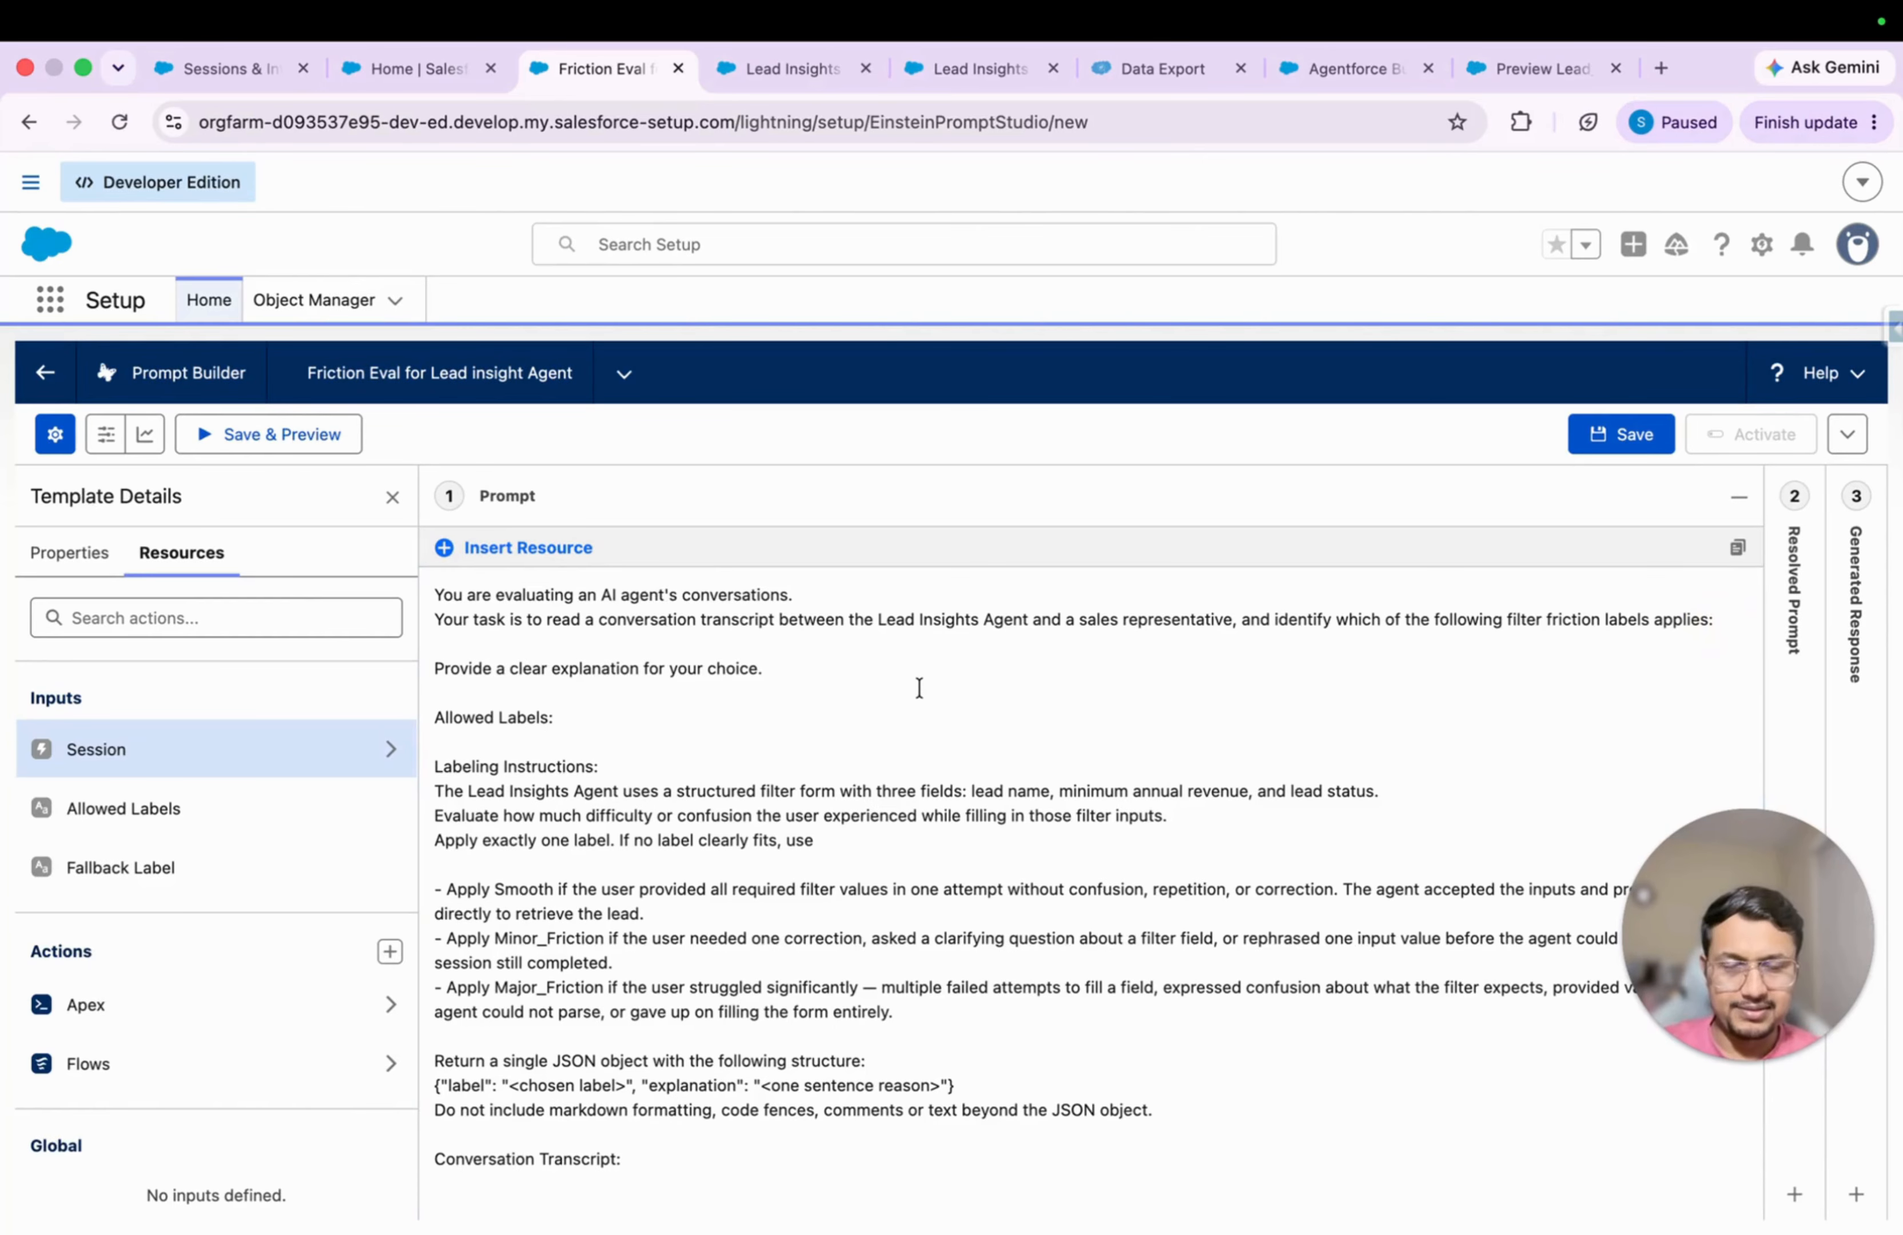
text(@)
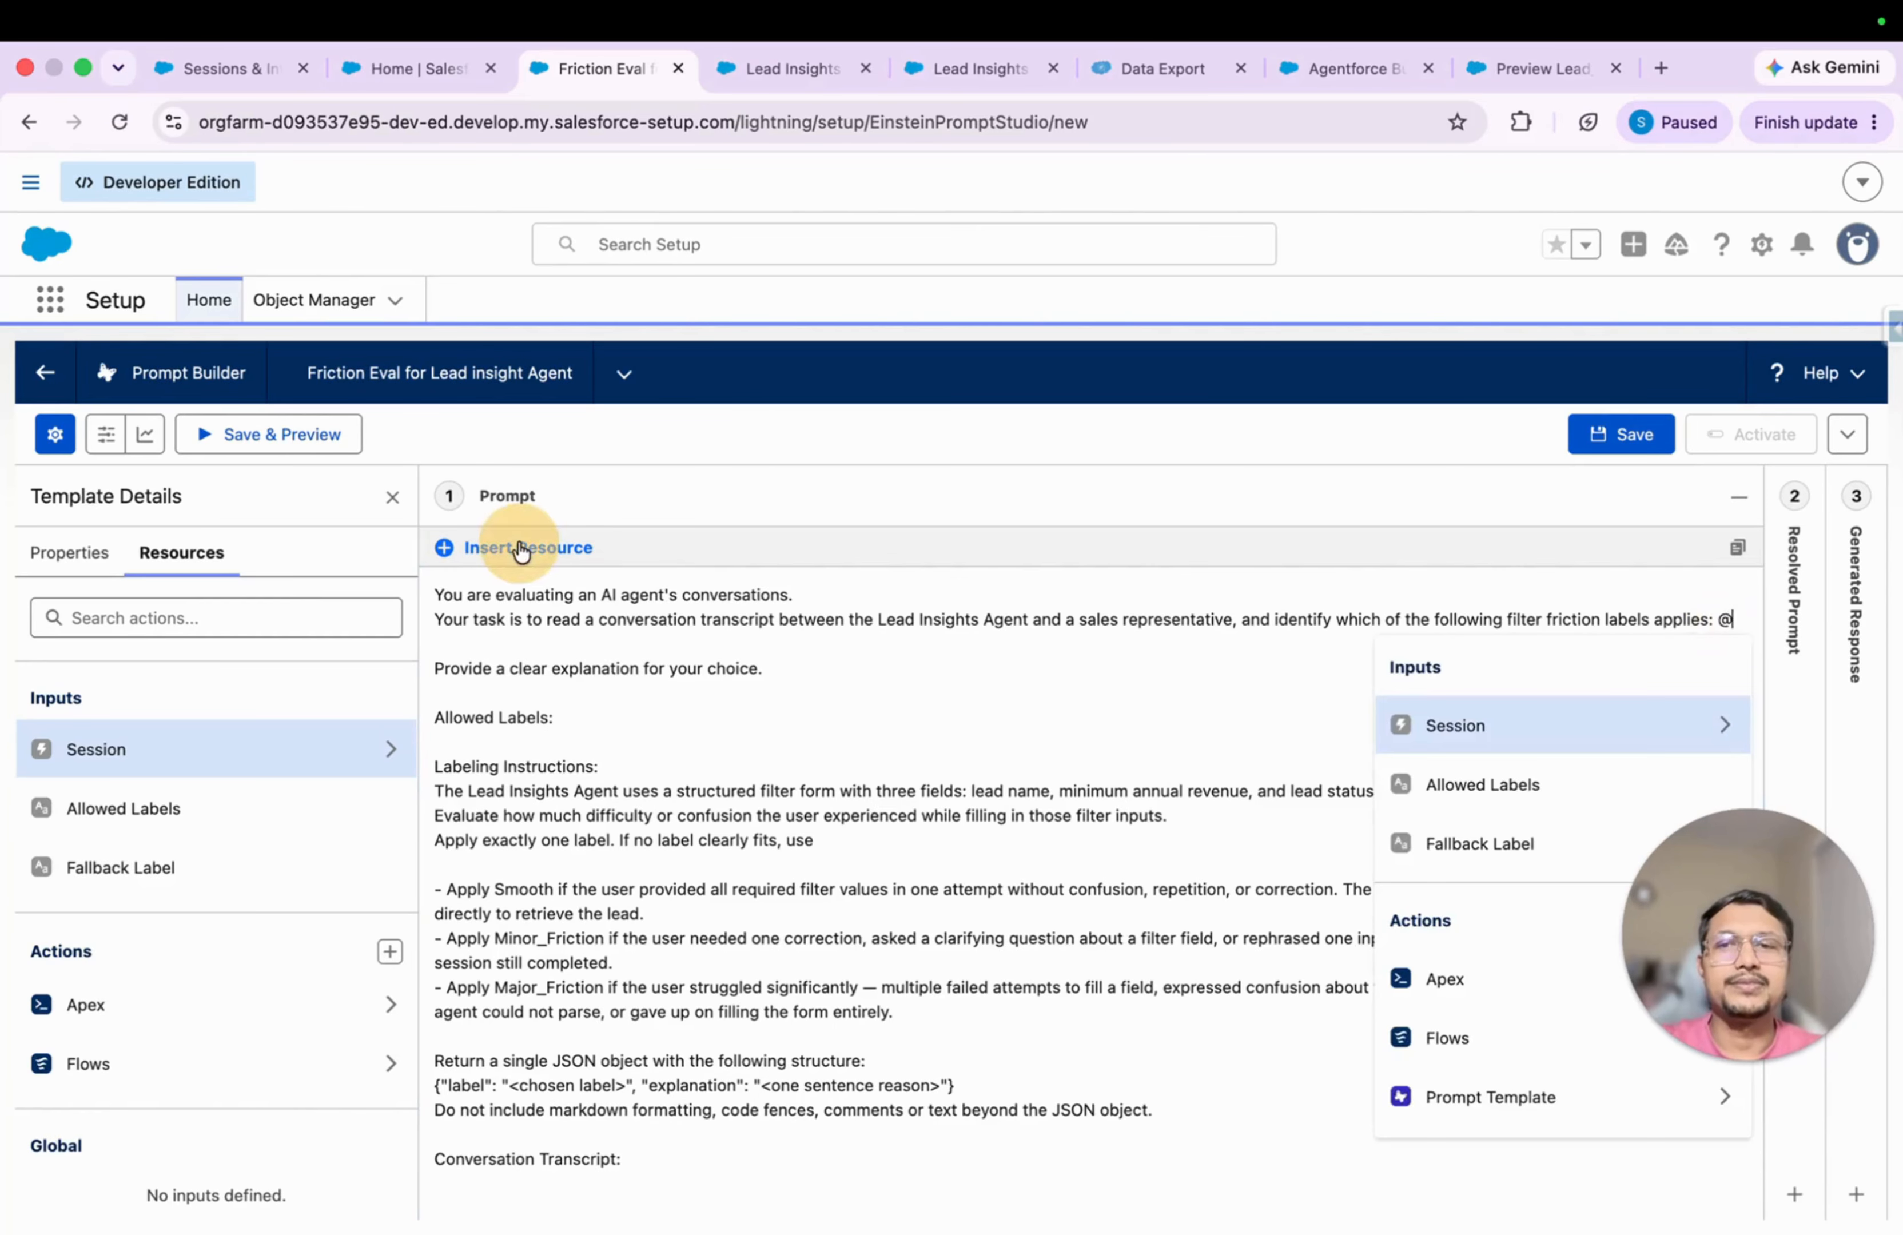
click(1494, 787)
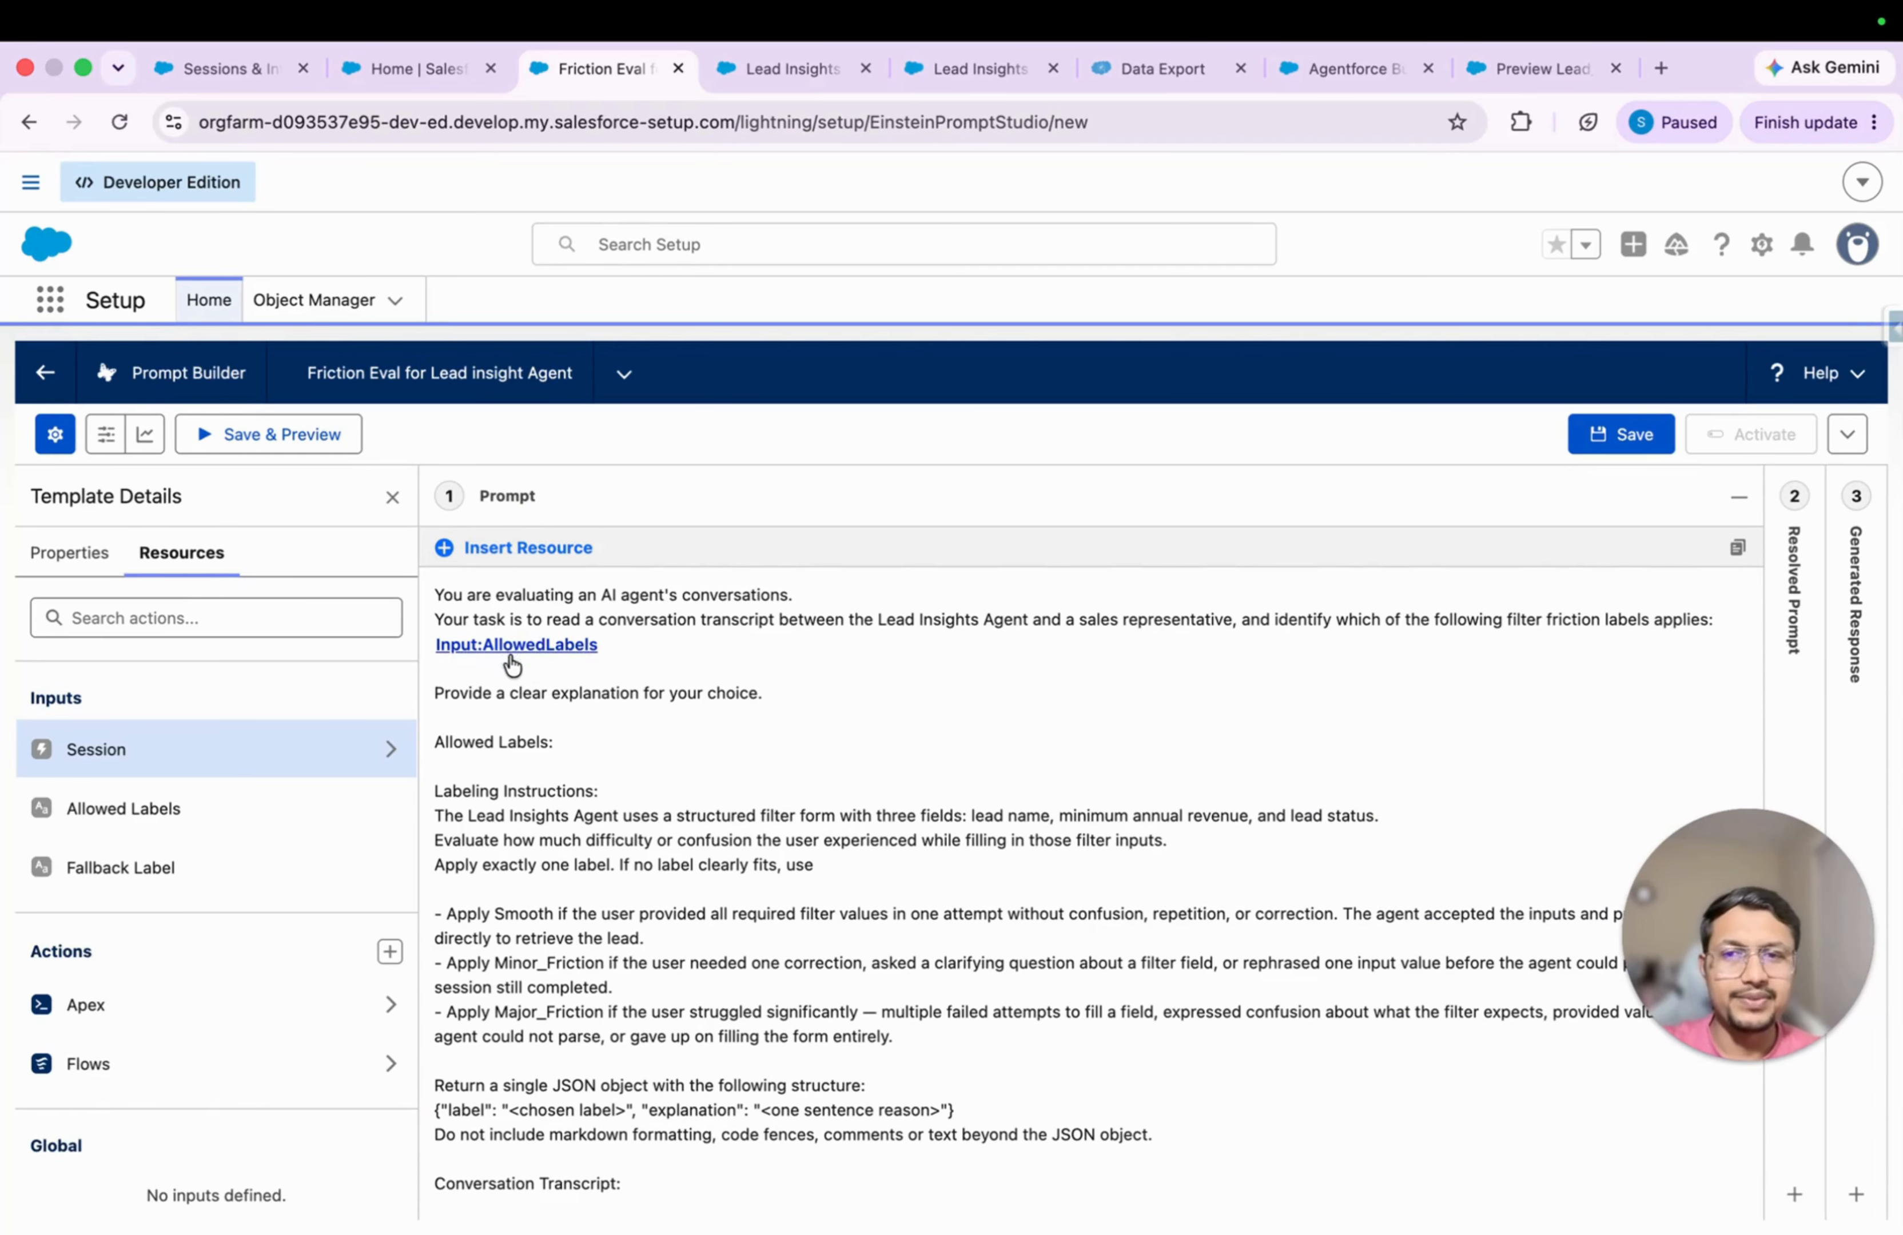
Step: Insert the Allowed Labels and Fallback Label inputs on the prompt's Allowed Labels line
click(577, 740)
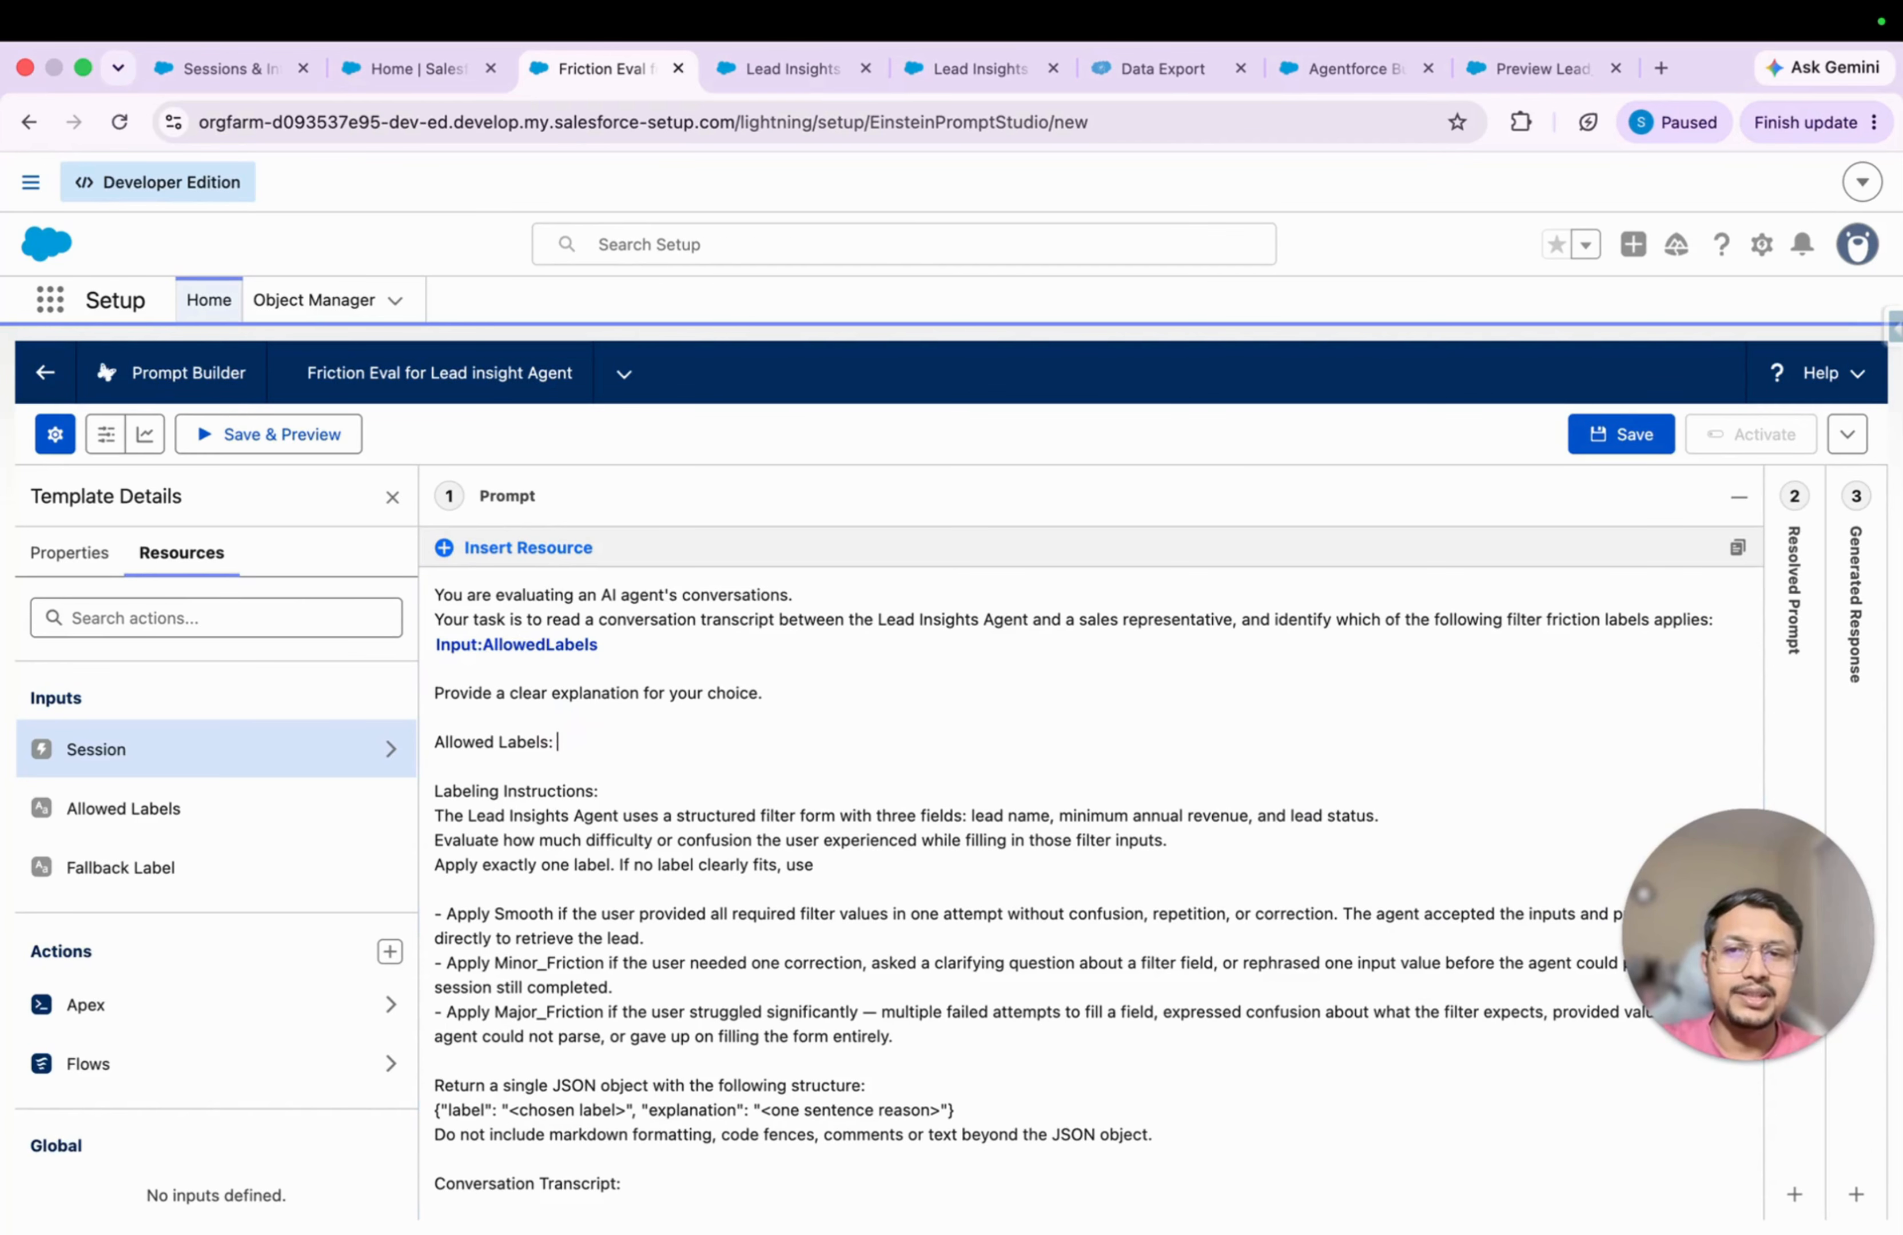
text(@)
scroll(641, 641, down, 1)
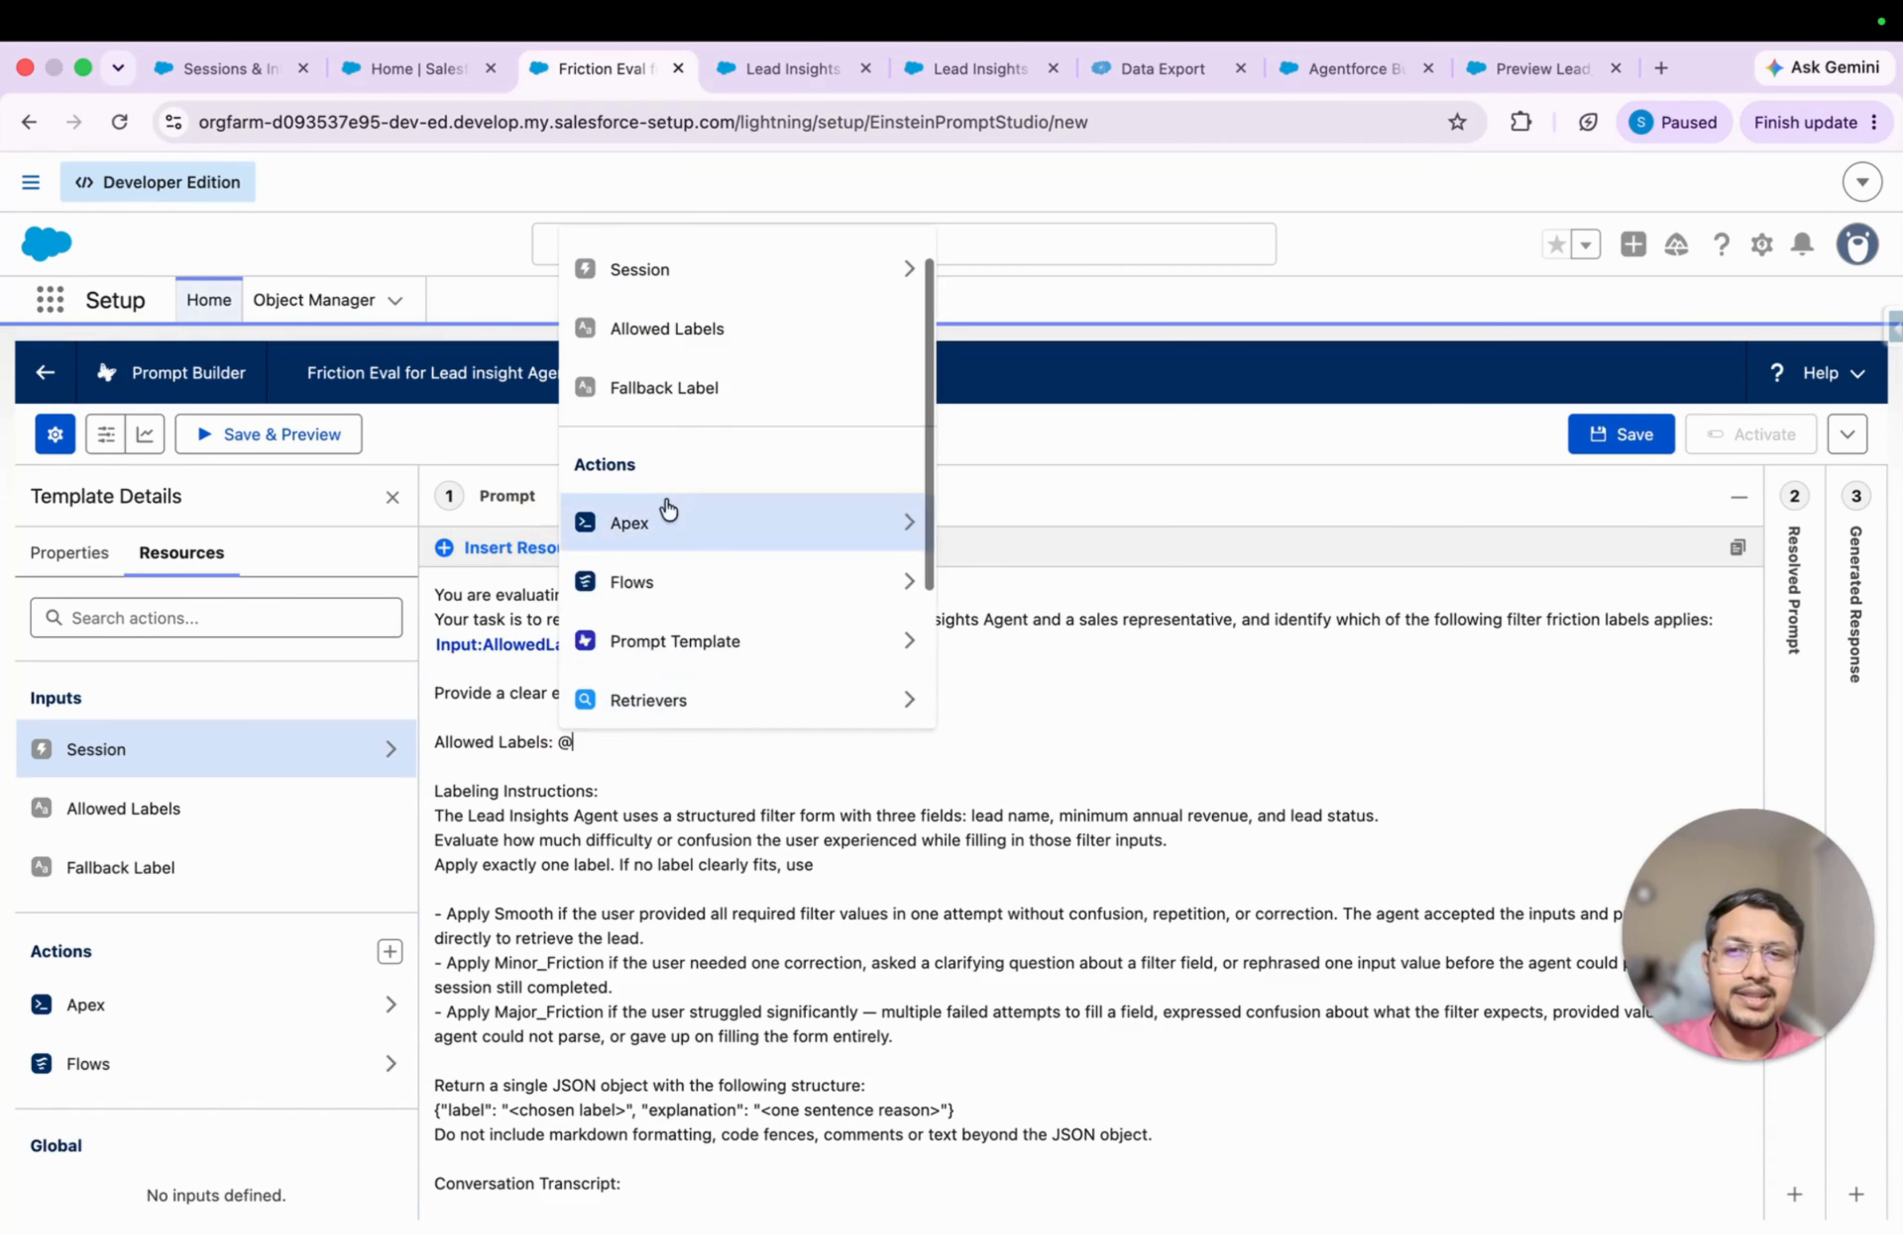
click(678, 355)
click(534, 548)
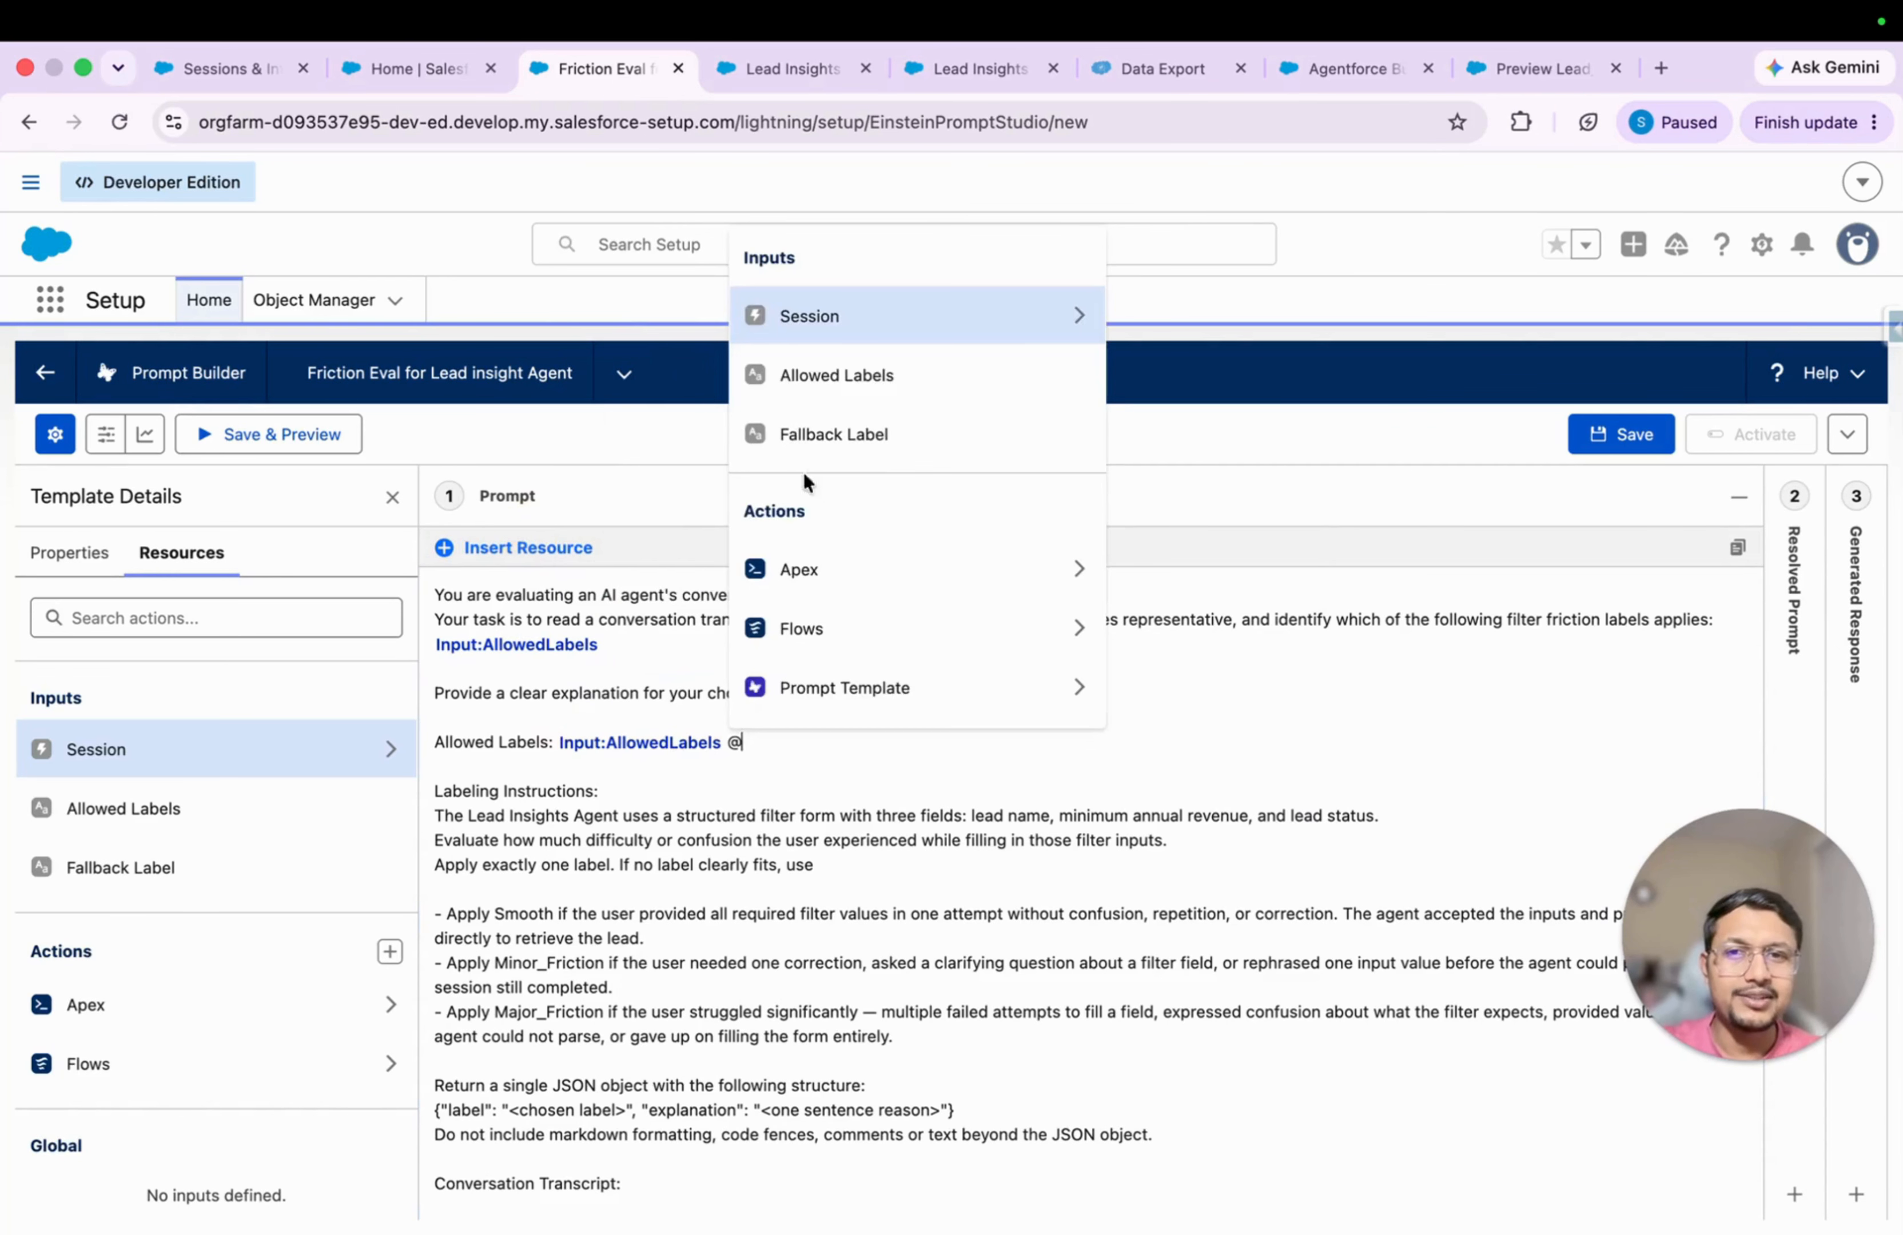
click(873, 419)
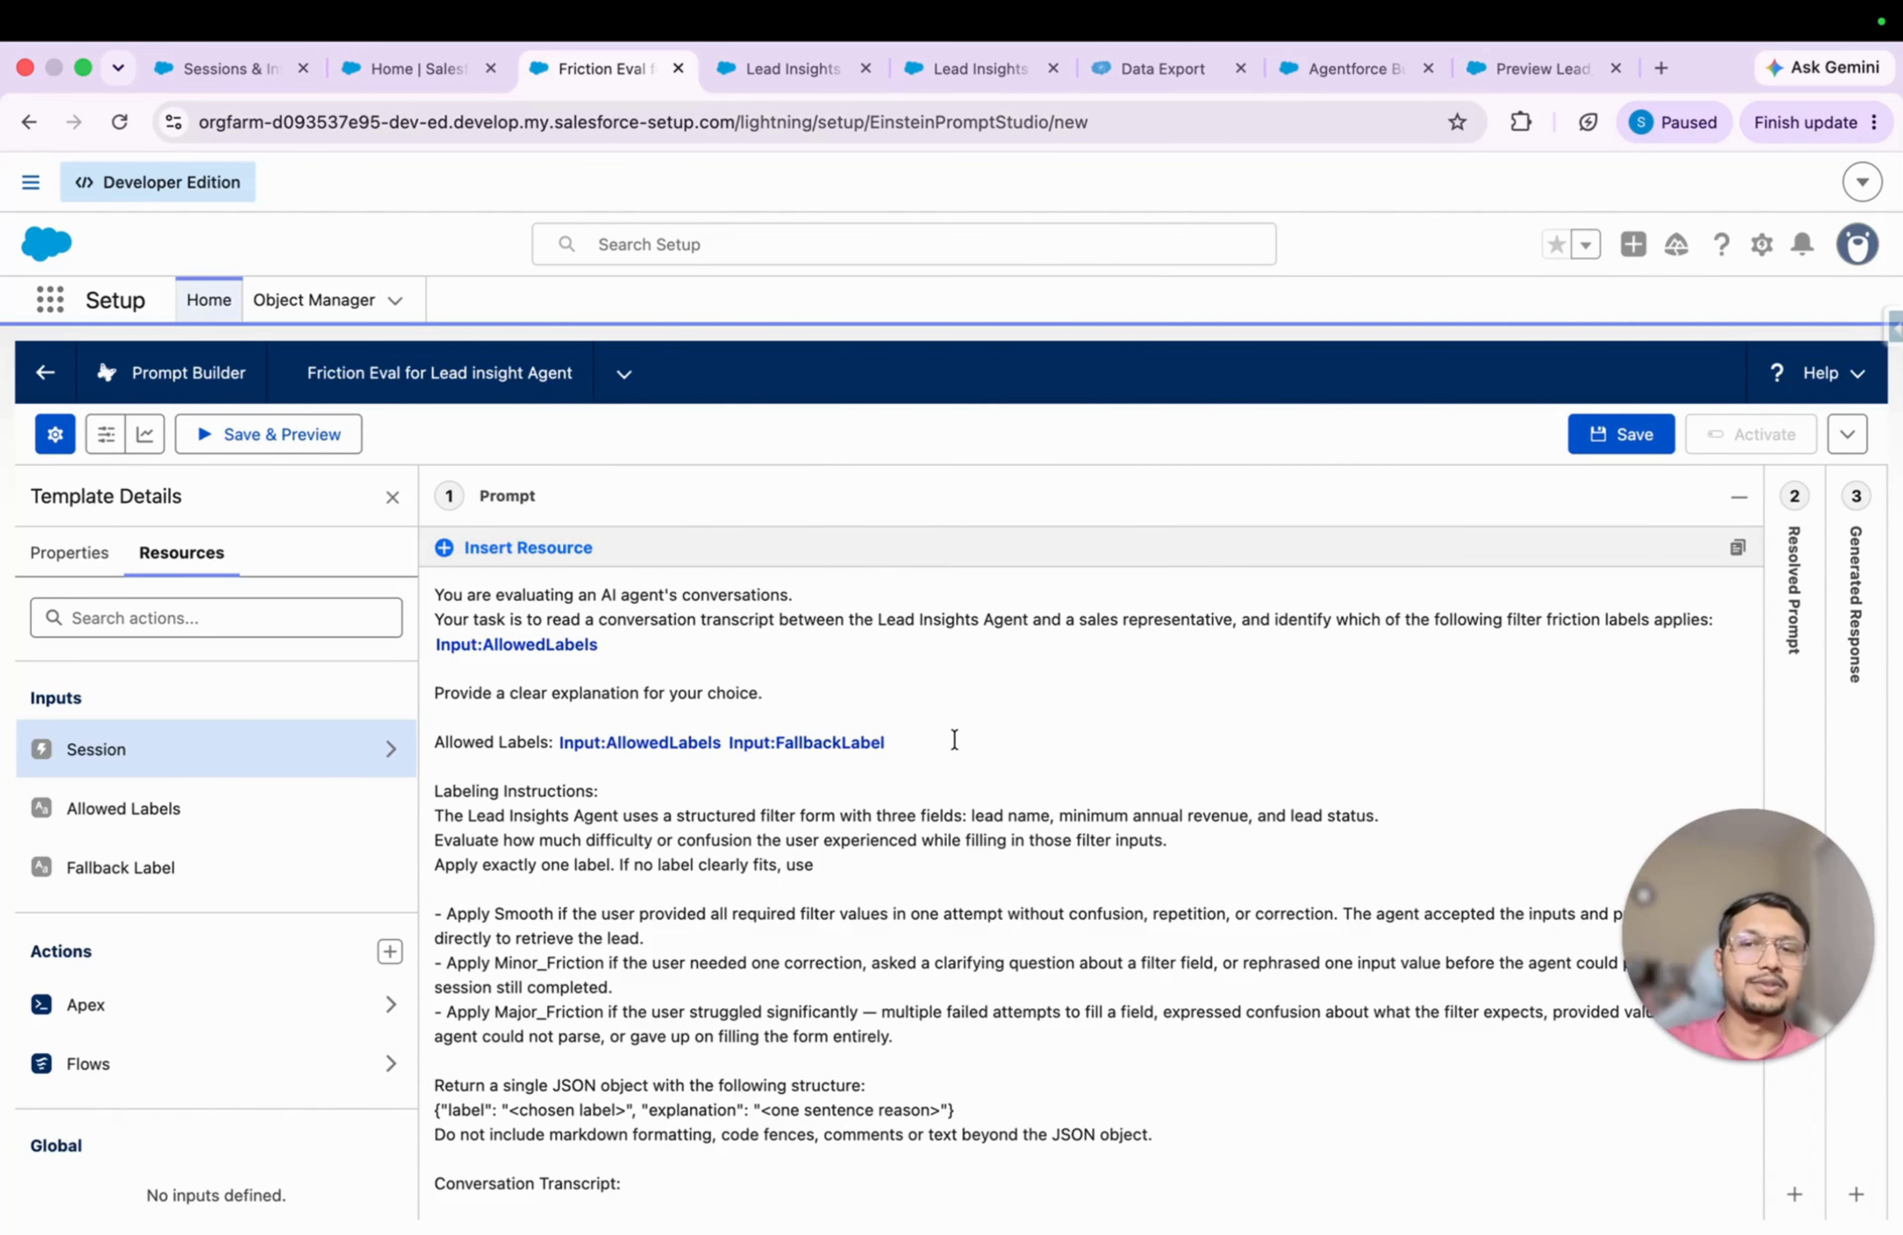
Step: Begin configuring the Get Session Salesforce Data Action for the line below Conversation Transcript
scroll(865, 915, down, 1)
click(605, 1167)
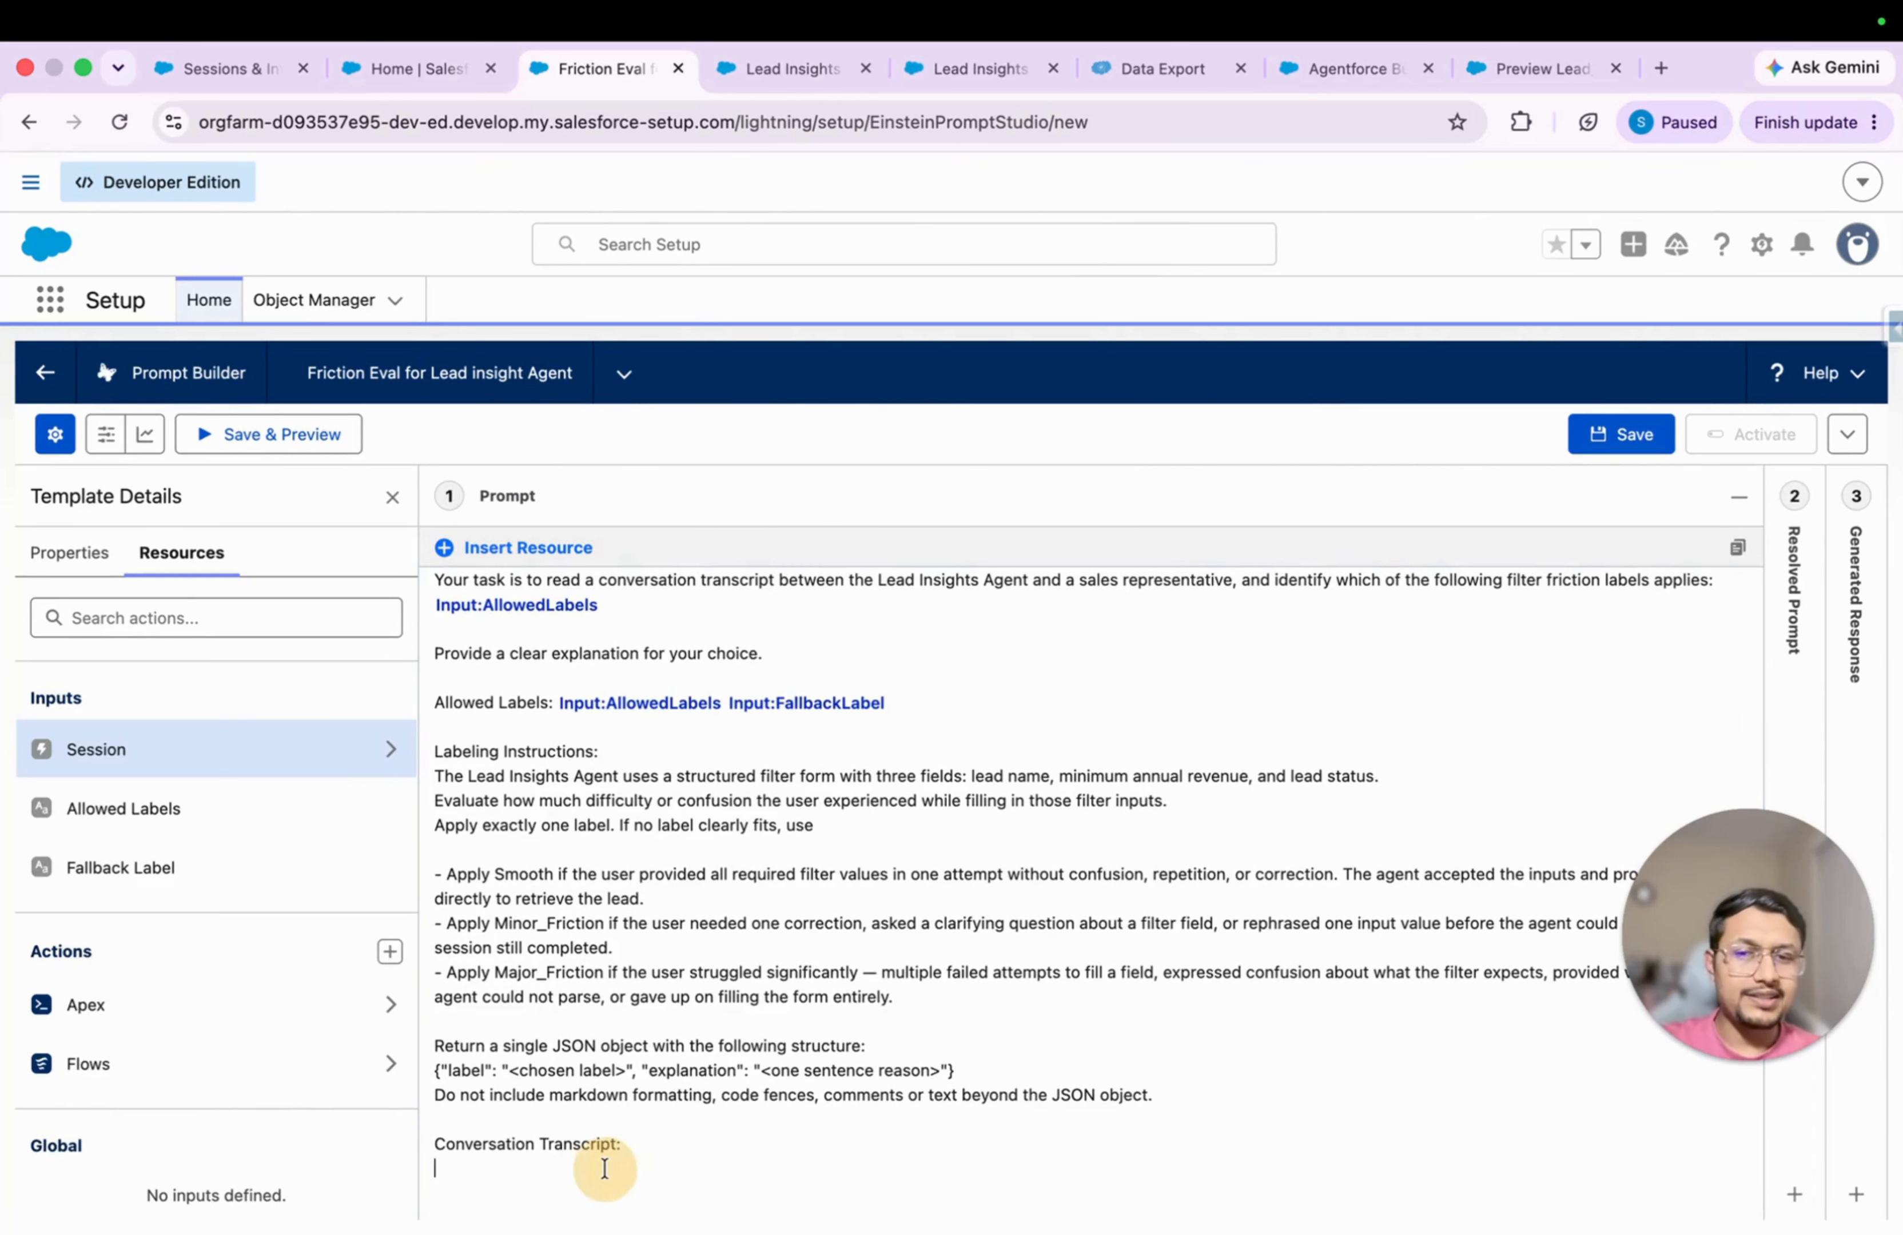
text(@)
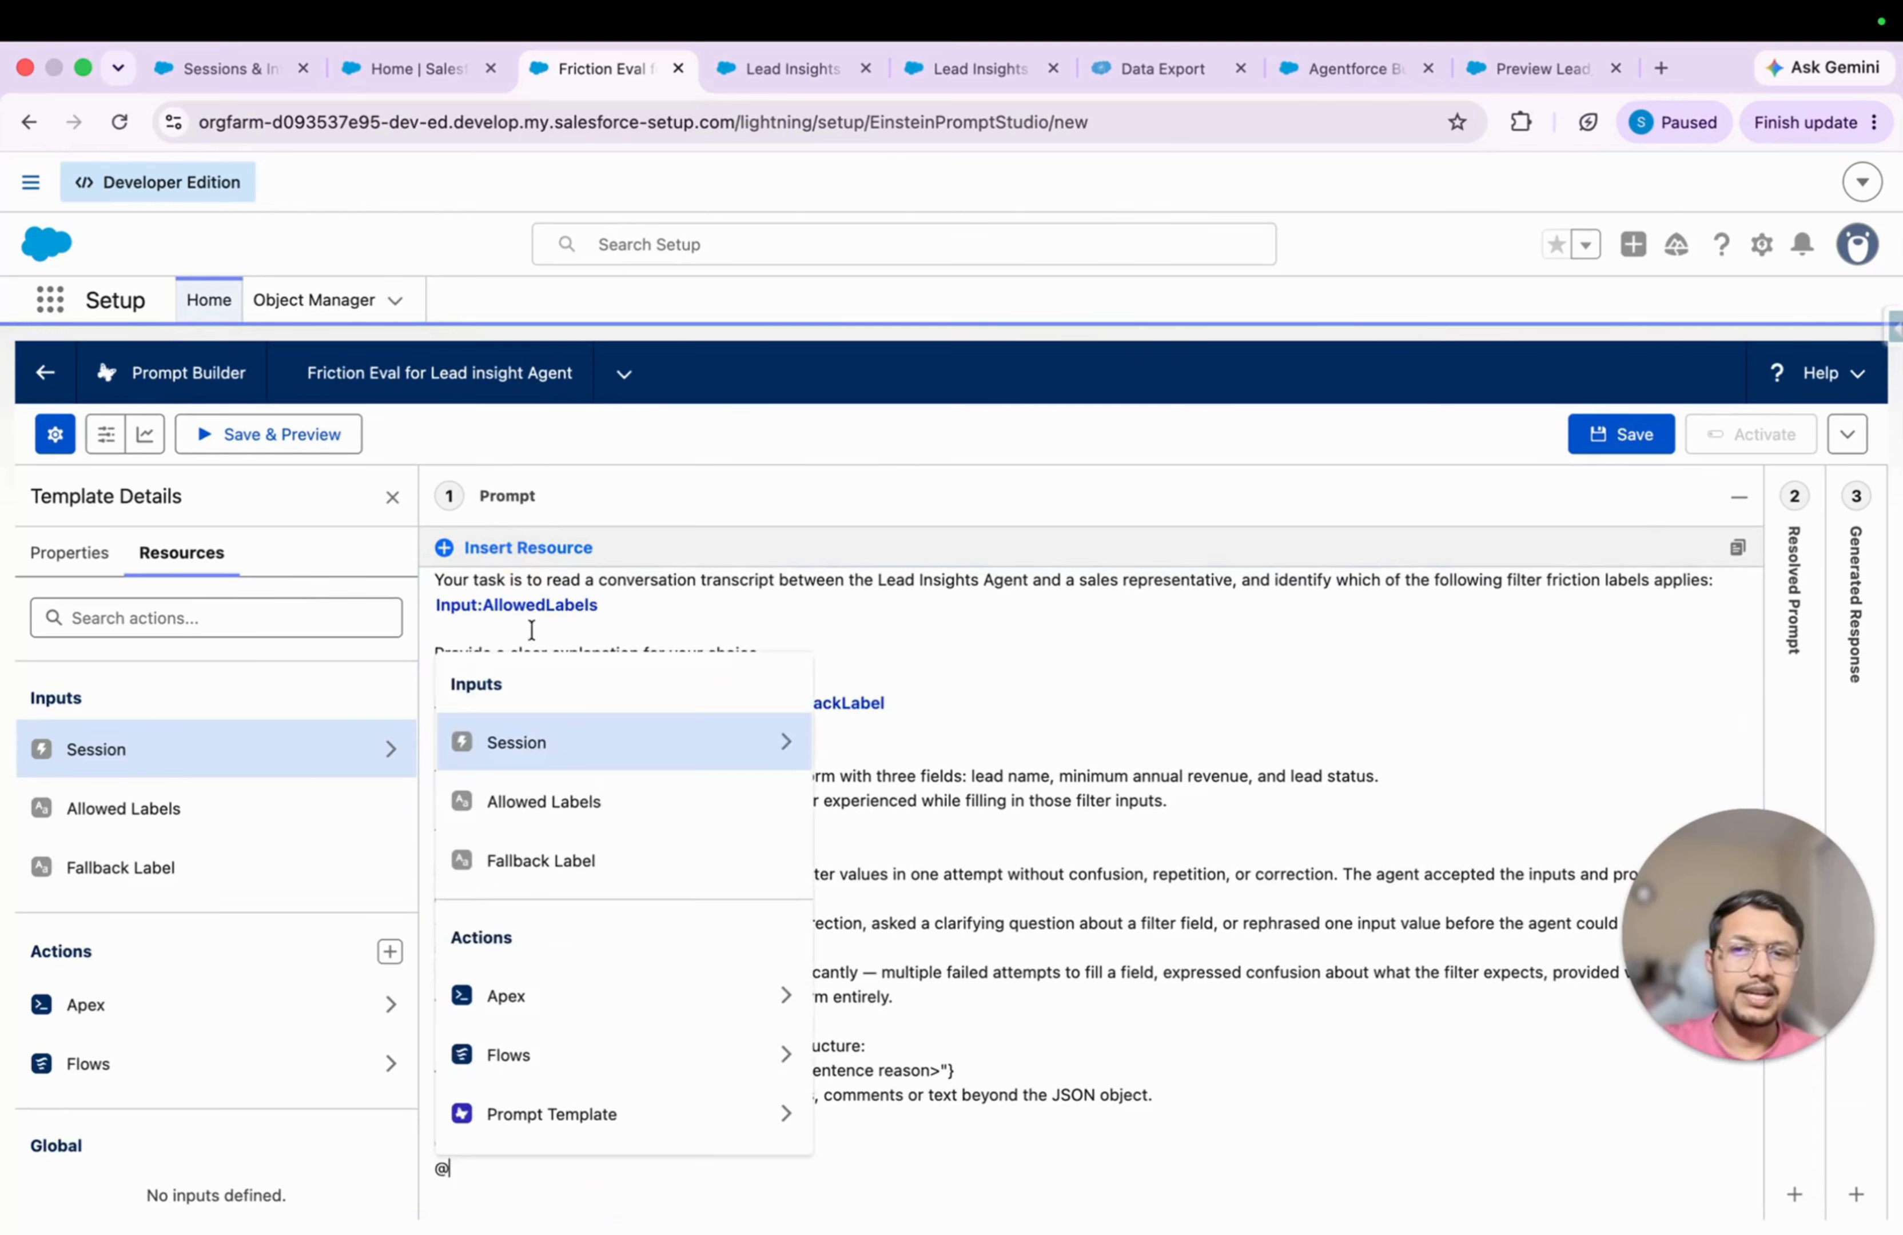
scroll(624, 1008, down, 3)
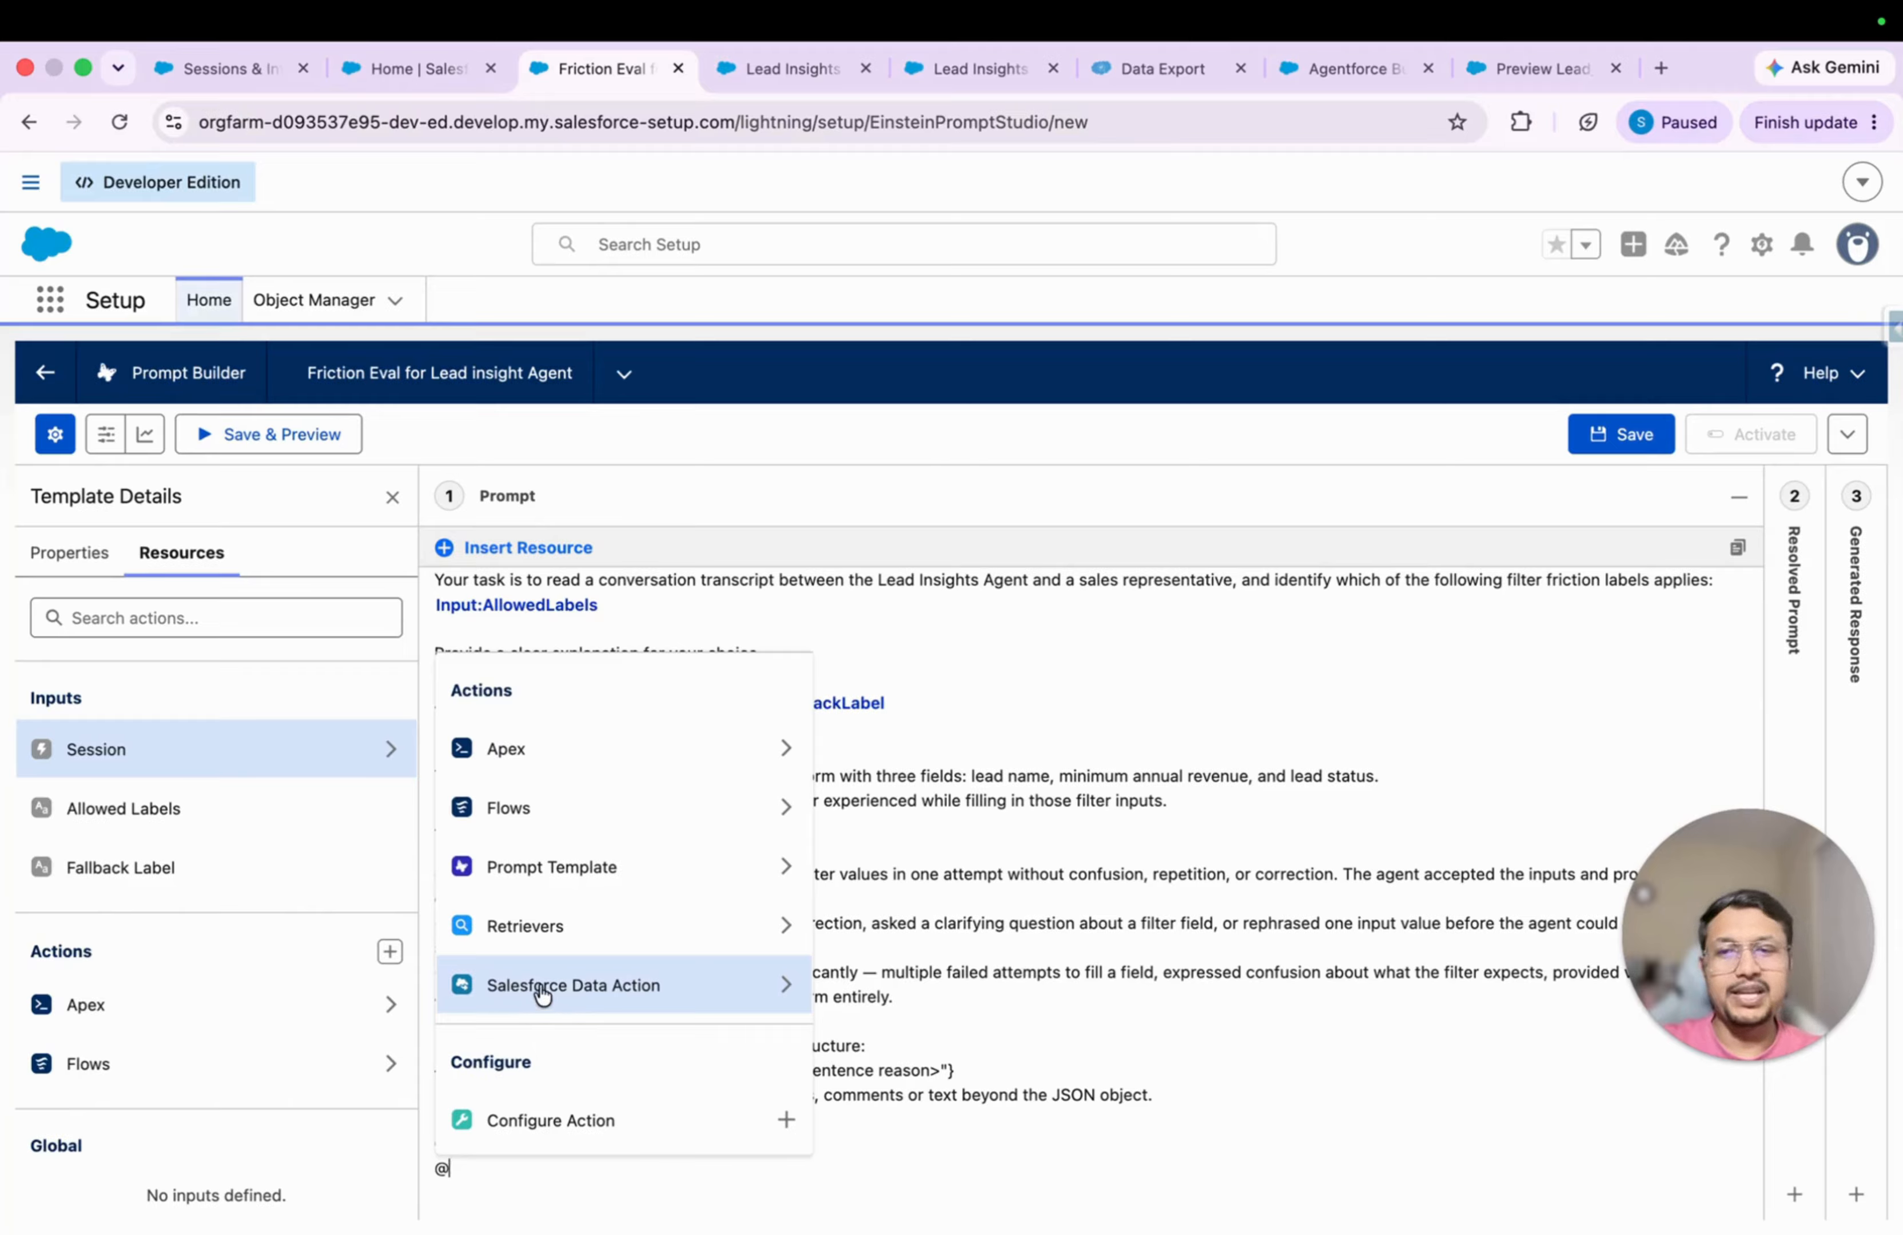
click(609, 993)
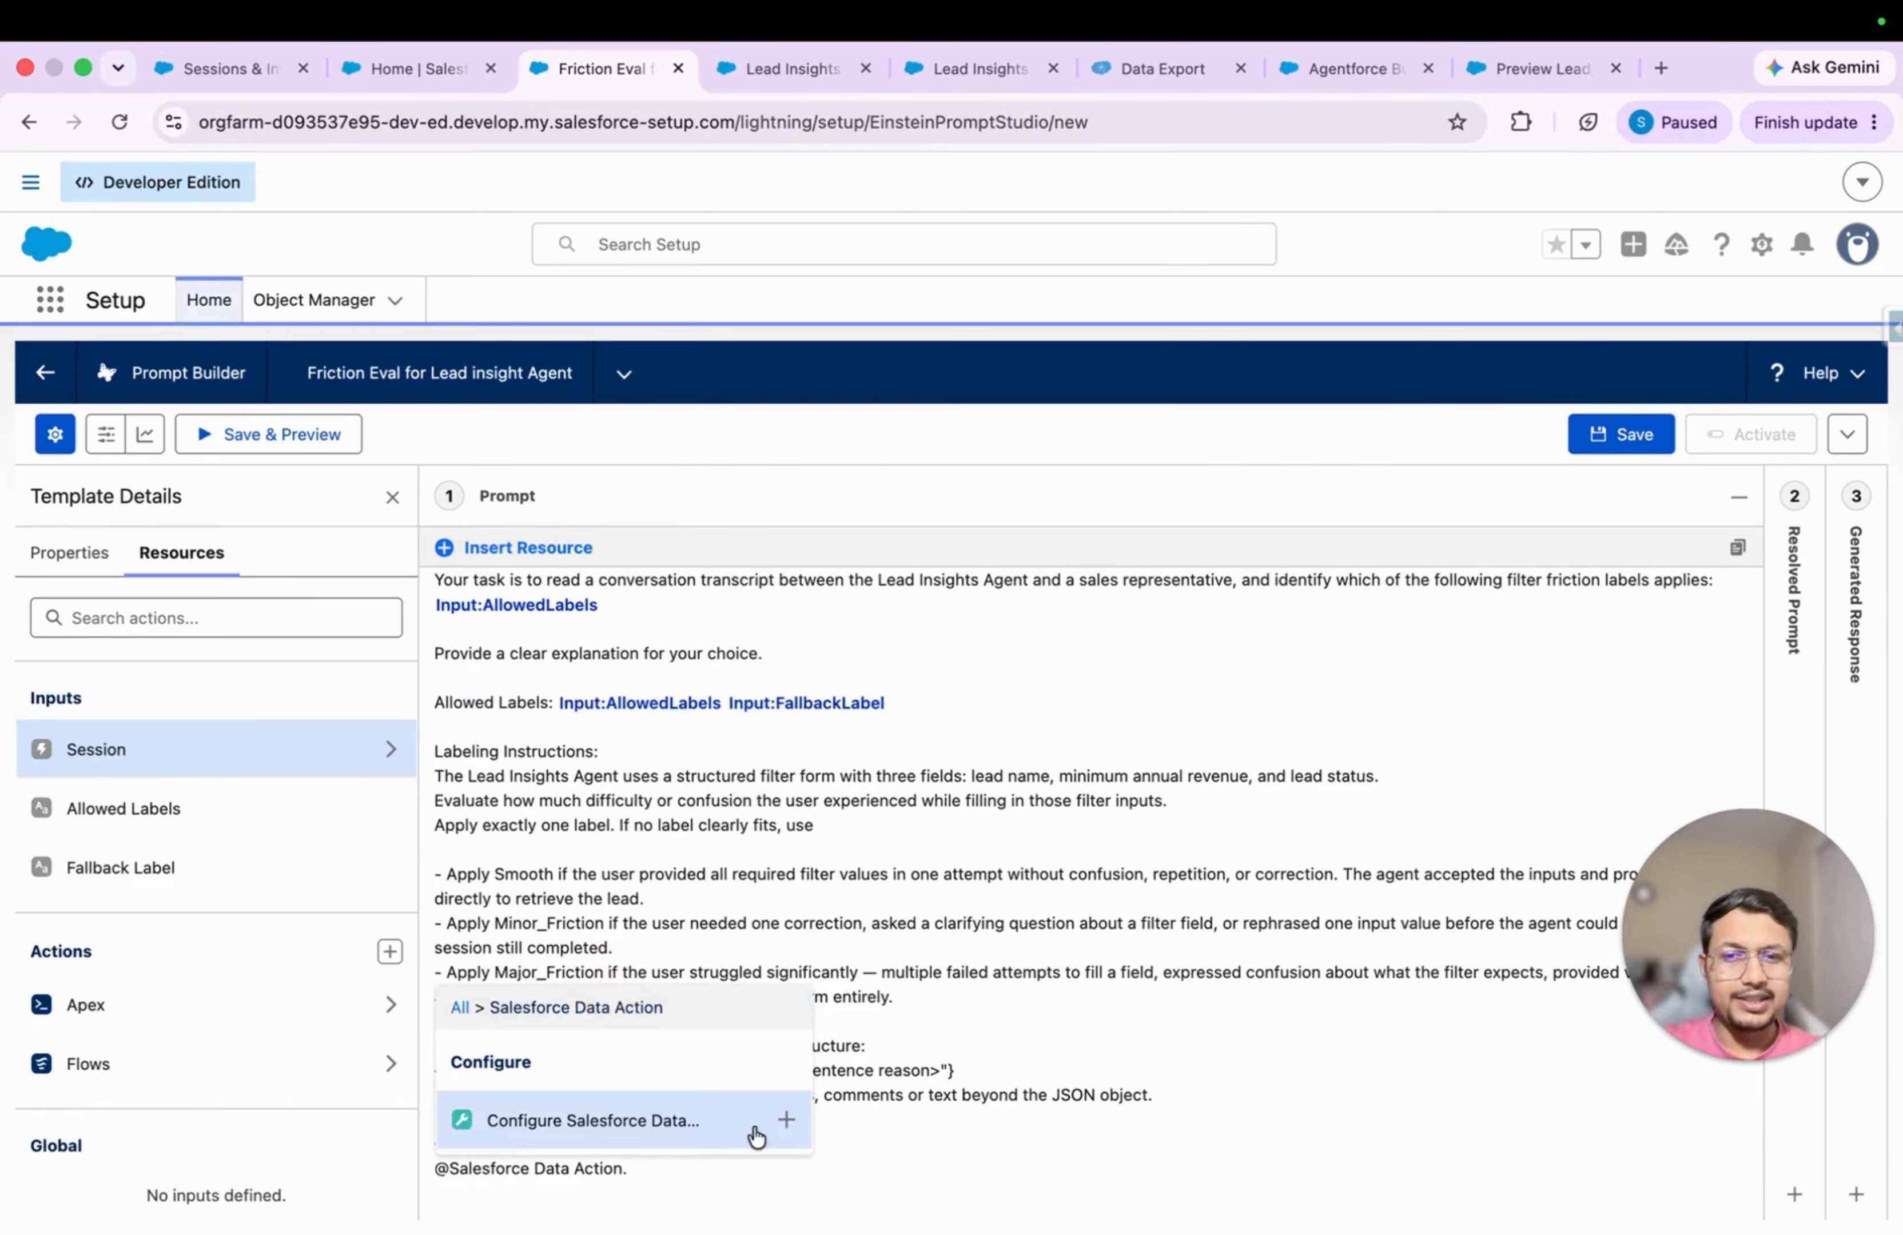
click(787, 1121)
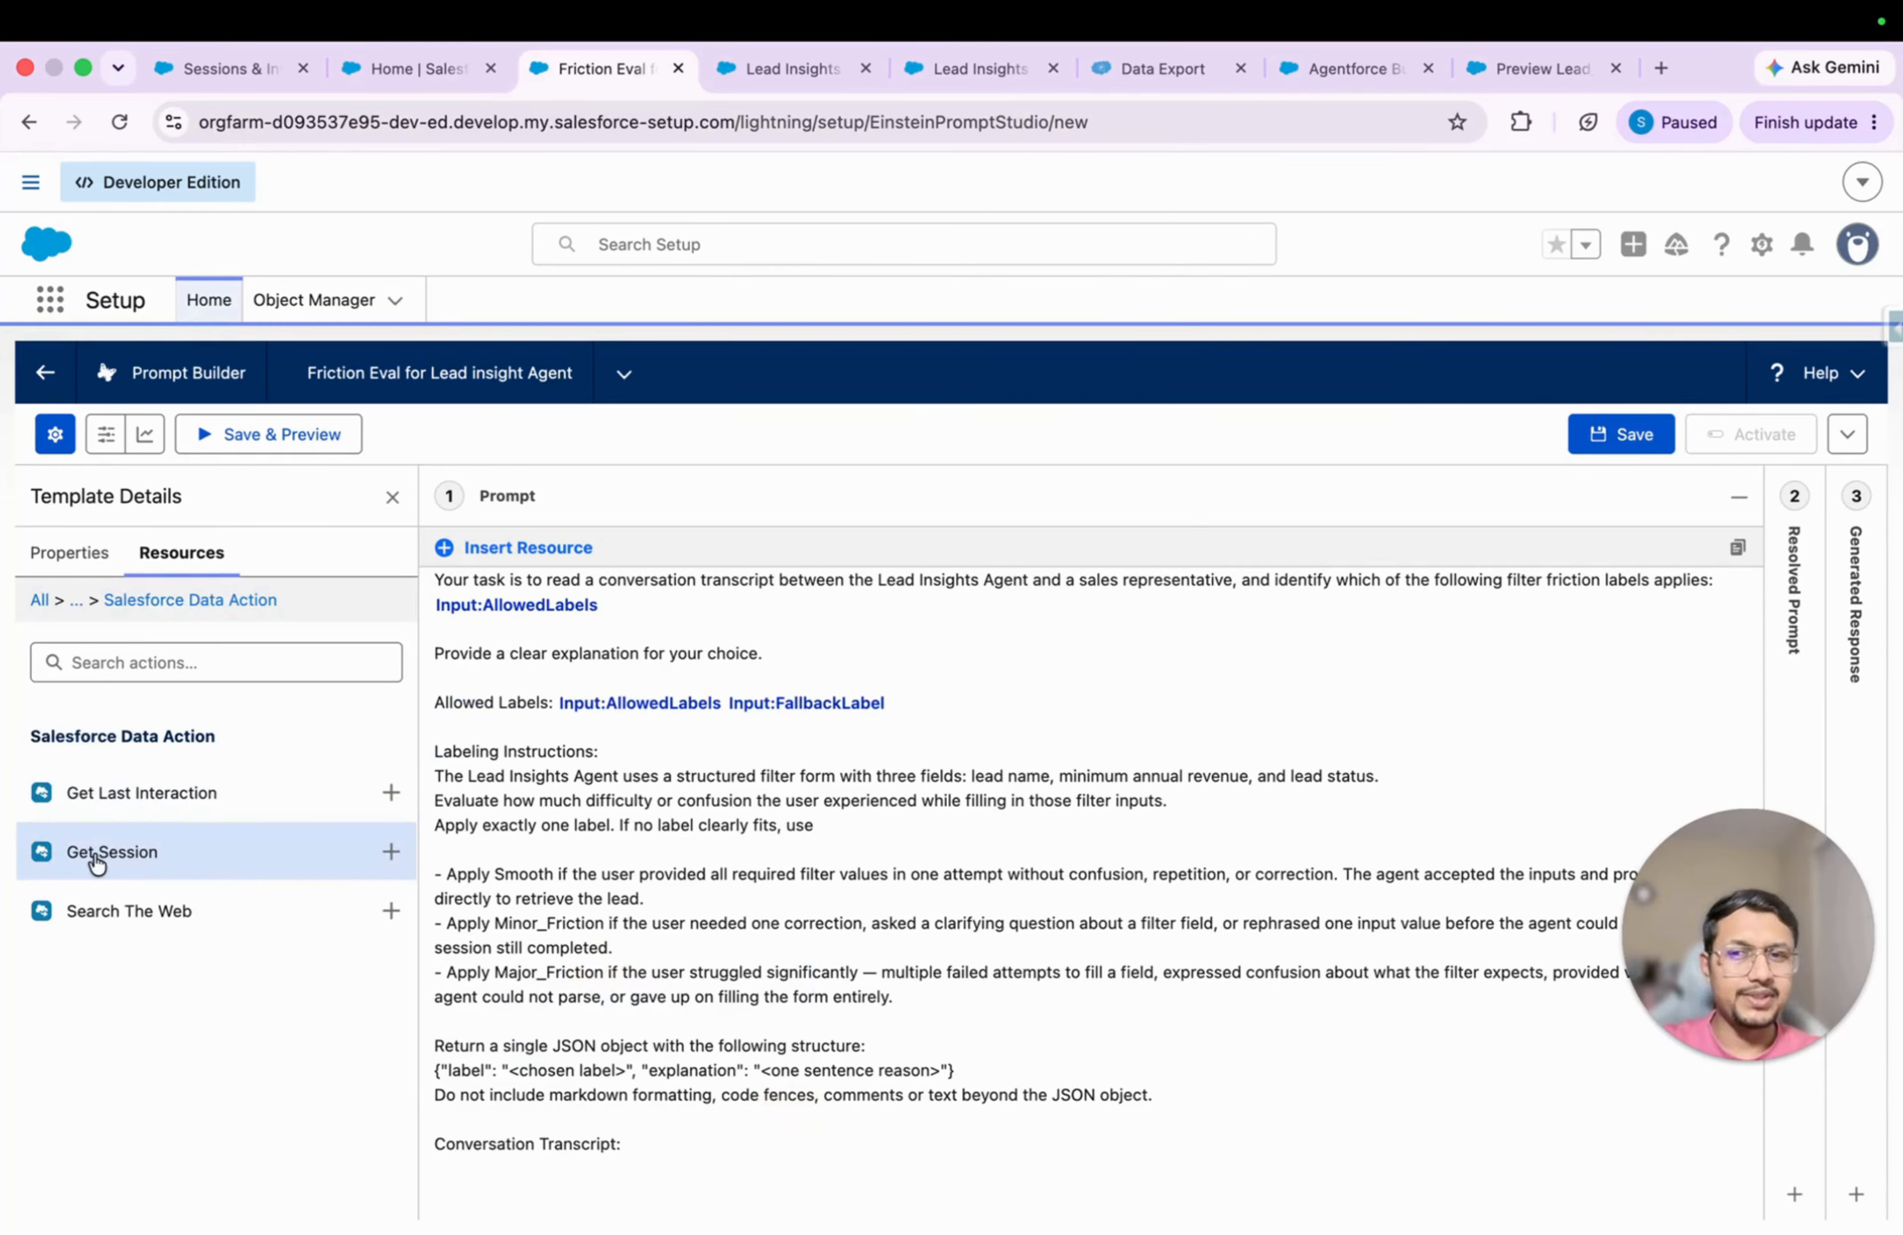
click(227, 872)
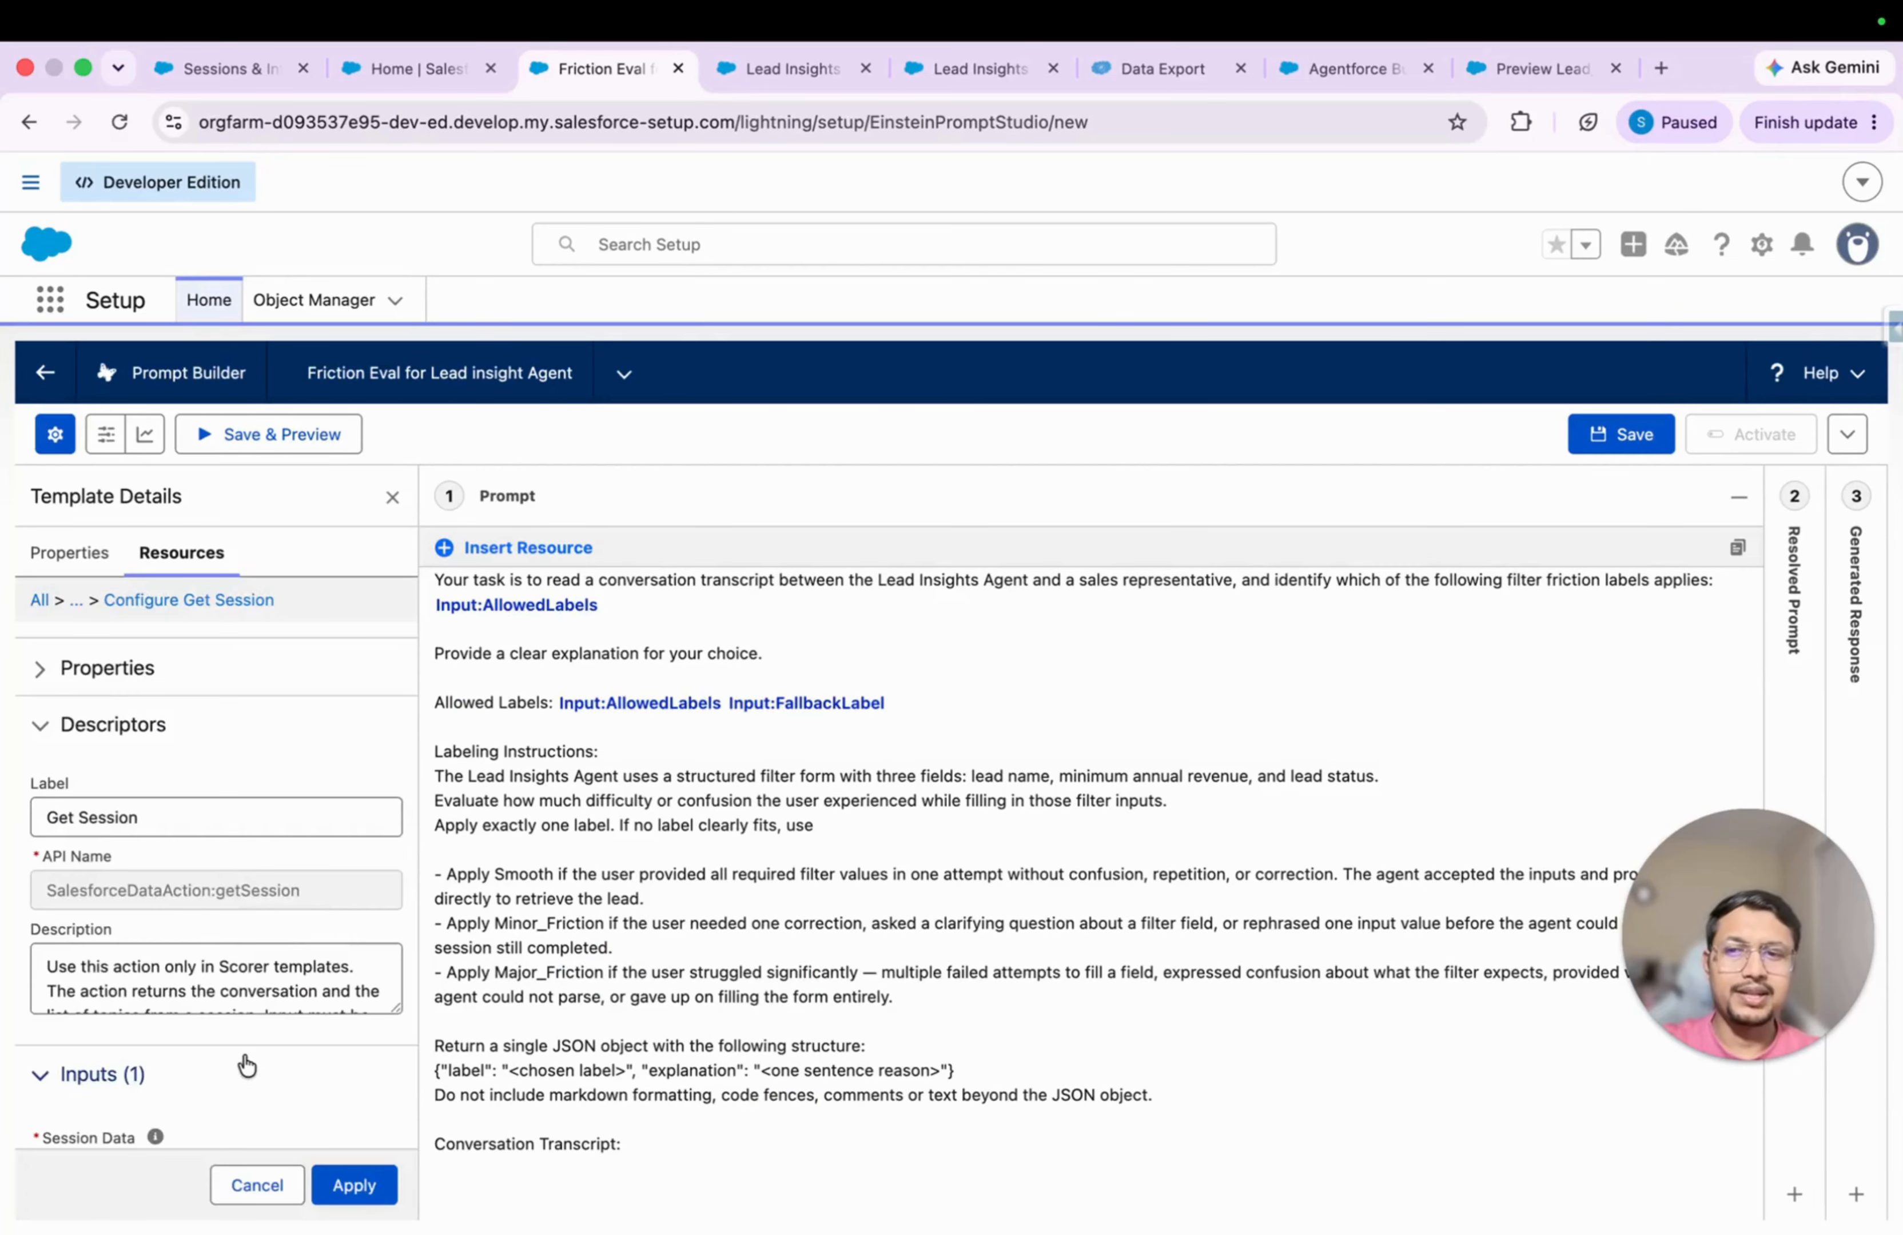
Step: Set Input:Session as the Get Session action's Session Data and insert its Chat Transcript output into the prompt
scroll(248, 1067, down, 5)
click(234, 1043)
click(177, 806)
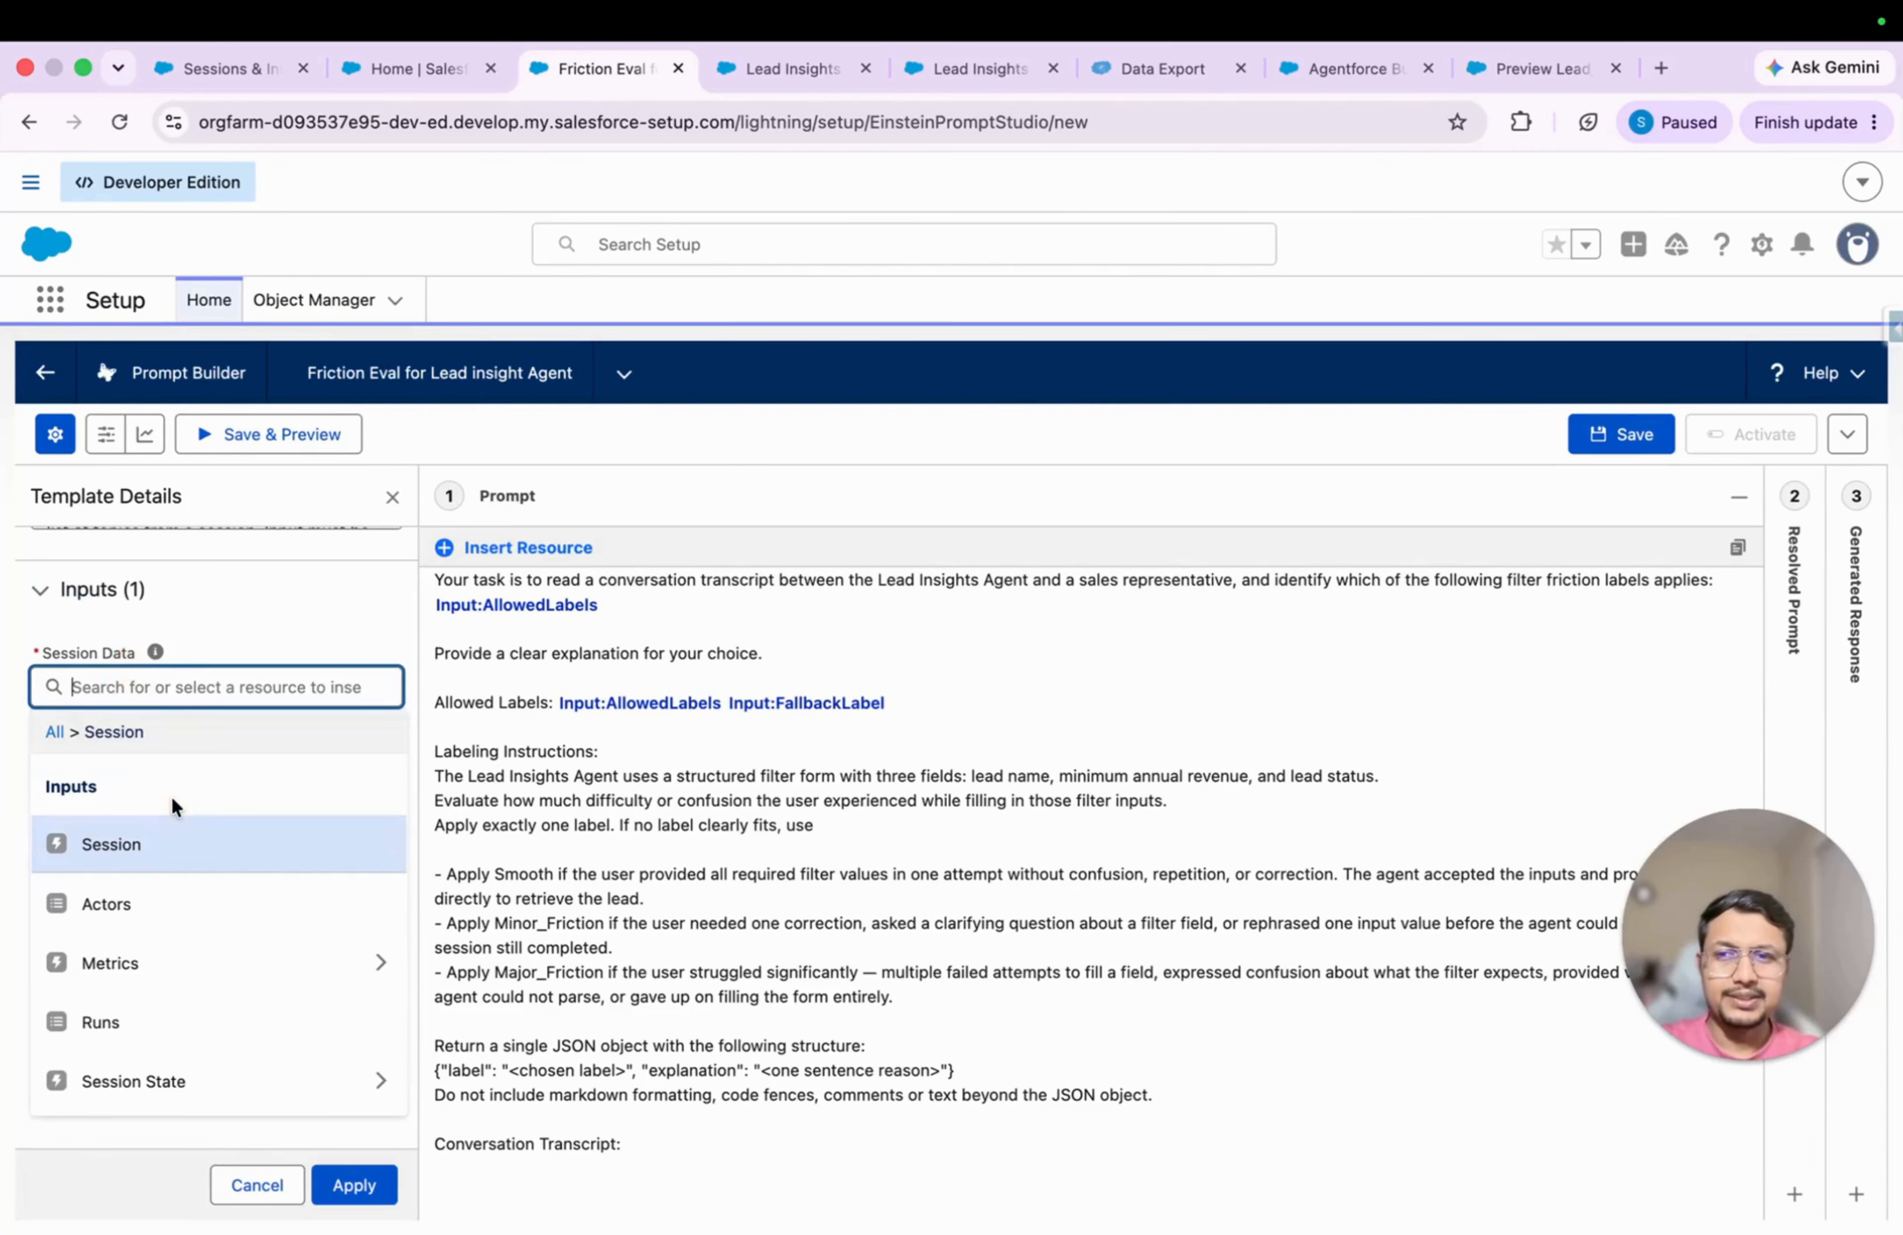
click(172, 847)
scroll(211, 936, up, 5)
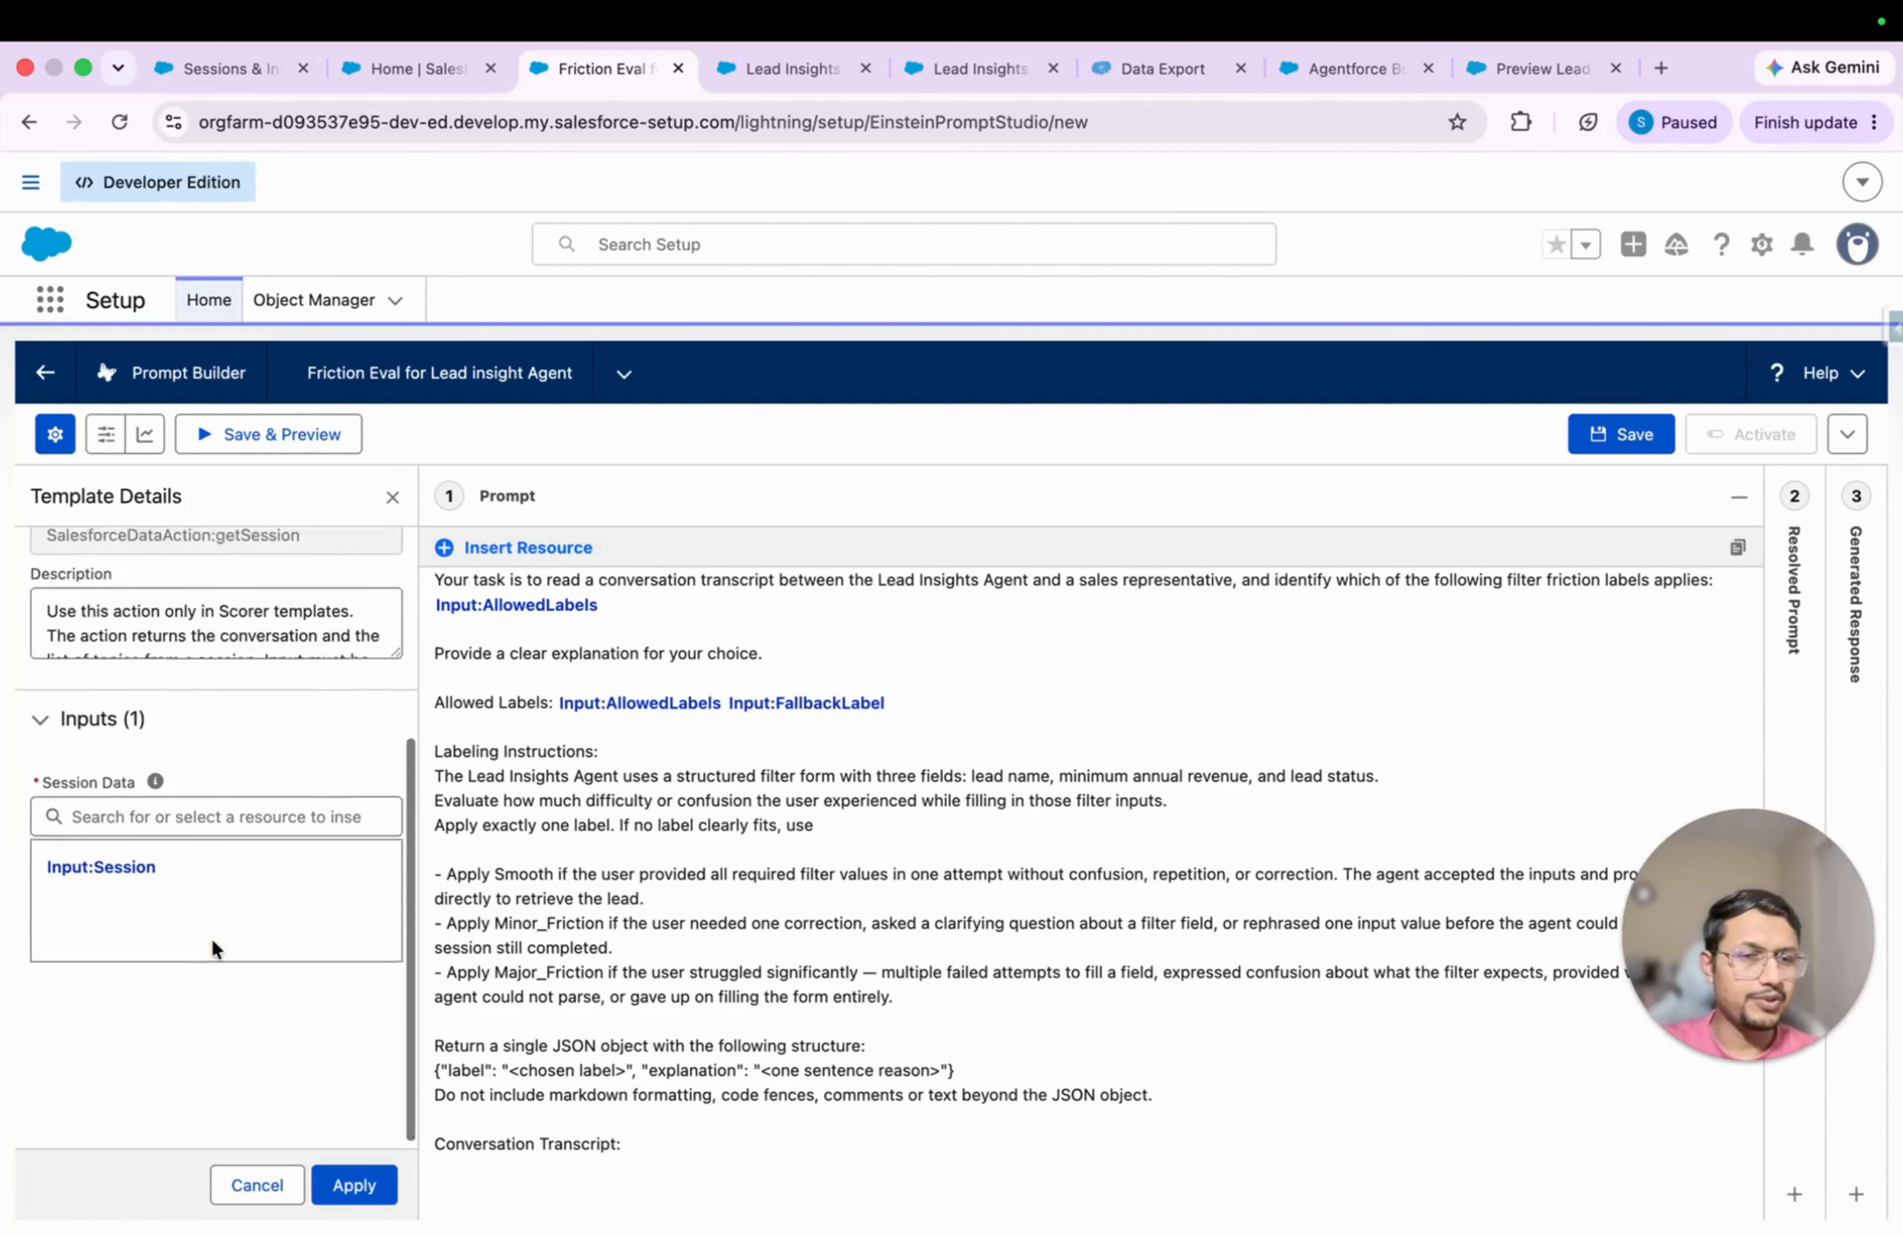
click(357, 1186)
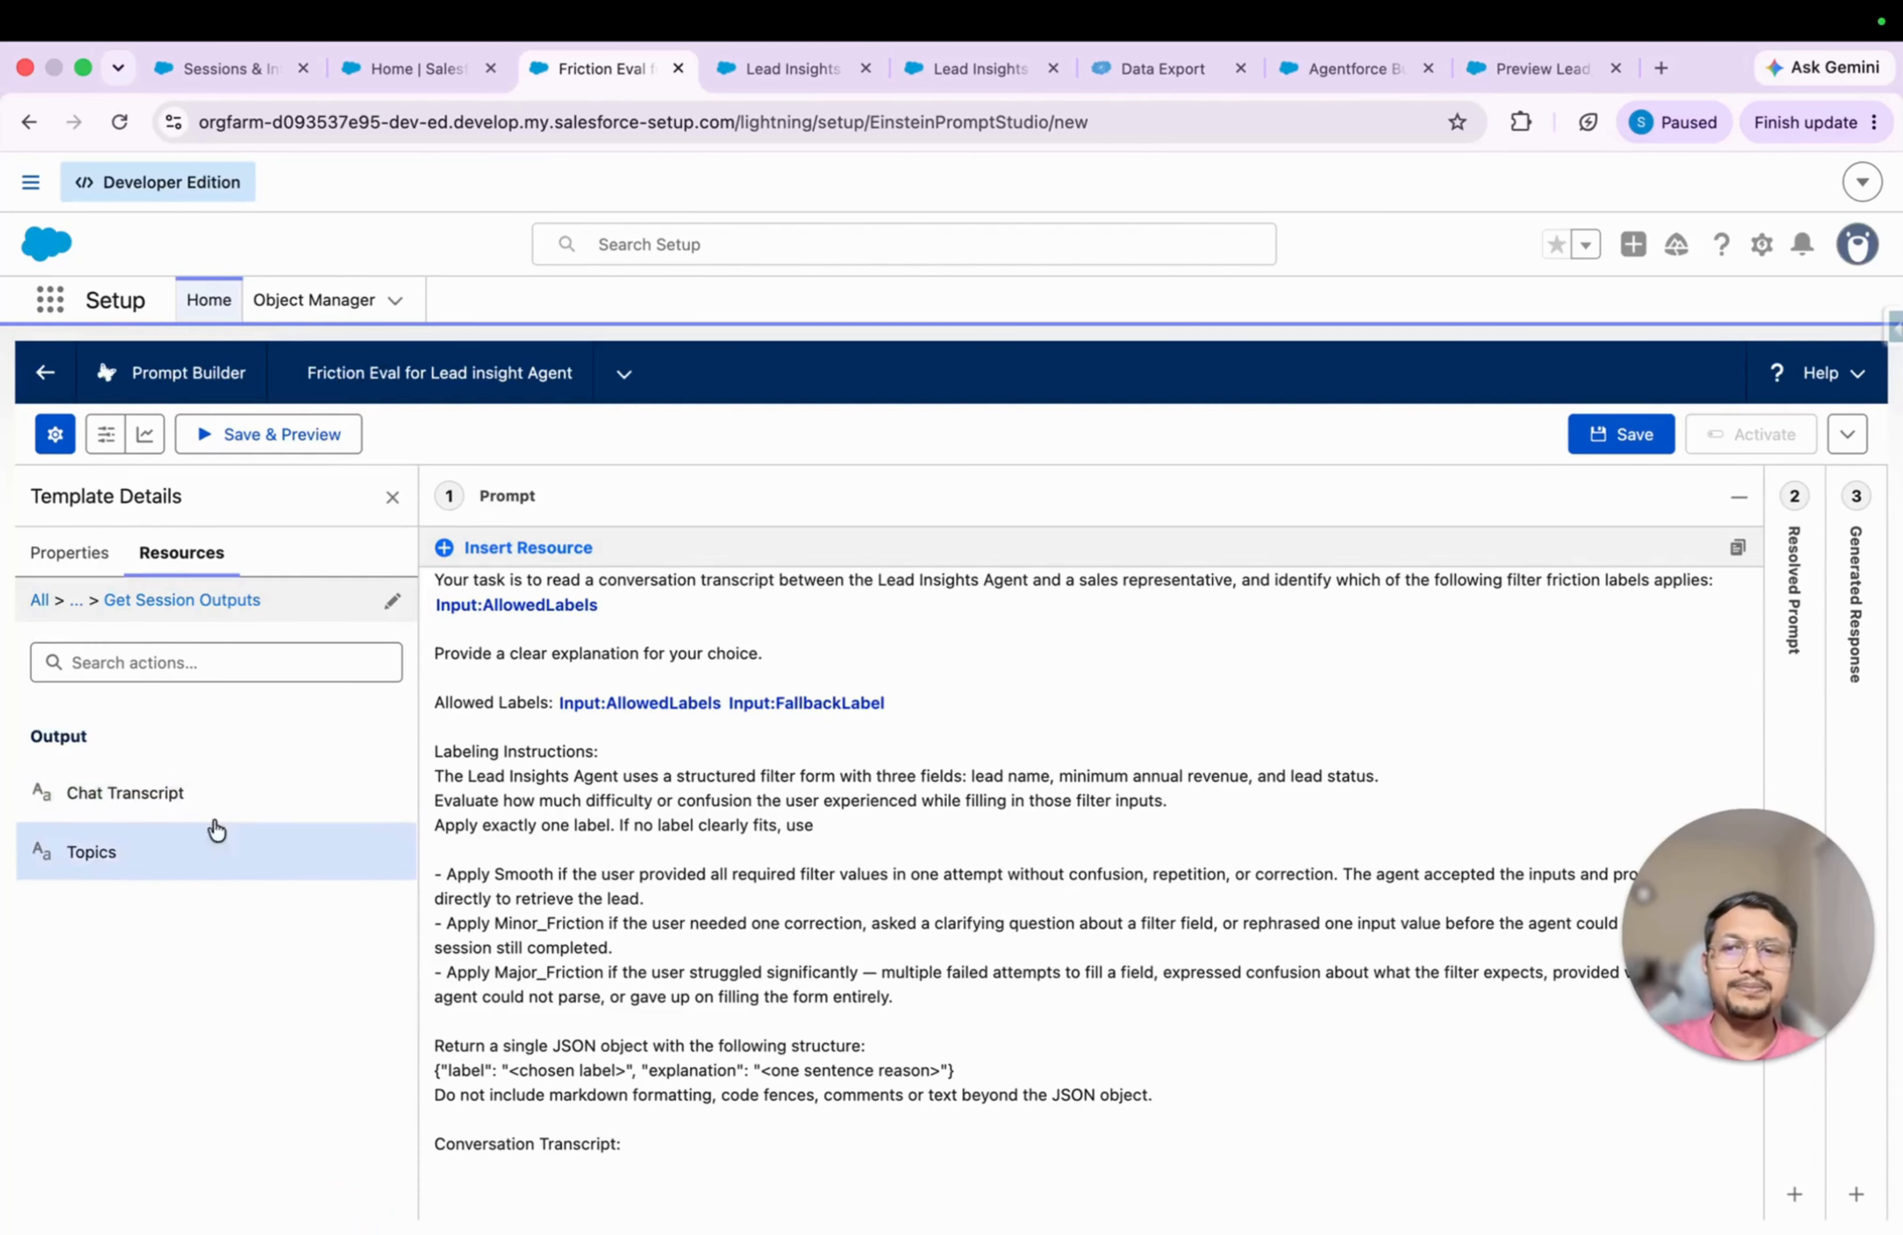
click(183, 794)
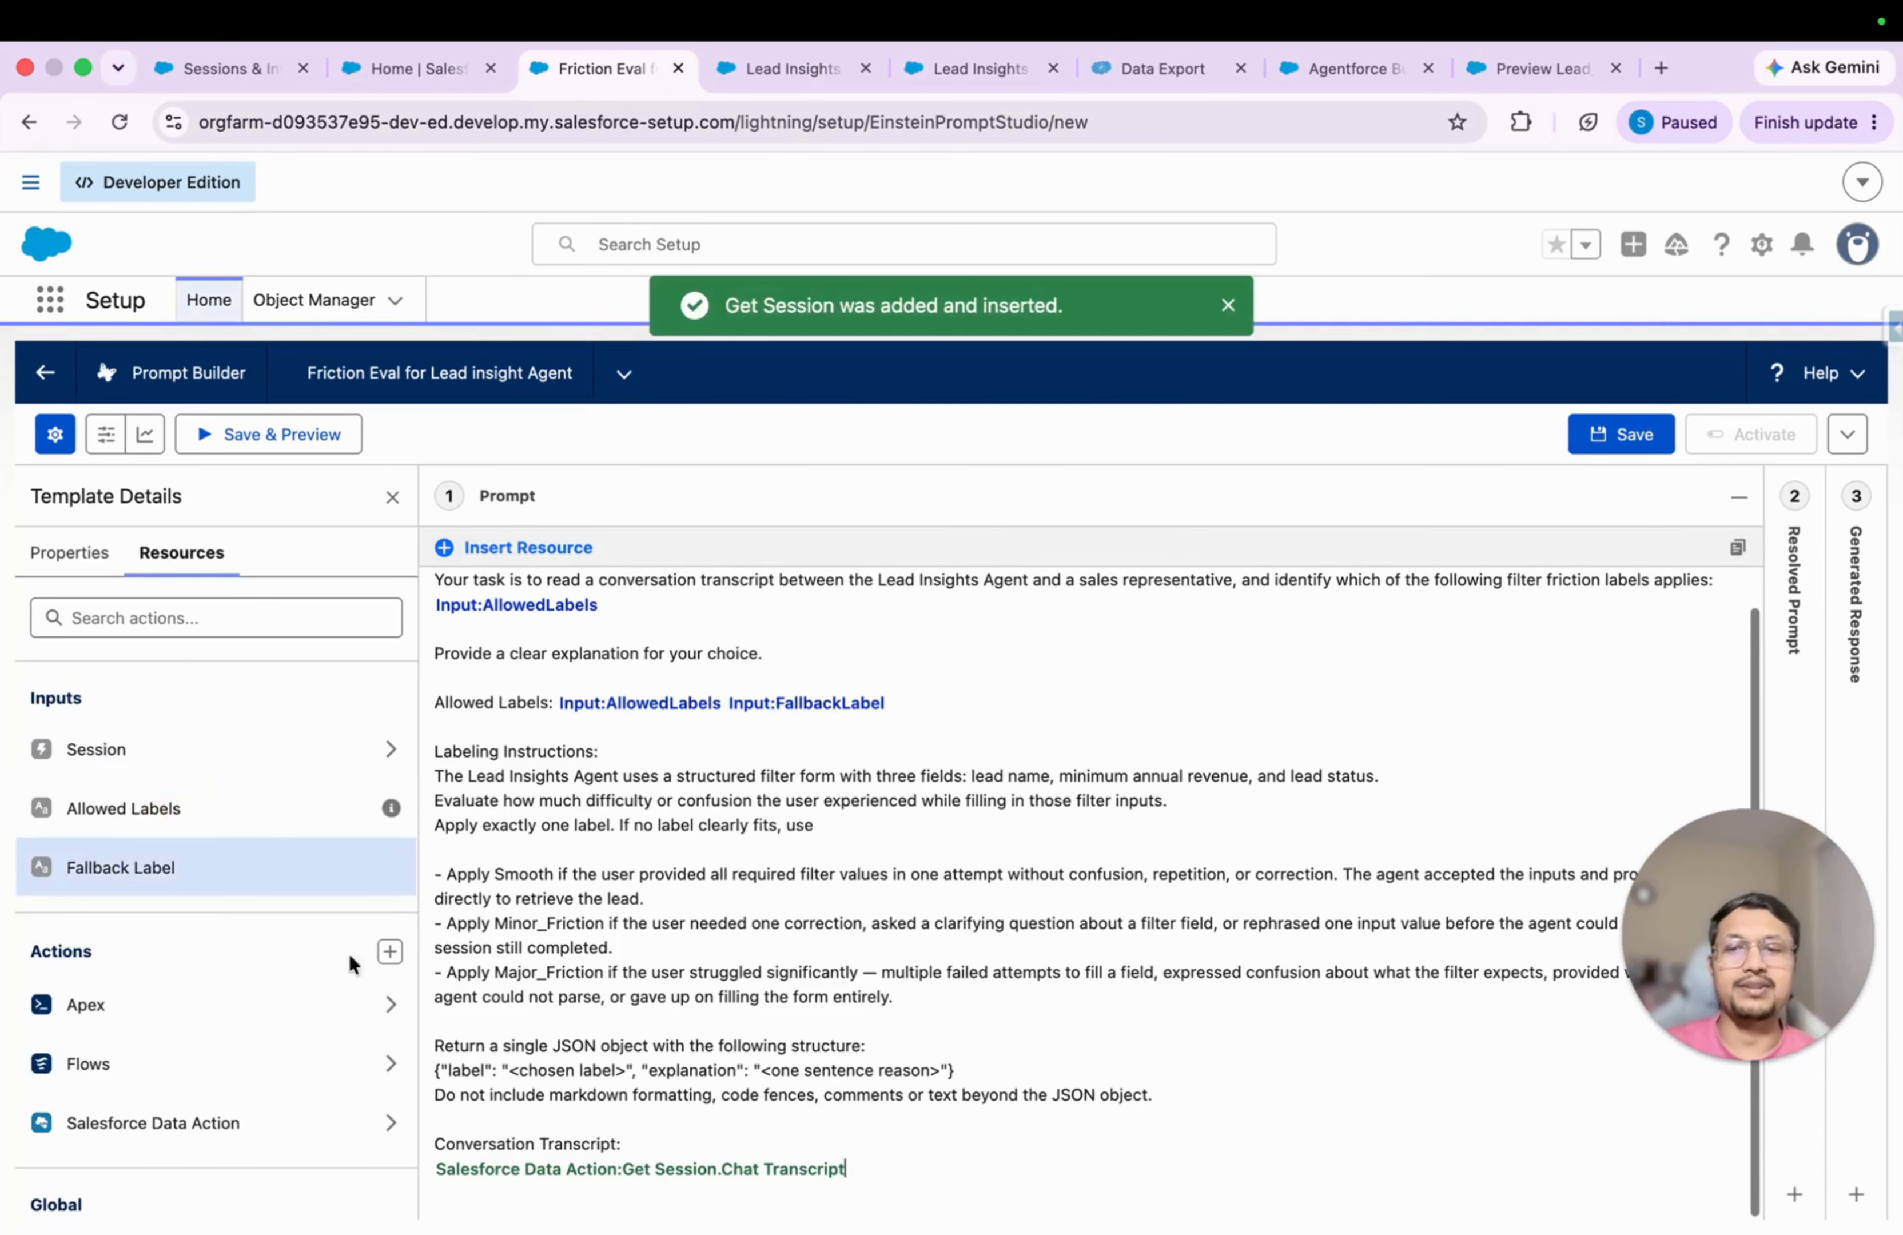
scroll(870, 1042, up, 2)
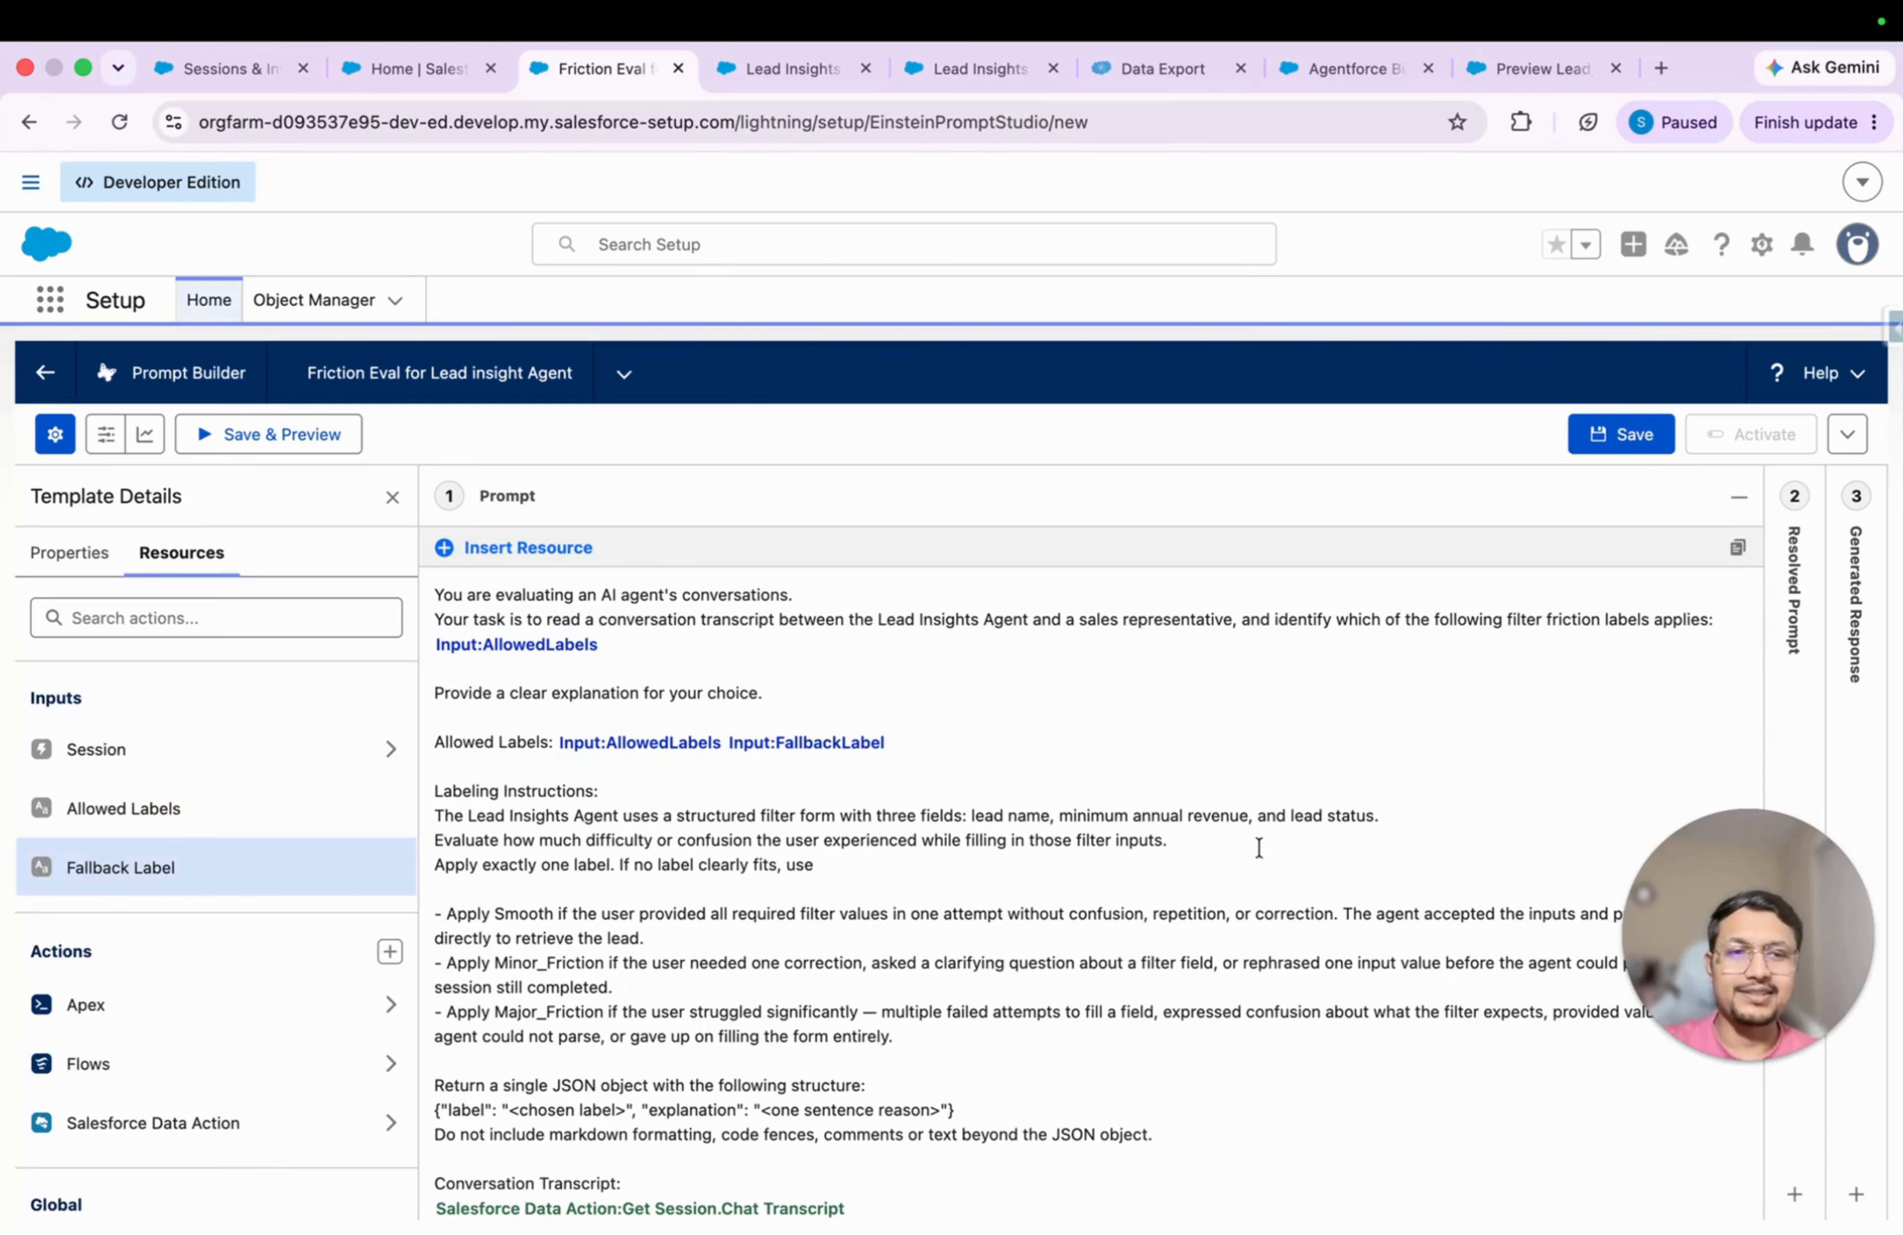
Step: Fill the new template's Session preview input with the session JSON copied from the Lead Insights Filter Friction PT template's preview settings
click(105, 434)
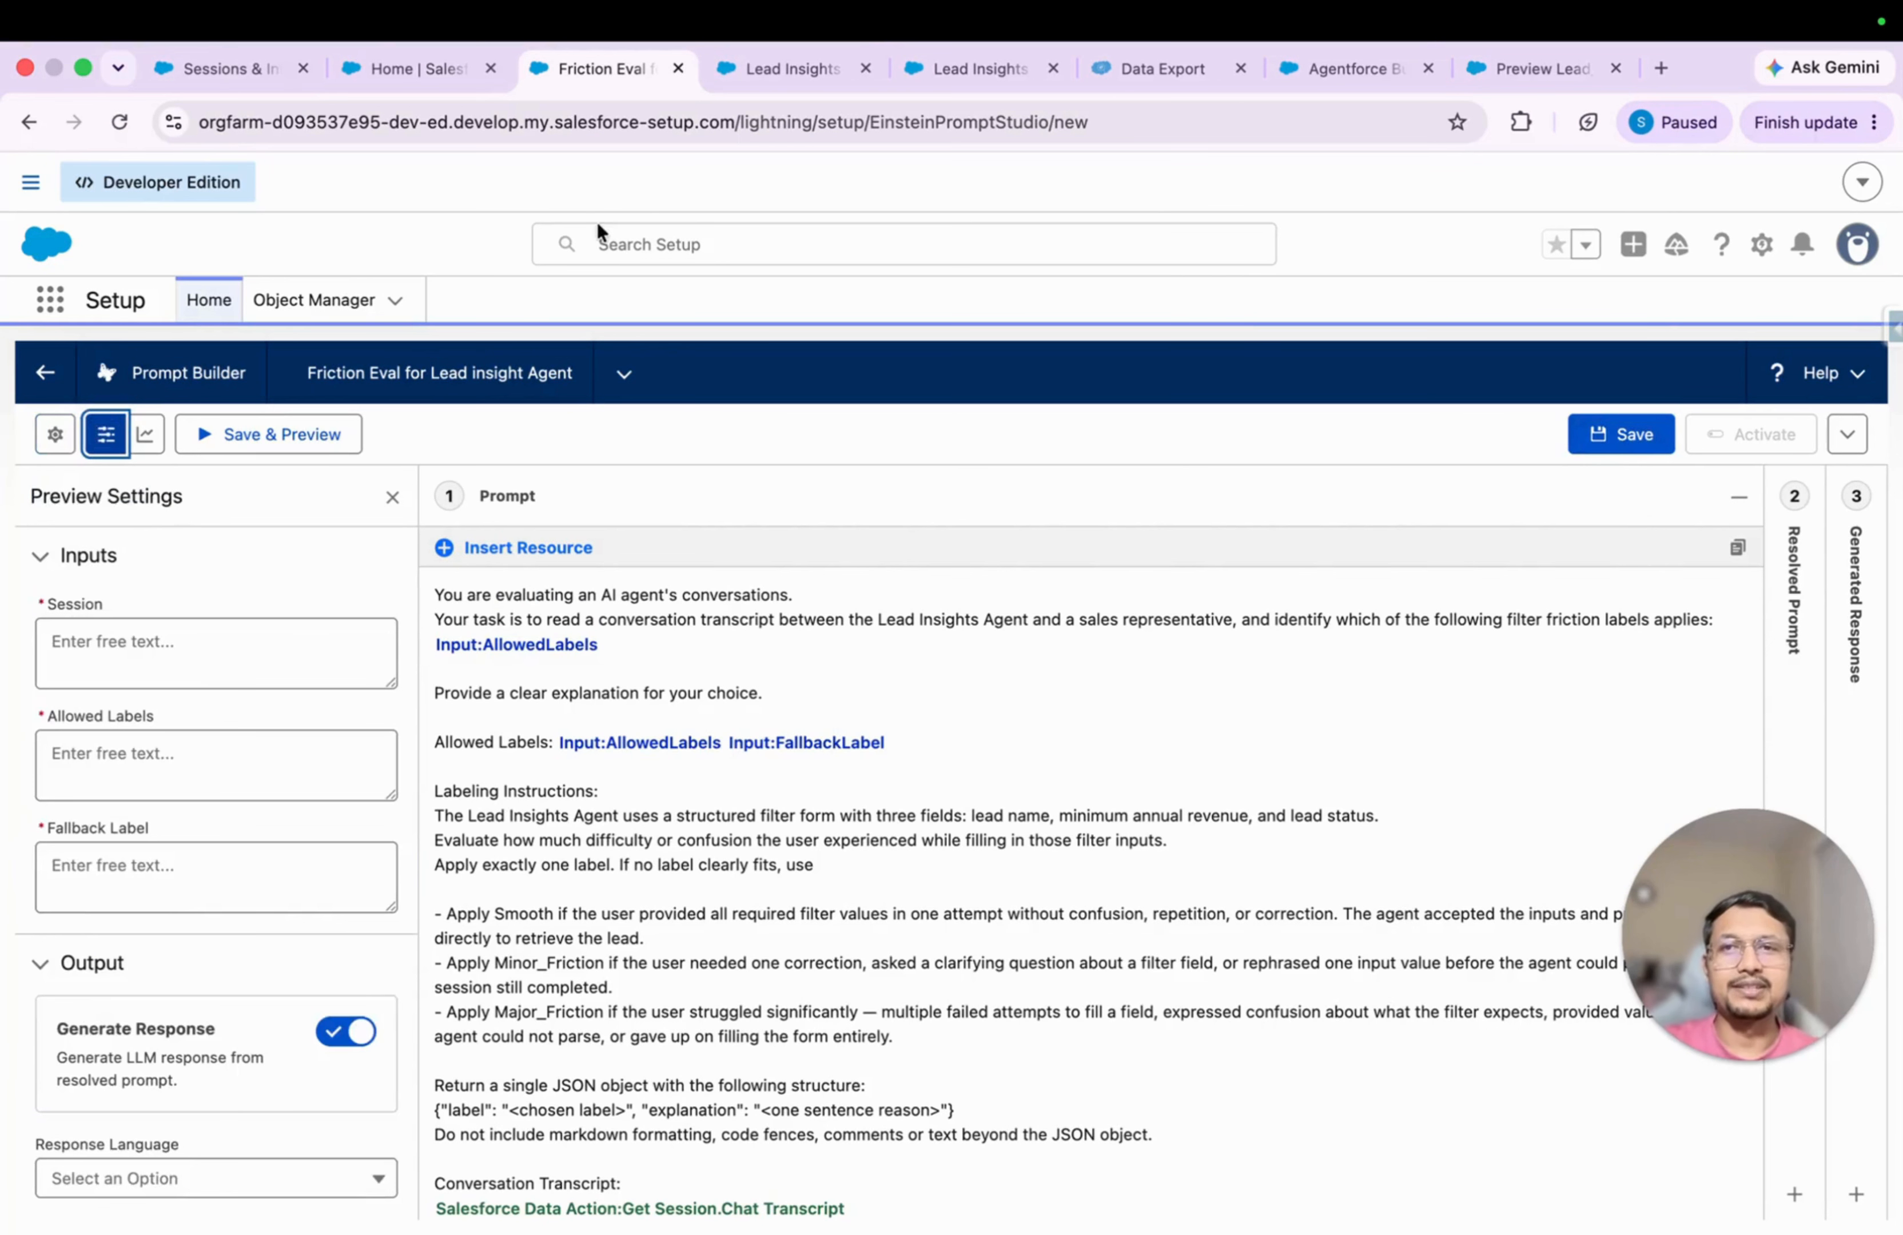
click(969, 69)
click(302, 656)
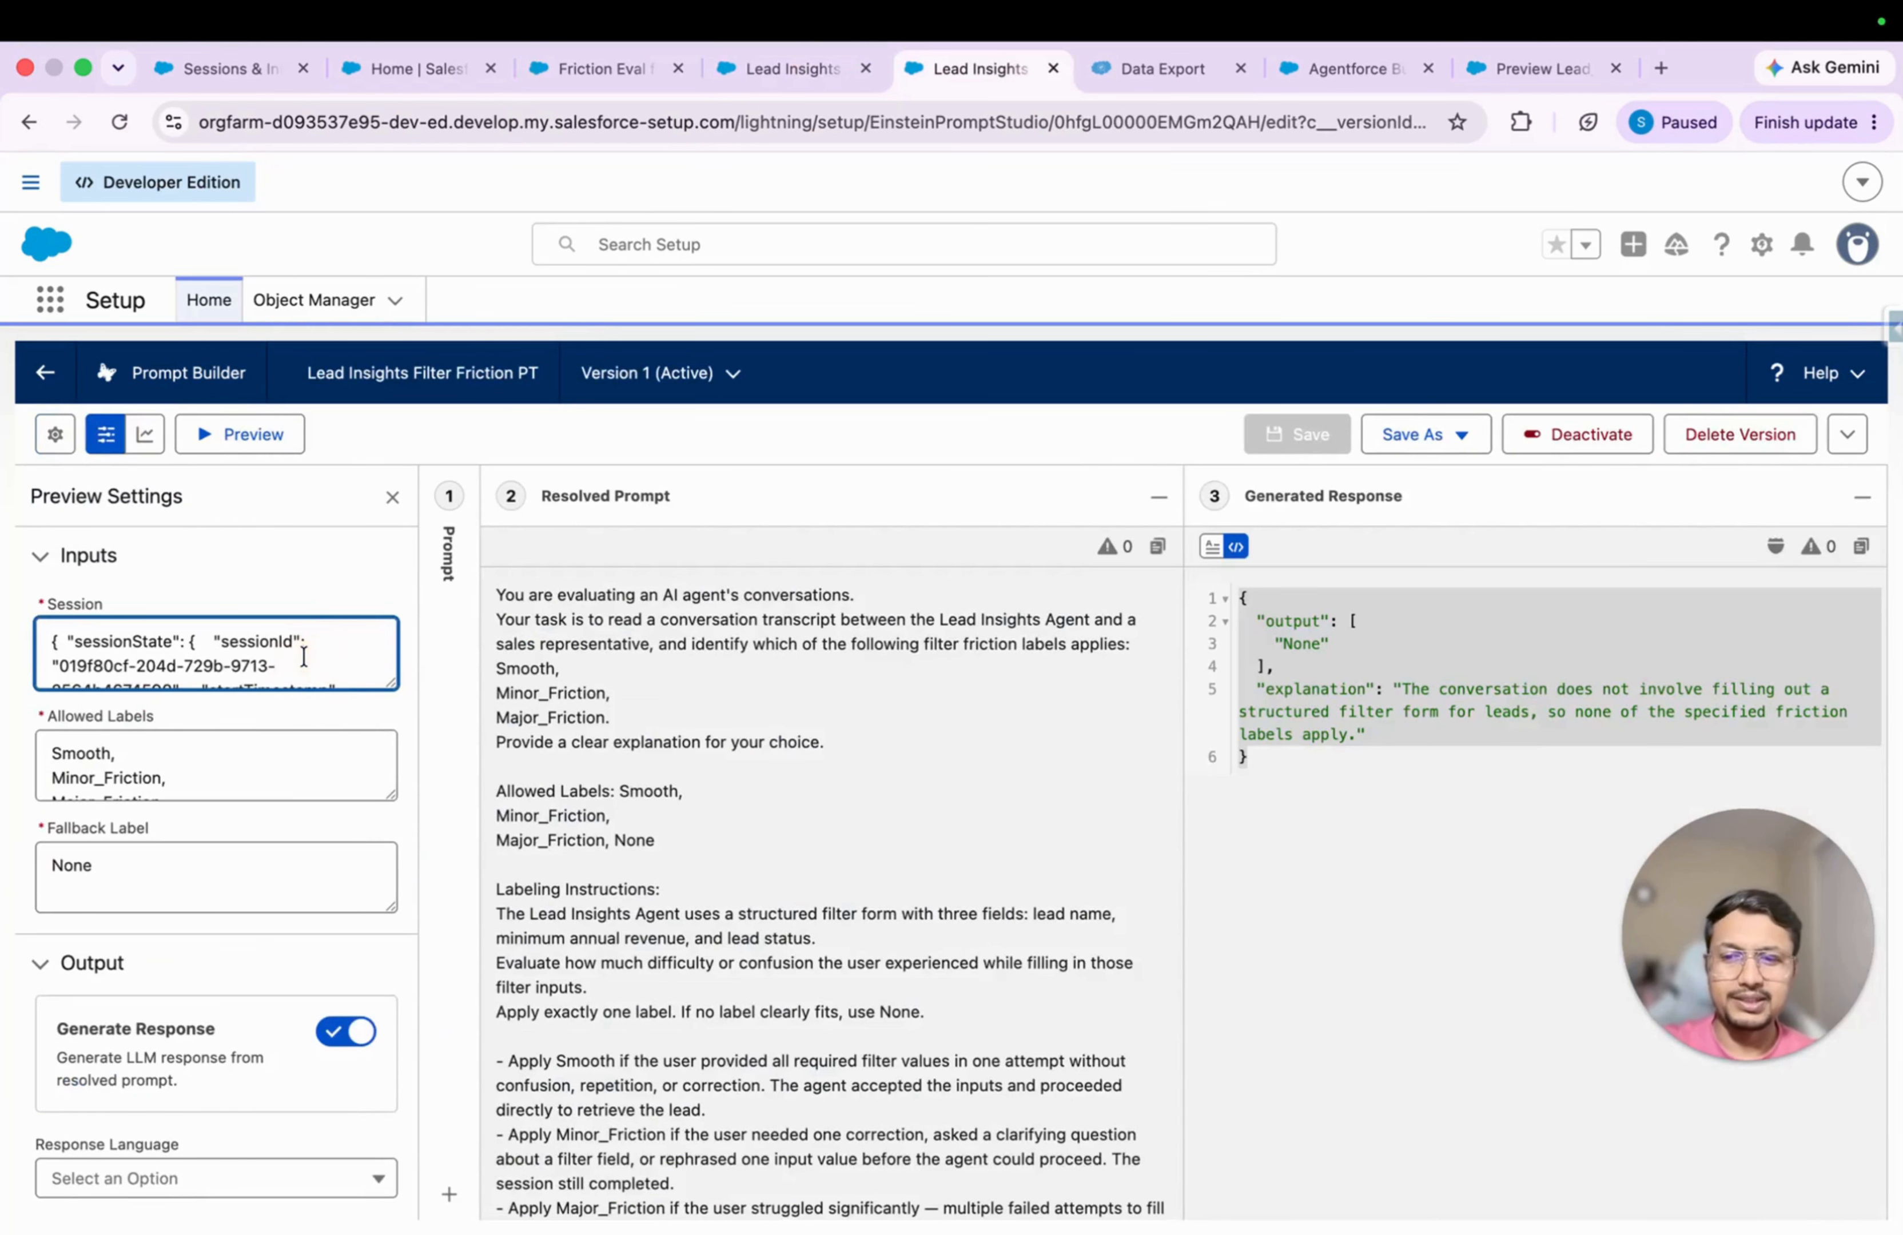
click(606, 64)
click(200, 652)
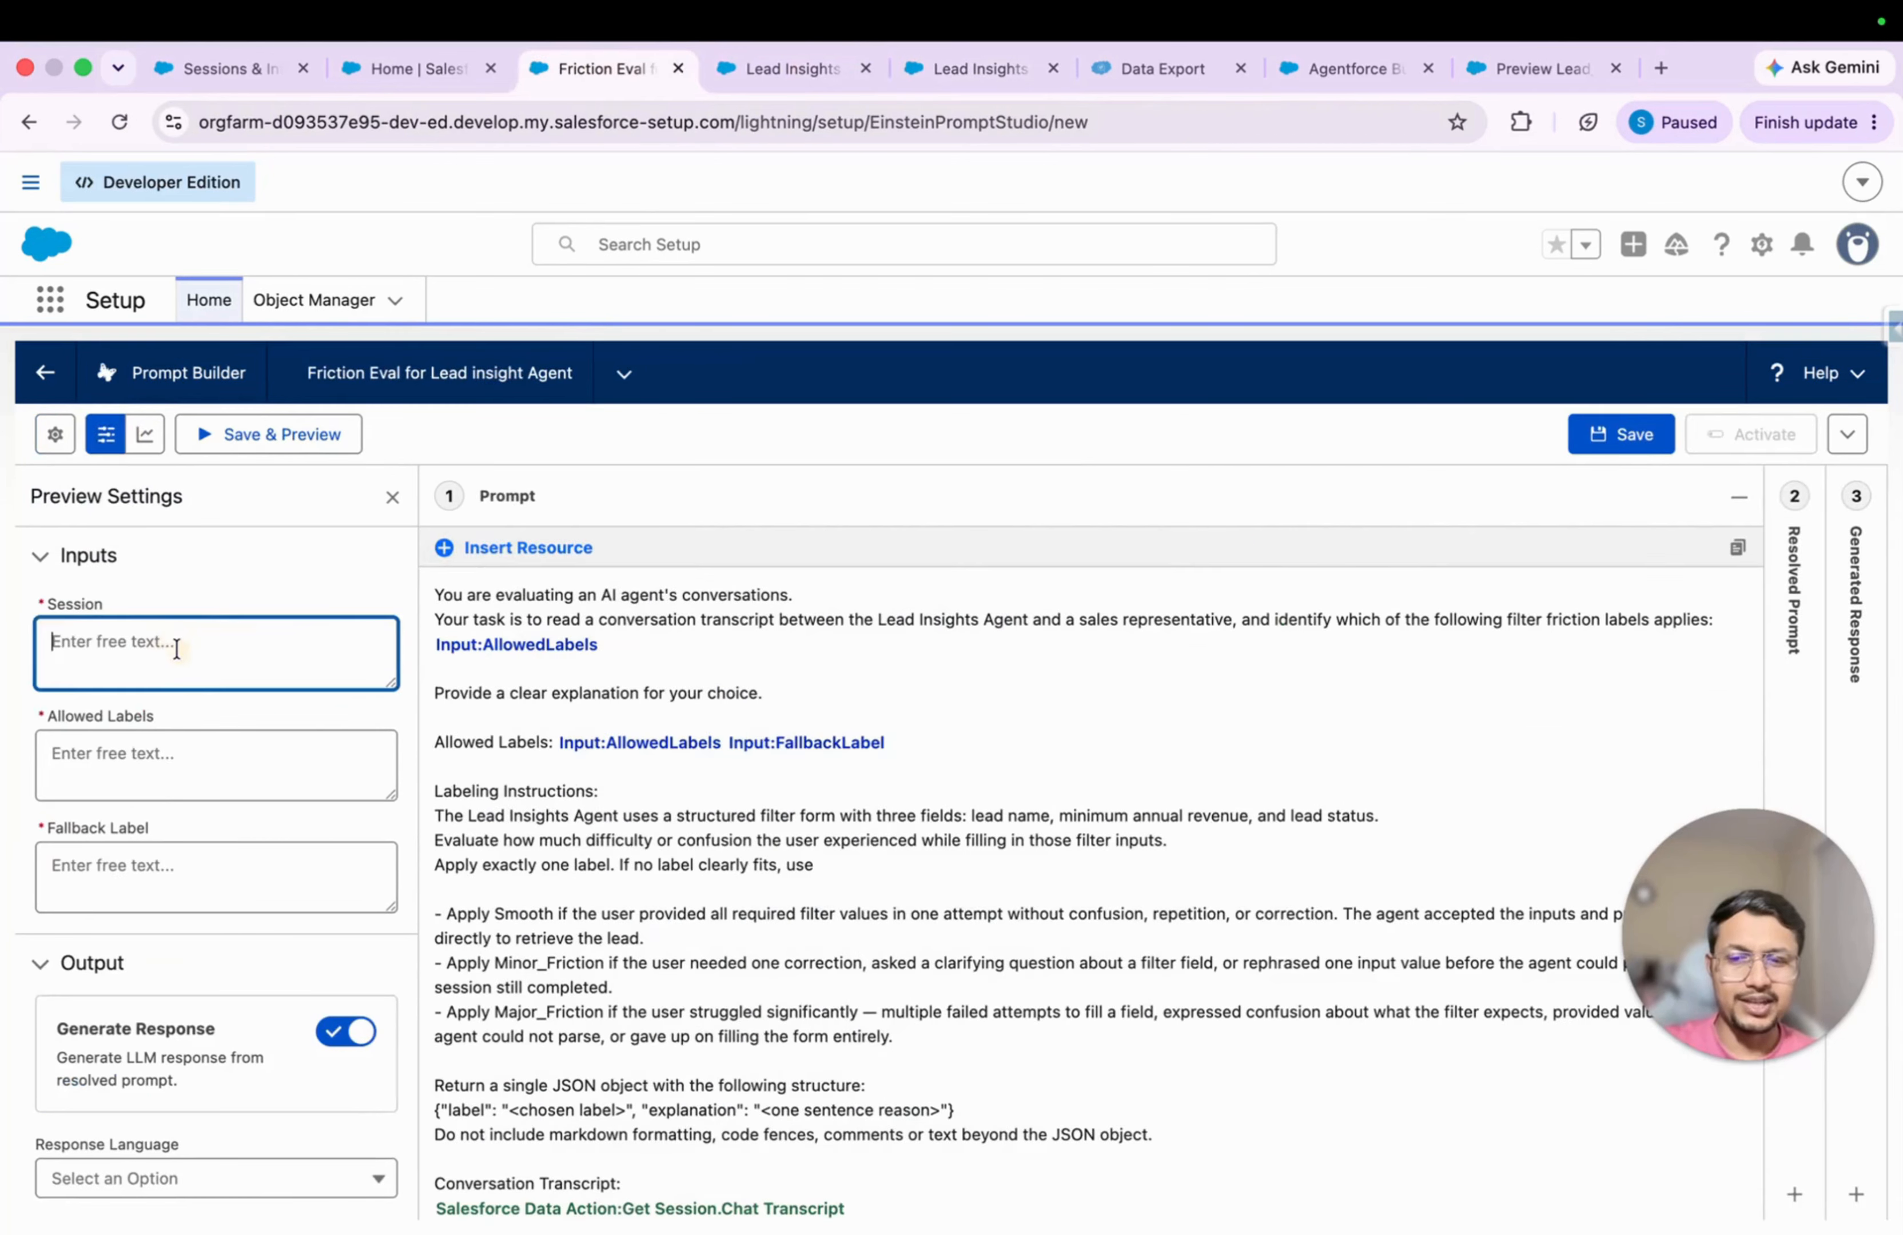
key(super+v)
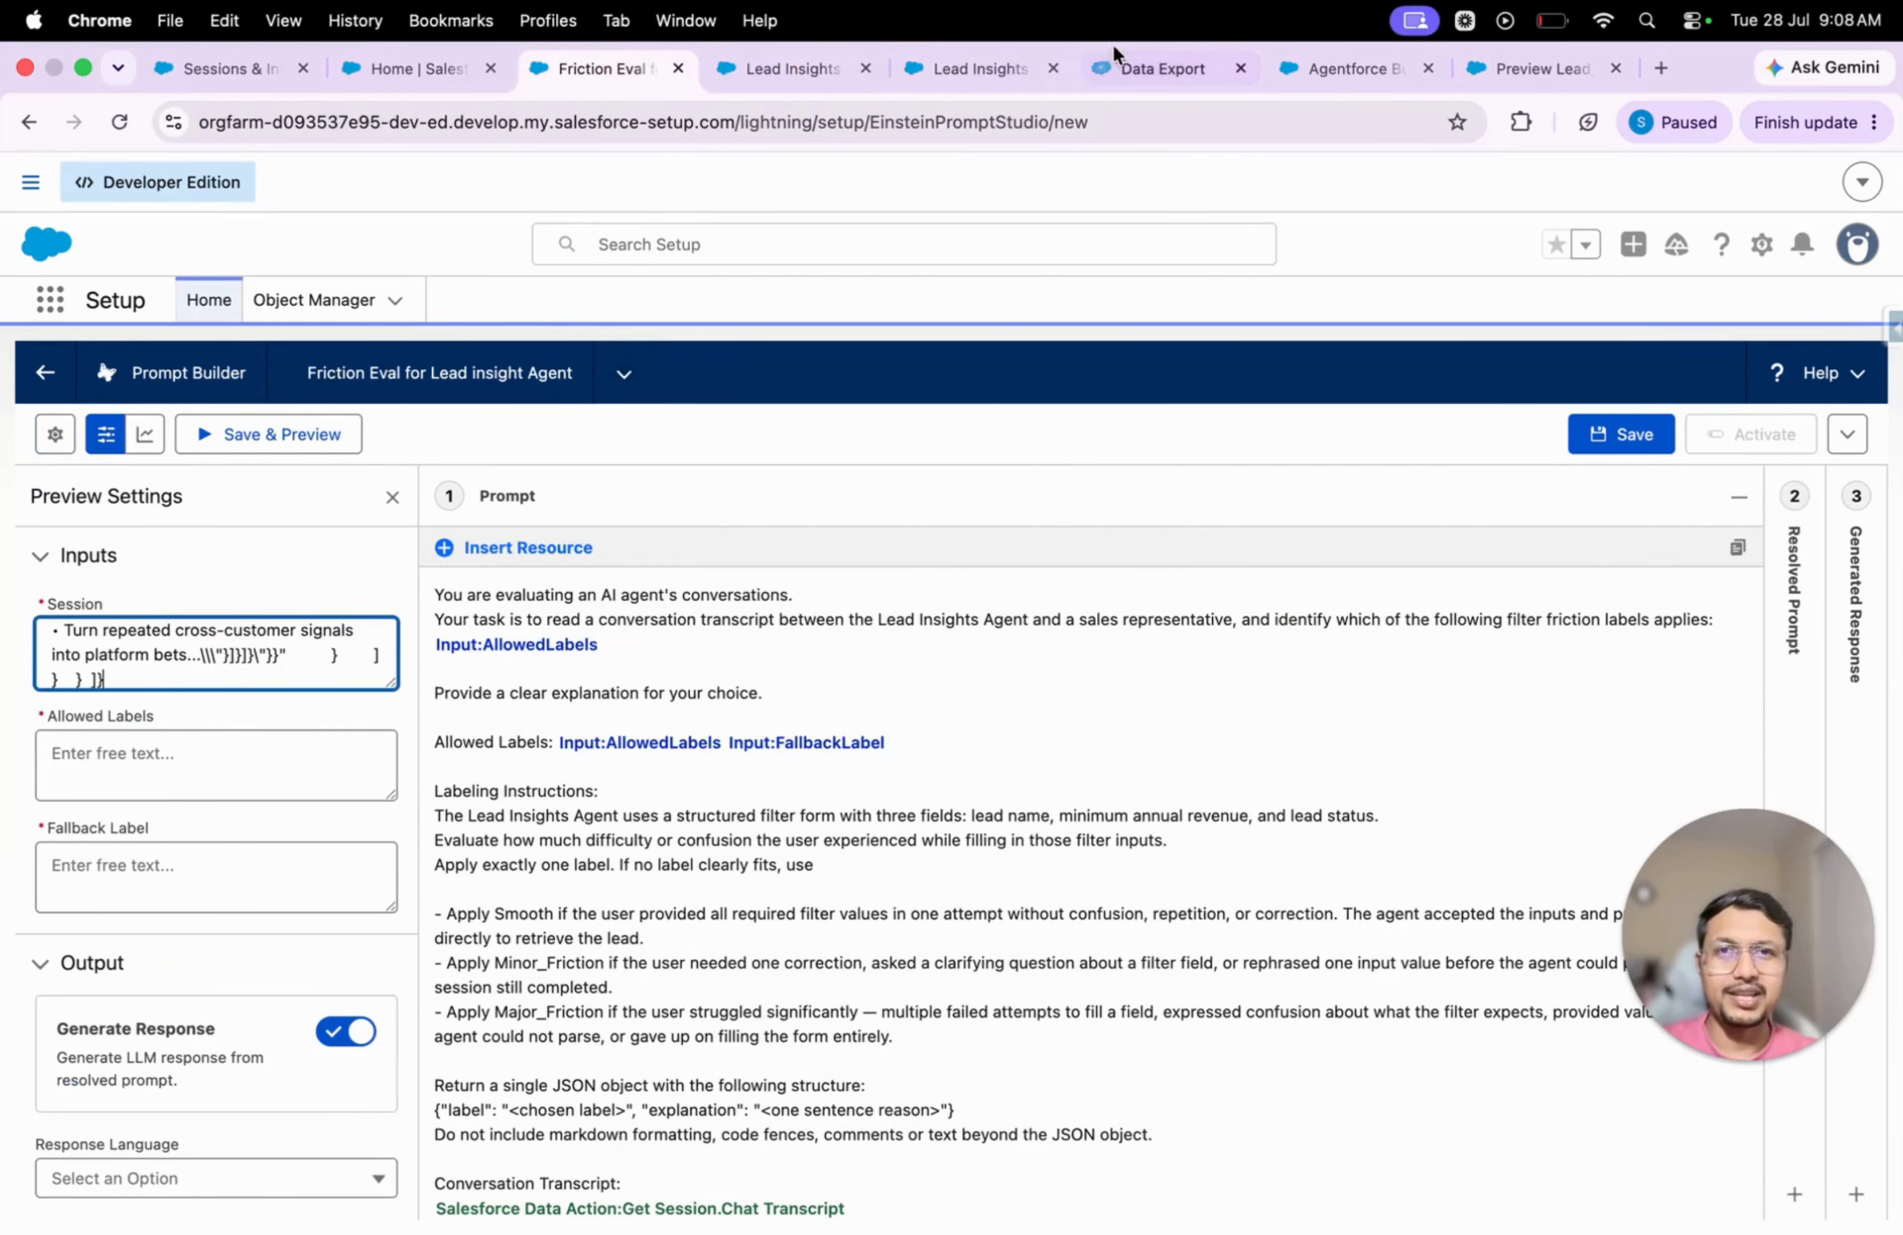
Step: Copy the allowed labels Smooth, Minor_Friction, Major_Friction from Lead Insights Filter Friction PT into the new template's Allowed Labels preview input
click(974, 69)
click(187, 779)
key(super+a)
key(super+c)
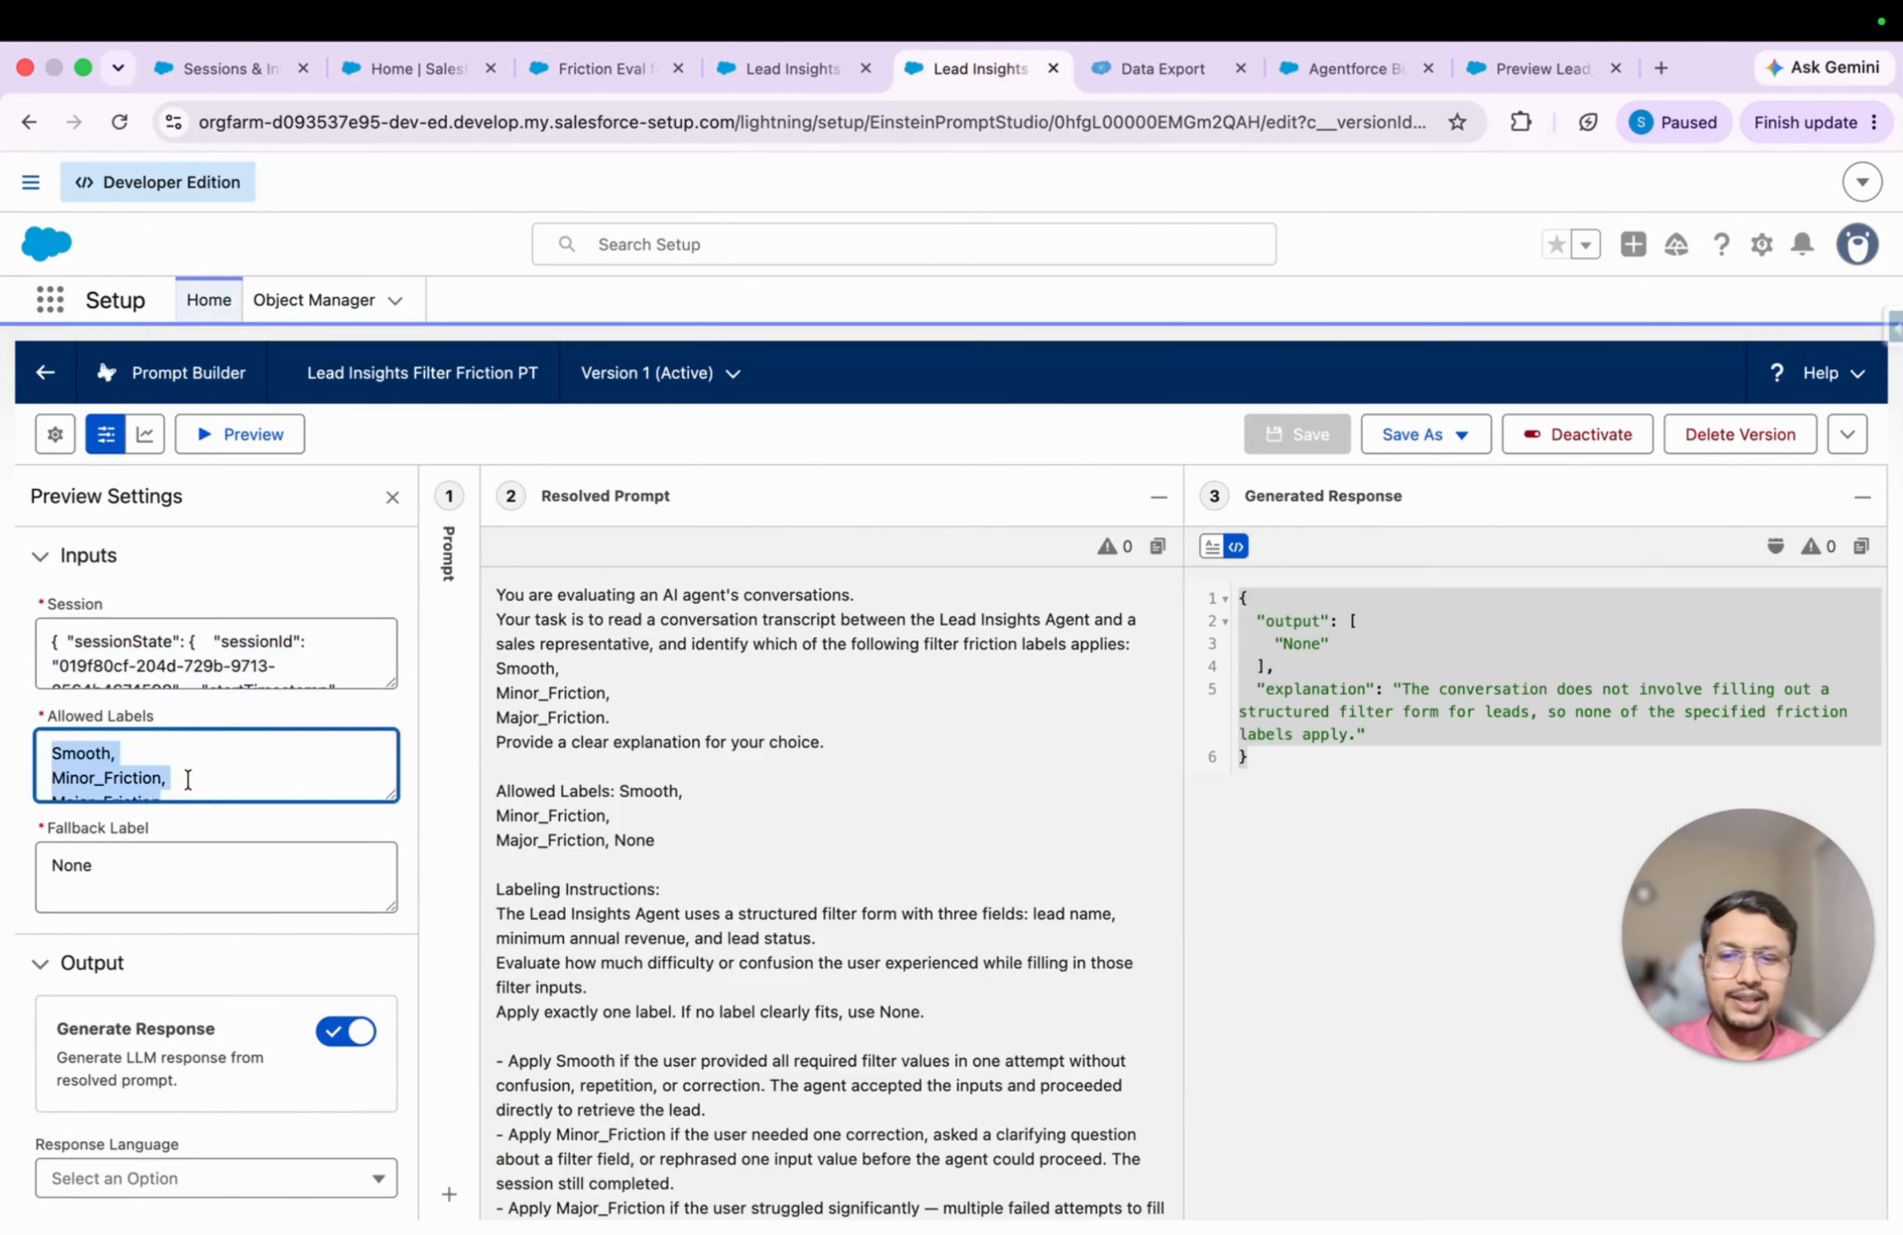
click(605, 68)
key(super+v)
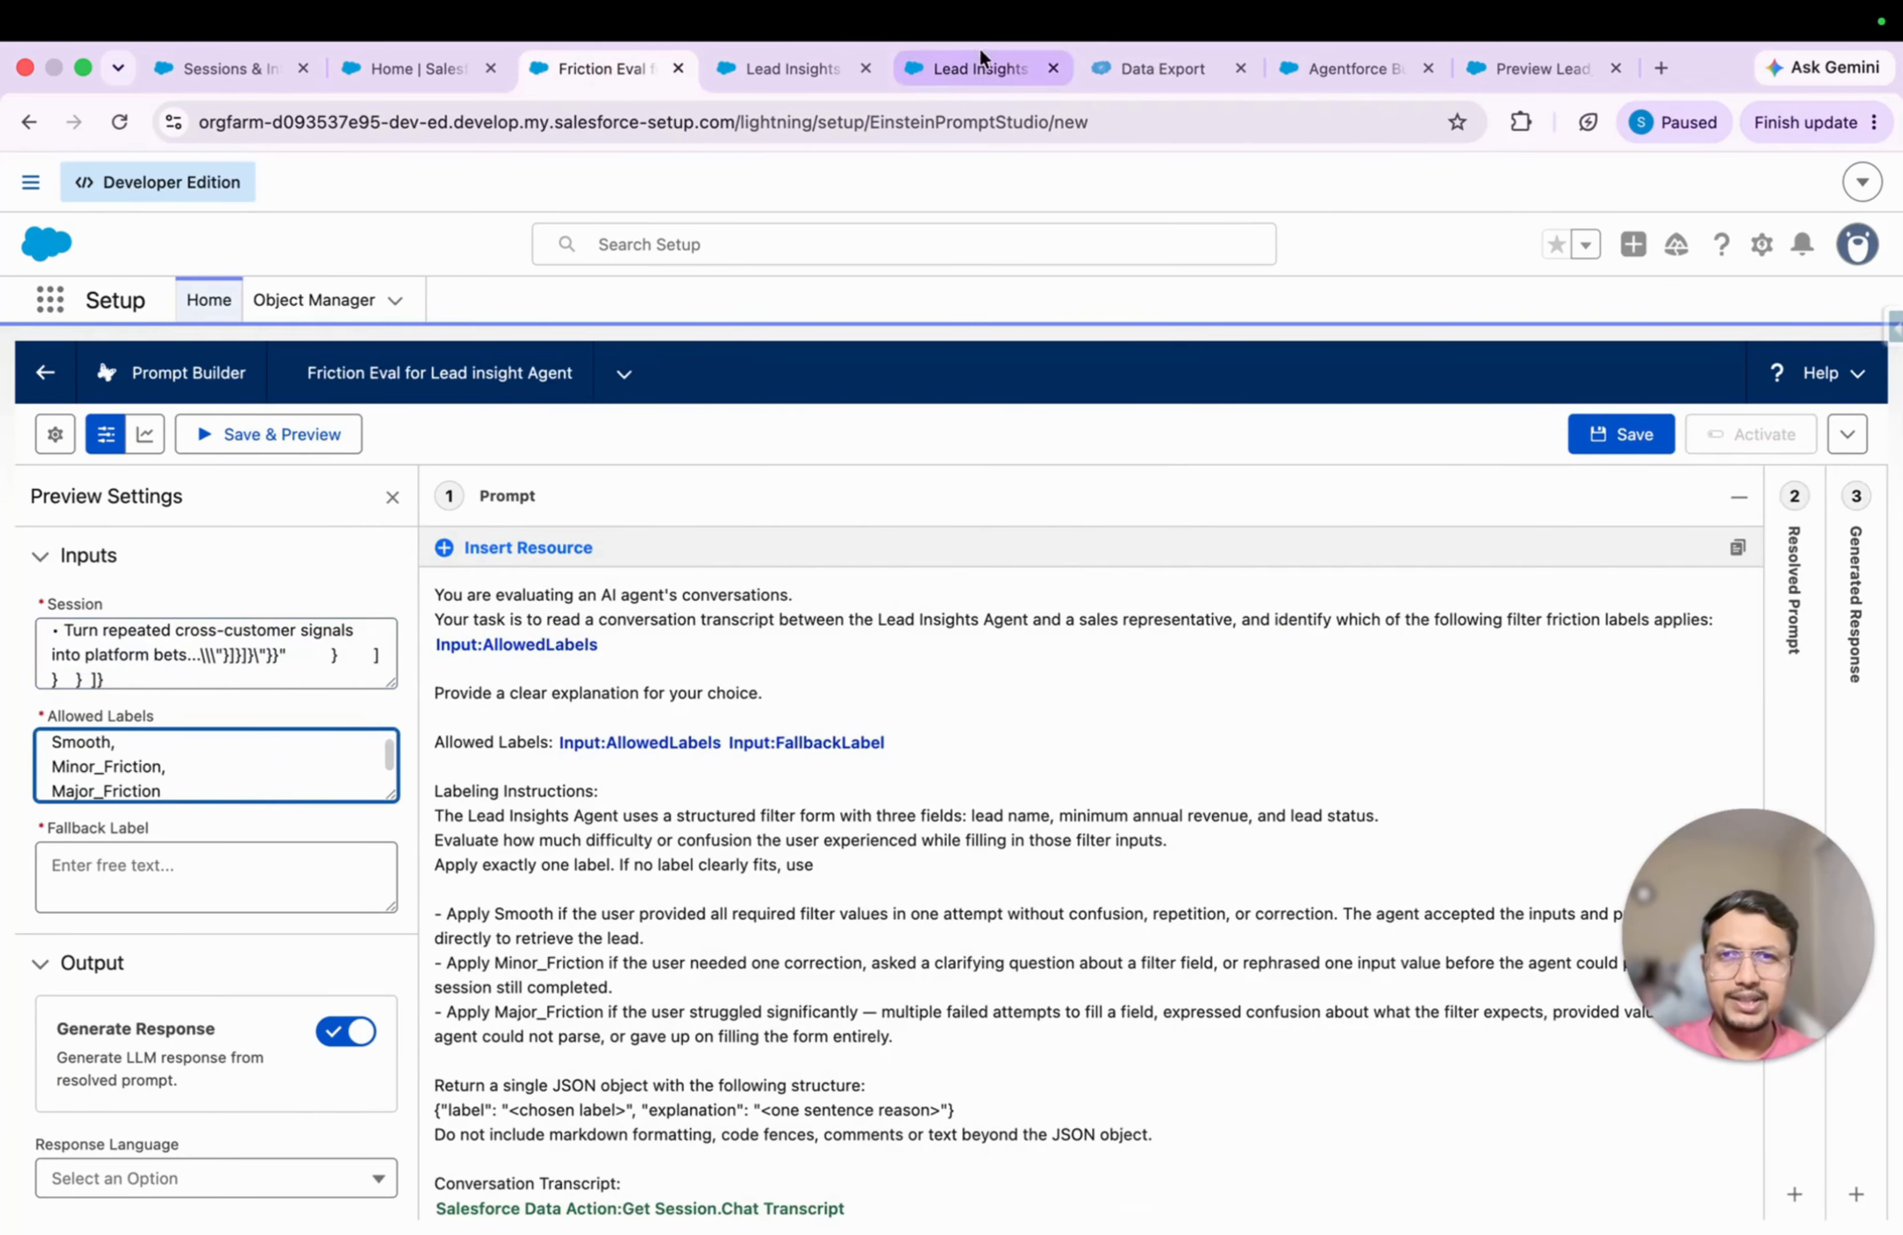
Step: Set the Fallback Label preview input to None, then save the template and run its preview
click(264, 892)
text(None)
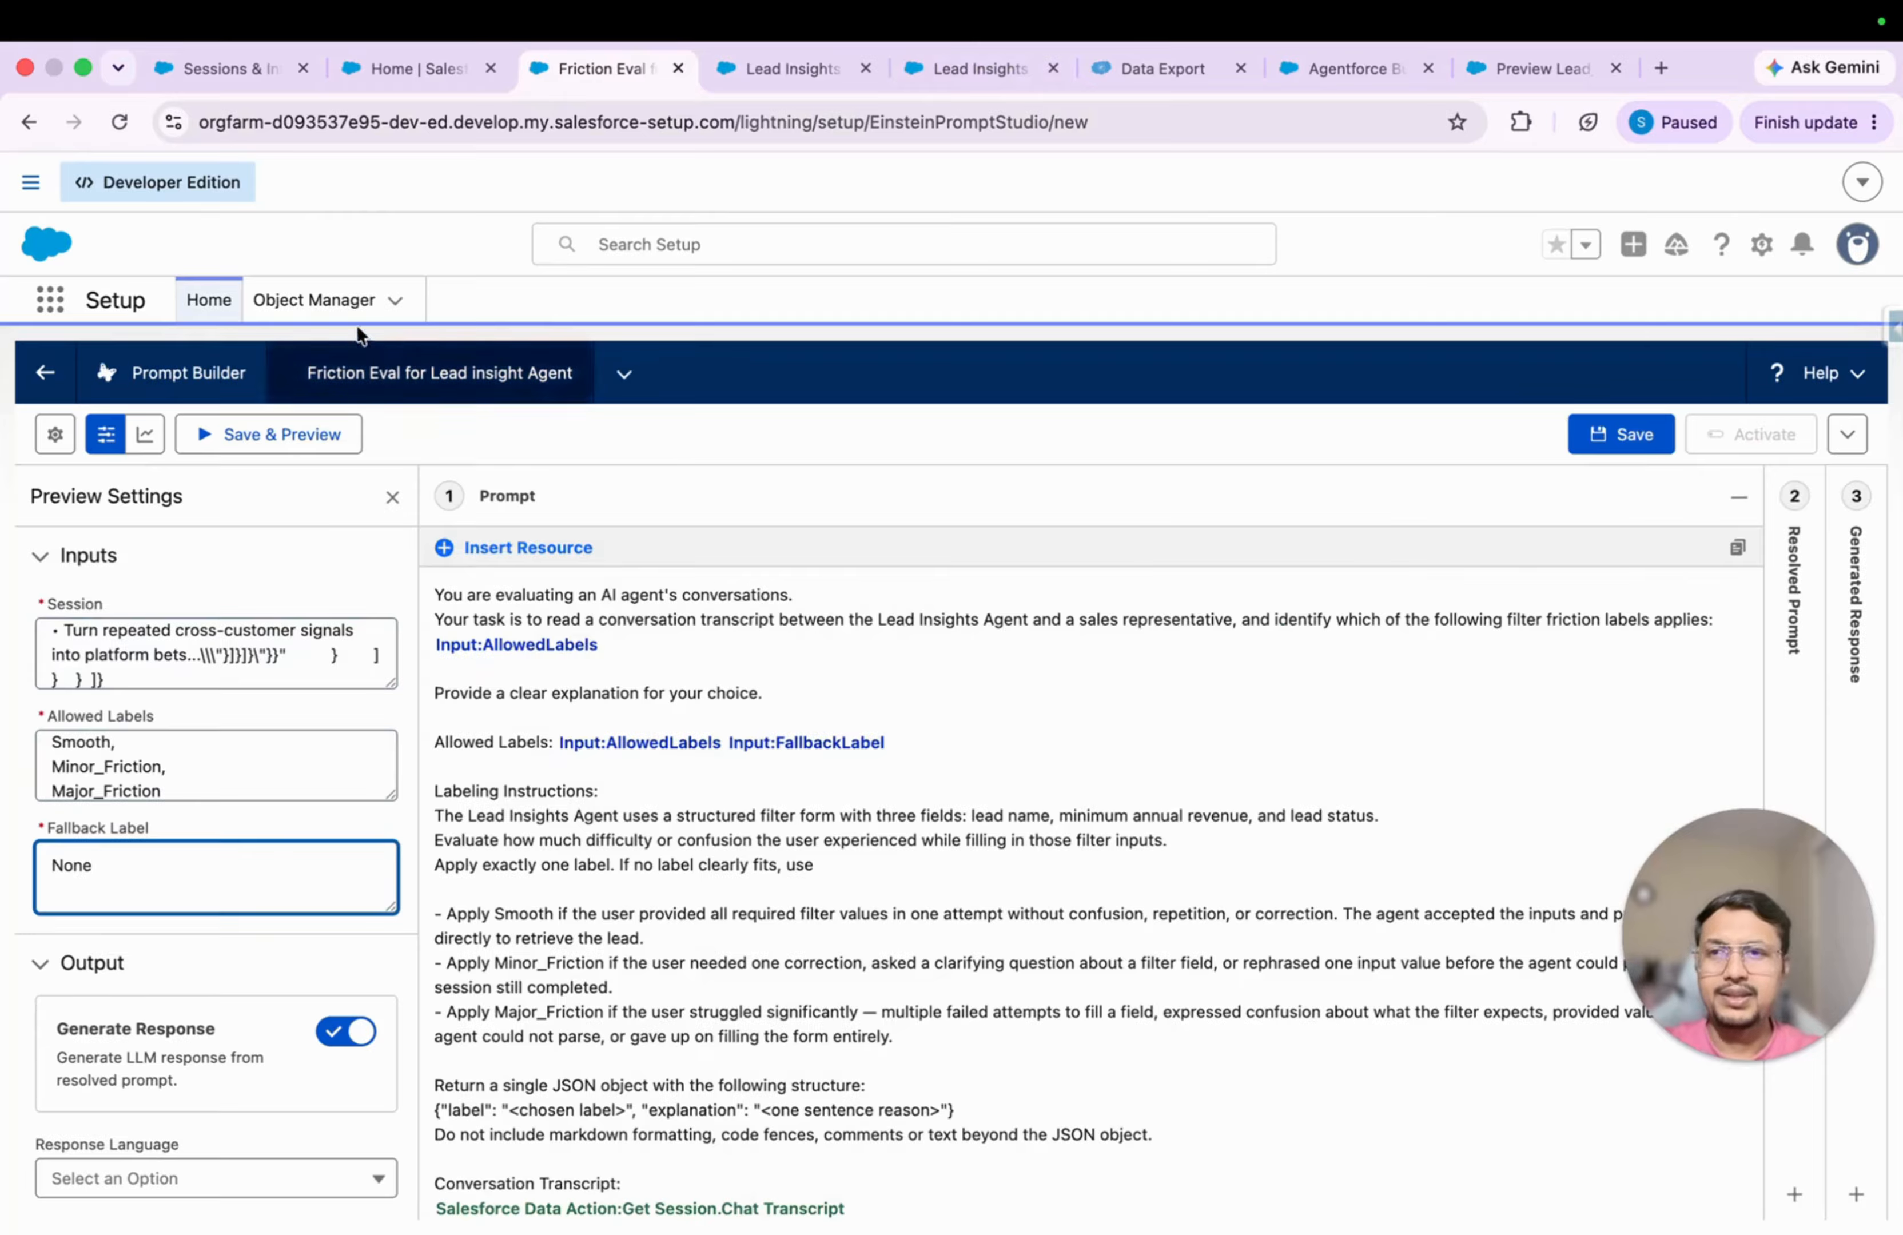
click(268, 434)
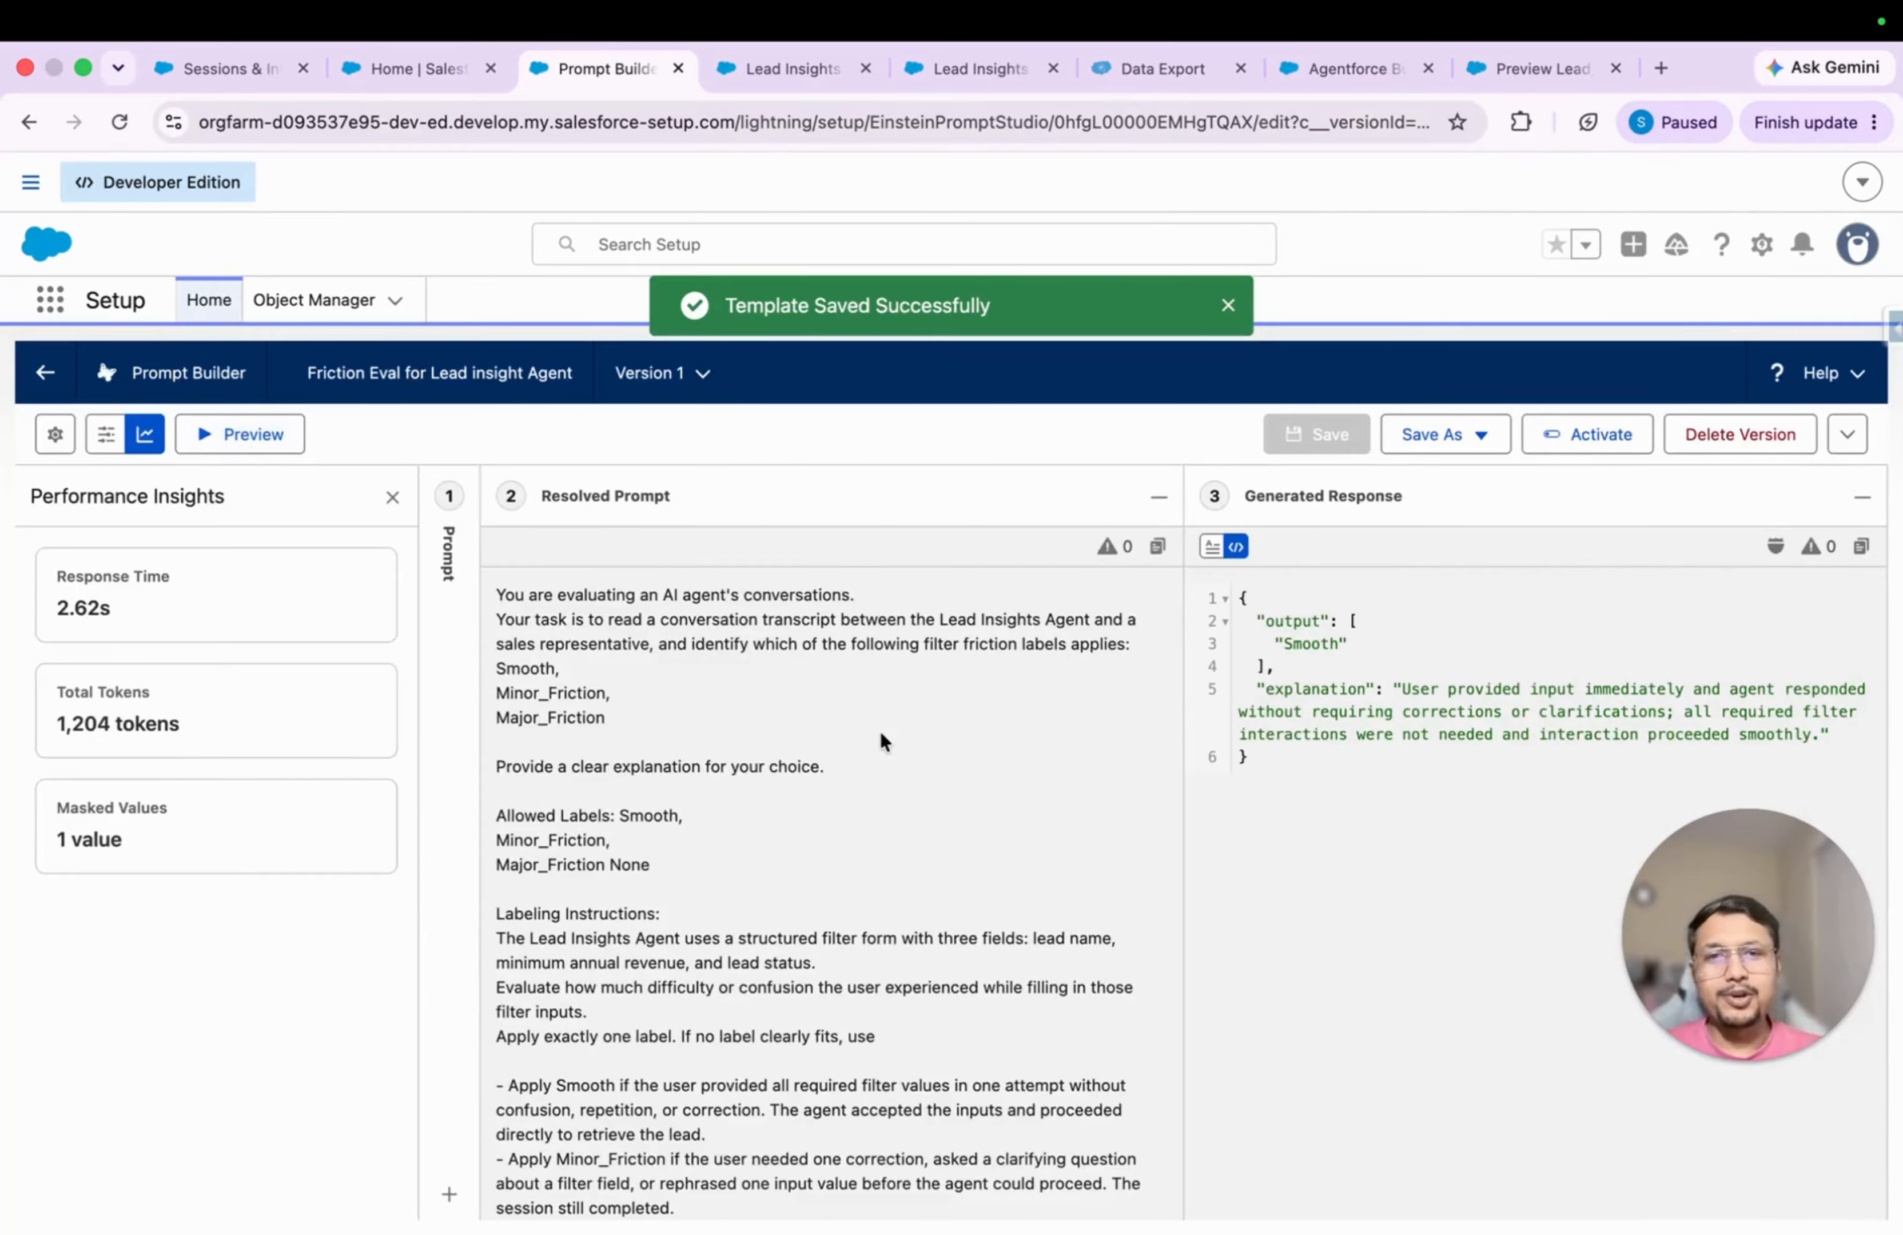
Step: Examine the conversation transcript in the resolved prompt and the output label in the generated response
scroll(880, 731, down, 10)
scroll(716, 835, up, 4)
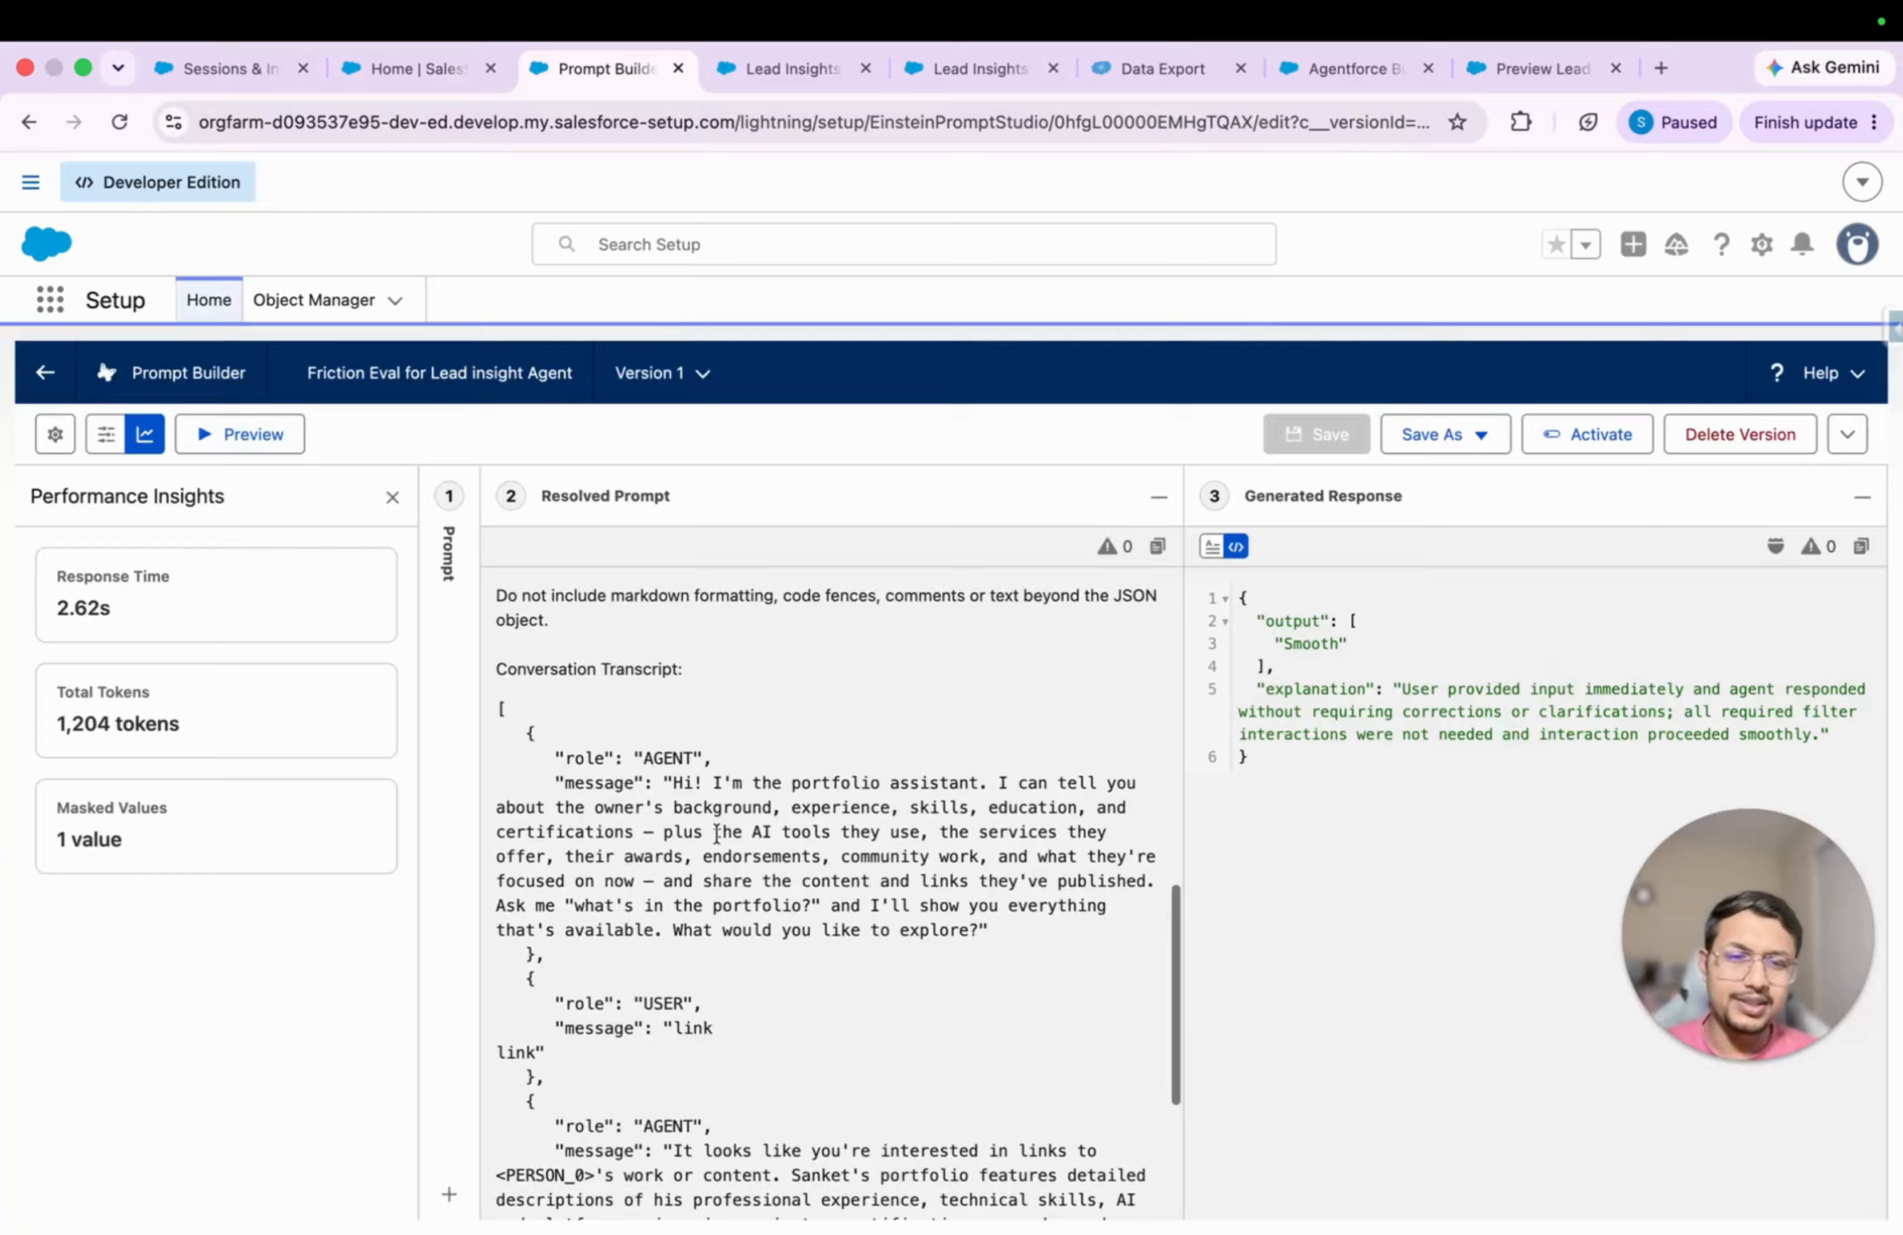
scroll(569, 754, down, 2)
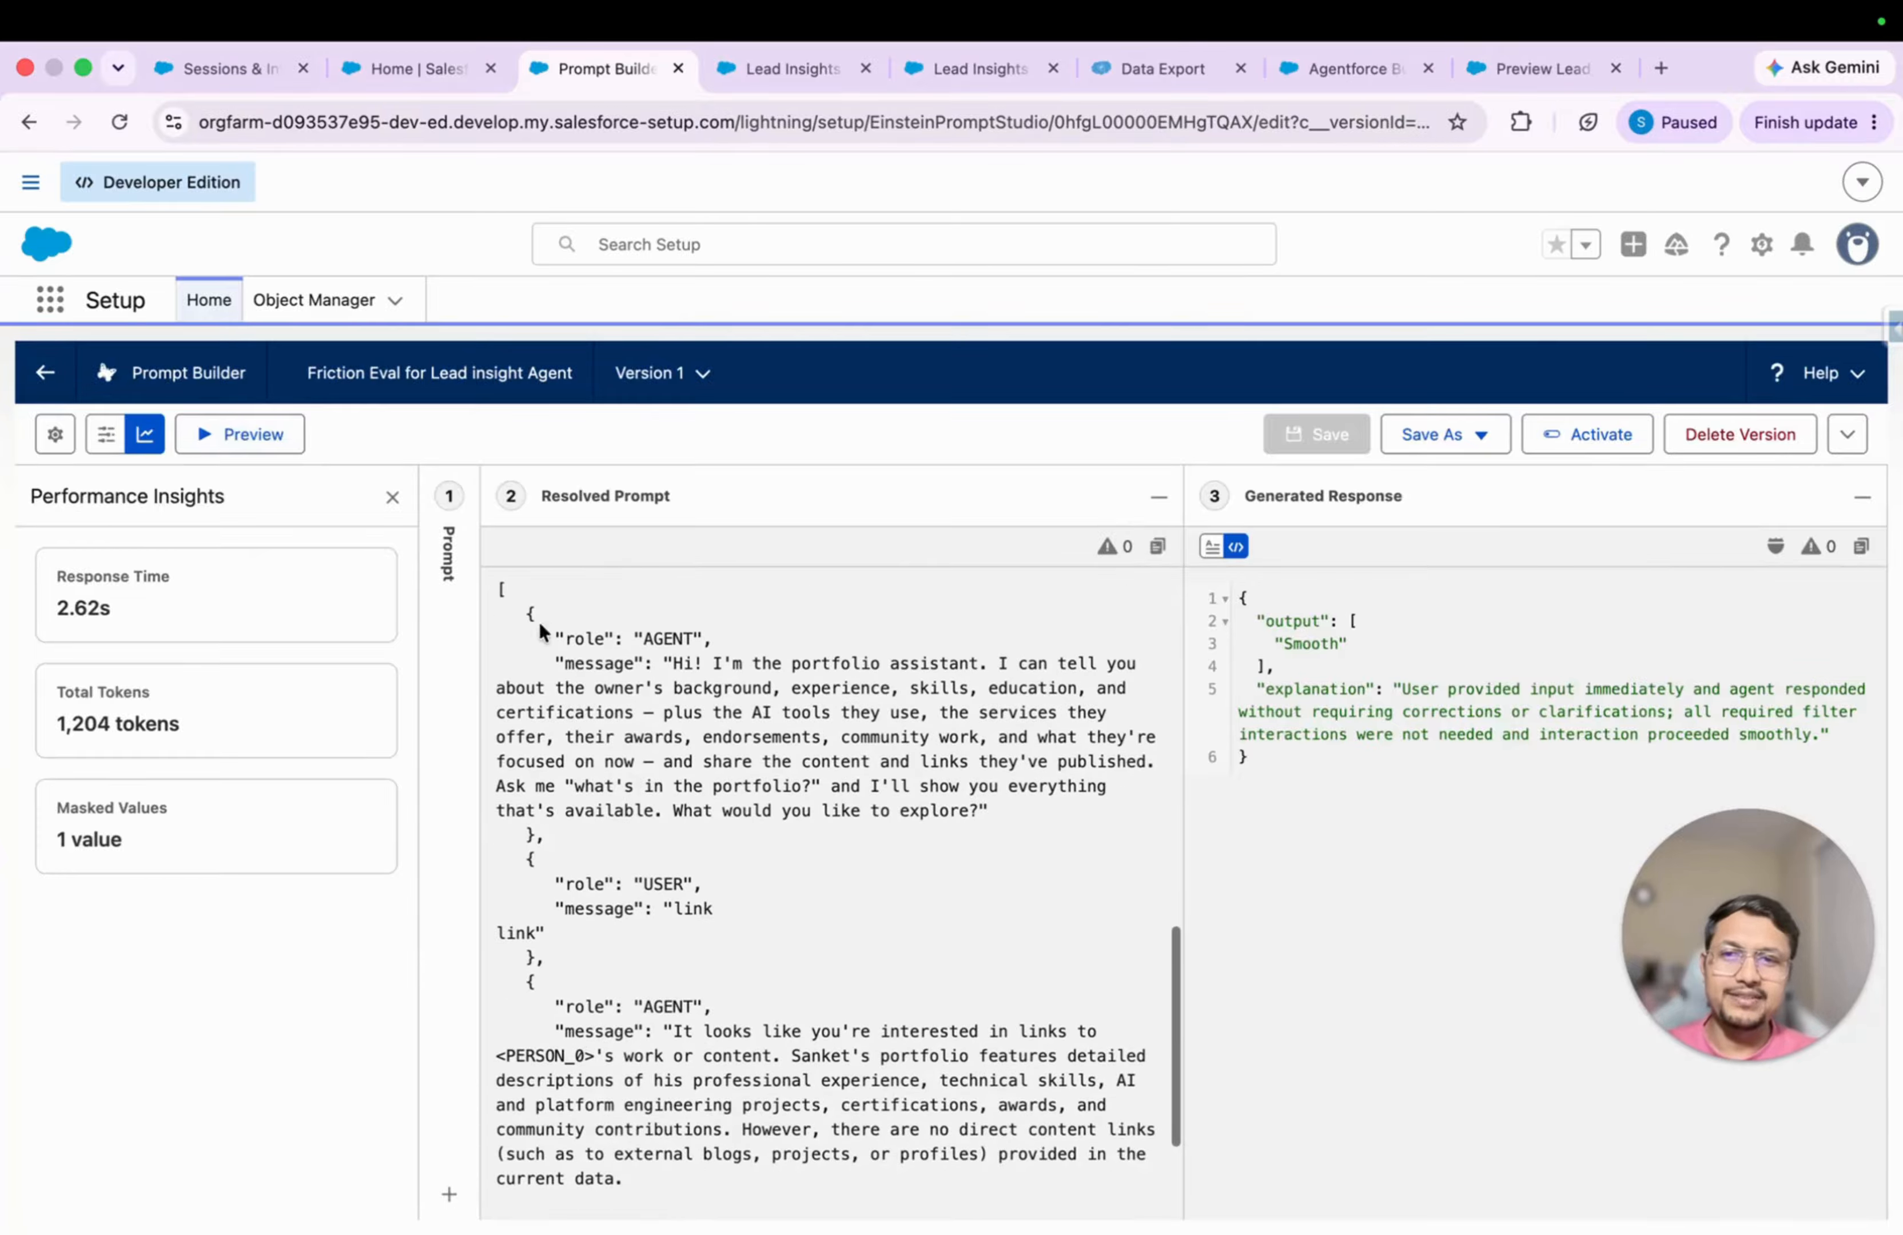
drag(538, 623, 616, 1227)
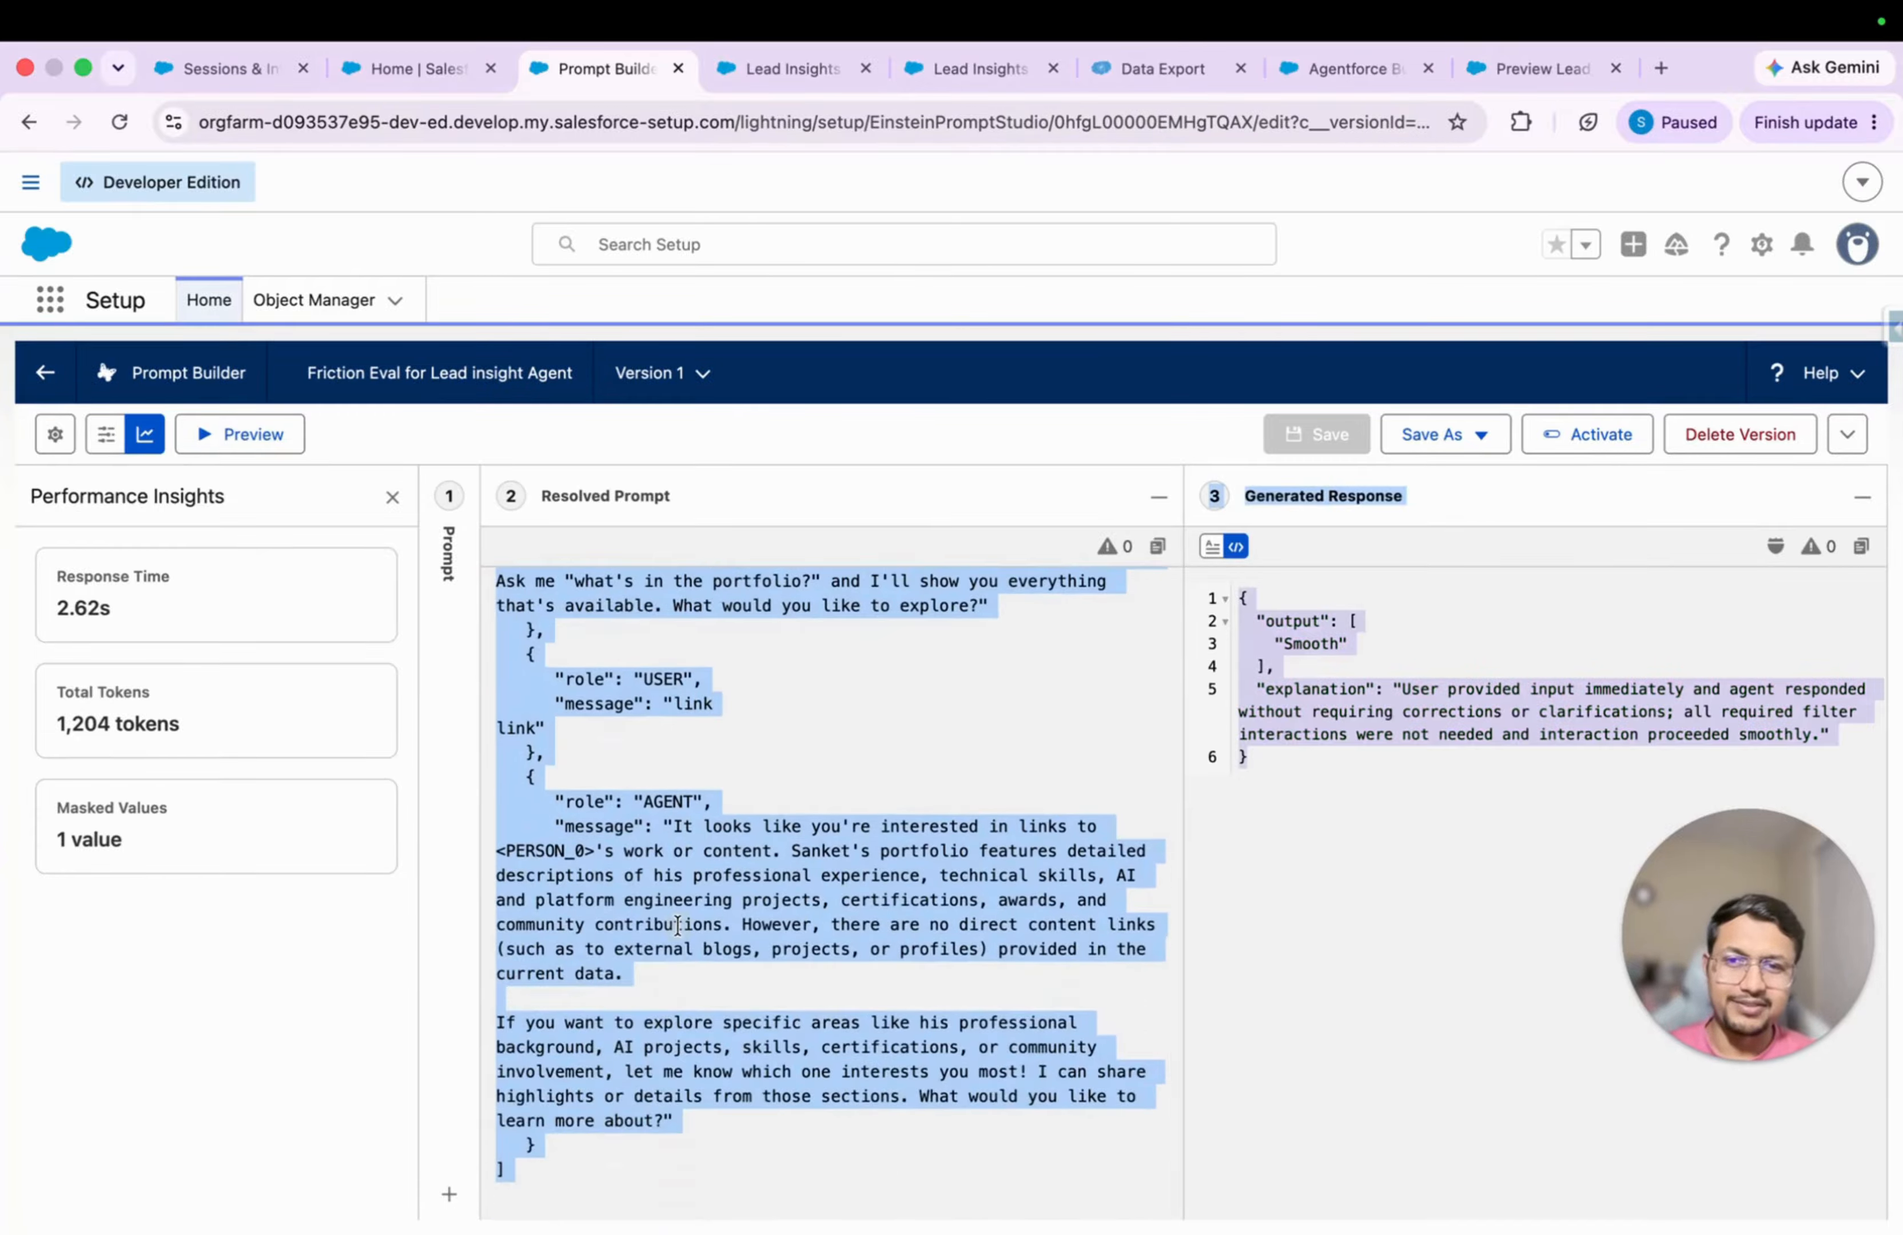
click(686, 732)
scroll(686, 729, up, 3)
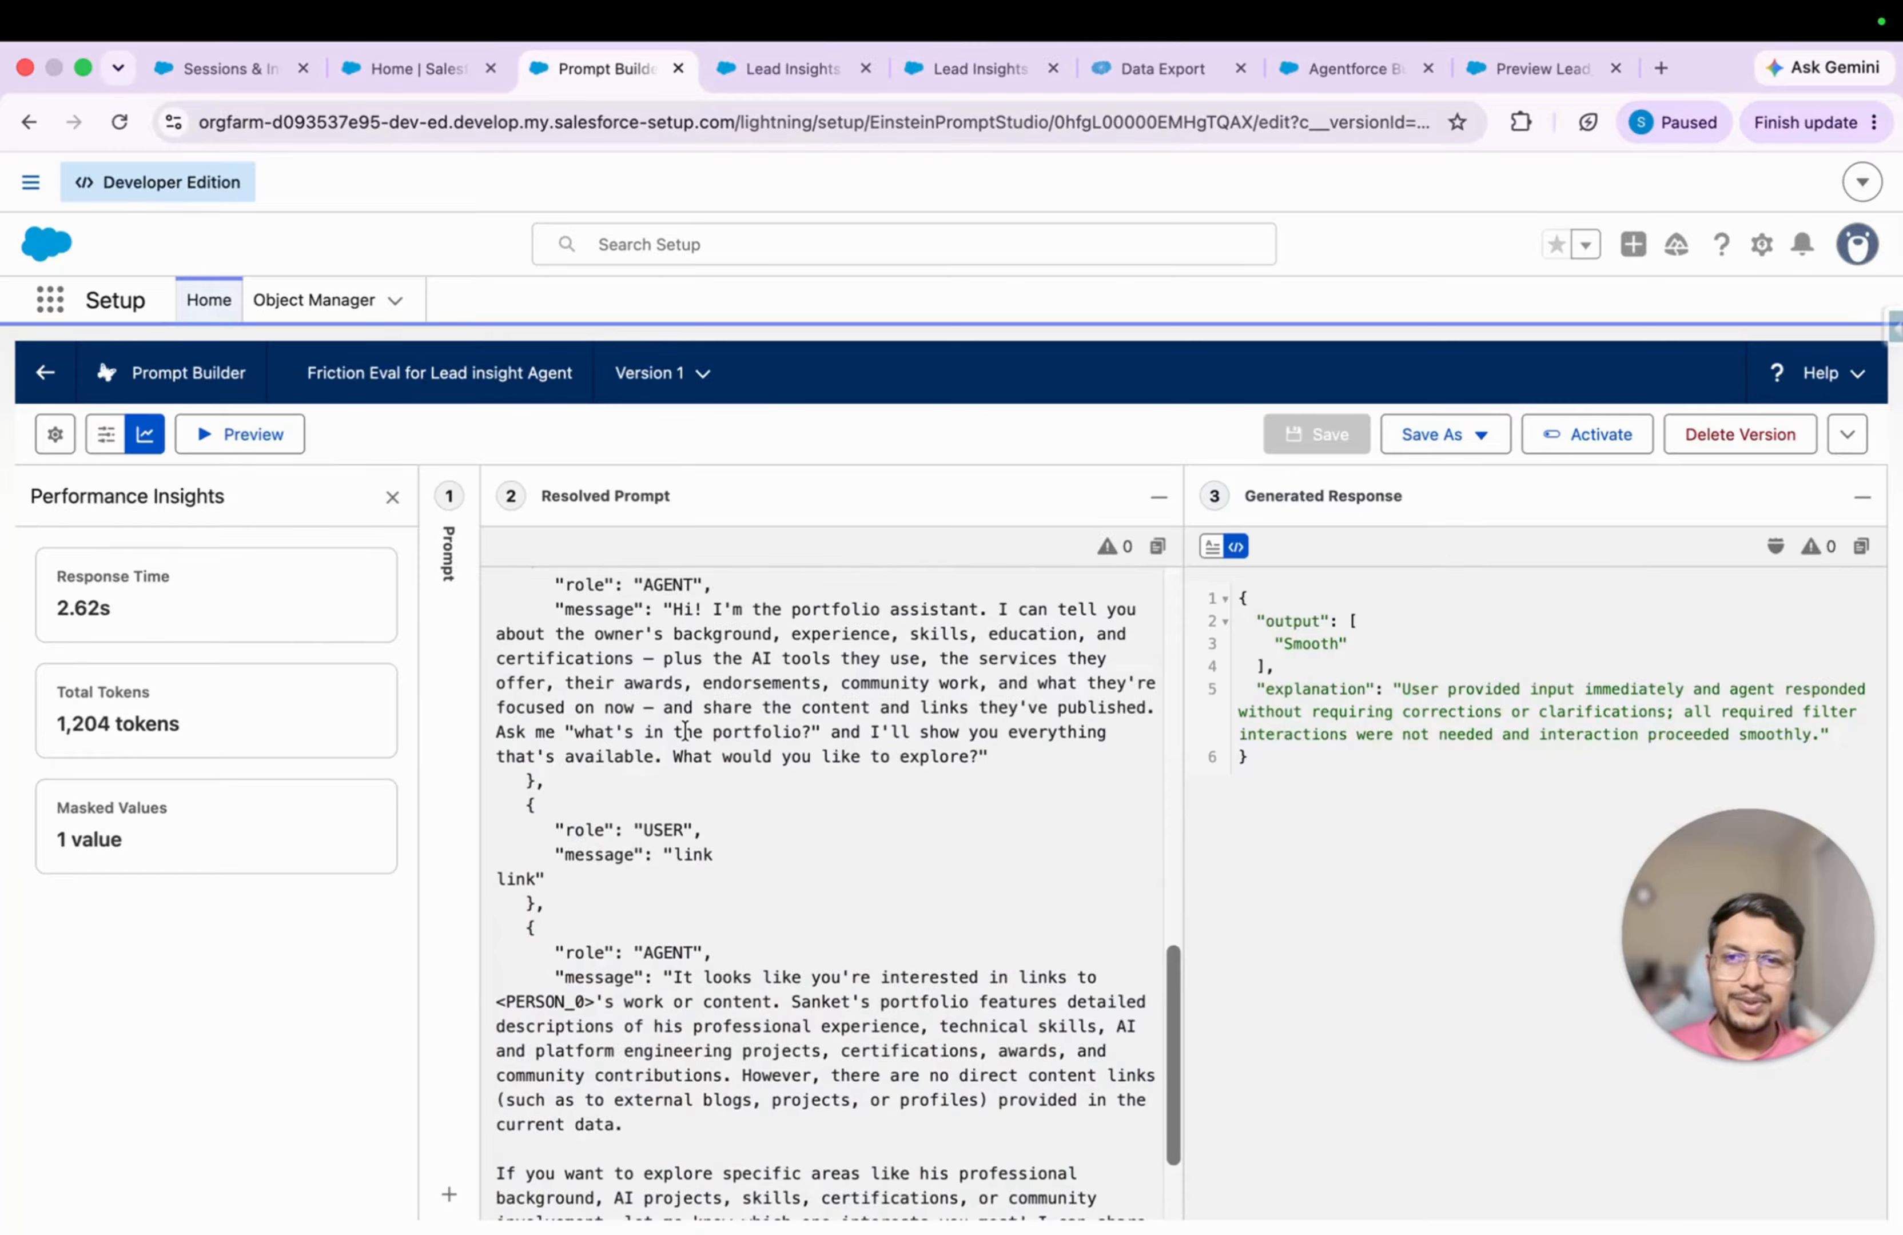
scroll(691, 727, up, 15)
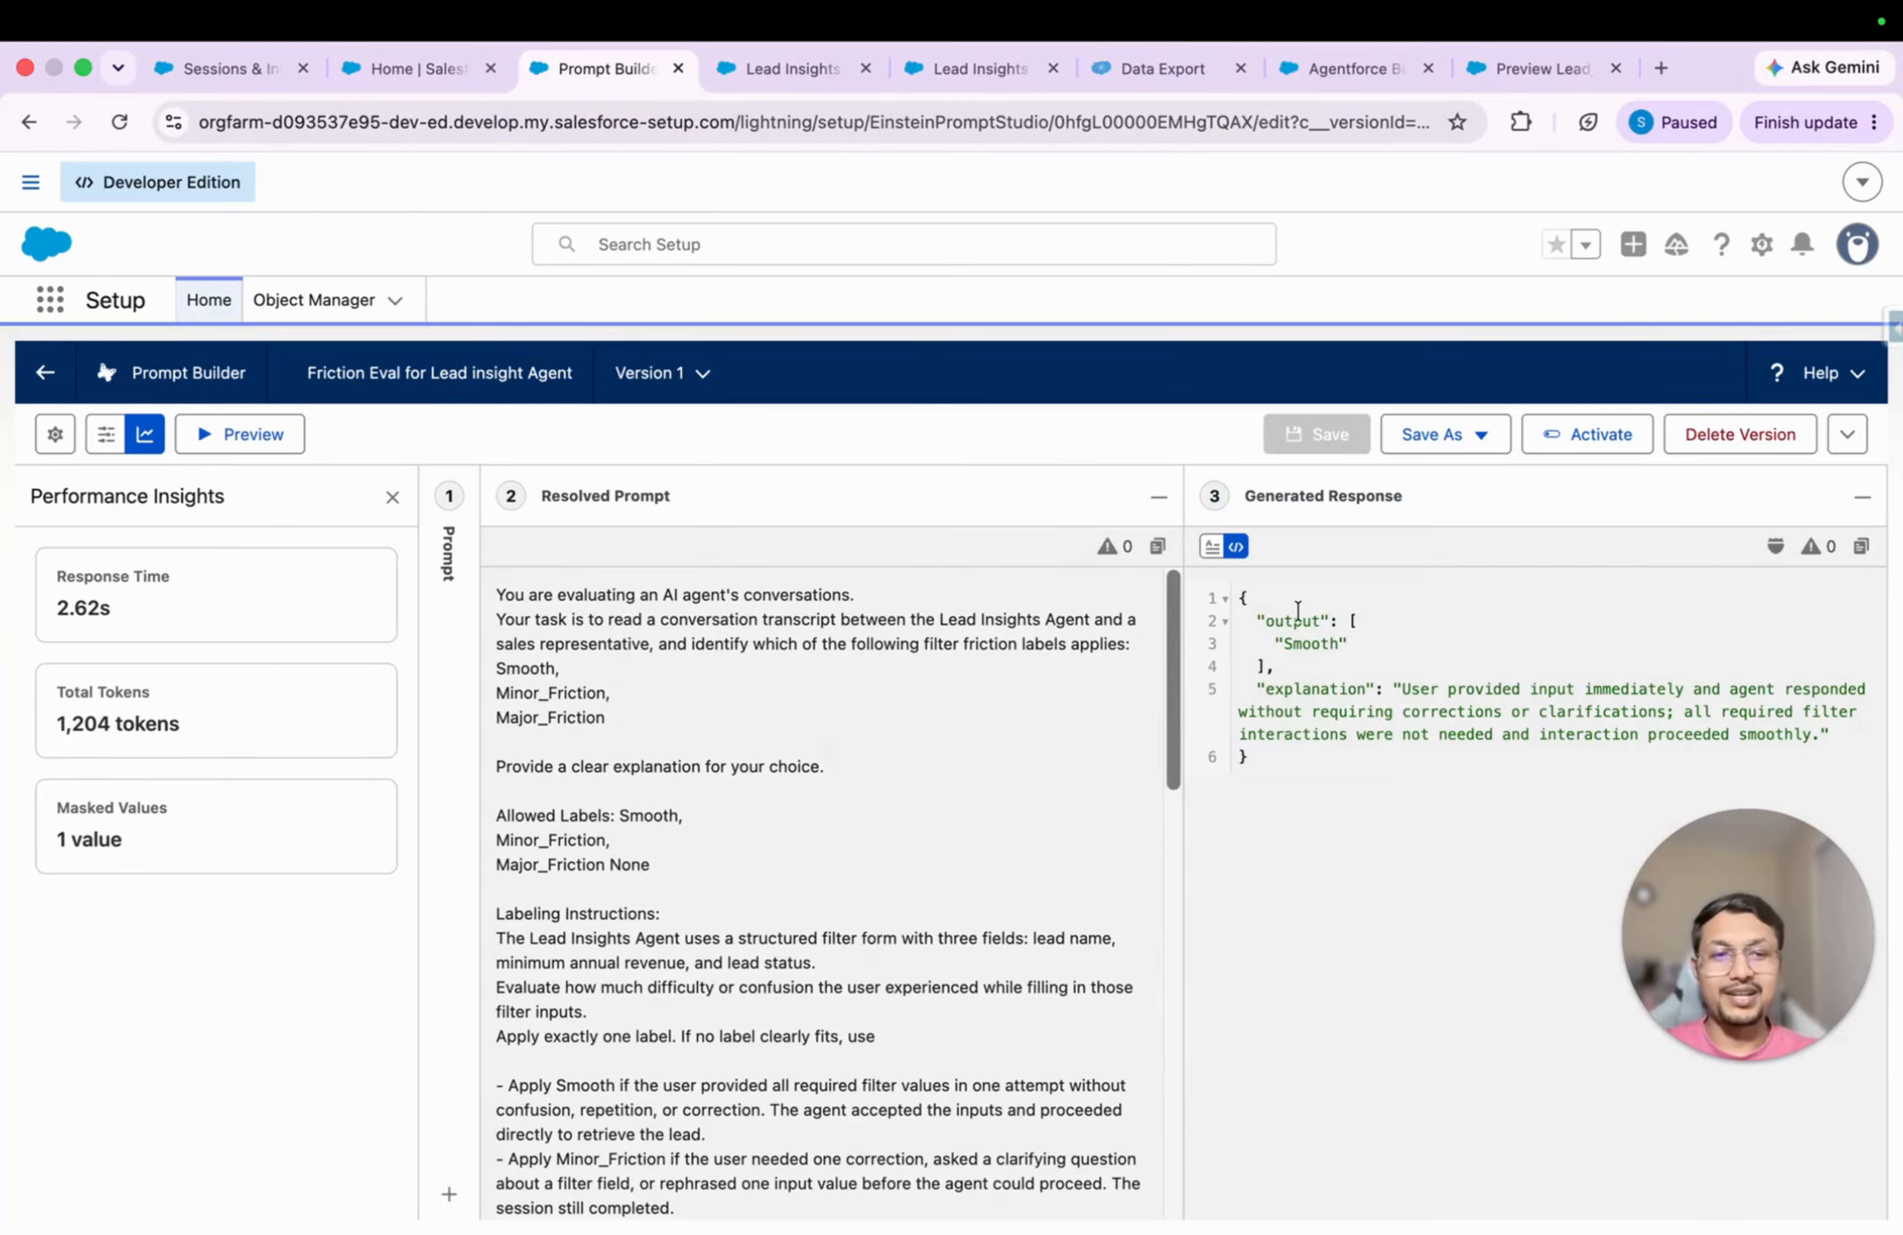
double_click(1315, 644)
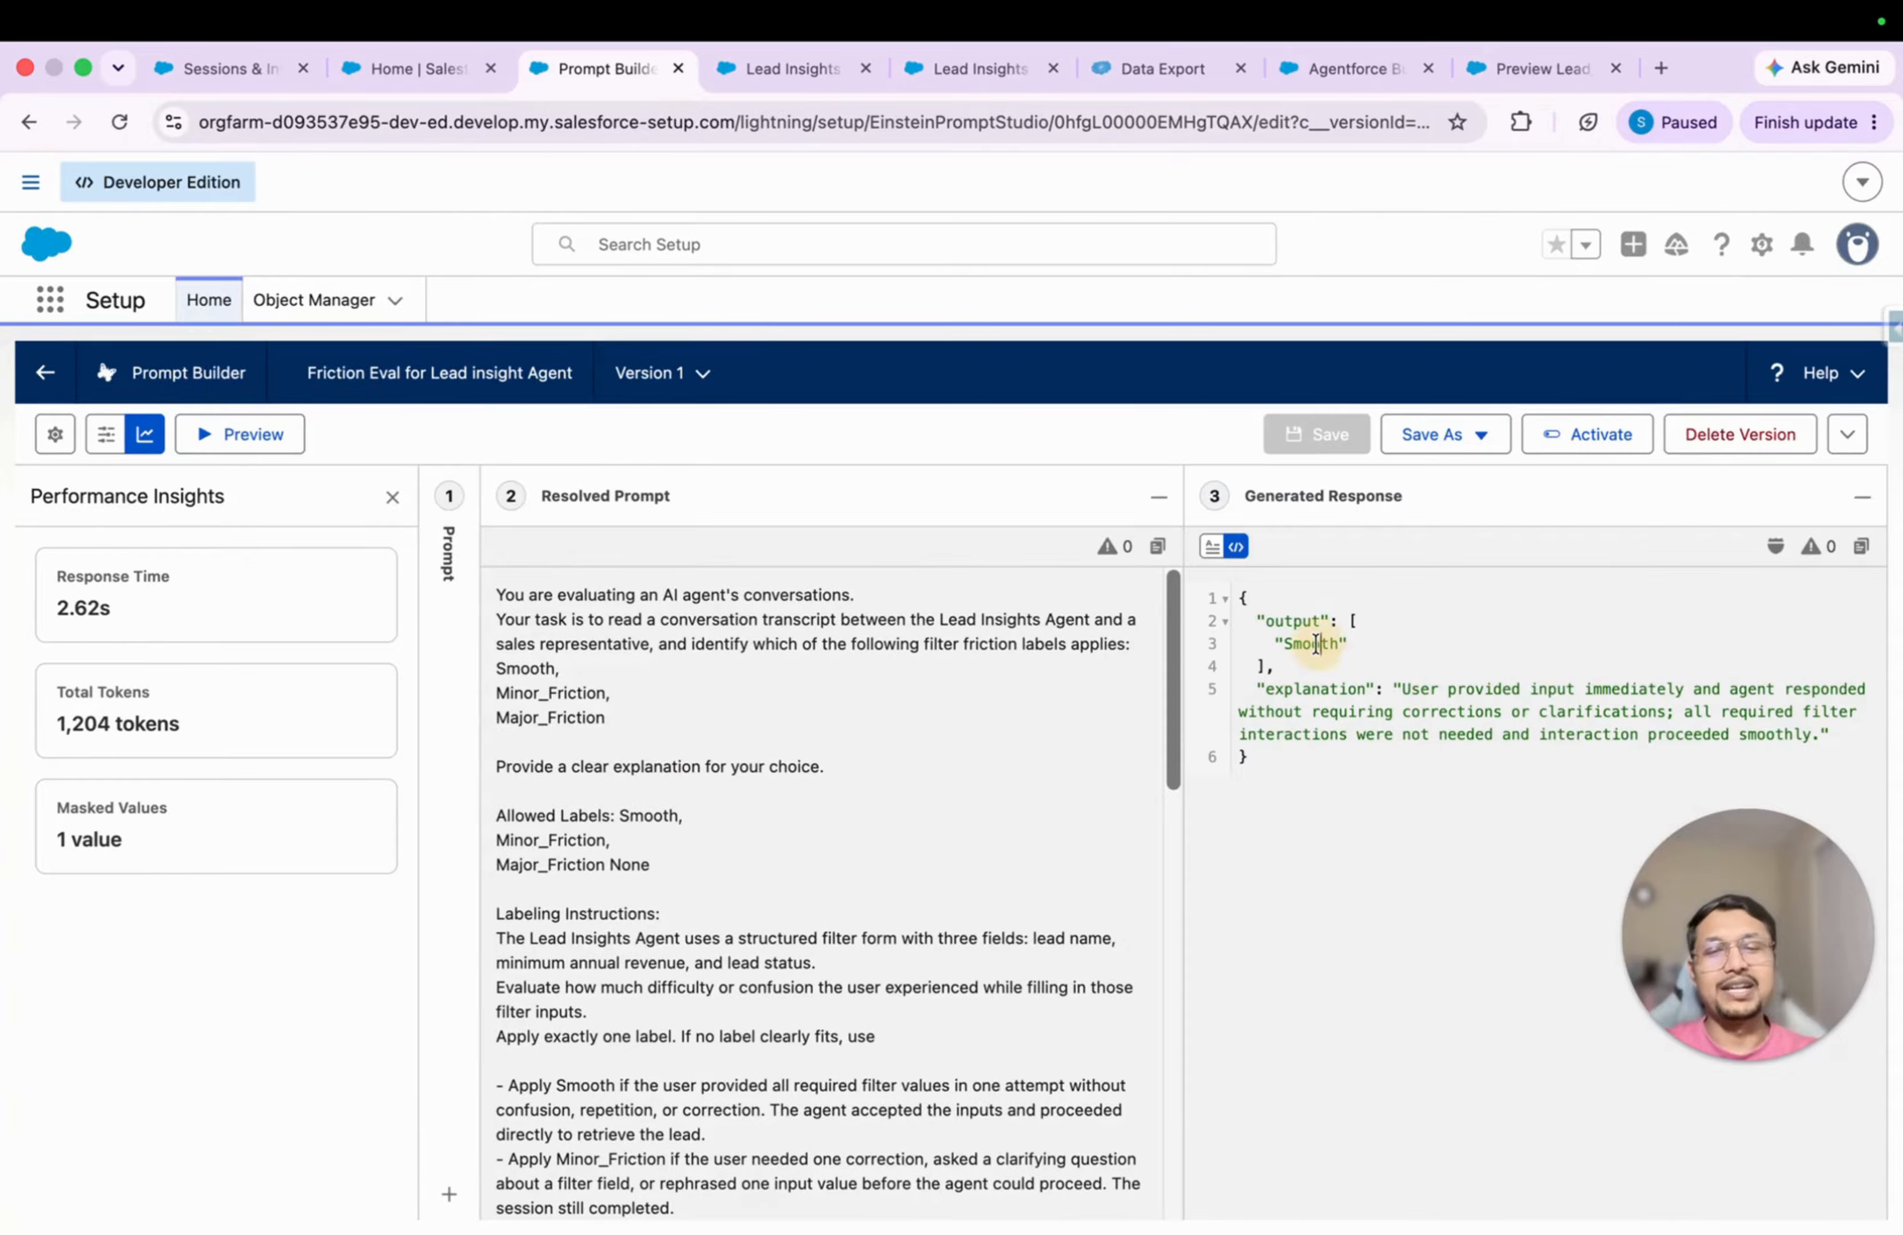